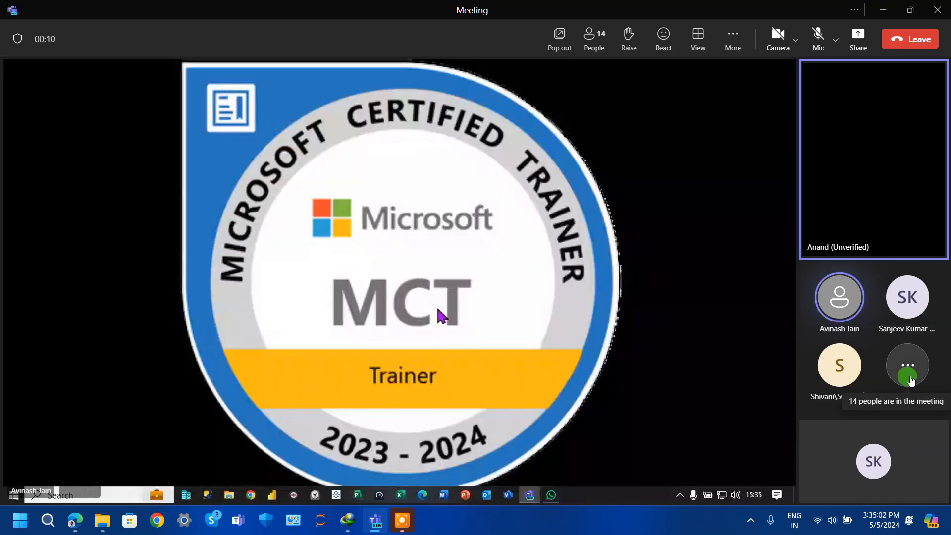
Check the list of people in the meeting and close it again
click(910, 380)
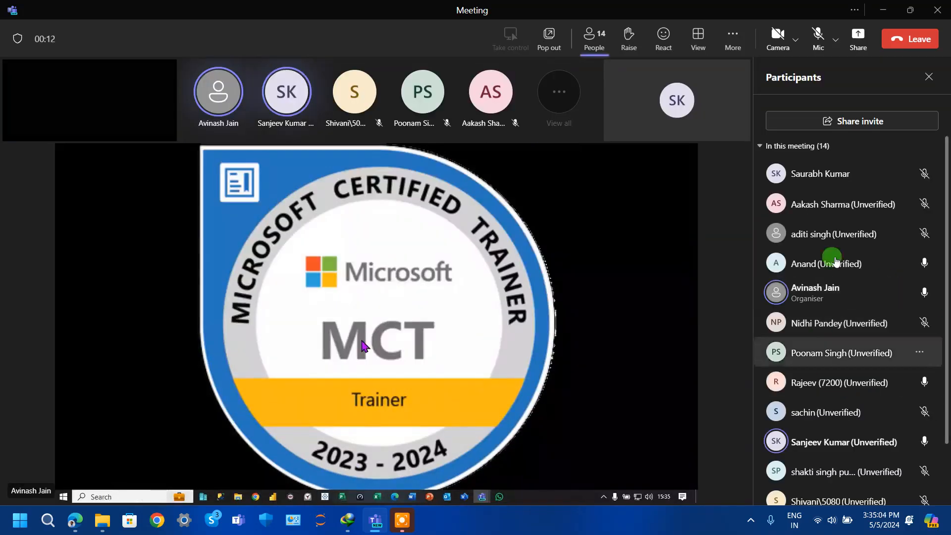
click(928, 77)
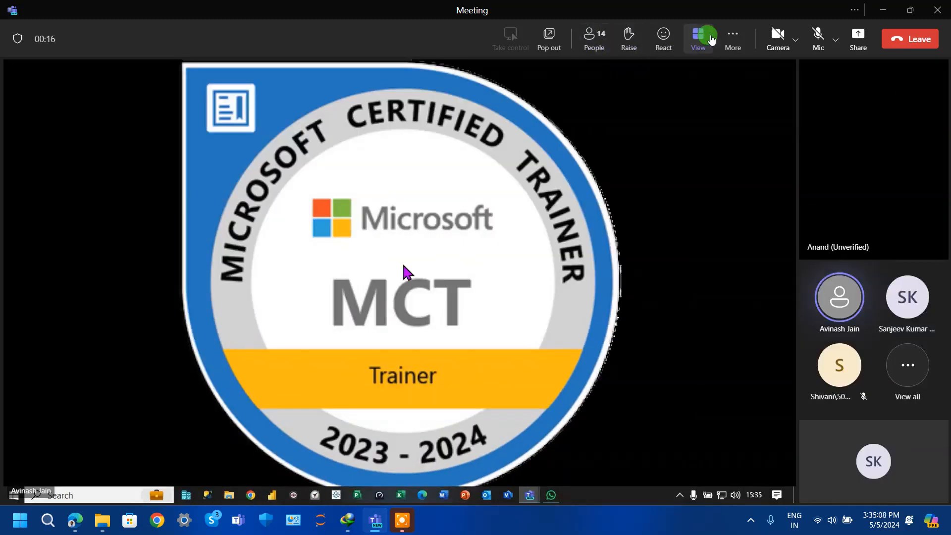
Set the meeting view to Focus on content and show it in full screen
click(710, 38)
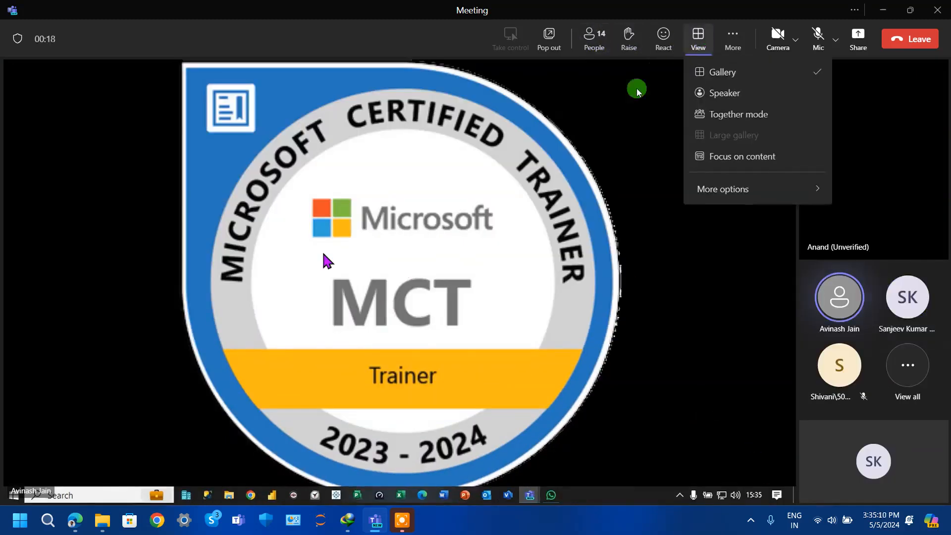
click(744, 160)
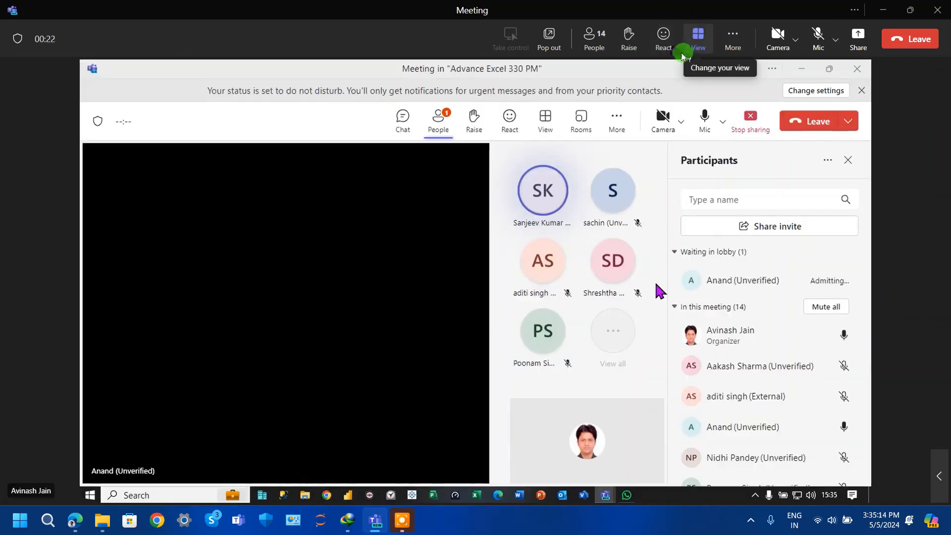
click(687, 56)
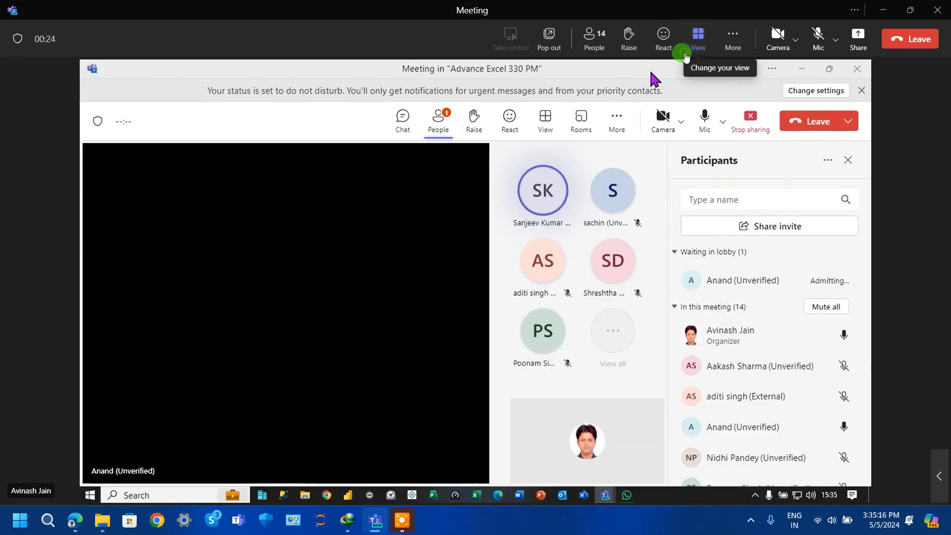
mouse_move(741, 201)
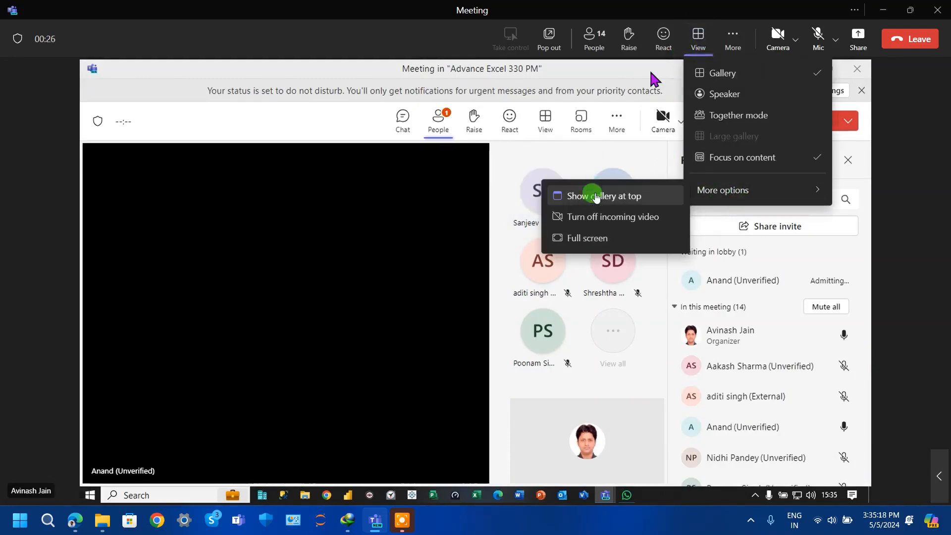
click(573, 237)
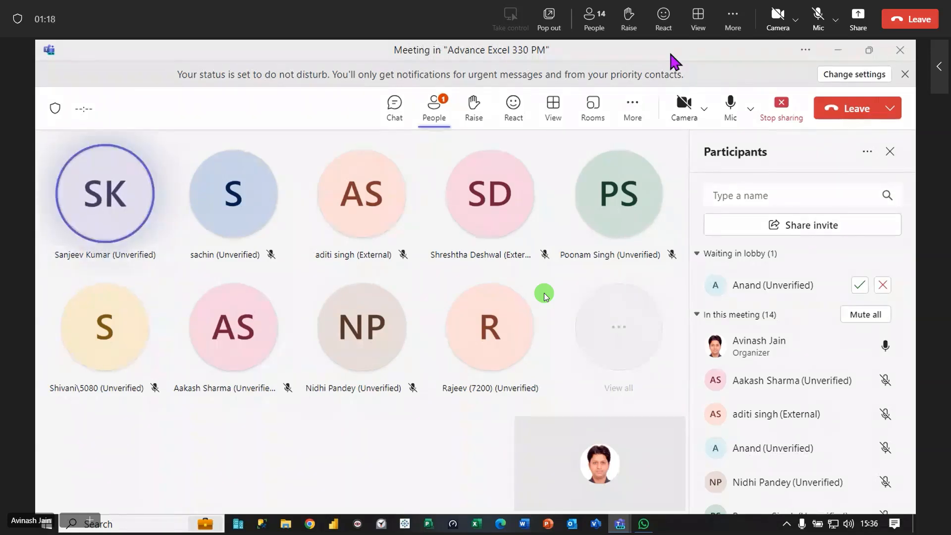
Admit the participants waiting in the lobby to the Advance Excel 330 PM meeting
click(860, 285)
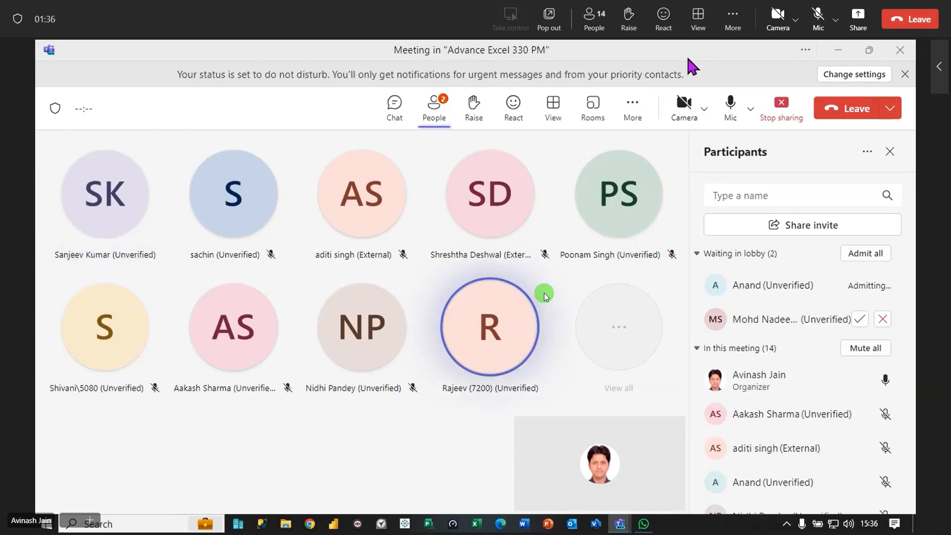
click(853, 255)
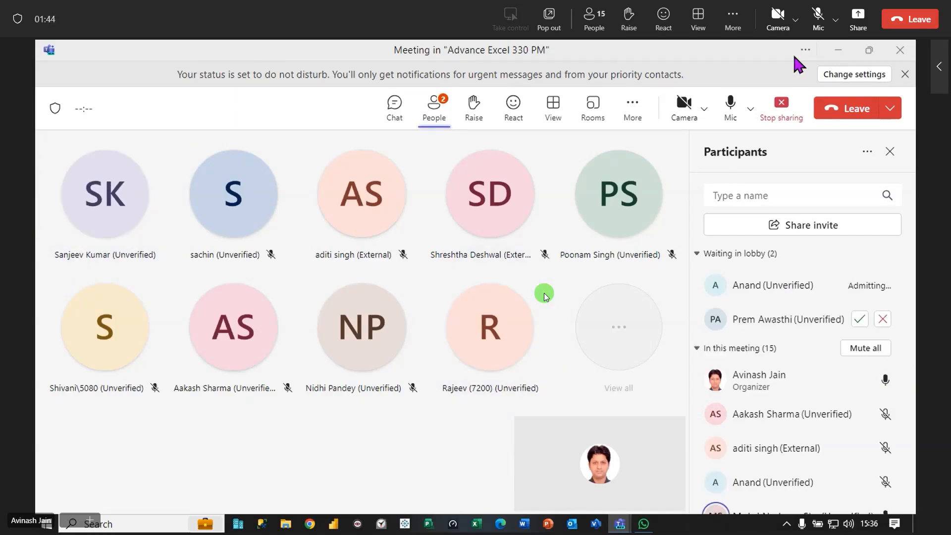
click(860, 319)
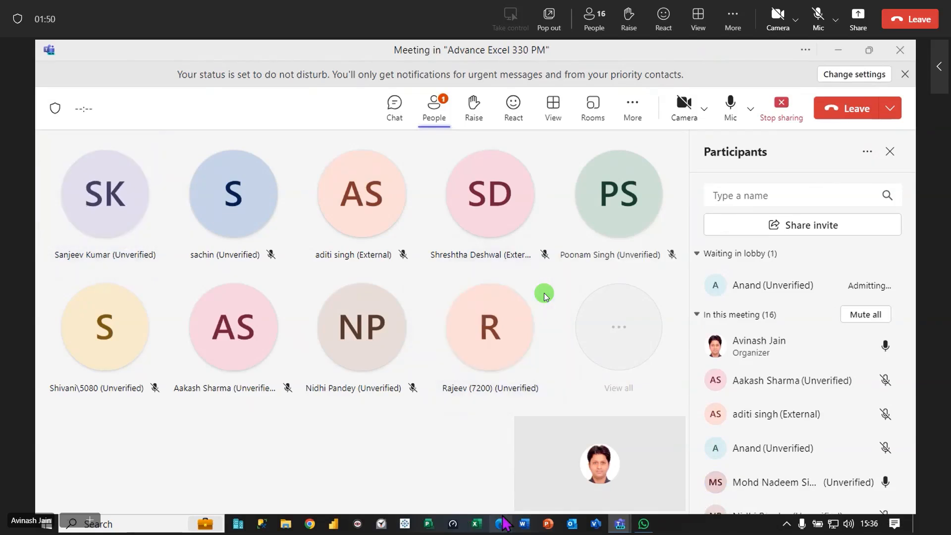
Switch to Excel and set the display projection to Duplicate
click(478, 524)
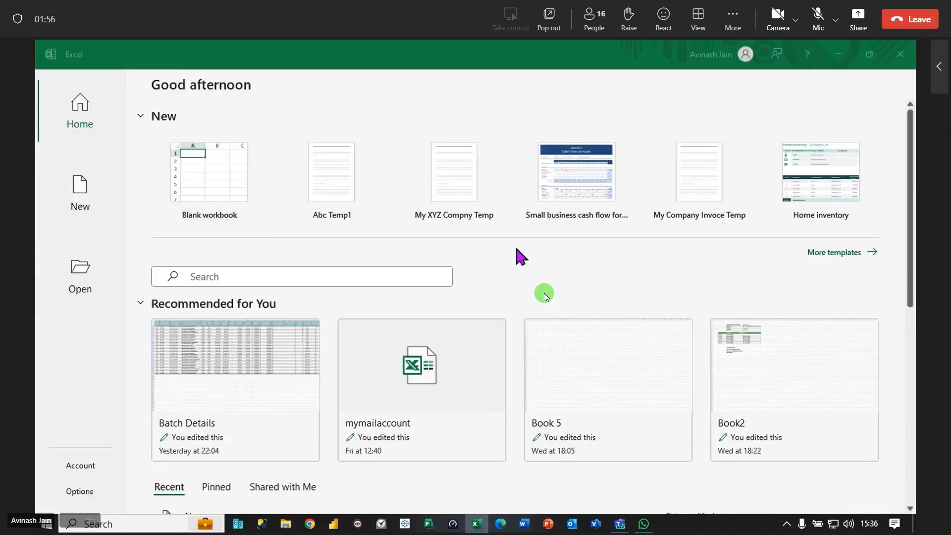
key(super+p)
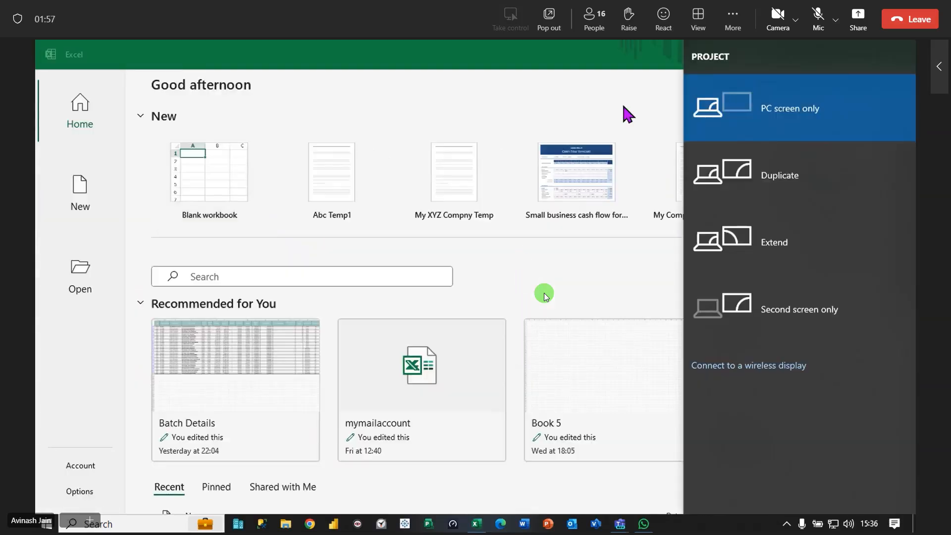
click(776, 196)
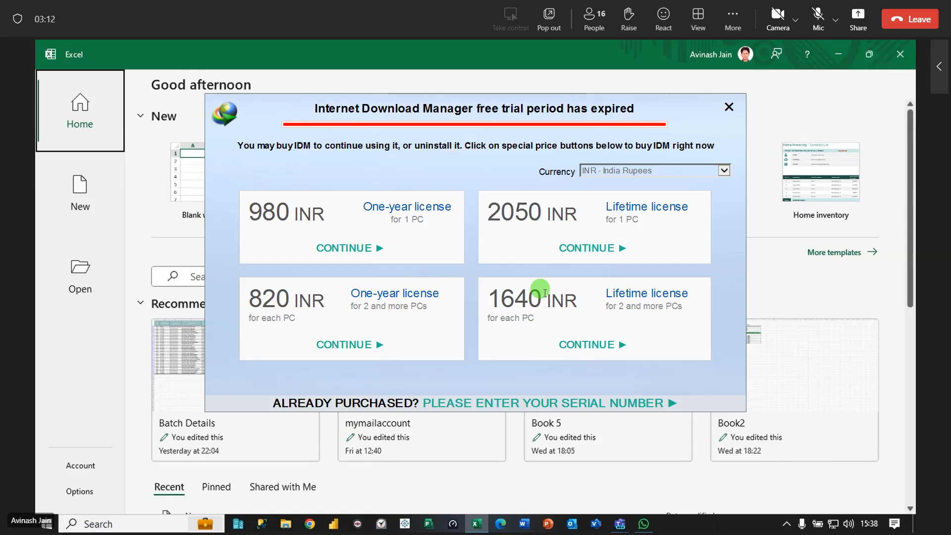
Create a blank workbook and dismiss the Internet Download Manager trial notice covering it
key(Return)
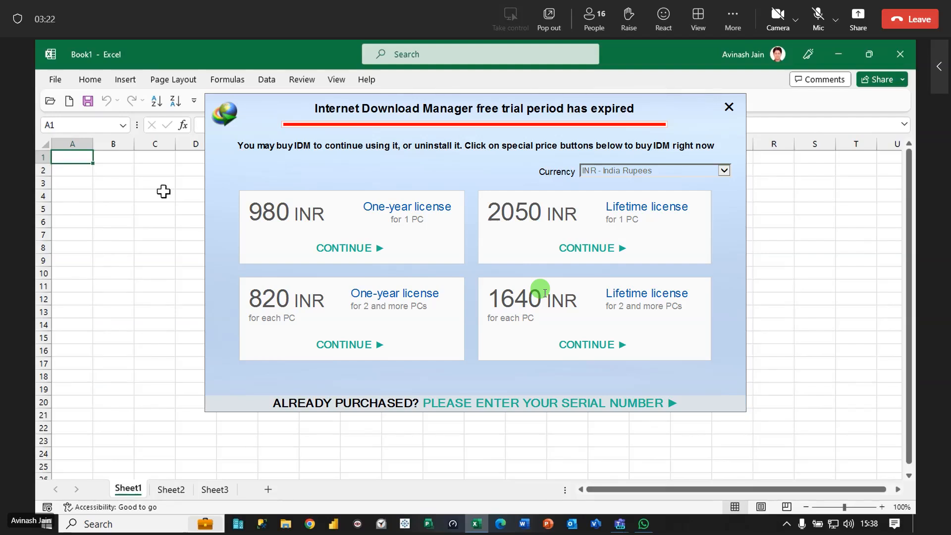
scroll(164, 192, up, 5)
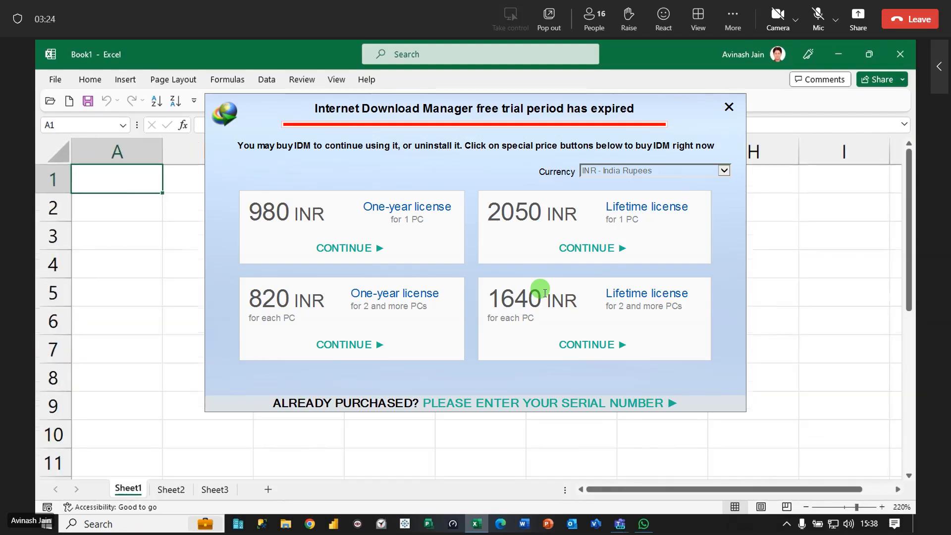
scroll(545, 293, down, 2)
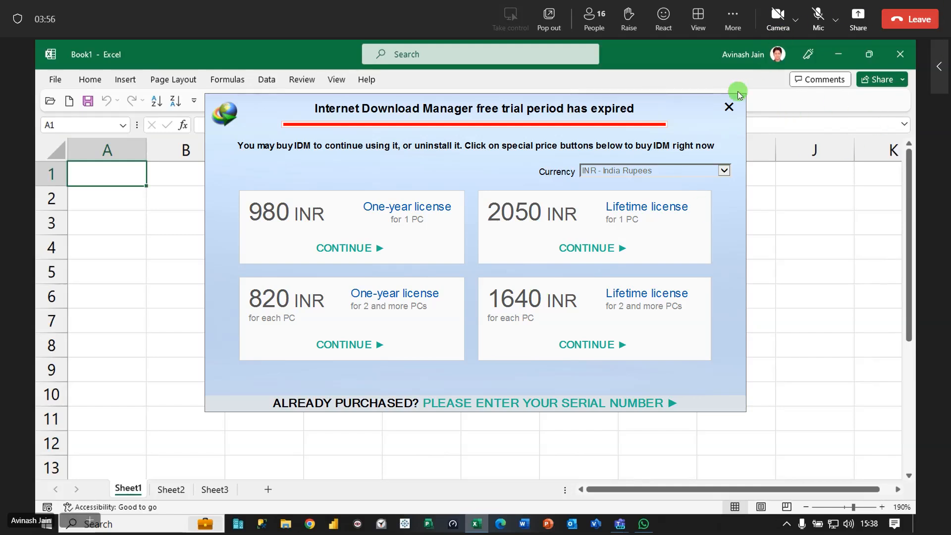
click(729, 106)
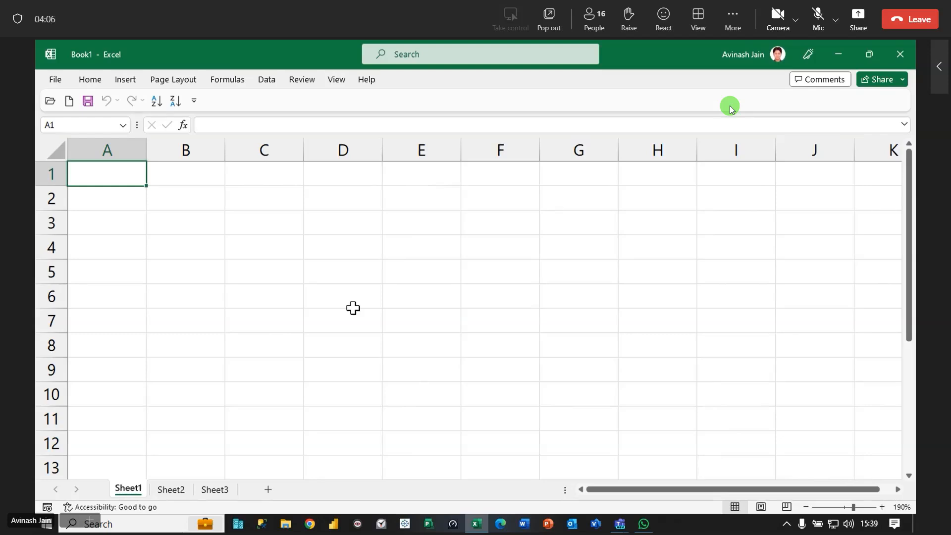
click(397, 296)
scroll(396, 295, down, 2)
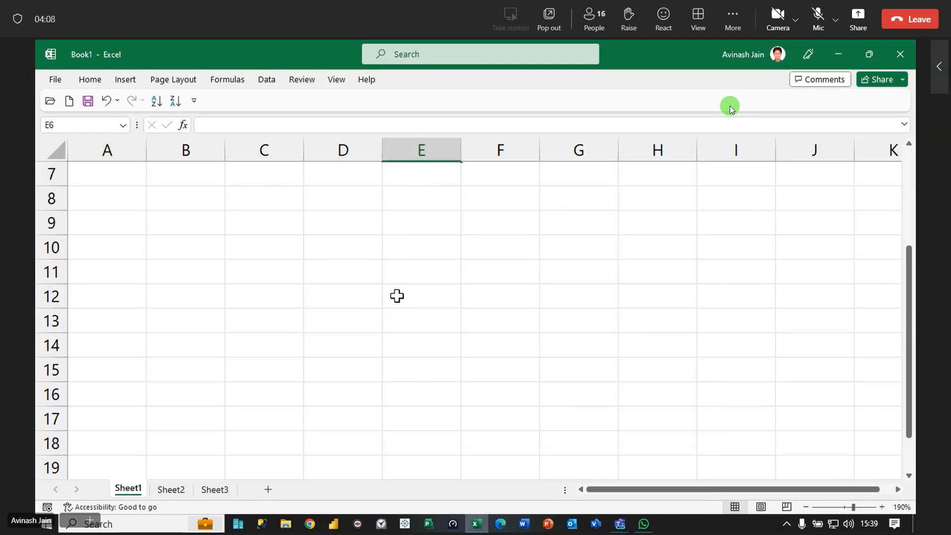
scroll(397, 296, up, 2)
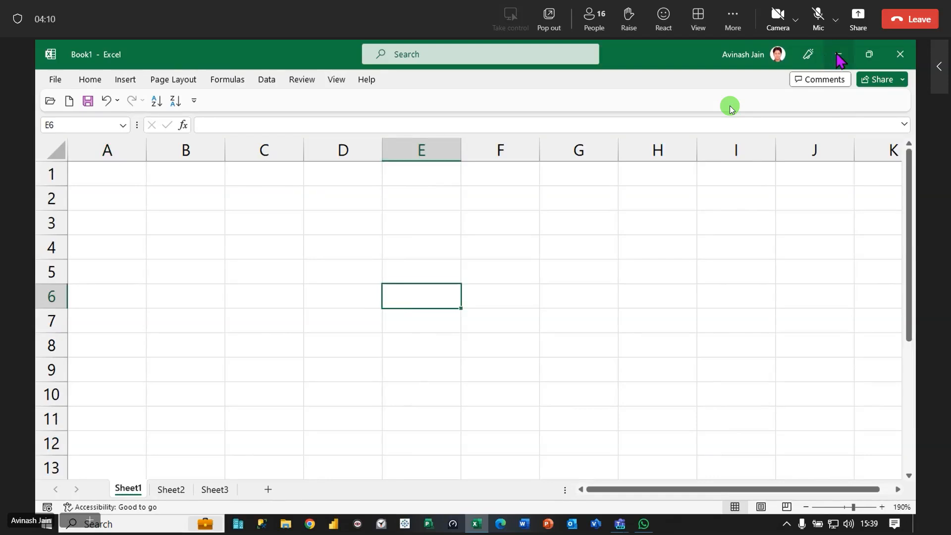
click(422, 250)
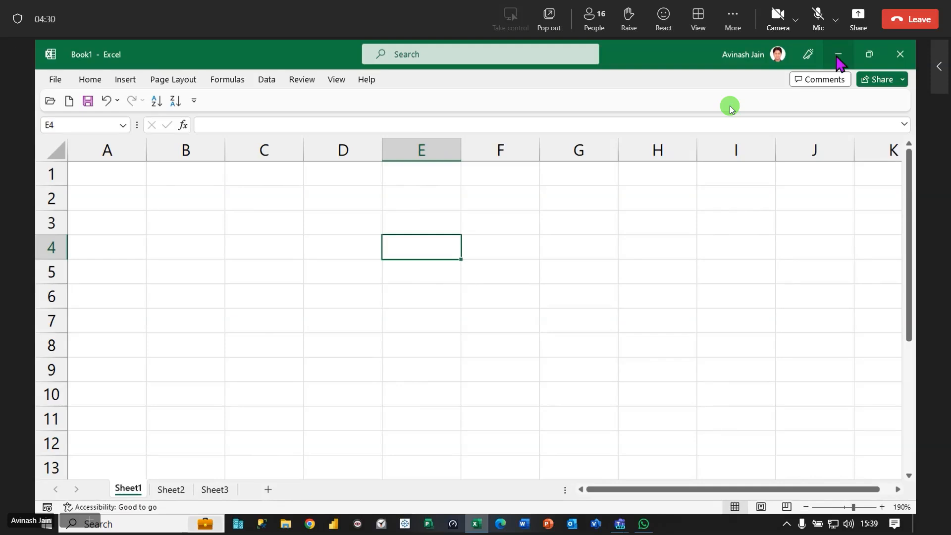
click(578, 279)
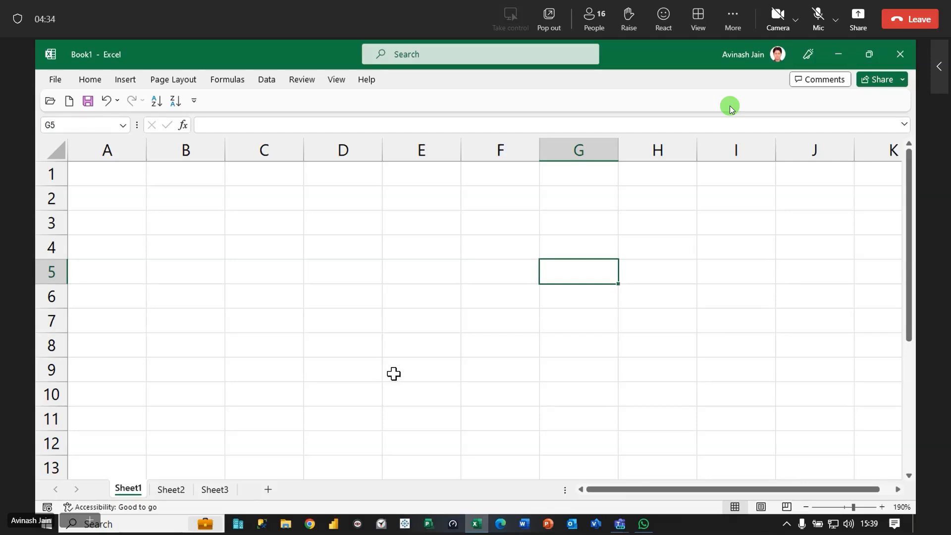
click(357, 323)
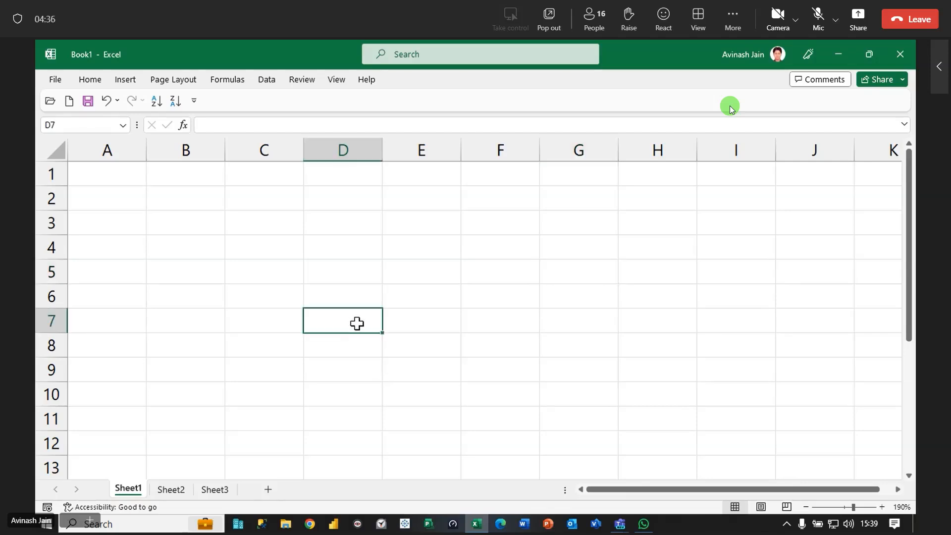
Return to the Teams meeting, admit everyone waiting in the lobby, and minimize the meeting window
click(843, 56)
click(868, 254)
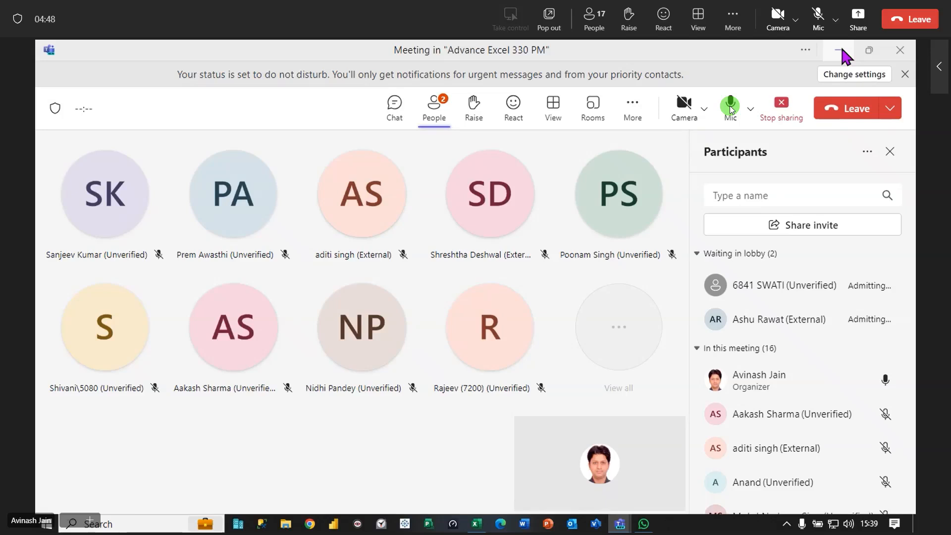
click(842, 49)
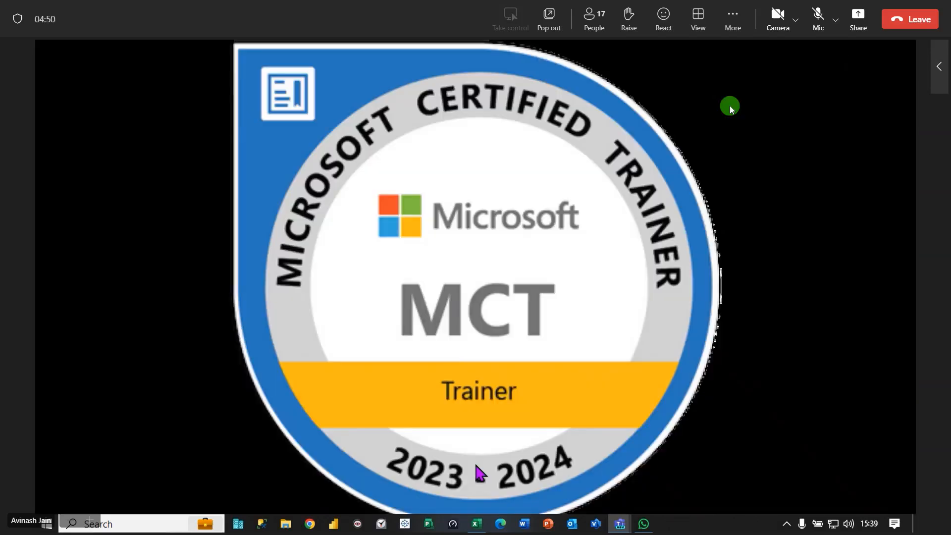
In Excel, open the workbook File 12 Date & Time from the Advance Excel 330 PM New folder, reached through the desktop's Noida shortcut and New Batches
click(477, 524)
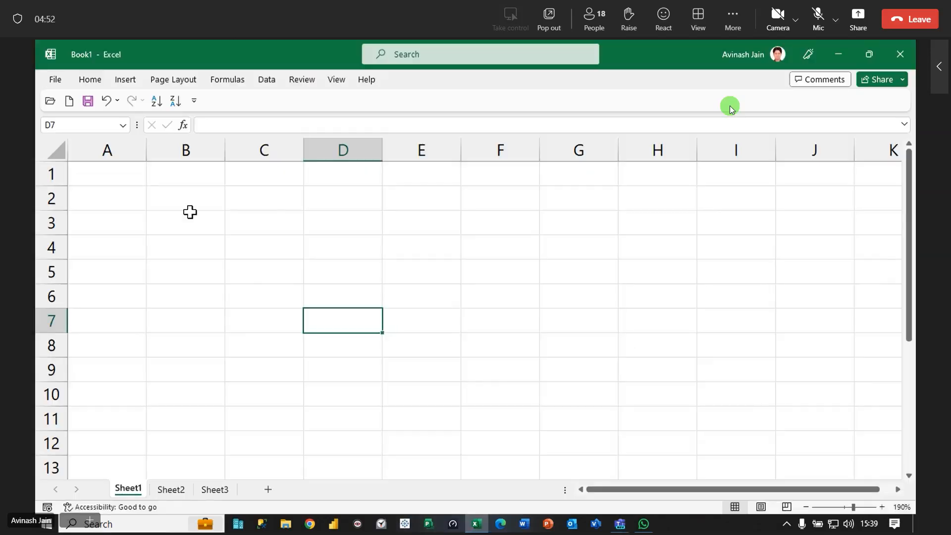
click(57, 82)
click(74, 163)
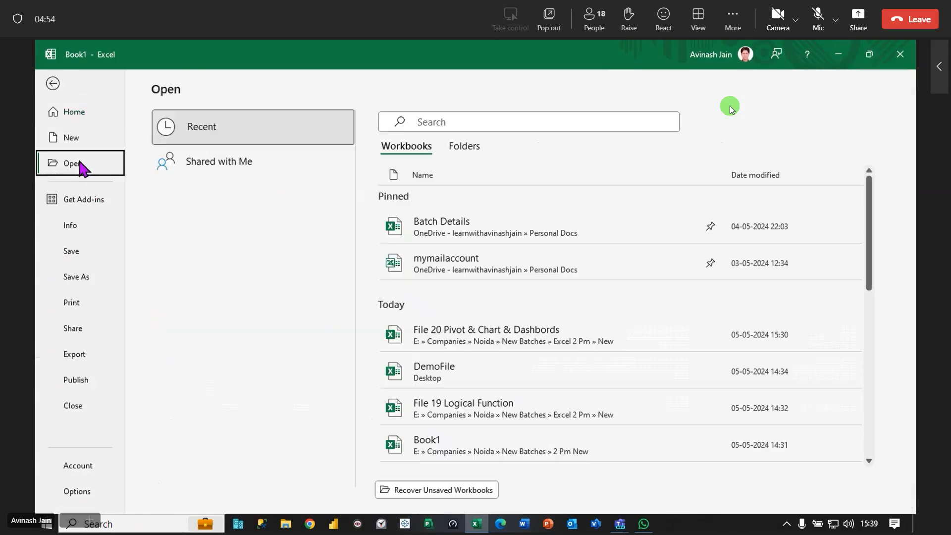
click(222, 431)
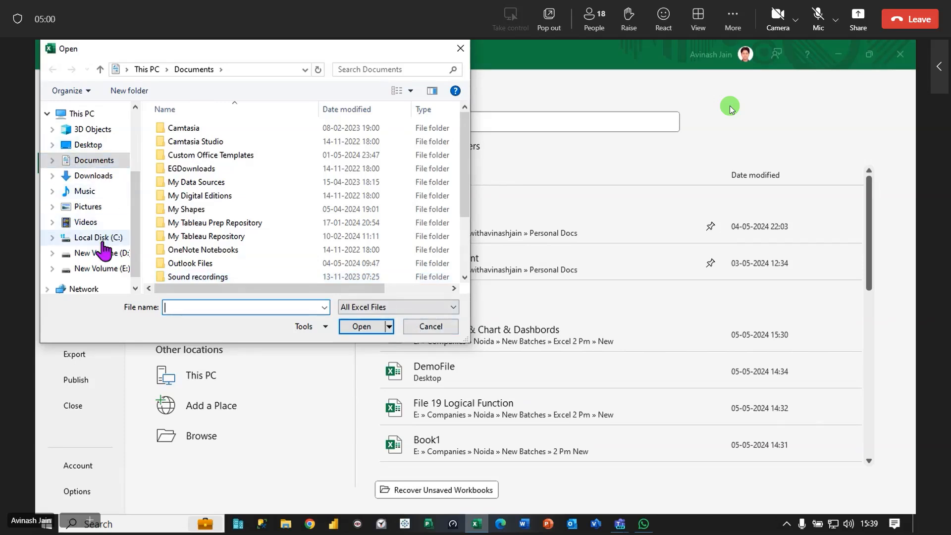
click(84, 145)
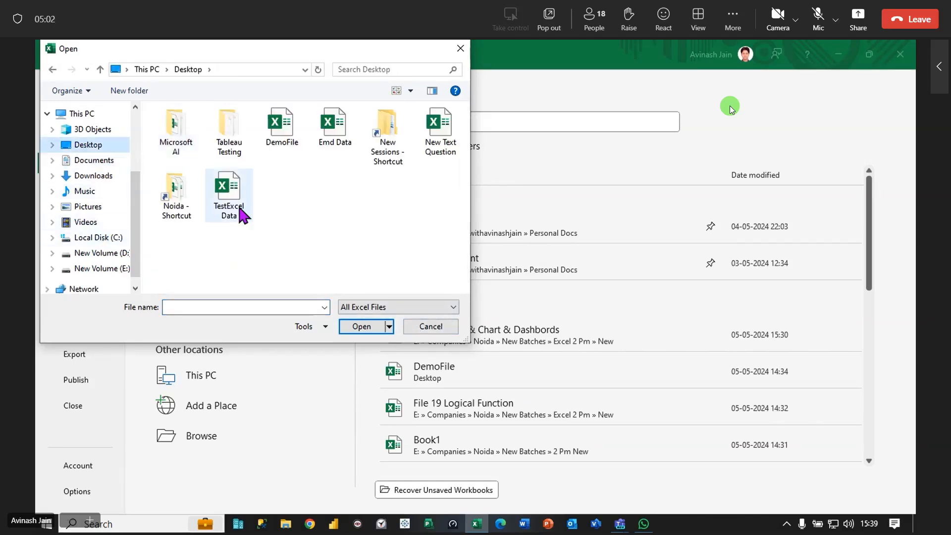
double_click(174, 190)
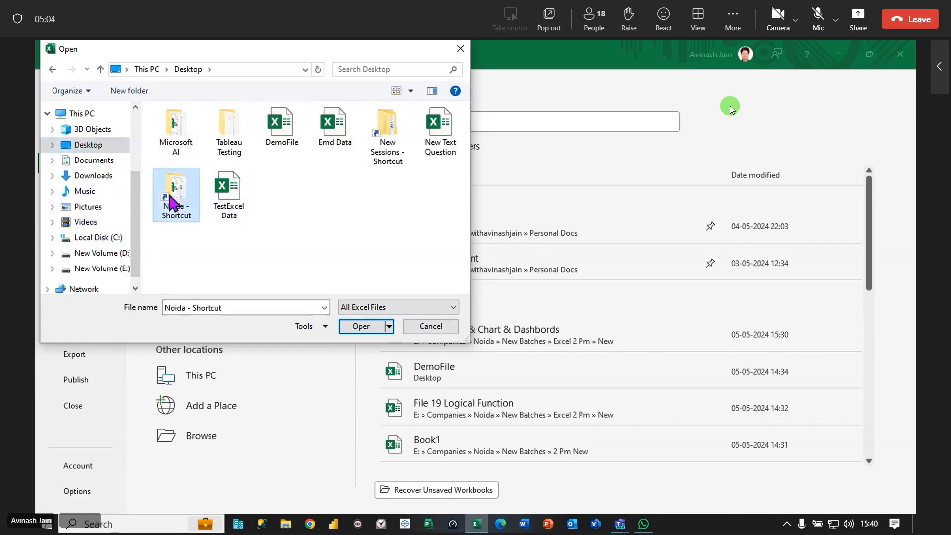
double_click(195, 126)
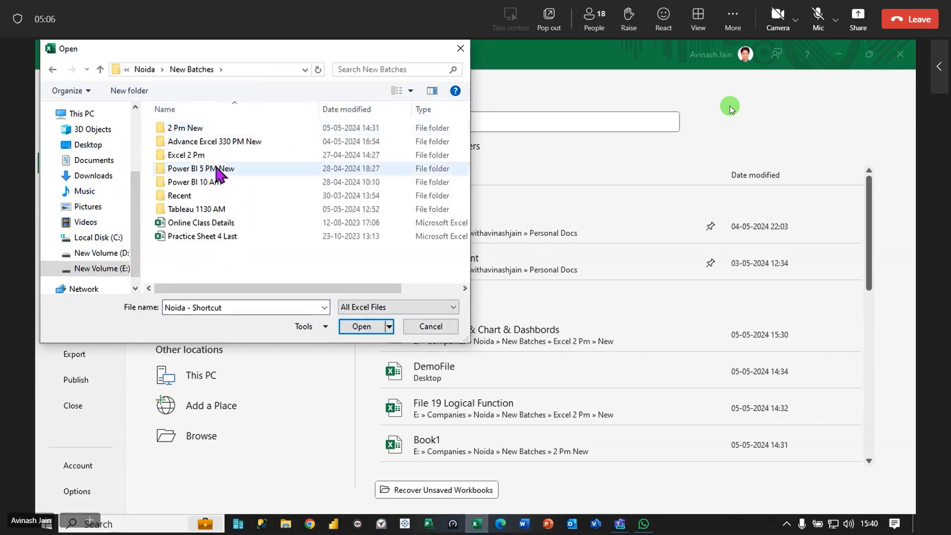
double_click(201, 142)
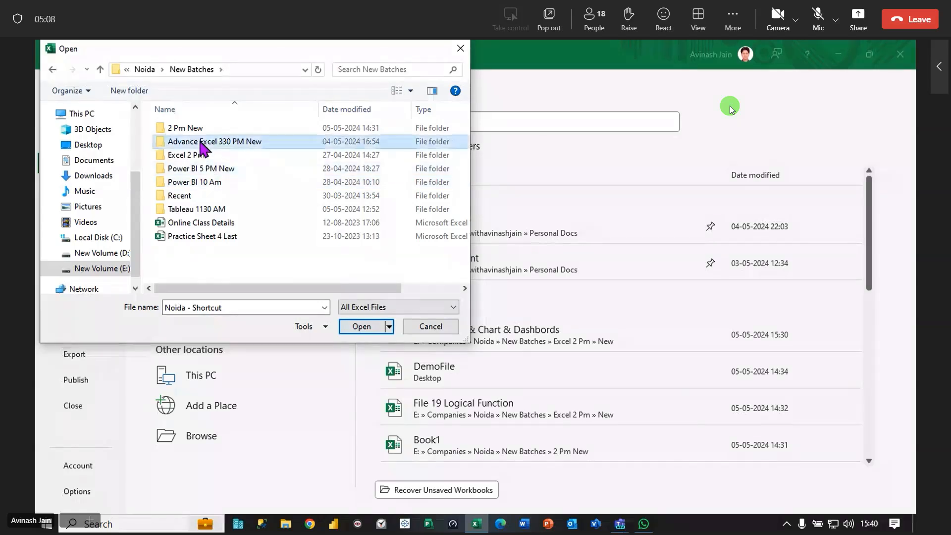
scroll(234, 203, down, 1)
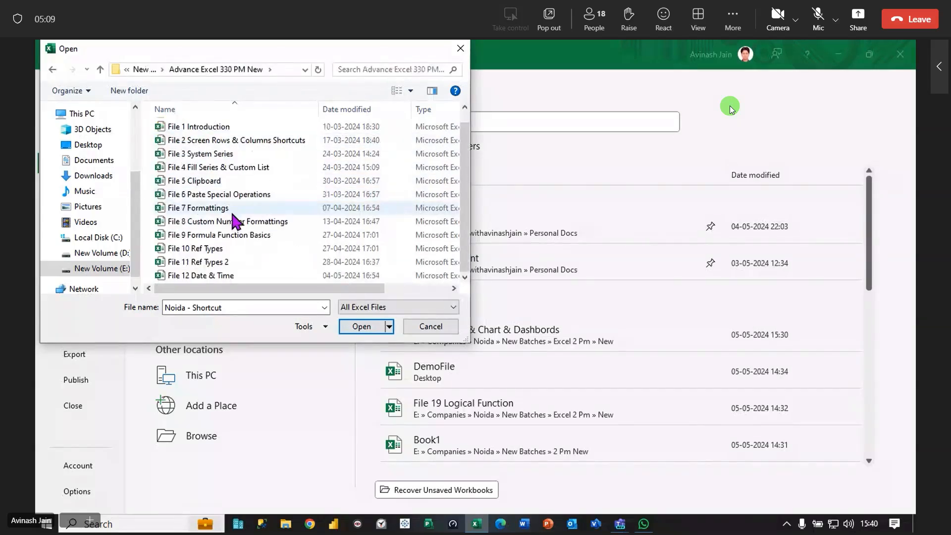
double_click(242, 277)
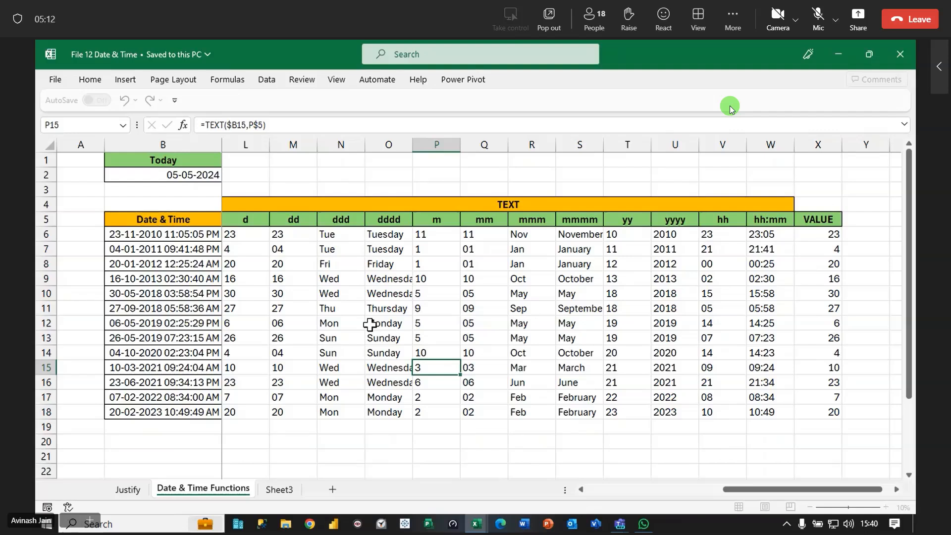
Examine the YEAR formula in cell C9 of the Date & Time Functions sheet
click(863, 341)
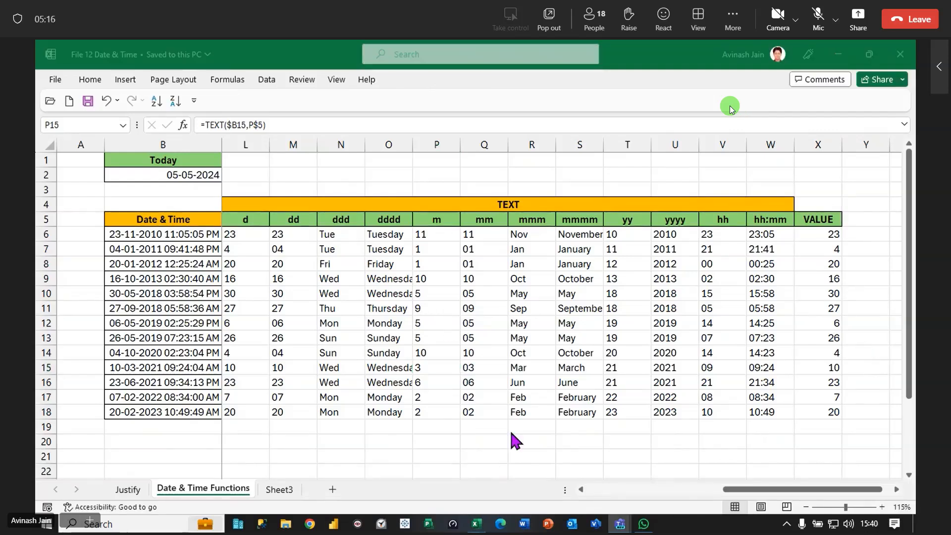
click(753, 488)
drag(753, 491, 616, 490)
click(266, 278)
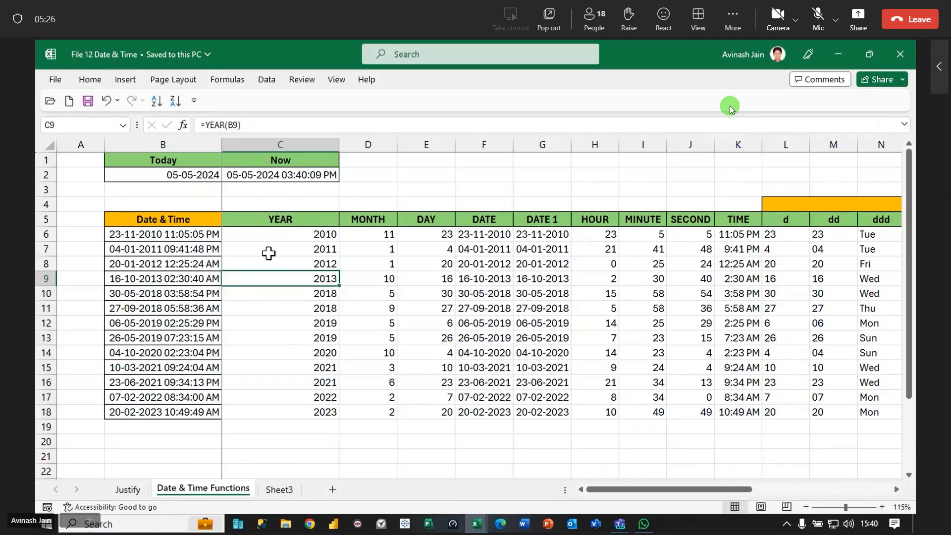
Close the File 12 Date & Time workbook and return to the blank workbook Book1
click(55, 81)
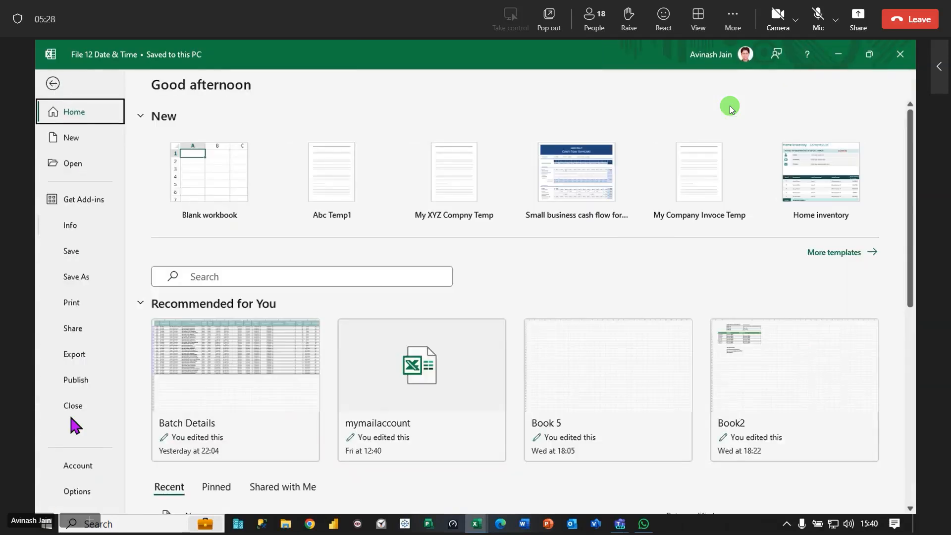
key(ctrl+n)
key(Up)
key(Up)
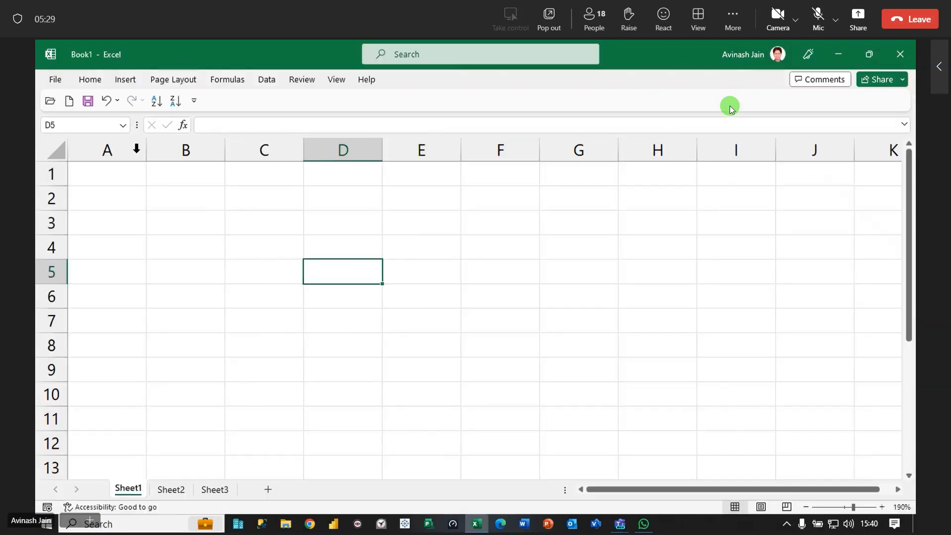
Open the five workbooks from File 1 Introduction to File 5 Clipboard together from the Advance Excel 330 PM New folder
click(63, 87)
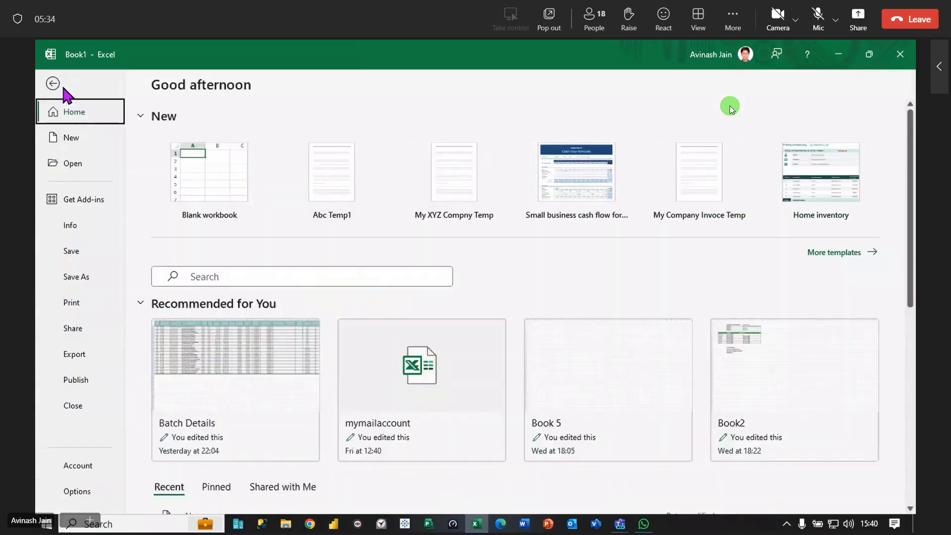
click(70, 164)
click(215, 438)
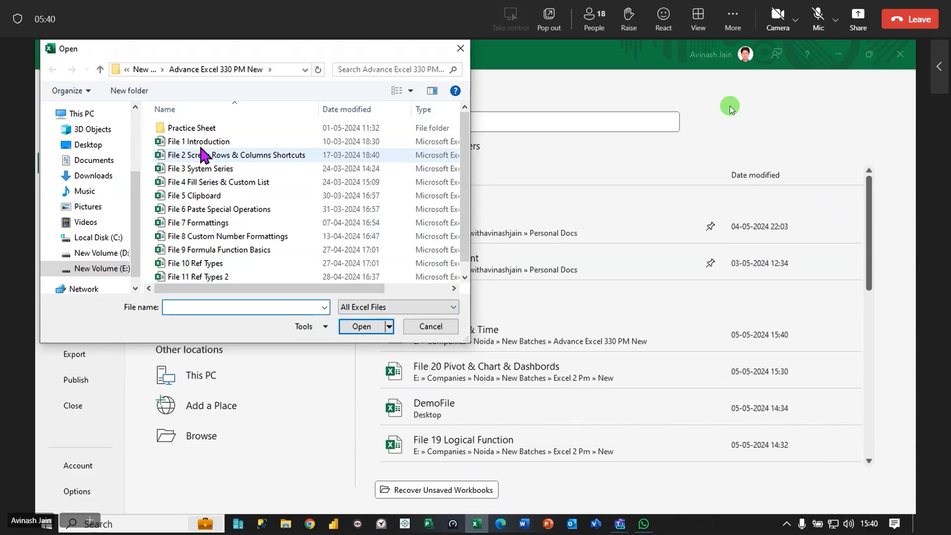
click(231, 143)
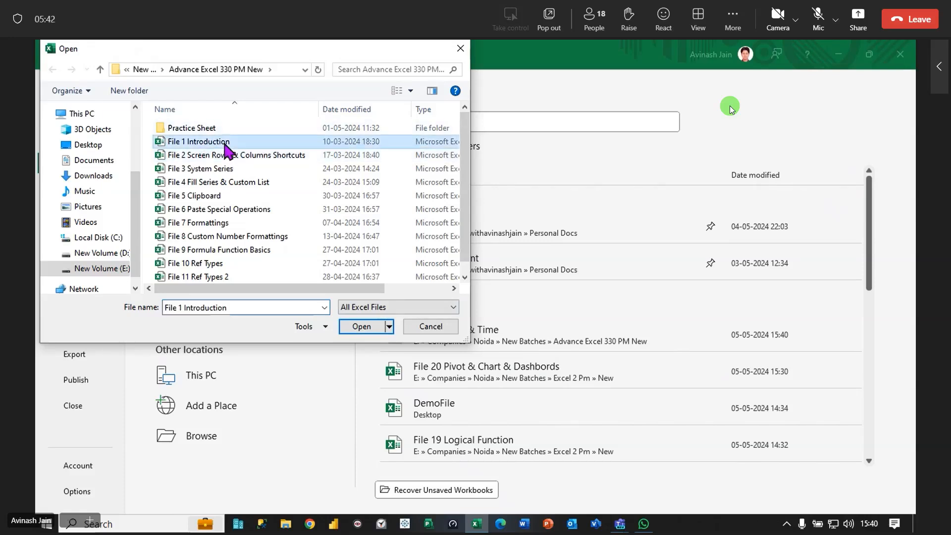
ctrl+click(231, 152)
ctrl+click(233, 170)
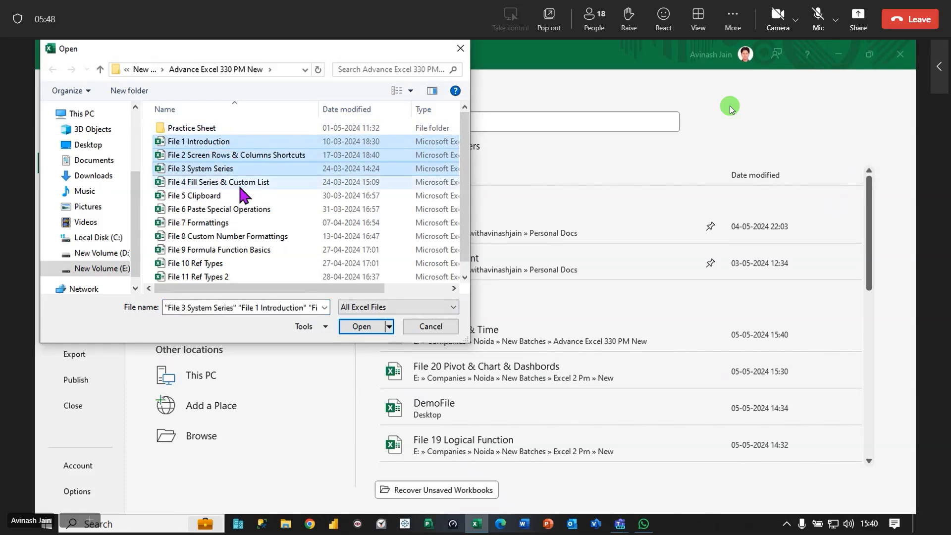
ctrl+click(239, 183)
ctrl+click(226, 198)
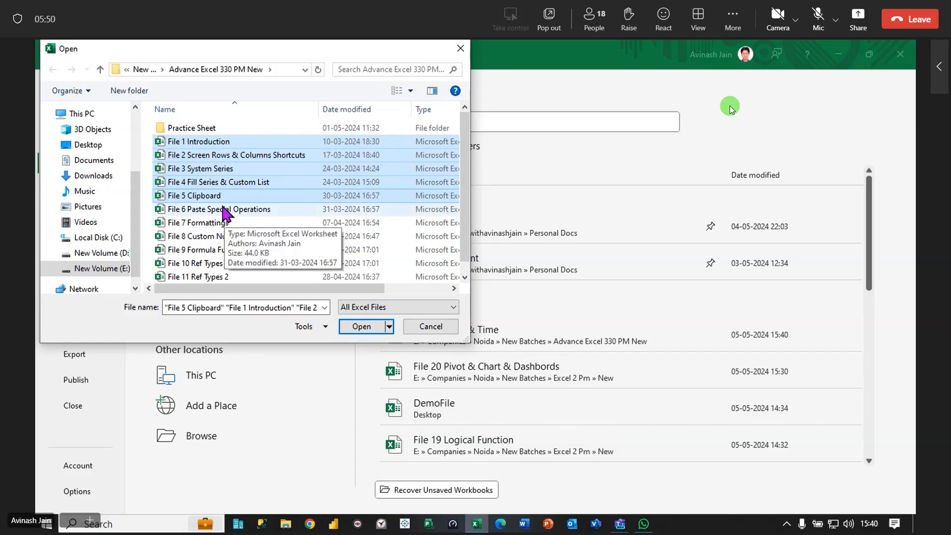
click(358, 327)
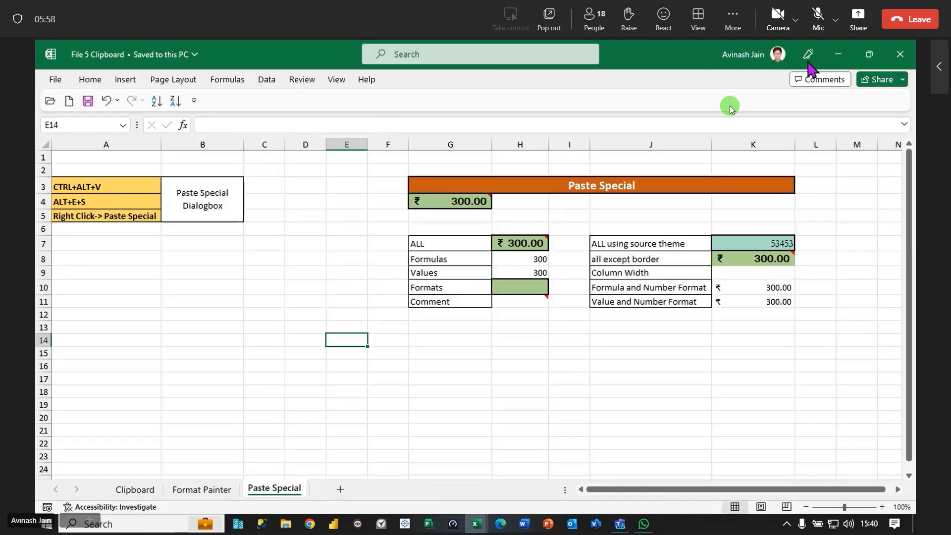
Minimize the File 5, 4, 3 and 2 workbooks to bring up File 1 Introduction and view its Excel version tables
click(838, 55)
click(838, 55)
click(838, 55)
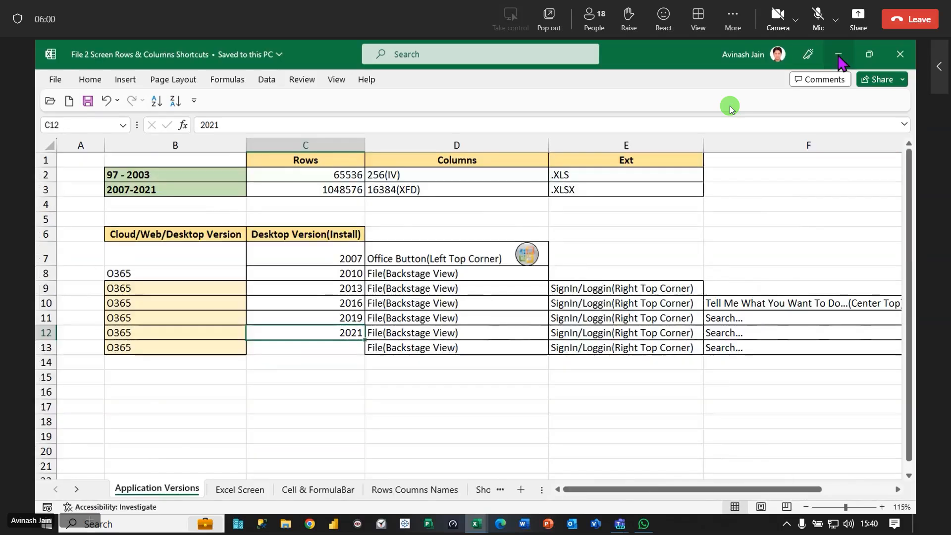
click(838, 55)
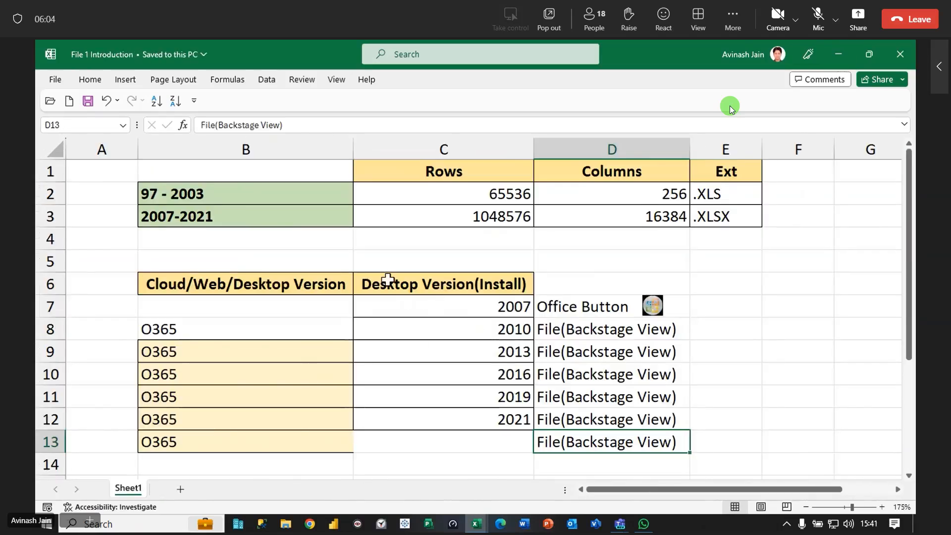
click(391, 242)
scroll(423, 345, down, 2)
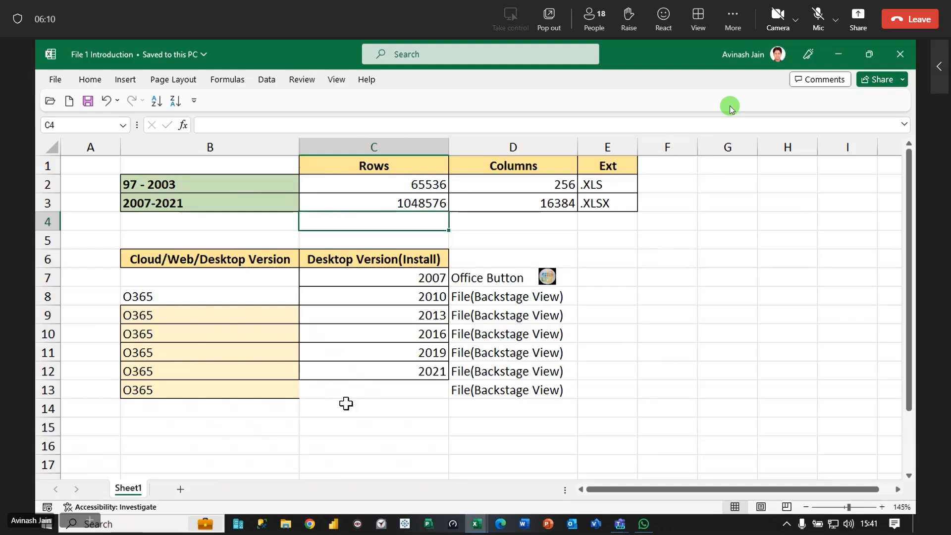
Compare with File 2 Screen Rows & Columns Shortcuts, close File 1 Introduction, and return to File 2's Application Versions sheet
click(479, 524)
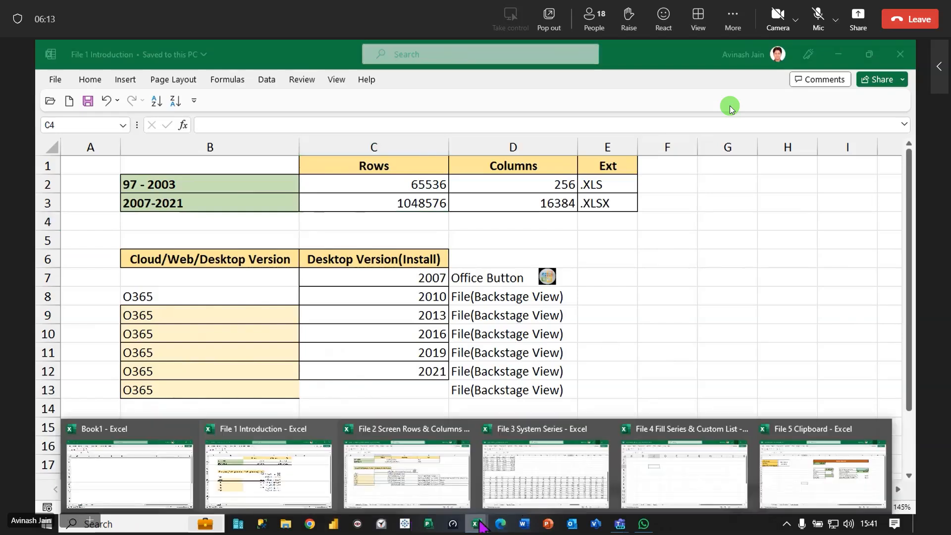
click(359, 478)
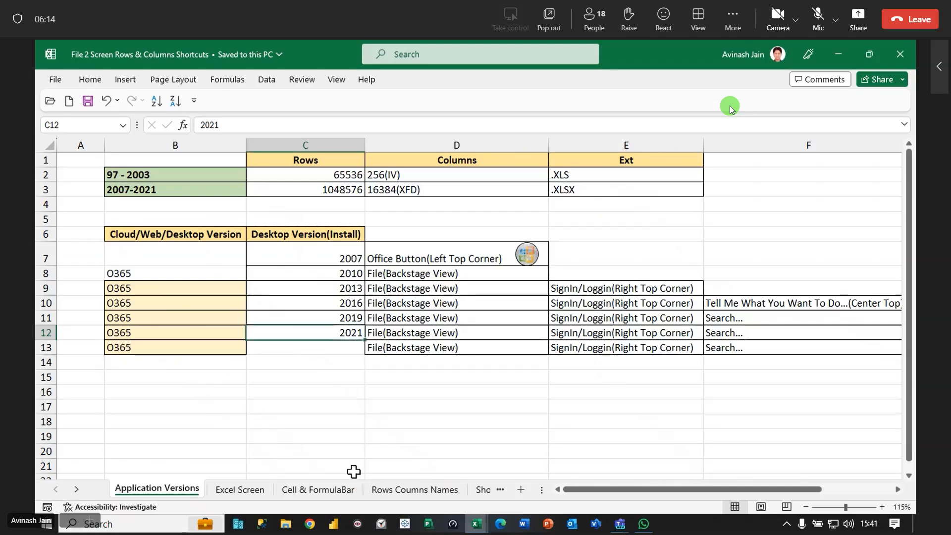
click(476, 525)
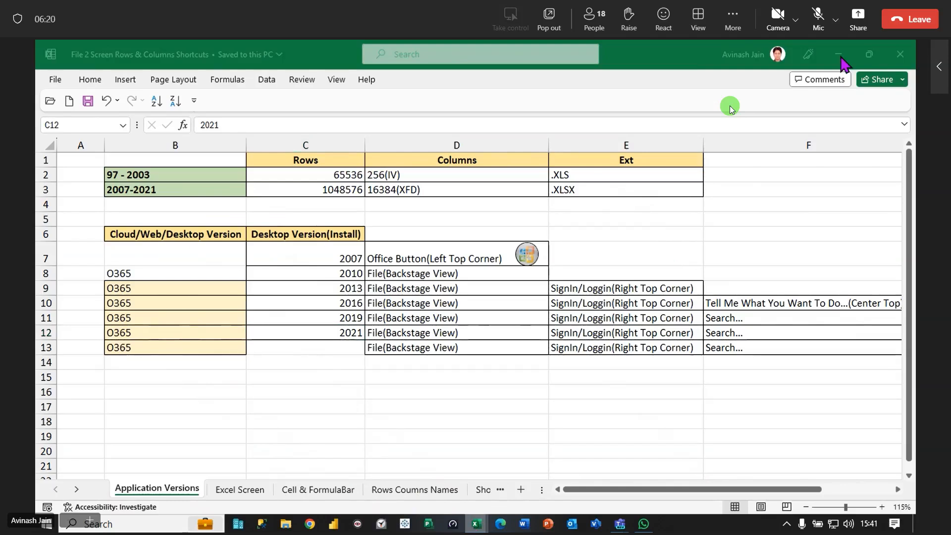
mouse_move(476, 524)
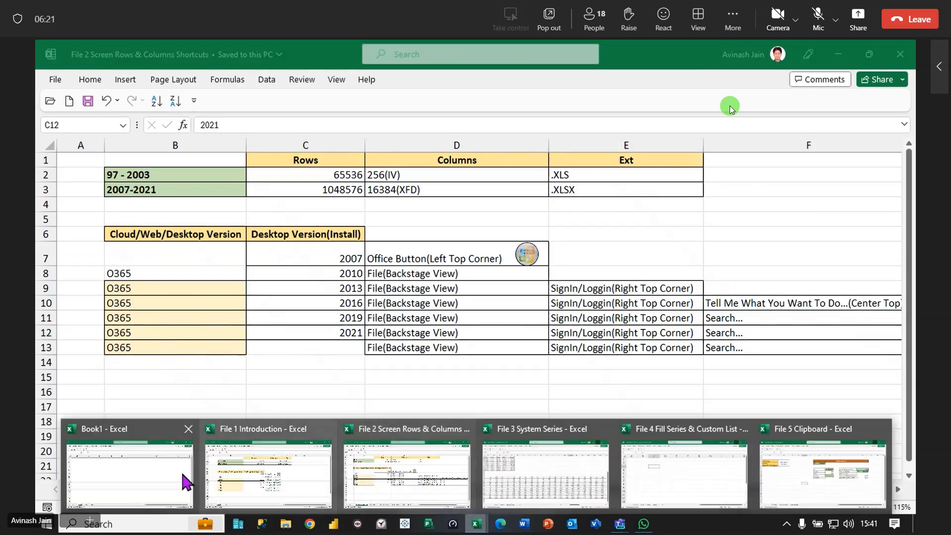
click(254, 478)
click(901, 54)
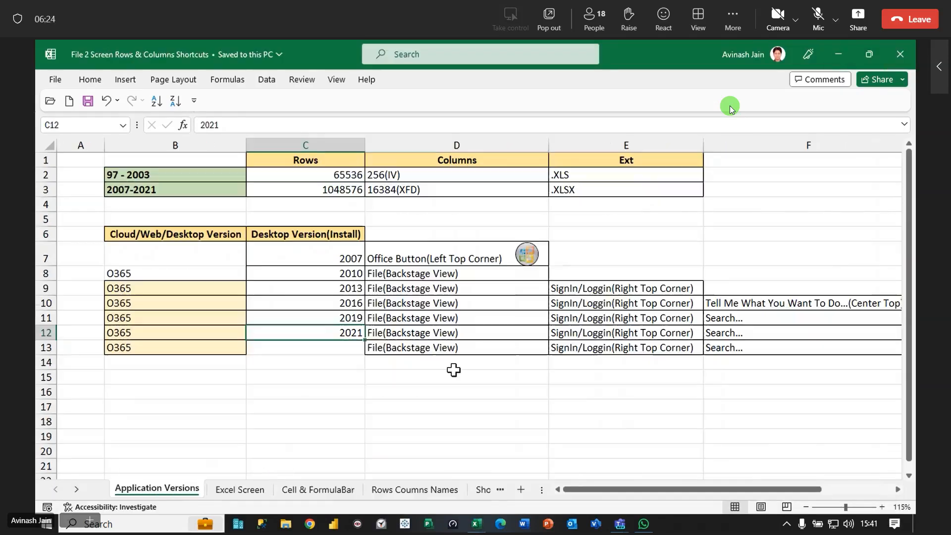
click(473, 399)
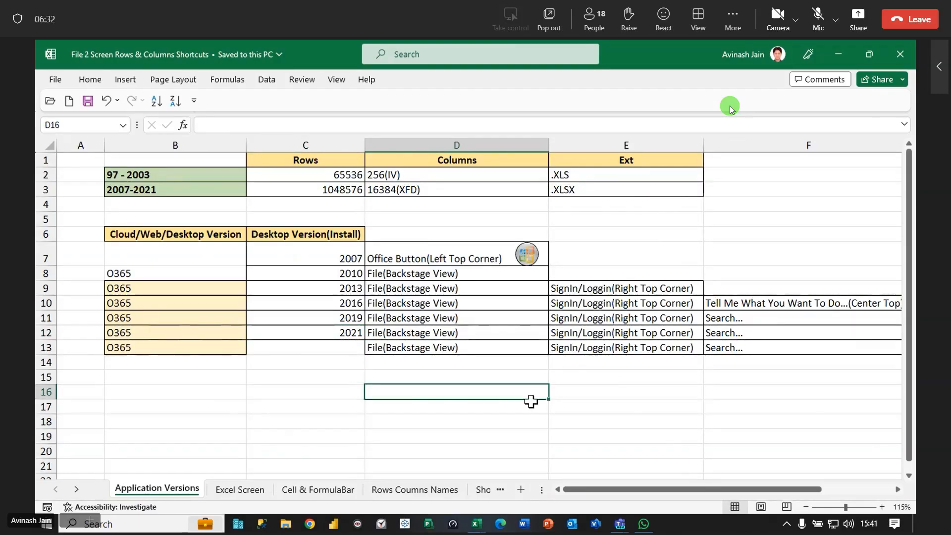
click(174, 175)
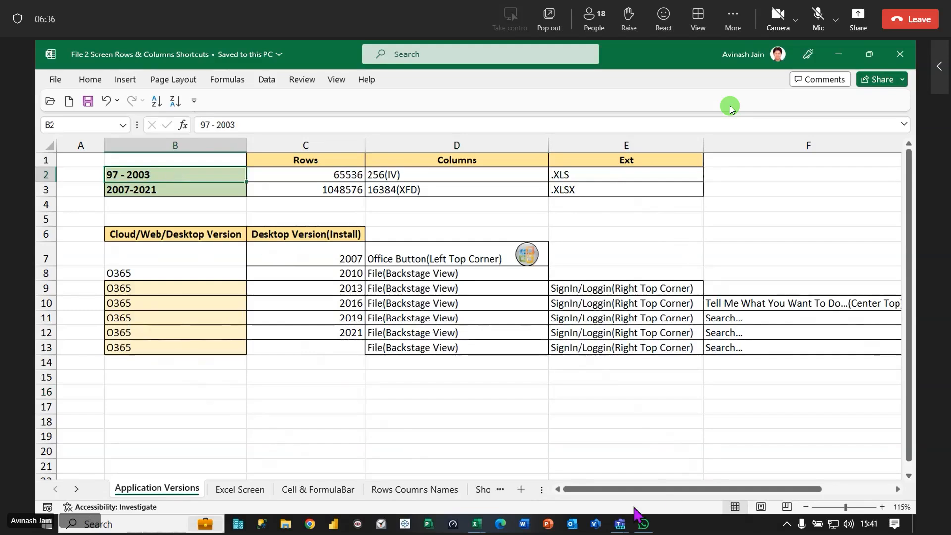
Switch to the Teams meeting, admit the participant waiting in the lobby, and minimize the meeting window
click(620, 524)
click(574, 490)
click(846, 284)
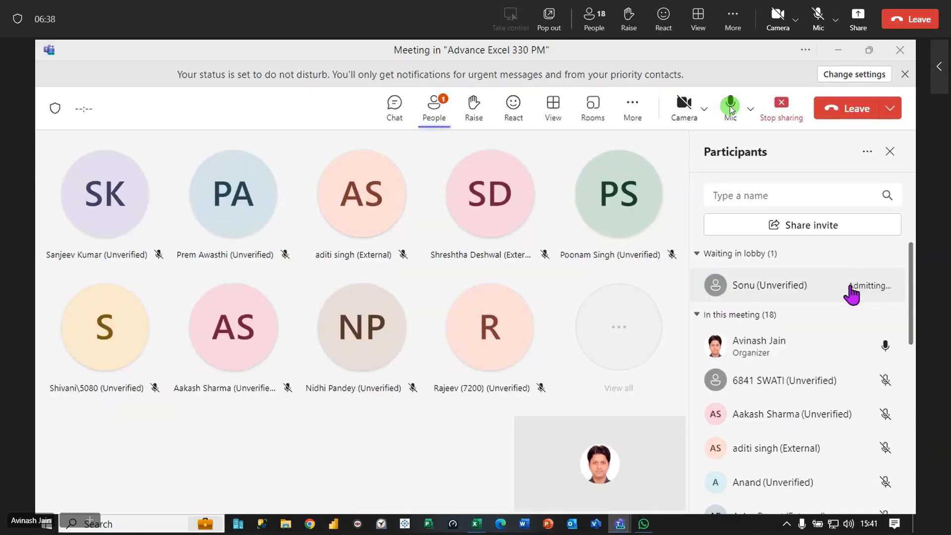
click(842, 49)
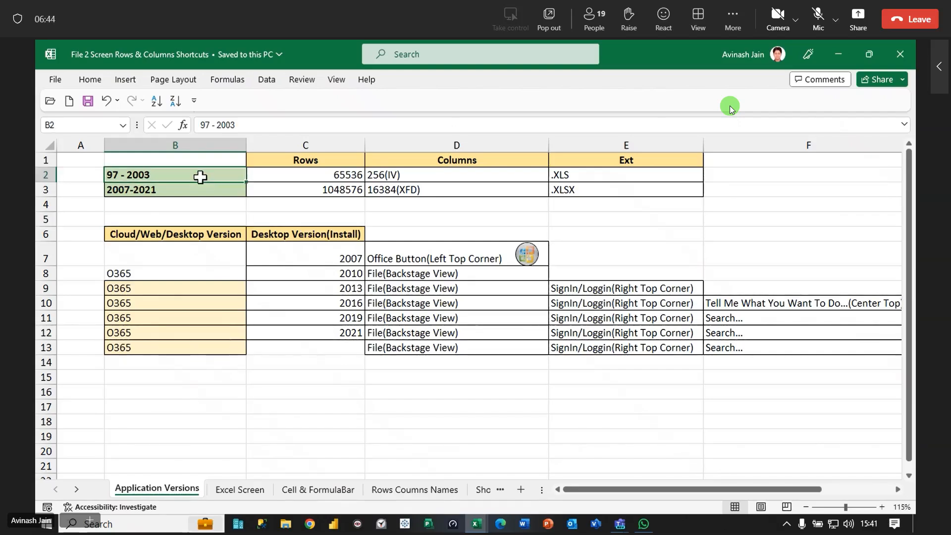
Examine the row limits, column limits and file extensions for Excel 97-2003 and 2007-2021 on the Application Versions sheet
click(874, 349)
click(366, 315)
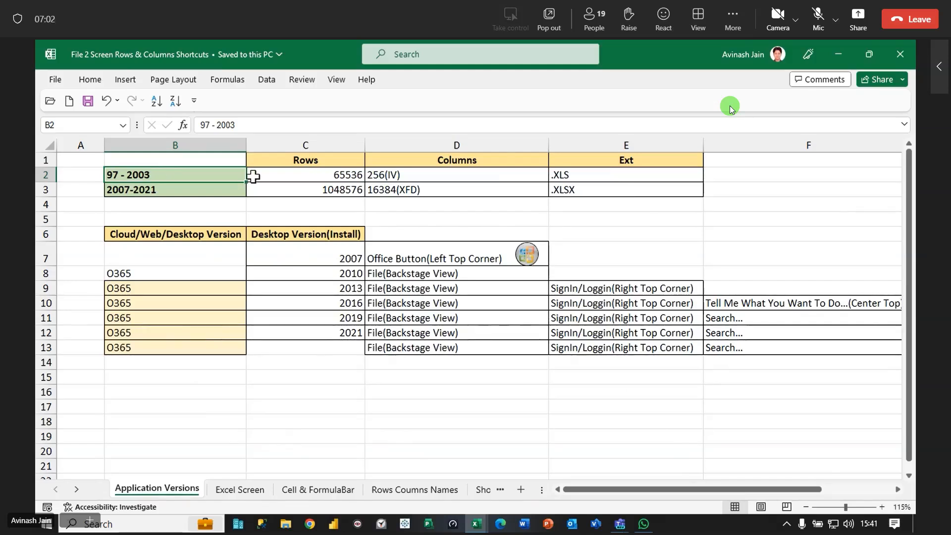
click(297, 178)
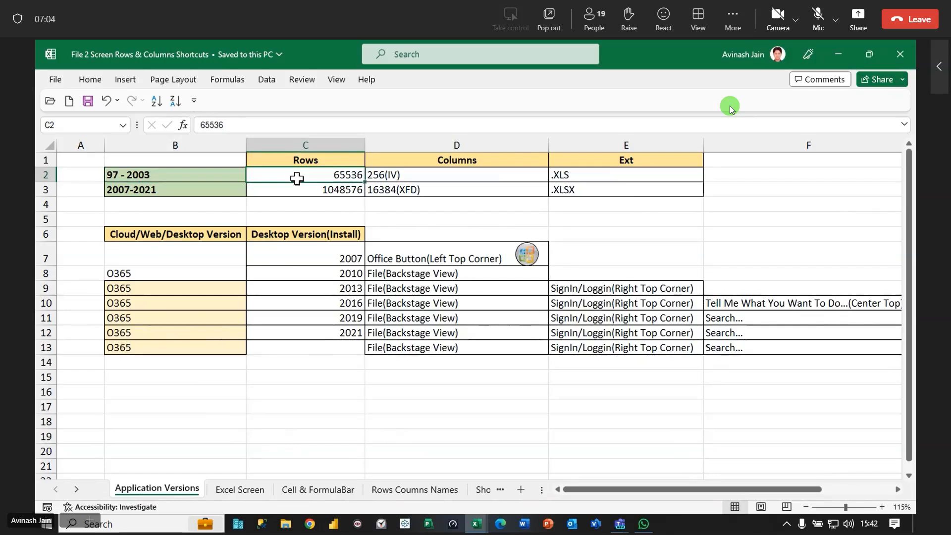
click(438, 179)
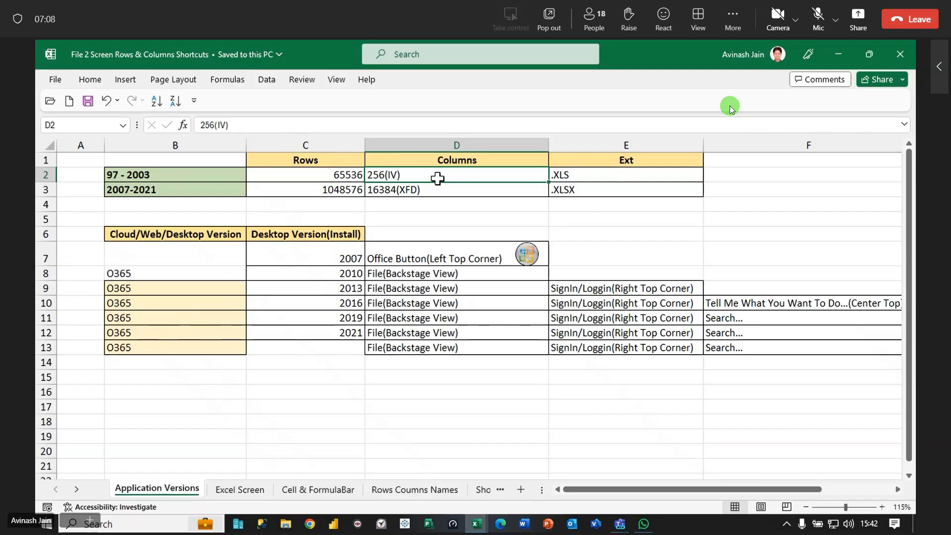
click(590, 176)
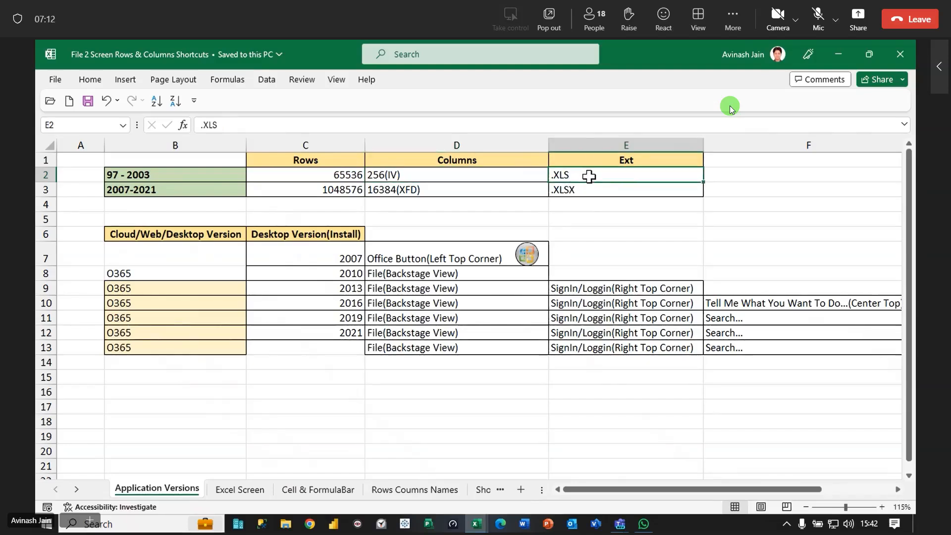
click(182, 191)
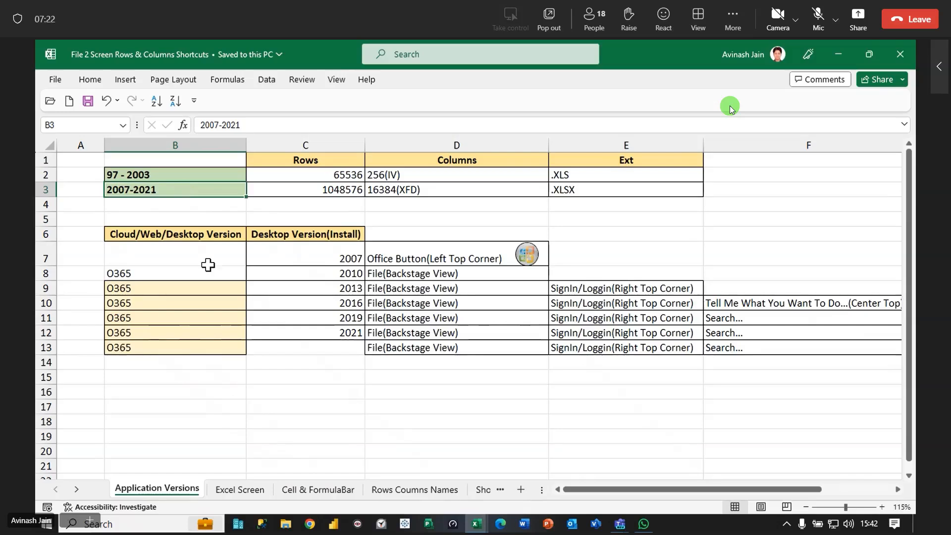
click(349, 289)
click(349, 303)
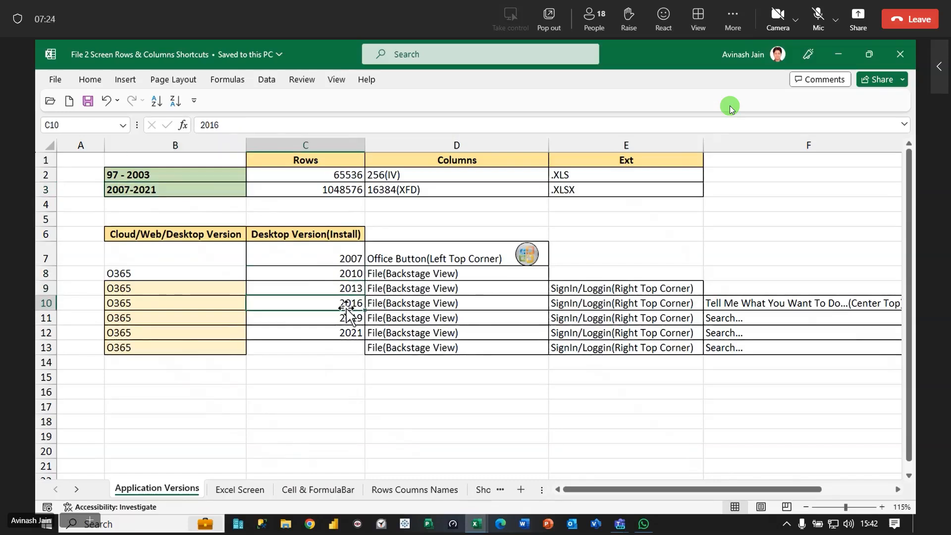
click(347, 319)
click(347, 333)
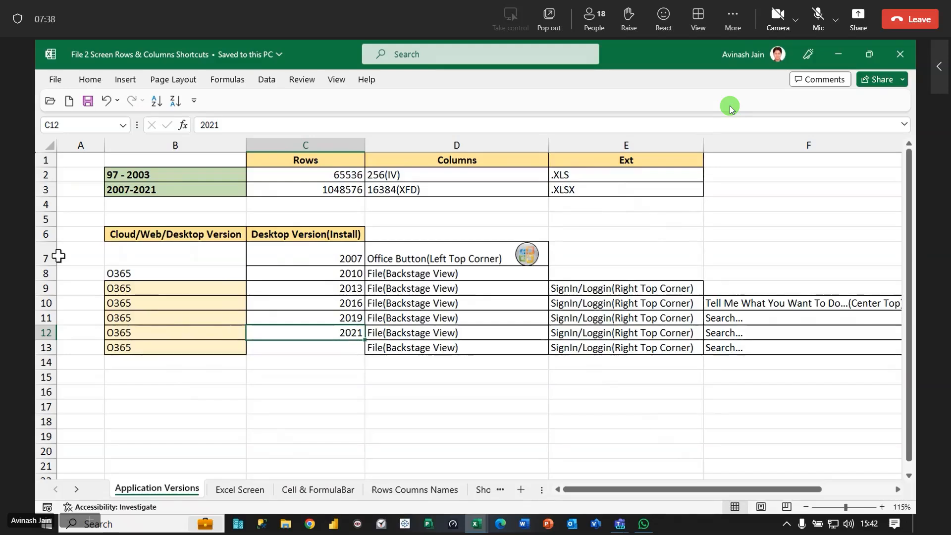
click(342, 192)
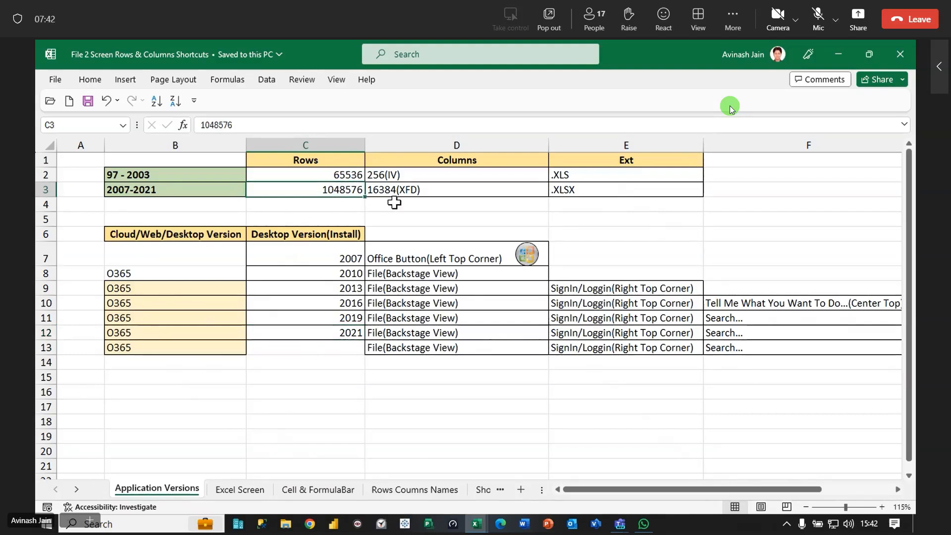
click(452, 192)
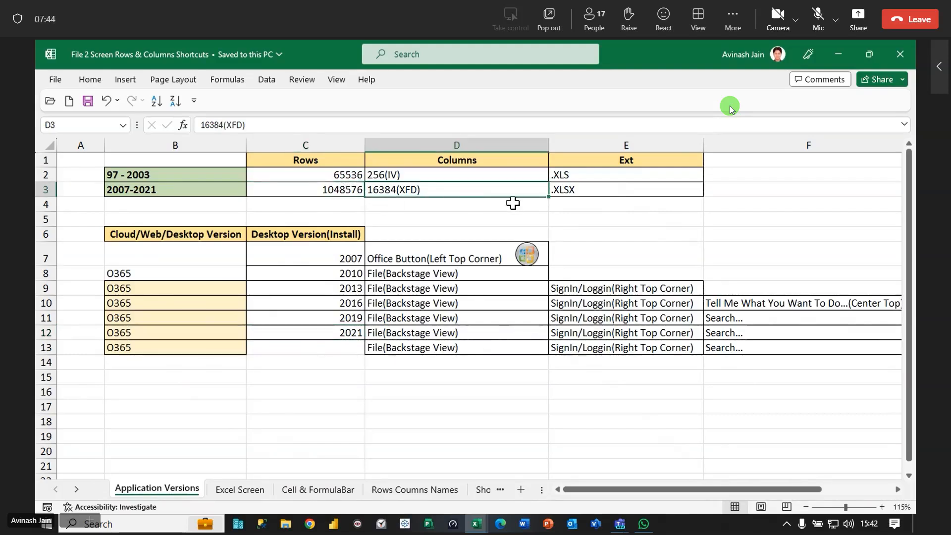
click(644, 188)
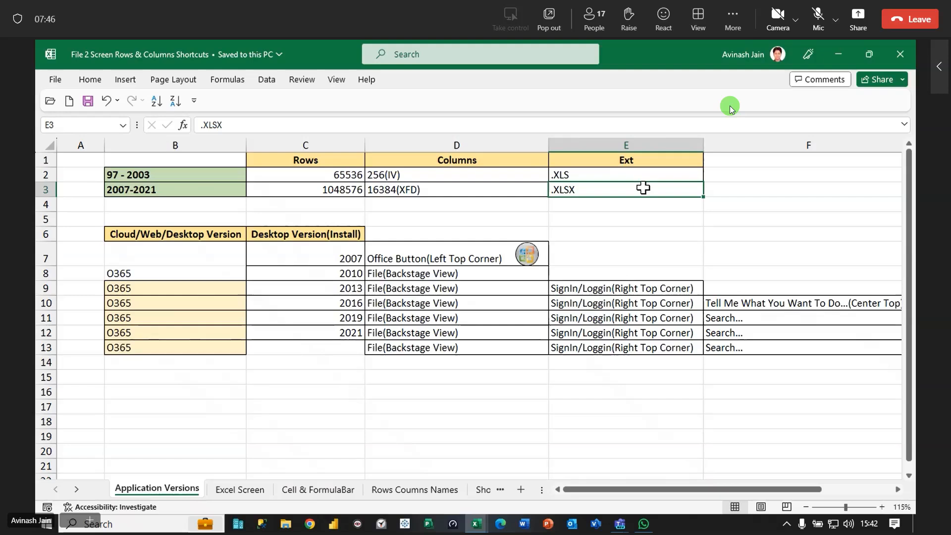
Examine the installed desktop versions 2007 to 2021 and the O365 entries in the Cloud/Web/Desktop Version column
drag(420, 248, 581, 348)
drag(312, 252, 310, 333)
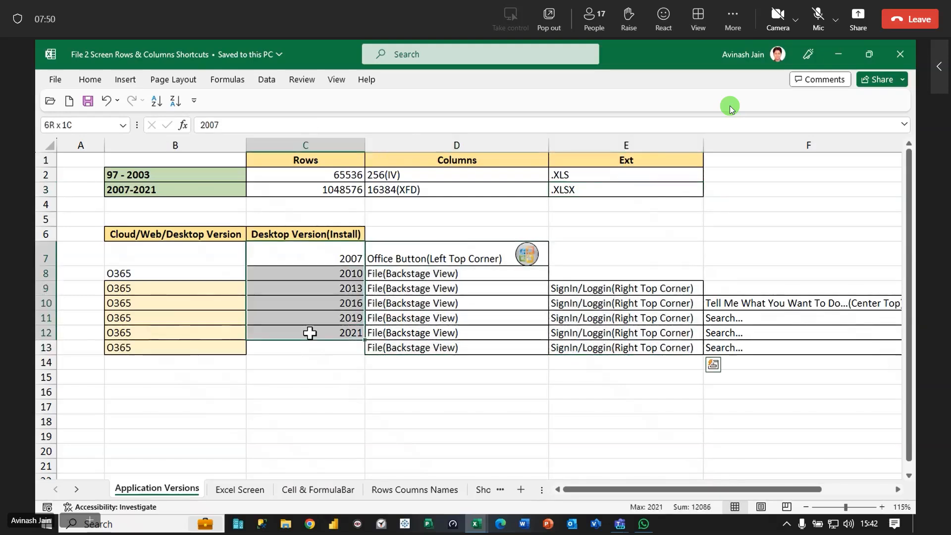
click(320, 232)
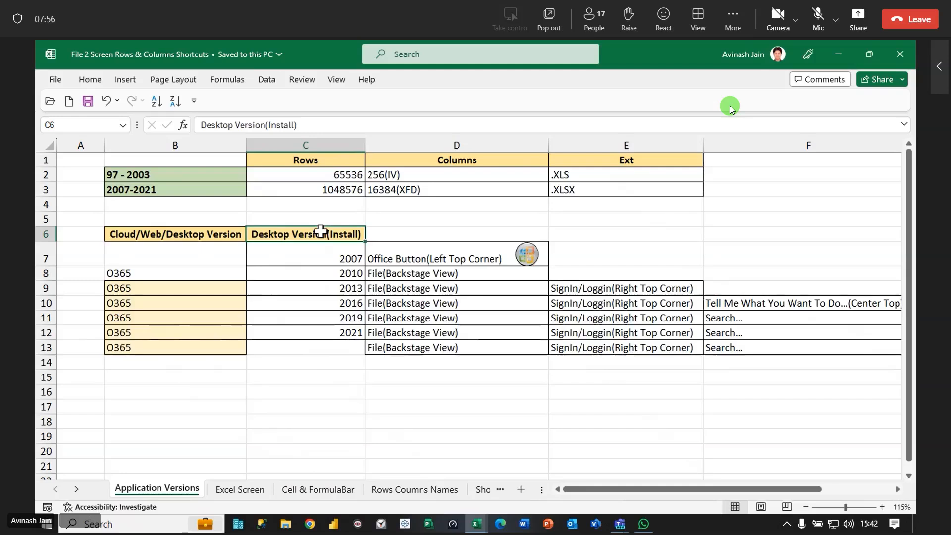
click(165, 234)
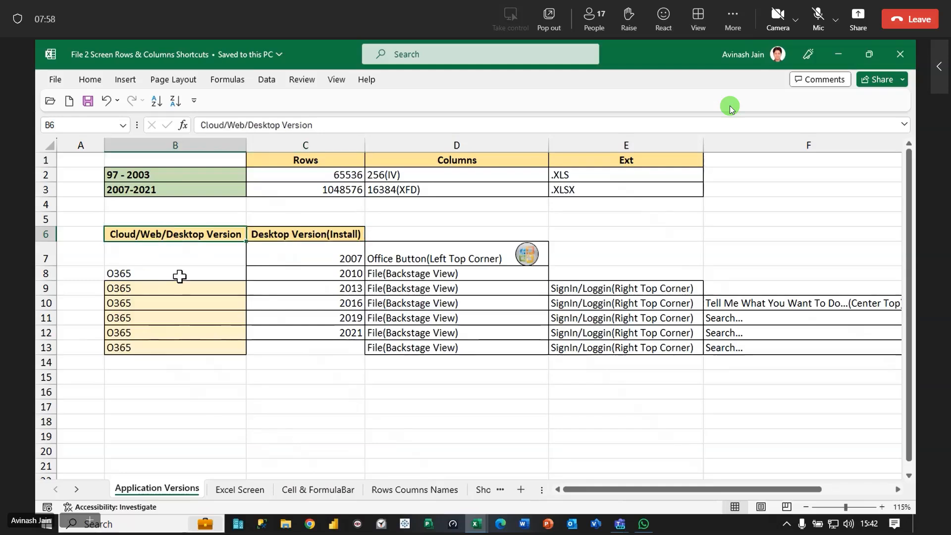
drag(181, 290, 185, 346)
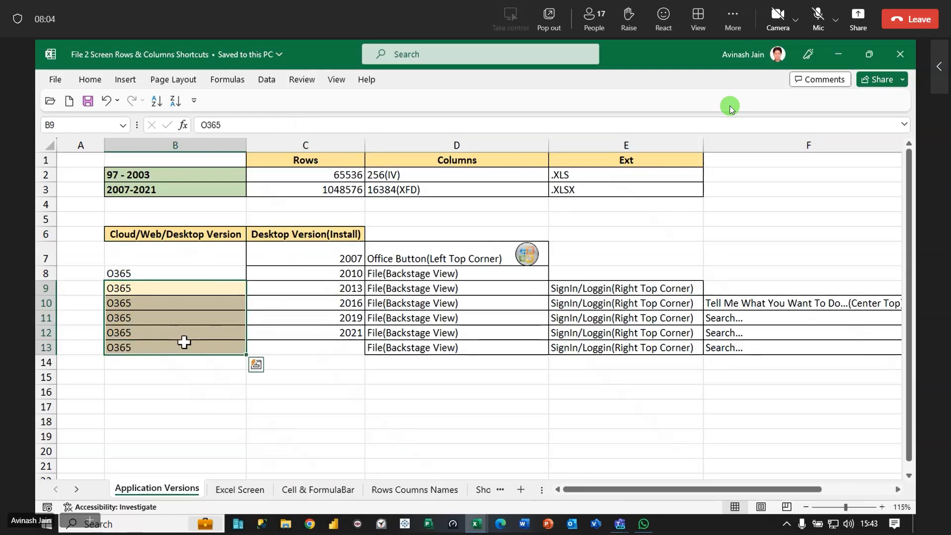
Compare the Office Button, File (Backstage View) and sign-in features listed for Excel 2007, 2010 and 2013
drag(663, 490, 706, 493)
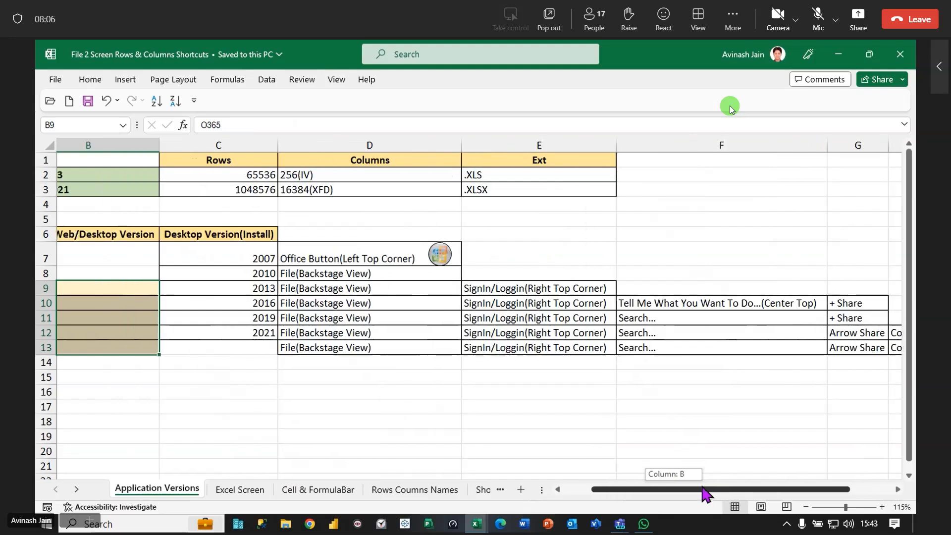
drag(403, 259, 856, 350)
click(351, 258)
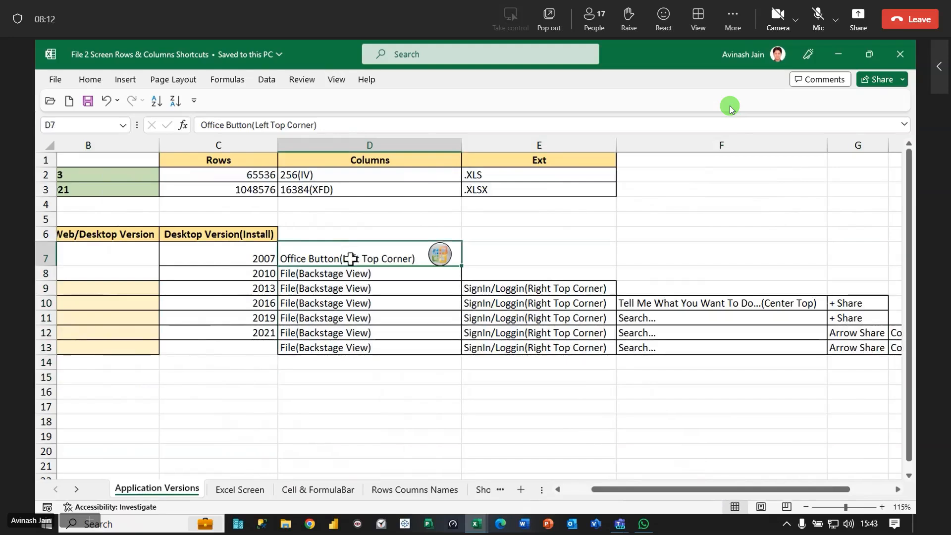
click(230, 255)
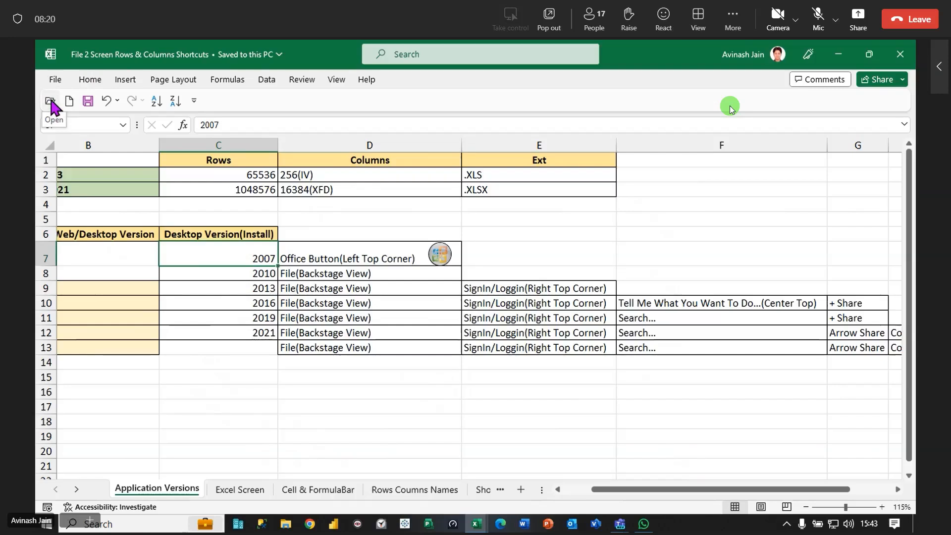
click(399, 260)
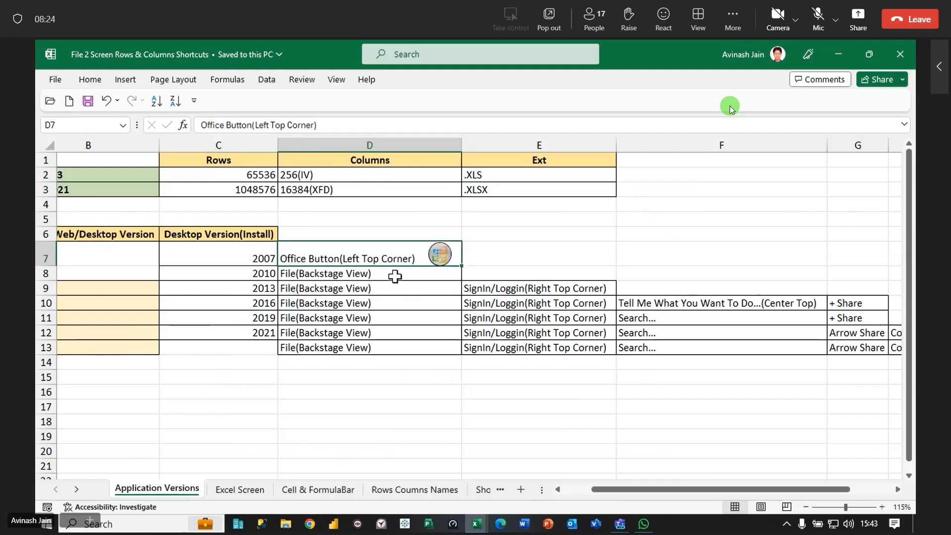
click(394, 275)
click(383, 255)
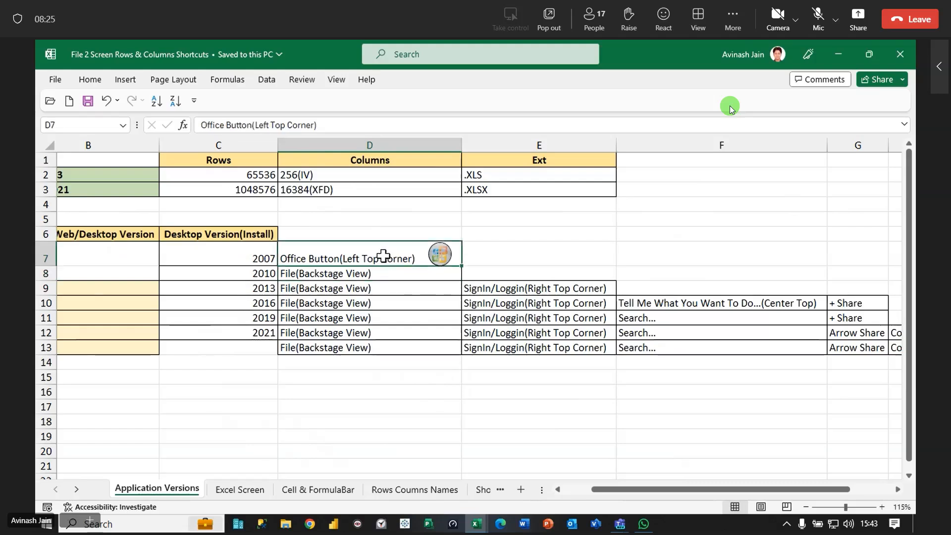
click(381, 281)
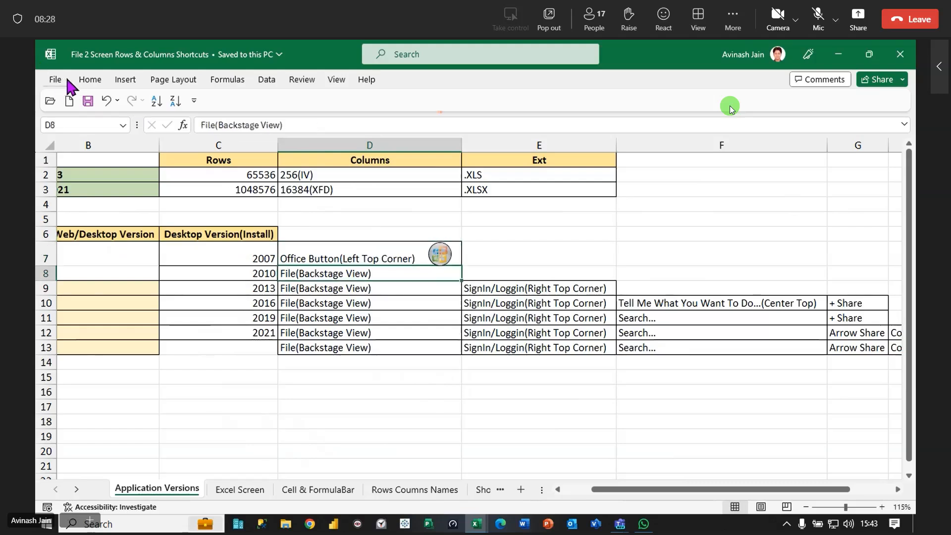
click(382, 292)
click(512, 289)
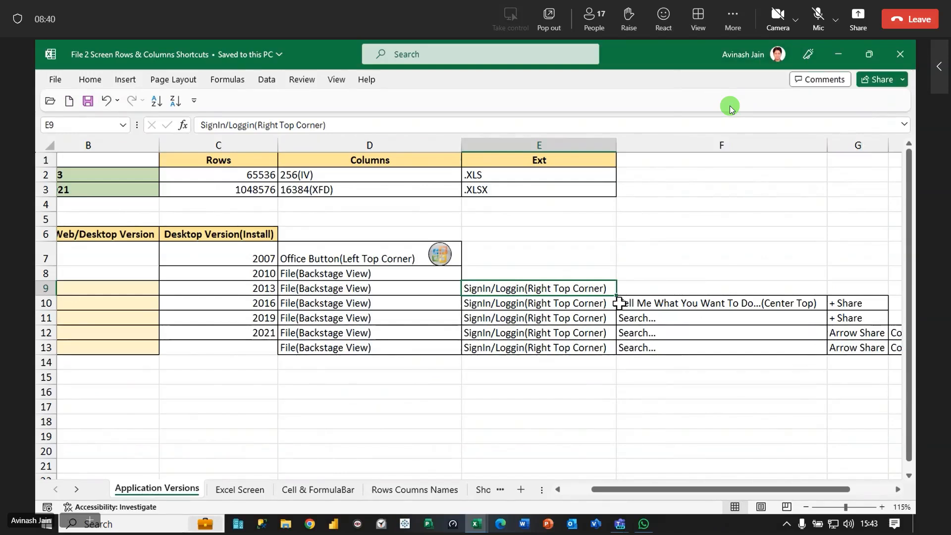
Examine the Tell Me, Search and + Share features listed for Excel 2016 and 2019
click(704, 304)
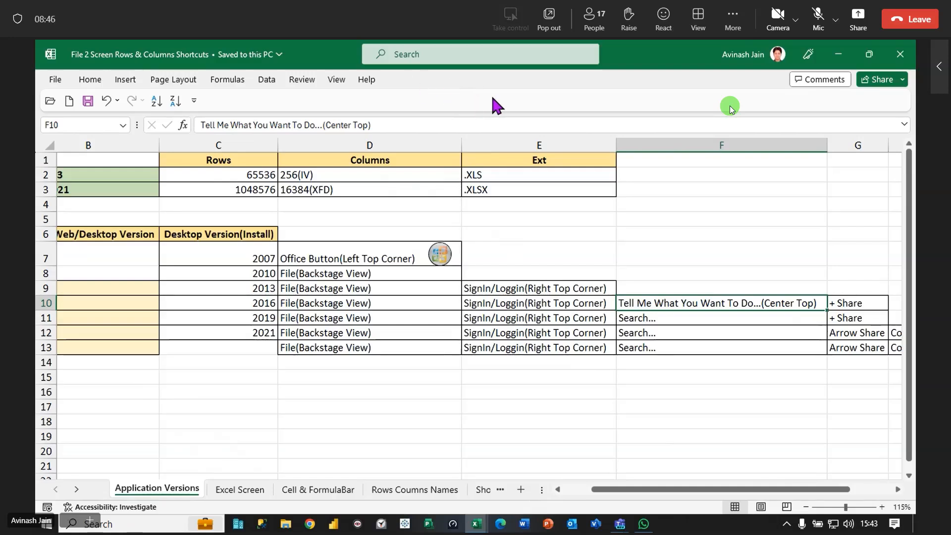
drag(644, 305, 552, 355)
click(721, 304)
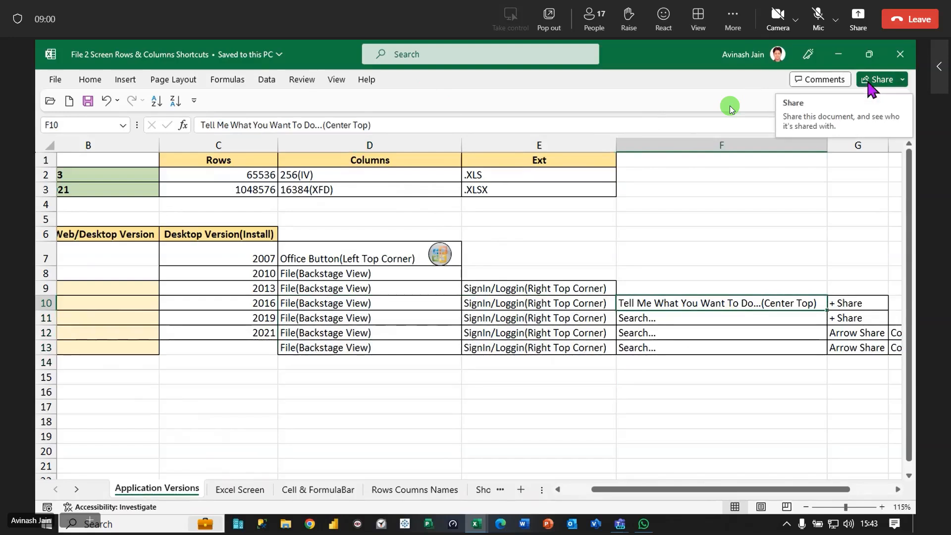
click(682, 318)
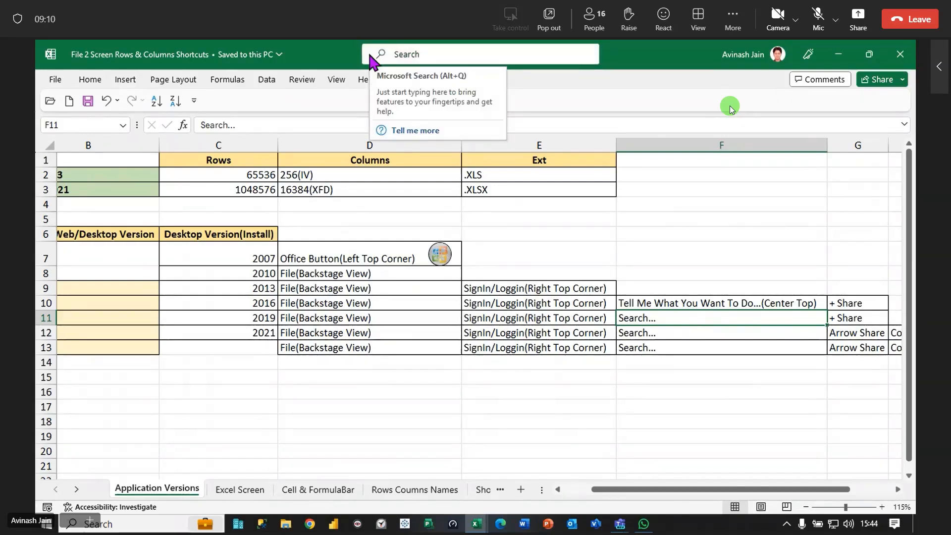
drag(683, 54, 513, 163)
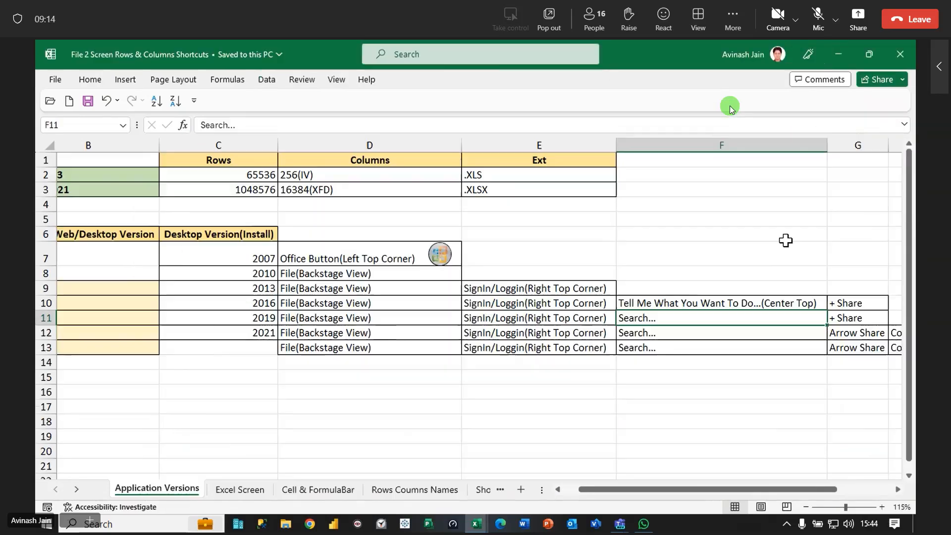
click(798, 148)
click(865, 315)
drag(775, 491, 793, 490)
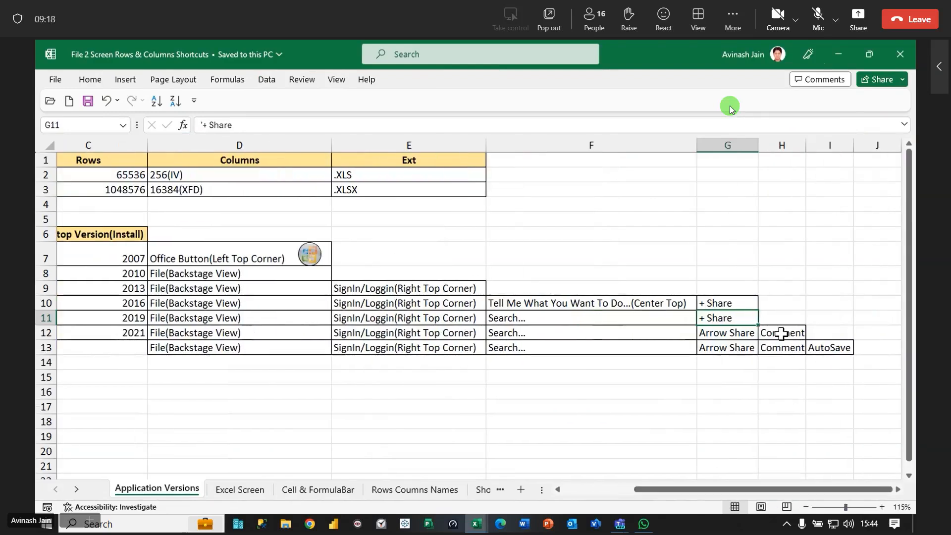
Review the Comment feature listed for Excel 2021 and add Automatically Save to the Quick Access Toolbar
click(781, 333)
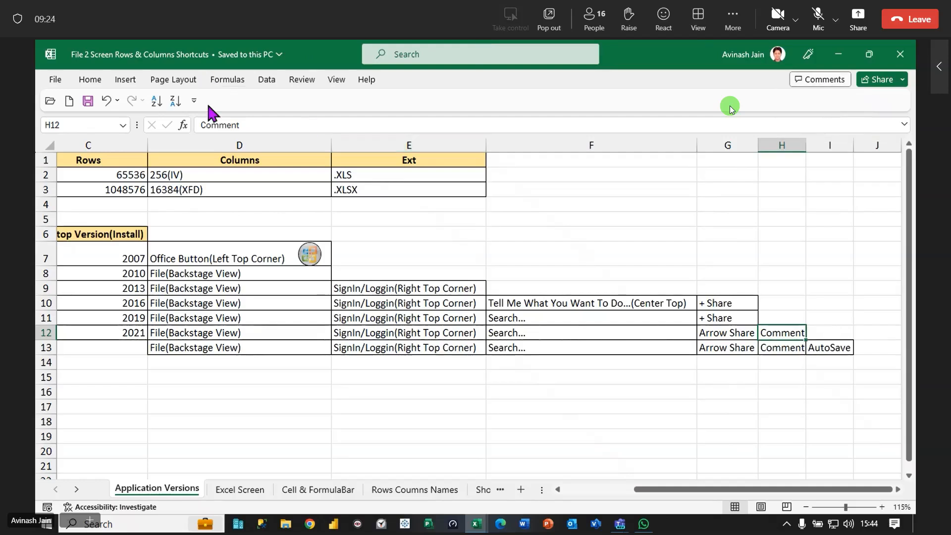
click(194, 101)
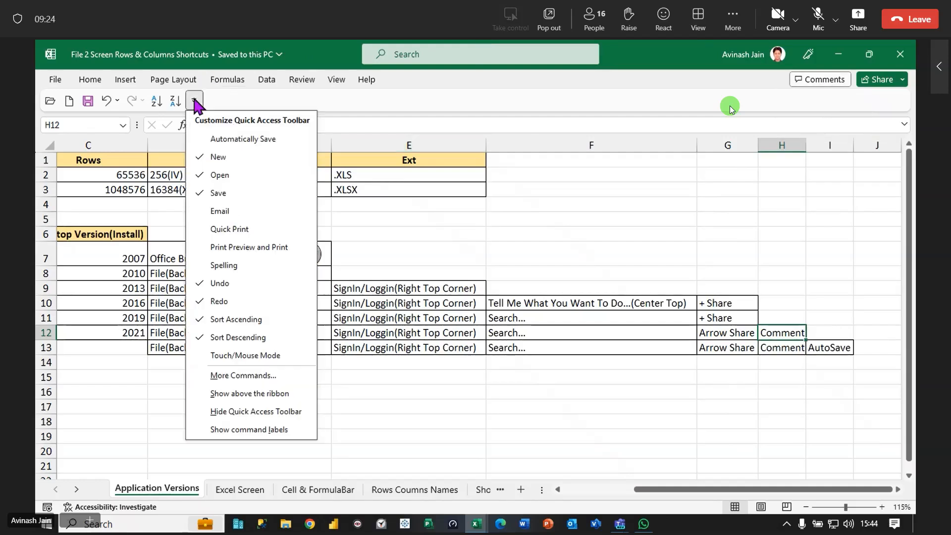
click(219, 140)
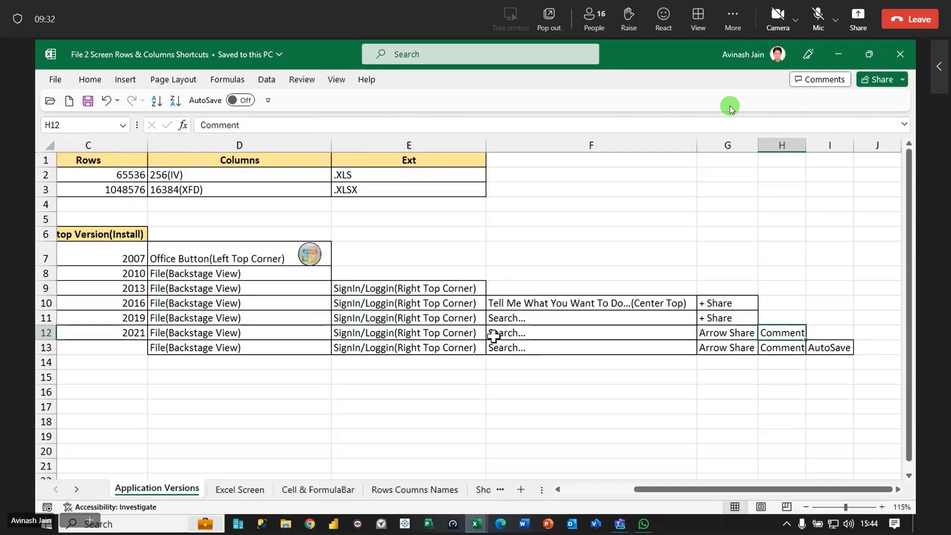
Switch to the Teams meeting, admit the person waiting in the lobby, and minimize the meeting window
mouse_move(619, 524)
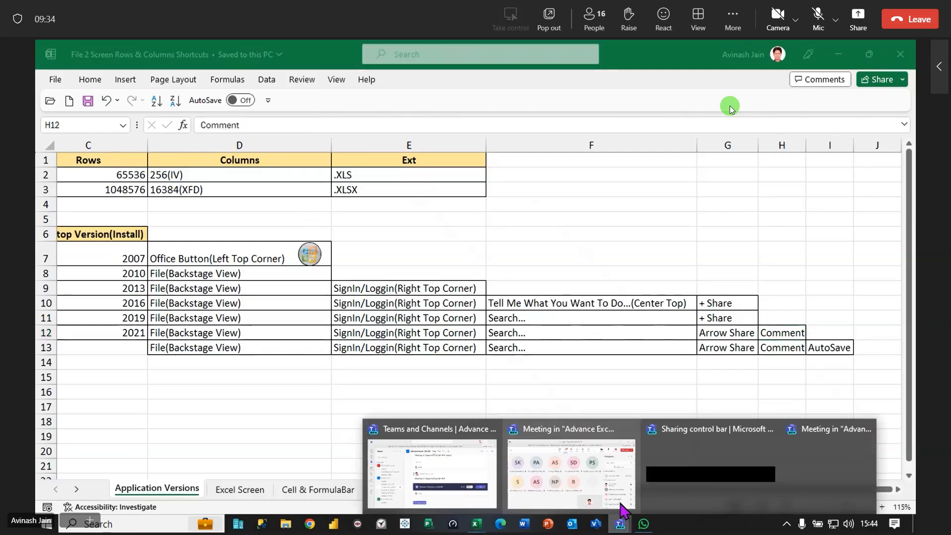
click(608, 482)
click(866, 287)
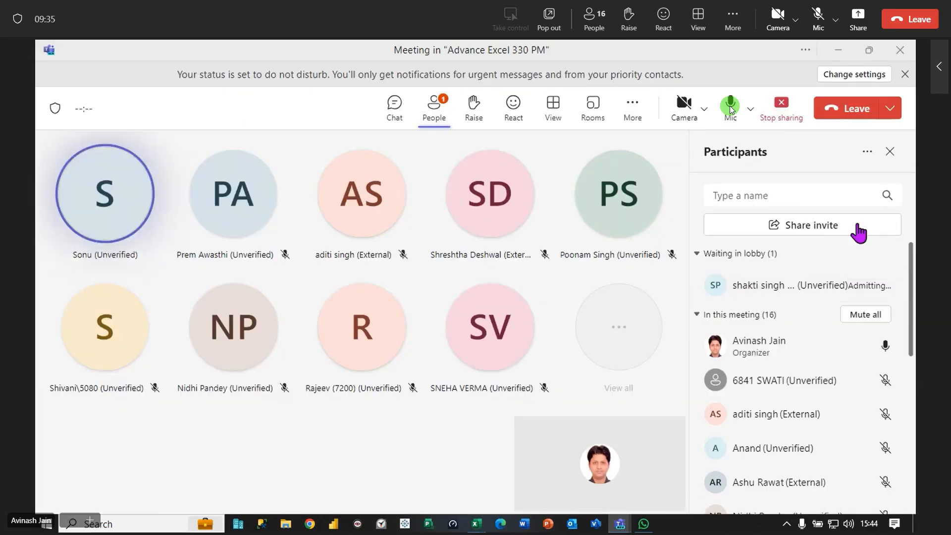
click(839, 50)
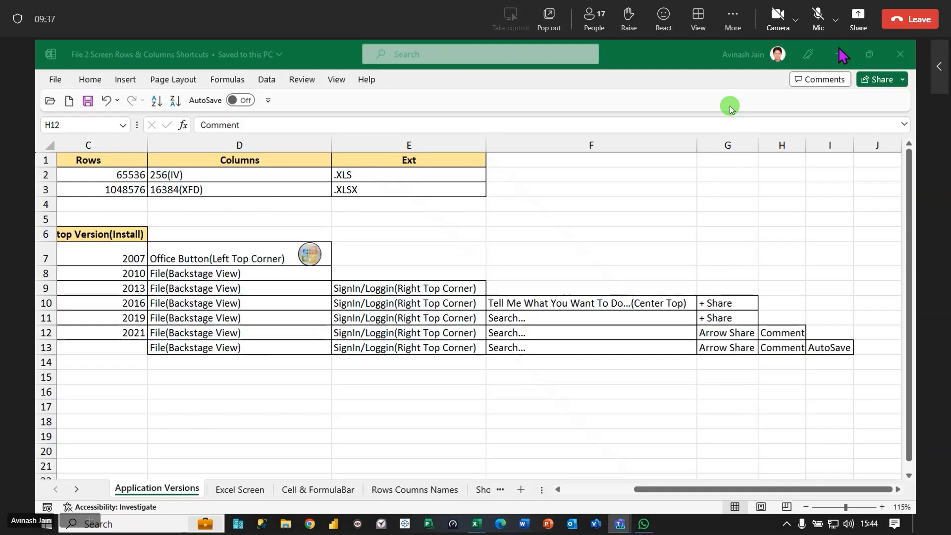
View the labelled interface diagram on the Excel Screen sheet, from the Quick Access Toolbar down to the zoom slider
click(235, 494)
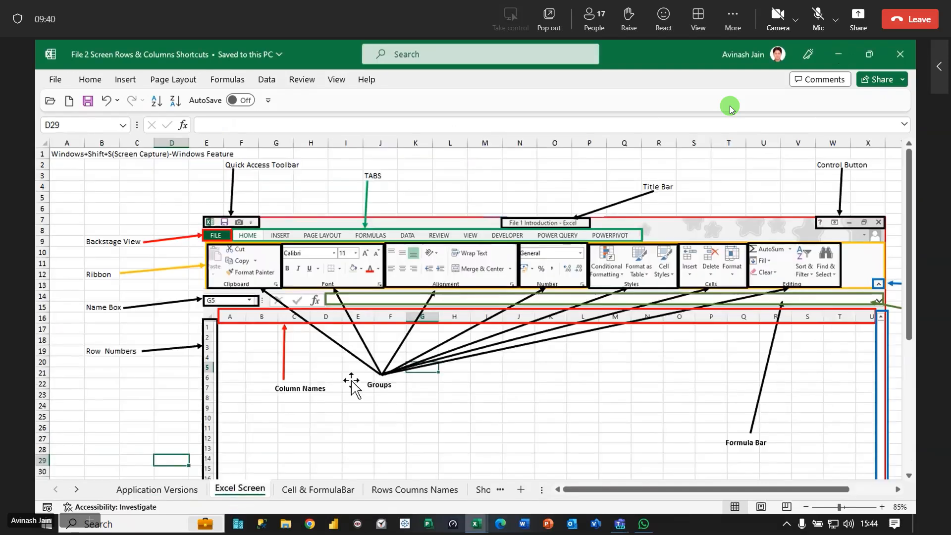
scroll(353, 384, down, 1)
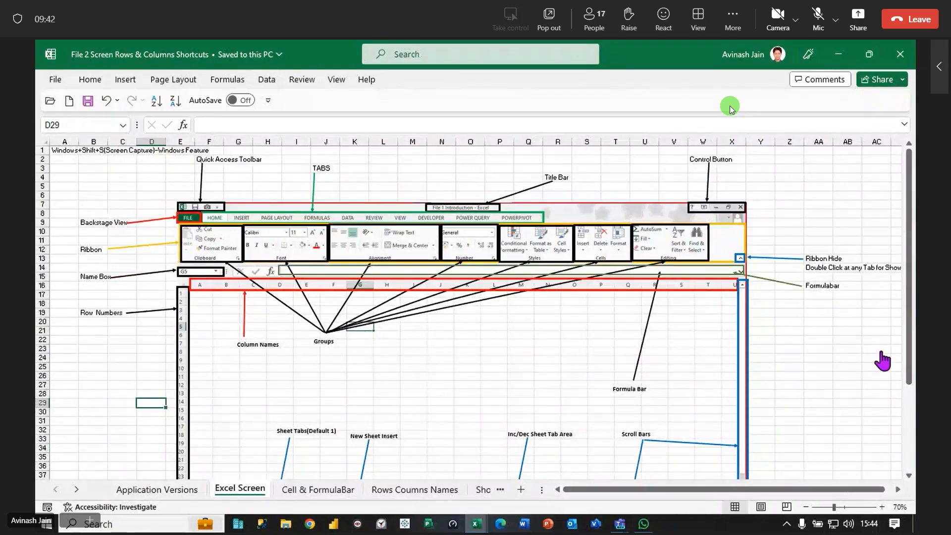
scroll(463, 312, down, 4)
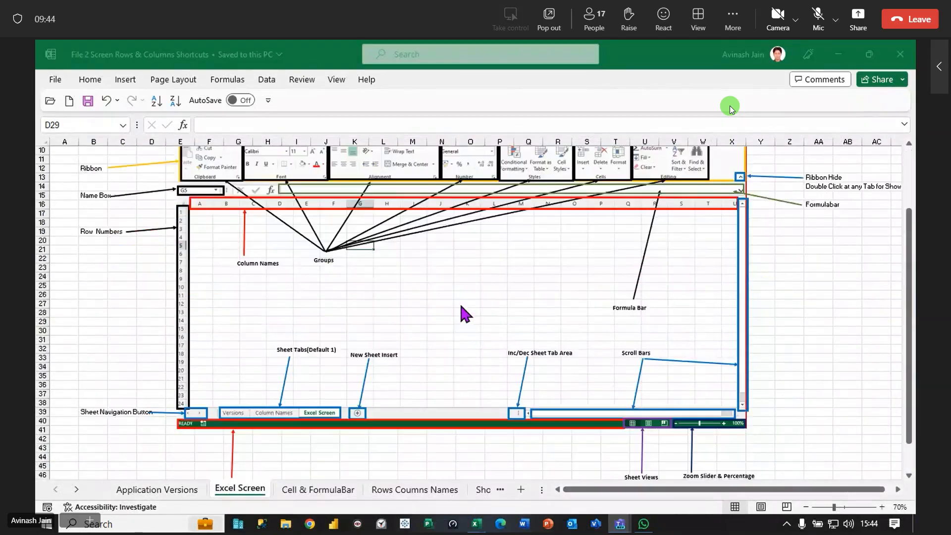
scroll(462, 308, up, 4)
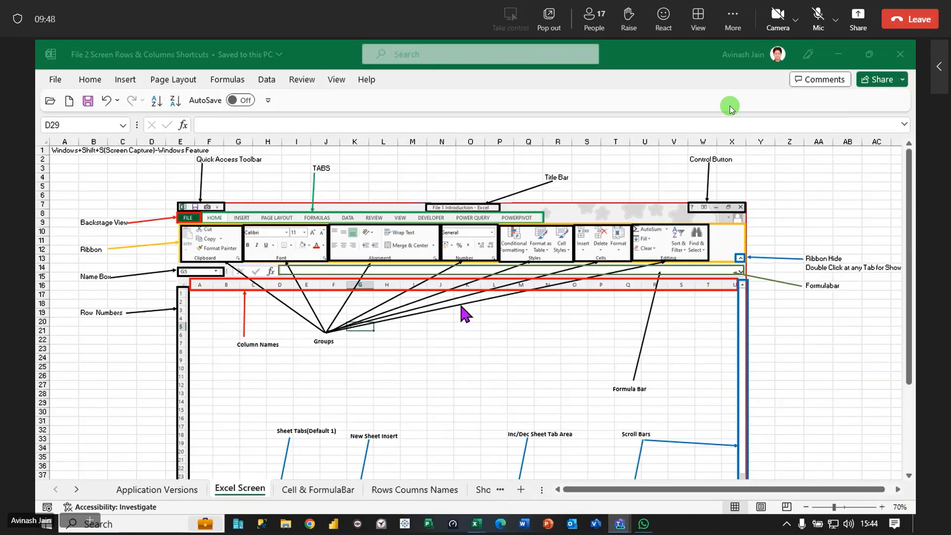
Return to the Application Versions sheet and review the Arrow Share, Comment and AutoSave entries for Excel 2021 and O365
click(158, 489)
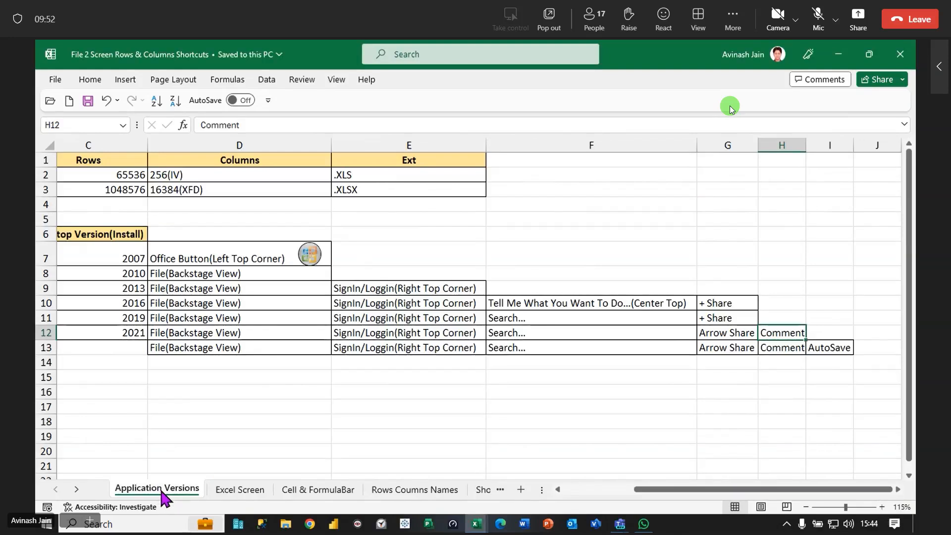
click(741, 331)
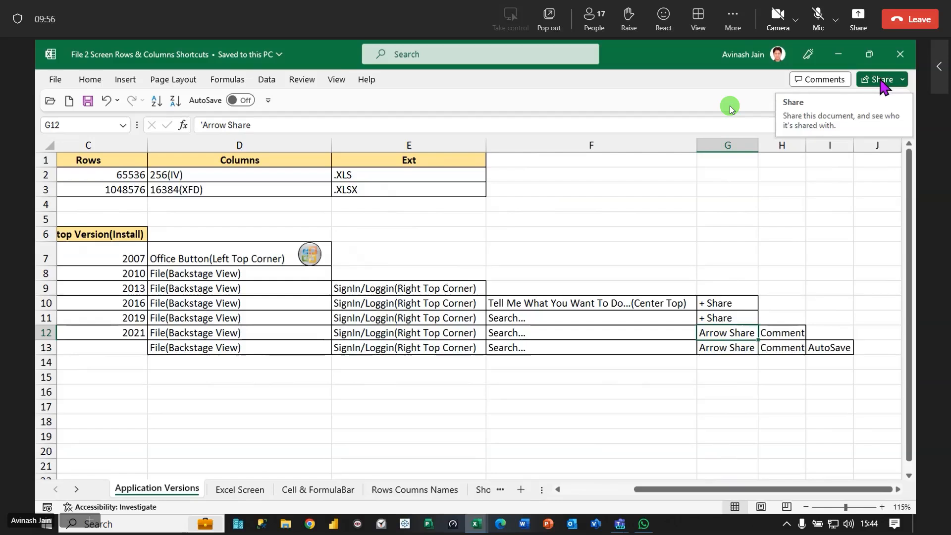
click(782, 350)
click(820, 347)
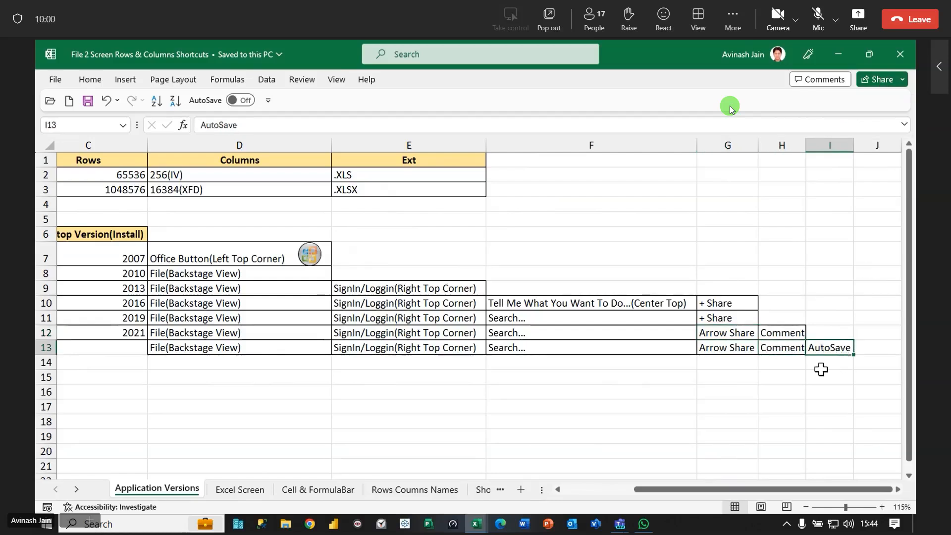
Go back to the Excel Screen sheet and examine the labelled ribbon, sheet tabs, scroll bars and status bar
click(240, 489)
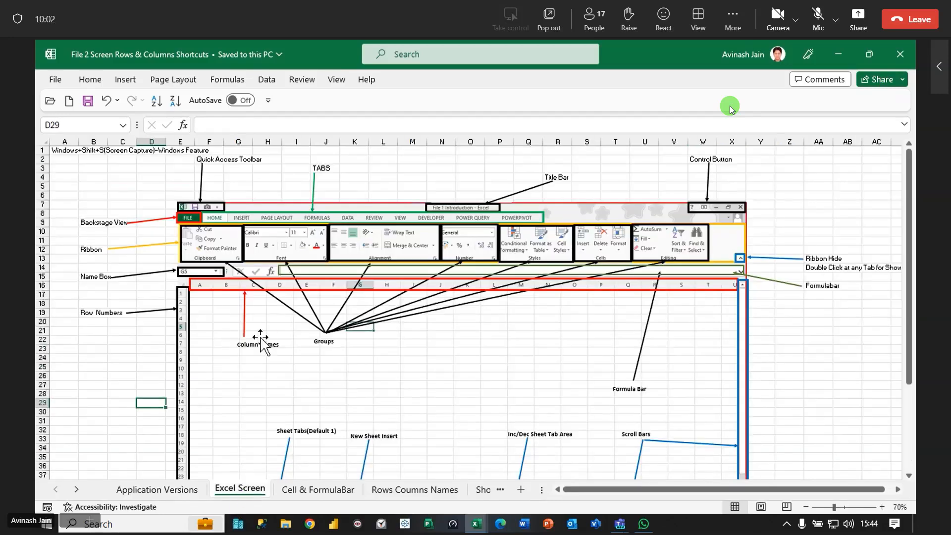
scroll(267, 344, down, 4)
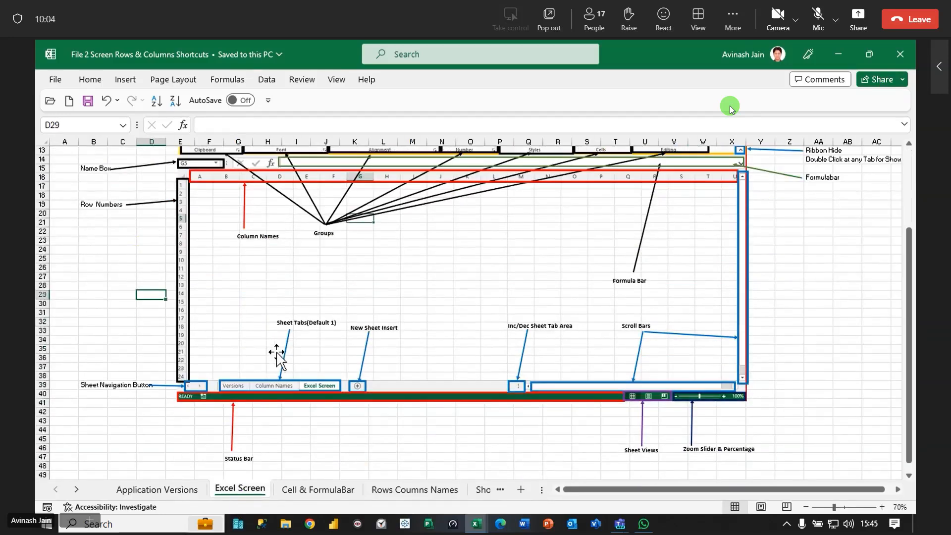
scroll(167, 222, up, 3)
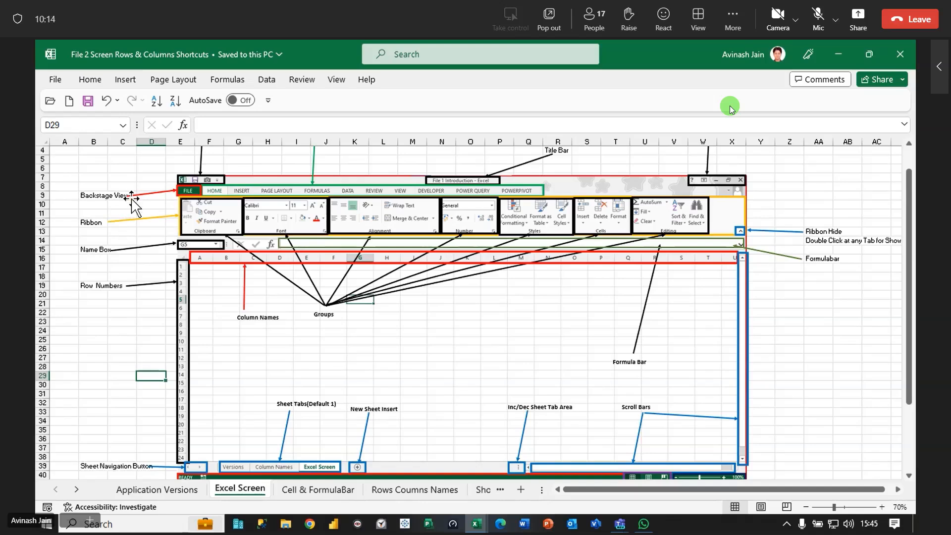
Open the Cell & FormulaBar sheet and compare the displayed value of D8 with its formula =10+20
click(317, 491)
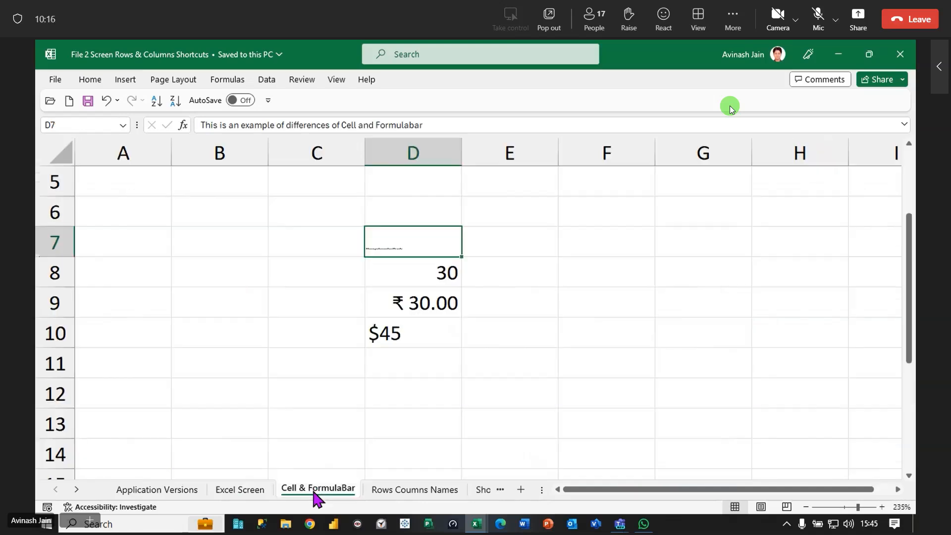
click(412, 404)
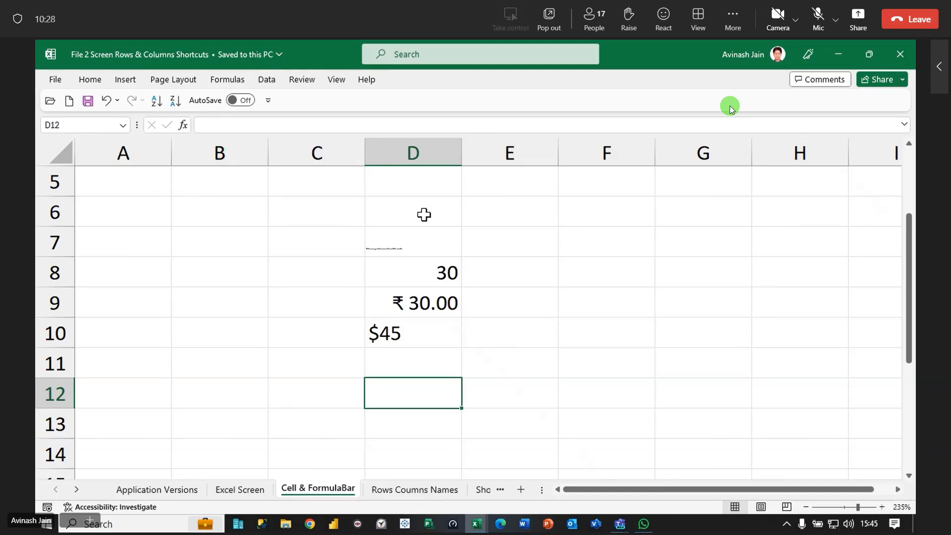
click(439, 272)
click(247, 125)
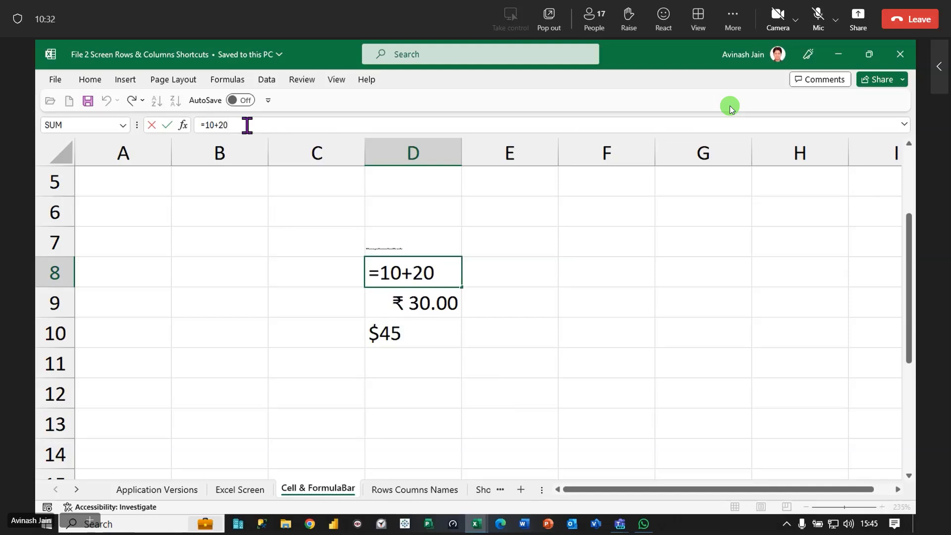
click(488, 348)
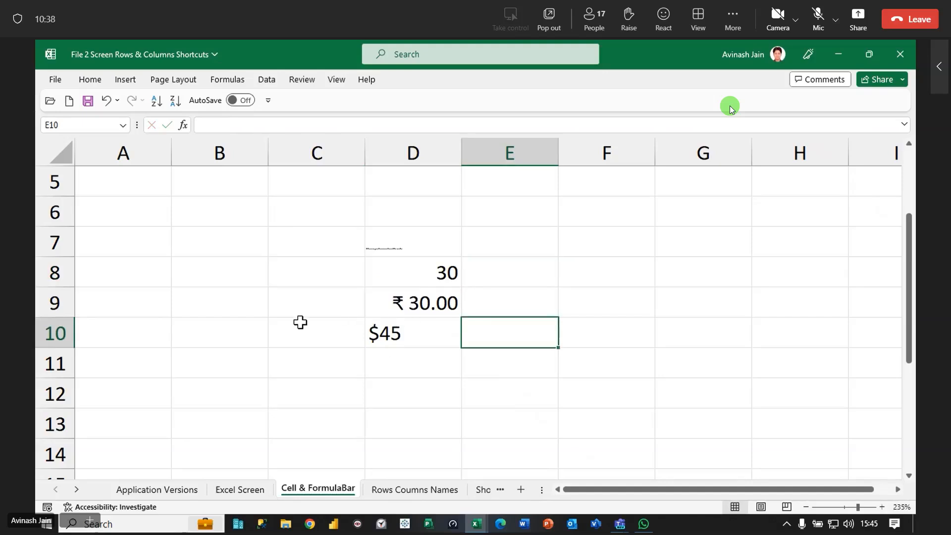
Review the column naming sequence in C3:J10 on the Rows Coumns Names sheet, and open the CTRL+PGUP entry on the Shortcuts sheet
click(414, 490)
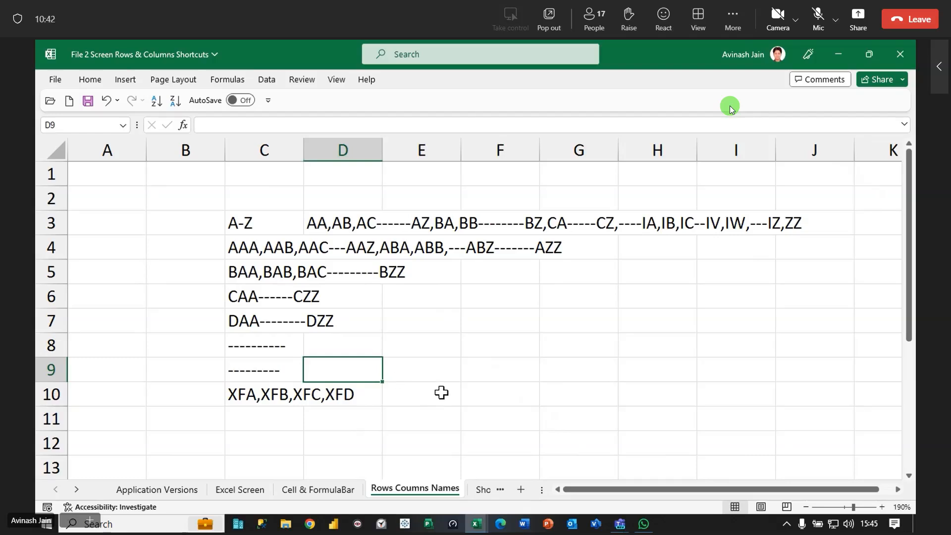
scroll(441, 393, down, 1)
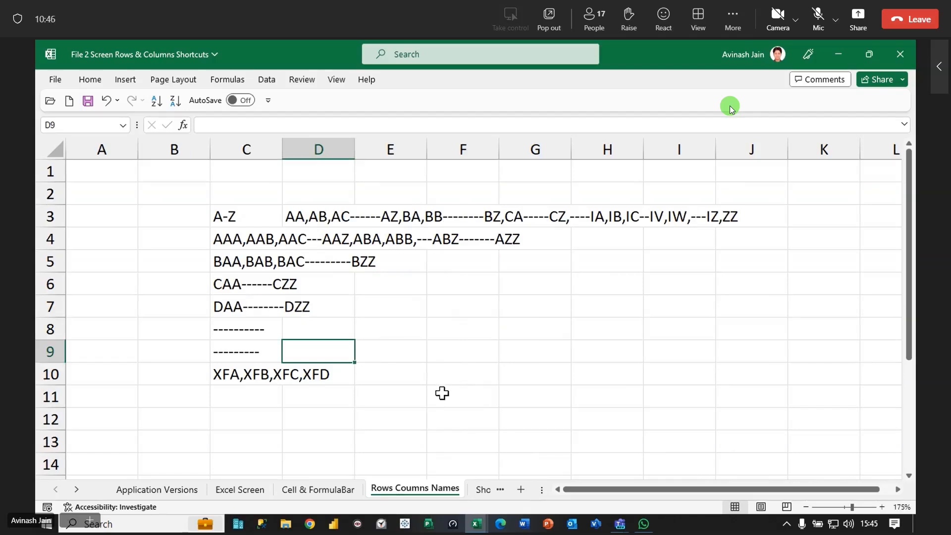
drag(248, 208, 730, 382)
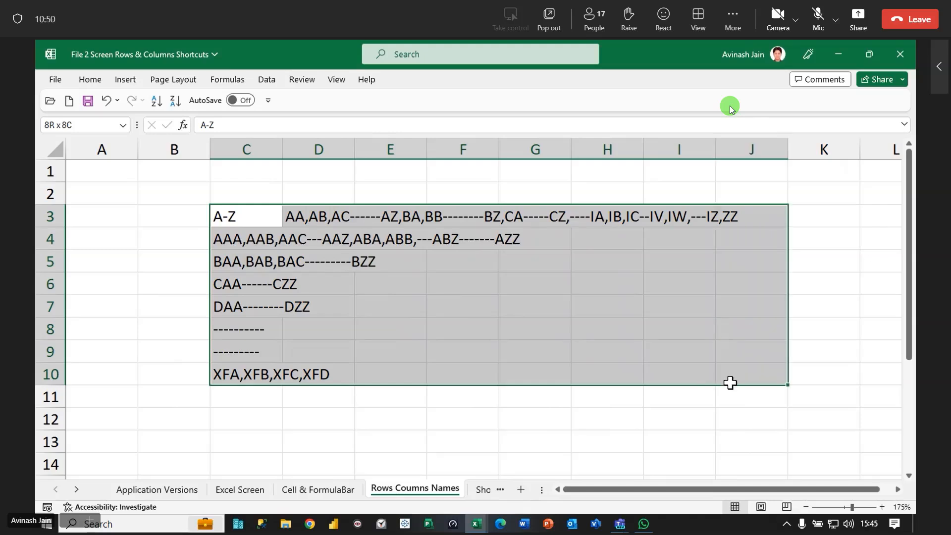
click(483, 490)
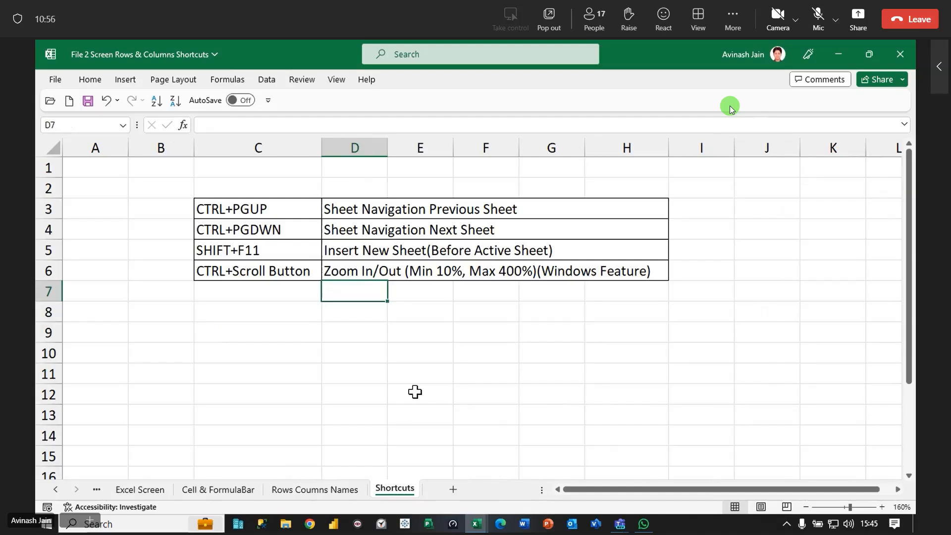
click(250, 211)
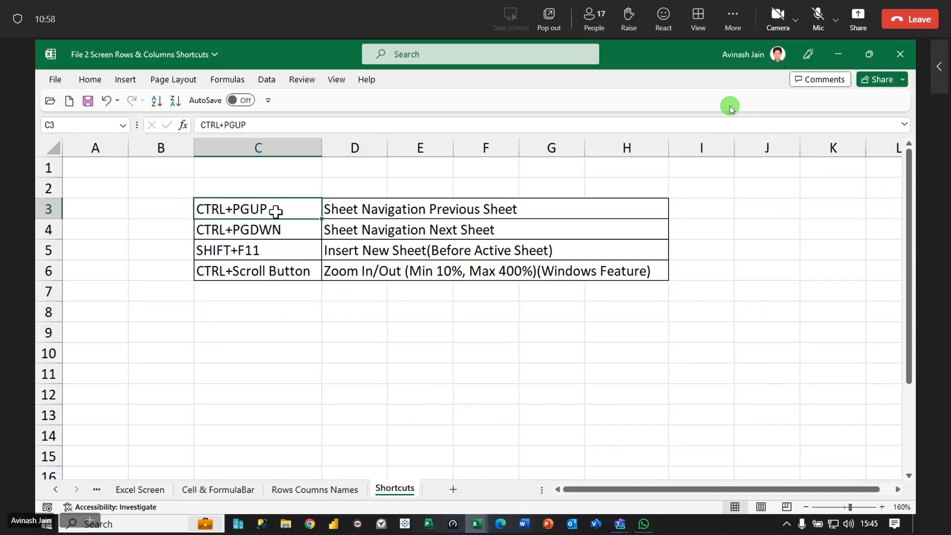
Switch to the Teams meeting, admit the participant waiting in the lobby, and return to the Shortcuts sheet
mouse_move(620, 524)
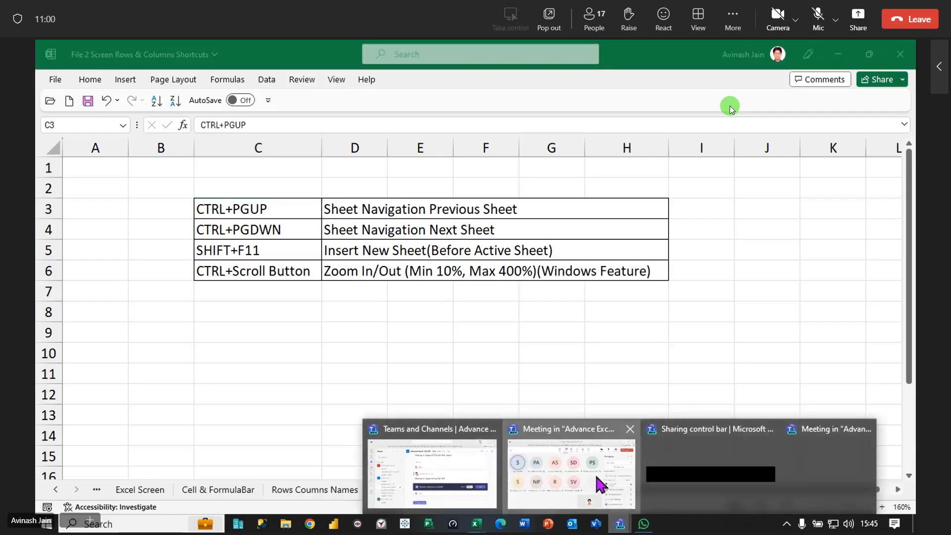
click(601, 483)
click(862, 285)
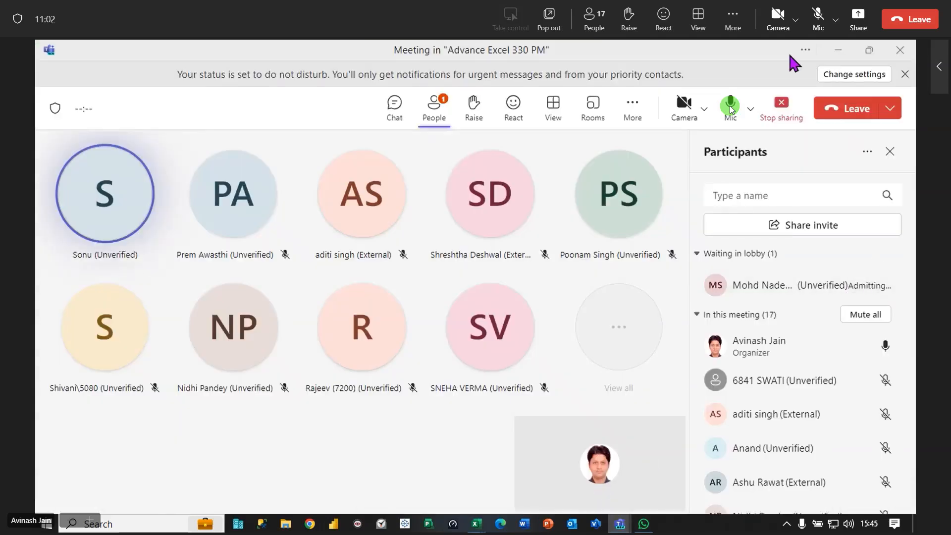
click(839, 50)
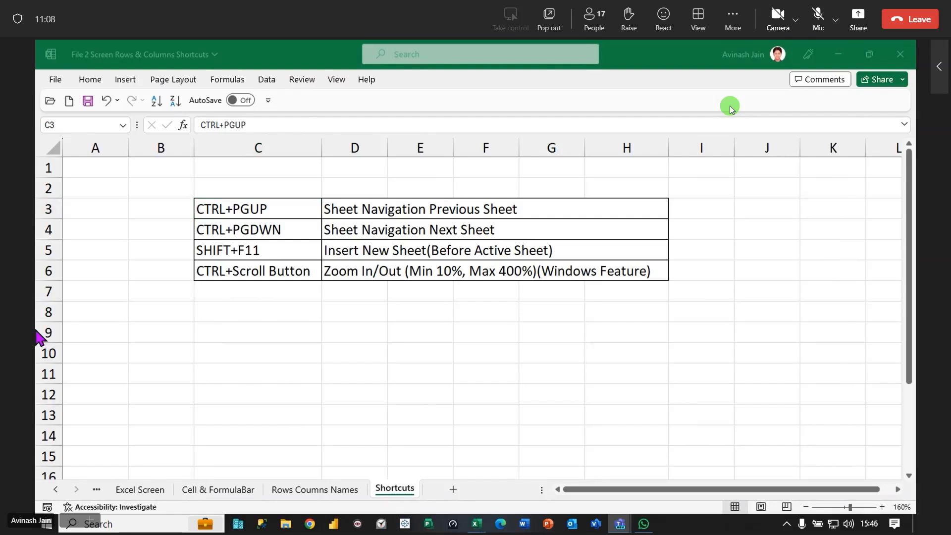
click(497, 354)
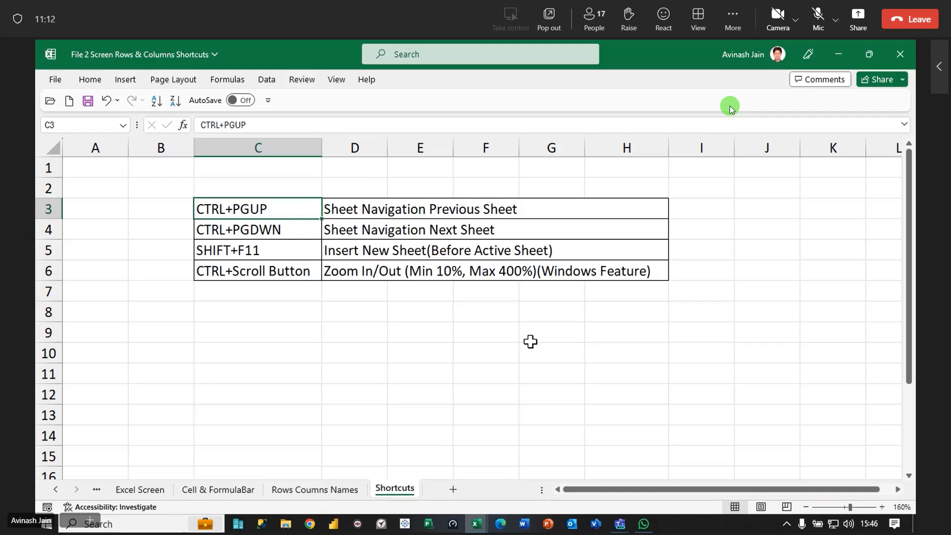
Demonstrate the CTRL+PGUP entry by moving back through the previous sheets and forward again to the Shortcuts sheet
click(381, 338)
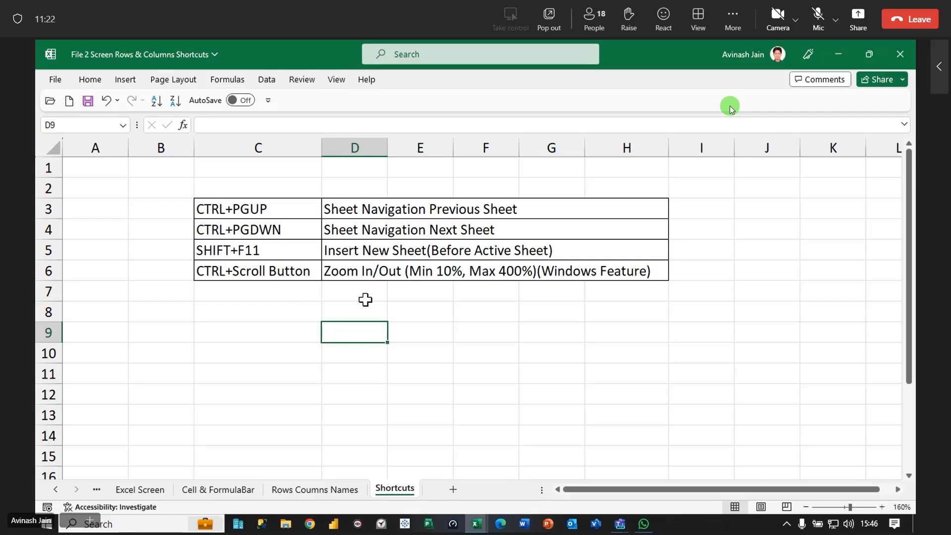
click(448, 315)
click(272, 212)
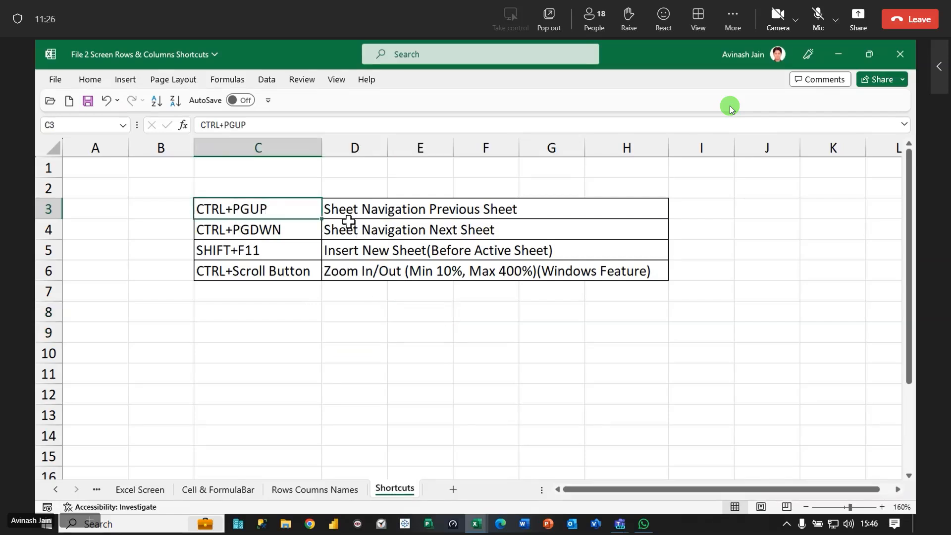
key(ctrl+Page_Up)
key(ctrl+Page_Up)
key(ctrl+Page_Up)
key(ctrl+Page_Up)
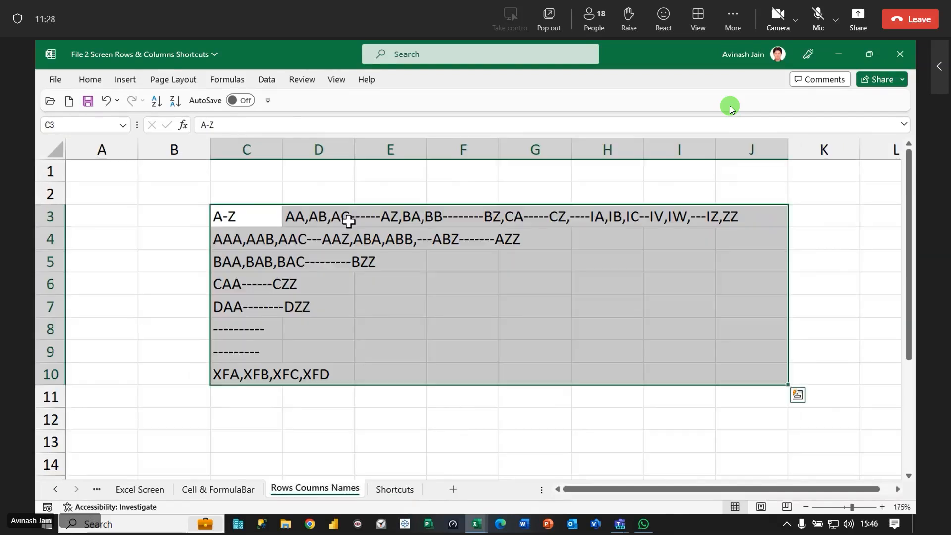
key(ctrl+Page_Down)
key(ctrl+Page_Down)
key(ctrl+Page_Down)
key(ctrl+Page_Down)
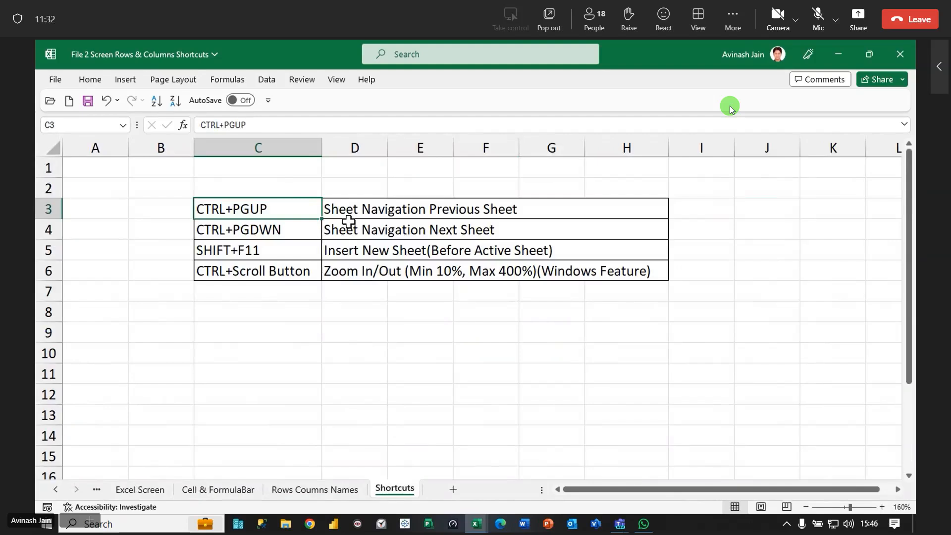
Select the CTRL+PGDWN entry and demonstrate next-sheet navigation, ending on the Shortcuts sheet
click(255, 237)
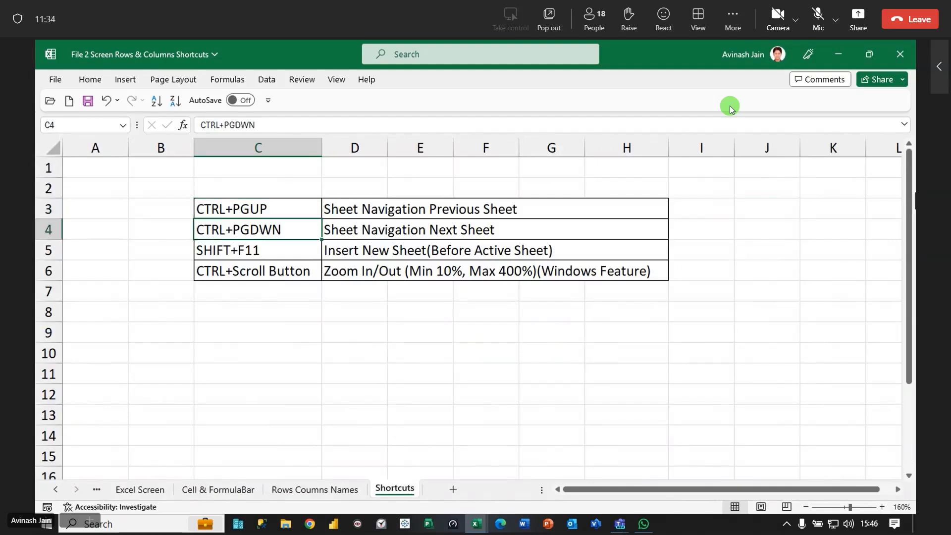
key(ctrl+Page_Up)
key(ctrl+Page_Up)
key(ctrl+Page_Down)
key(ctrl+Page_Down)
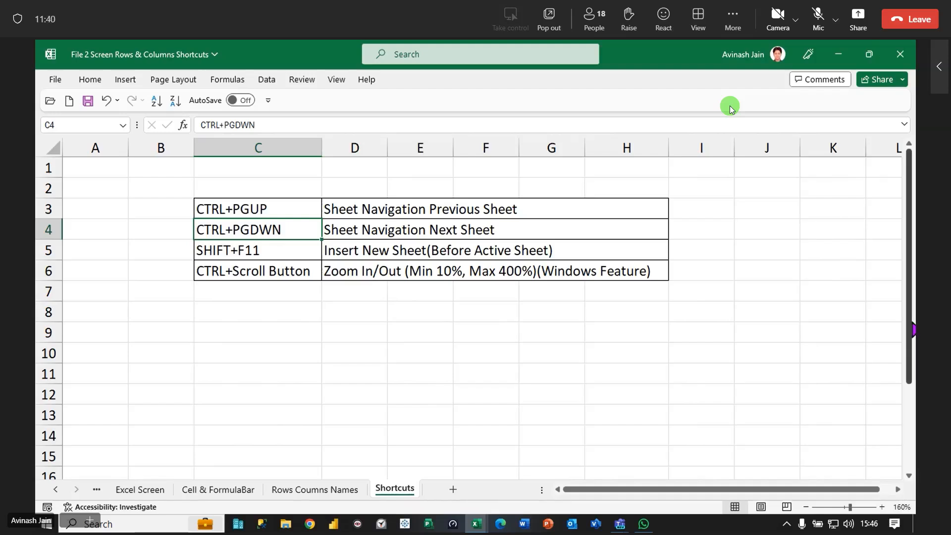
Bring up the Teams meeting window to check the participants, and minimize it
key(alt+Tab)
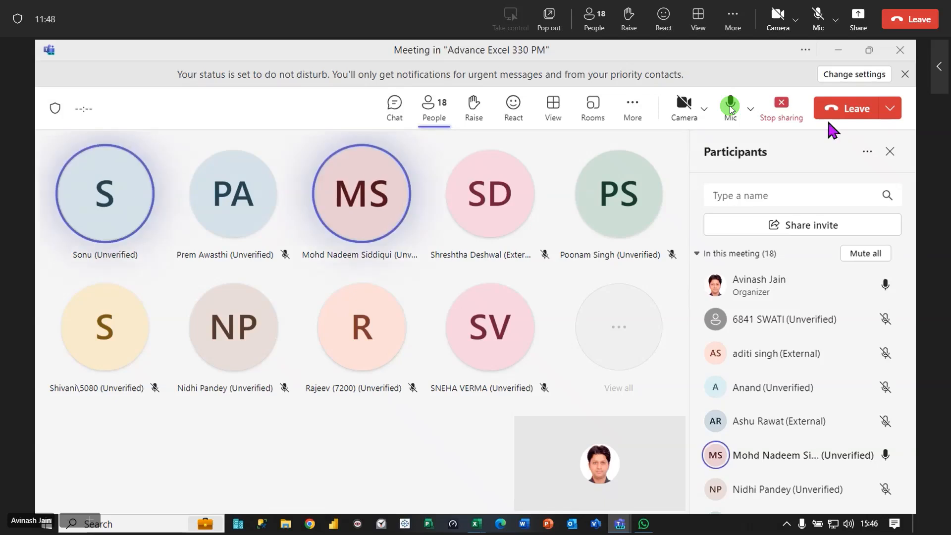
click(837, 52)
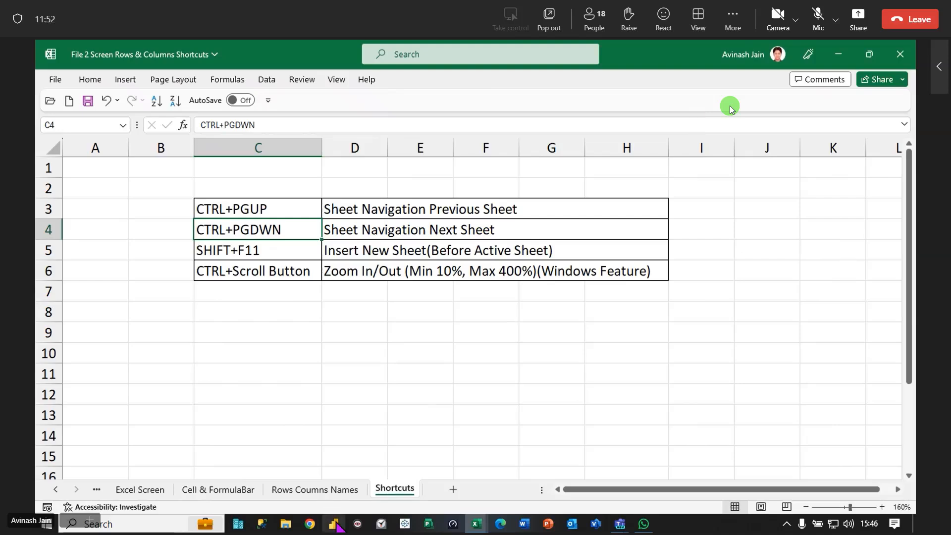
Review the new-sheet and zoom shortcut entries, and demonstrate zooming the Shortcuts sheet out to 55%, in to 205% and back to 130%
click(432, 250)
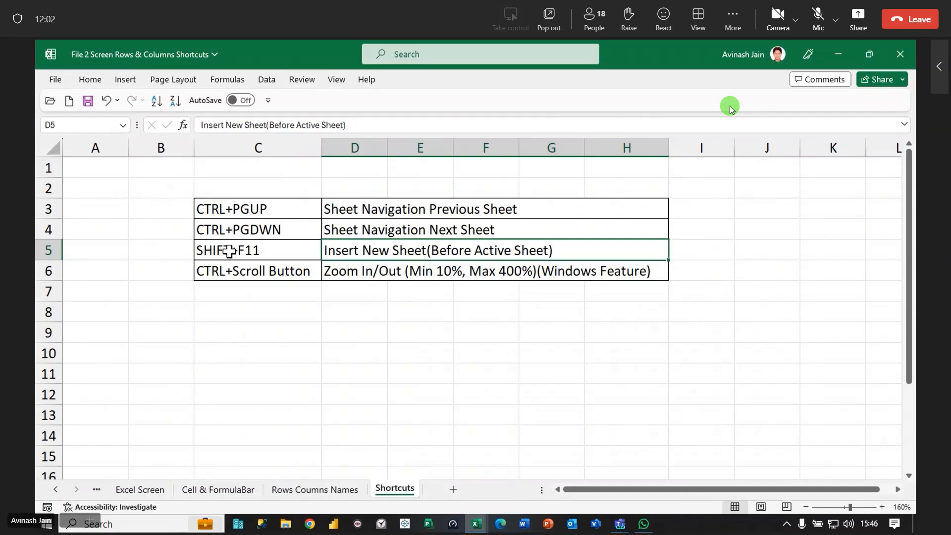
click(276, 270)
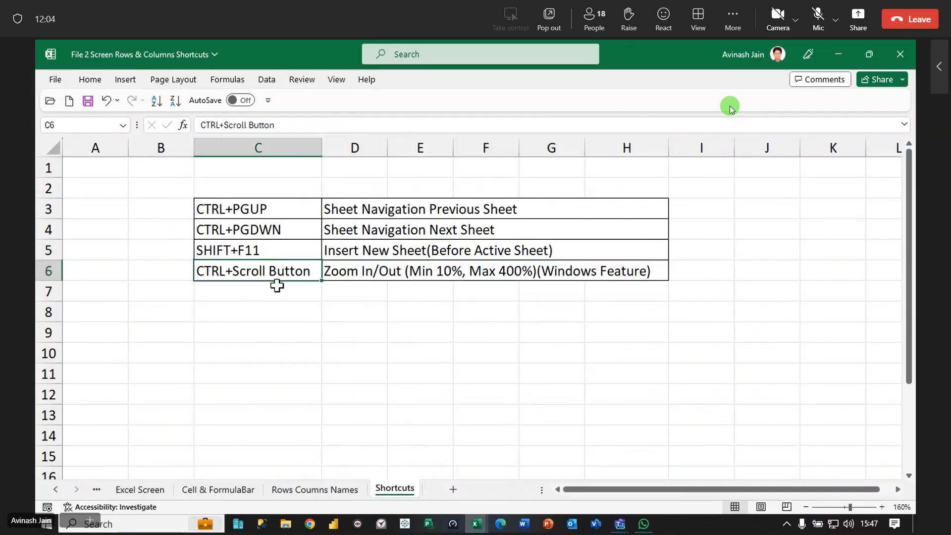
scroll(327, 312, down, 9)
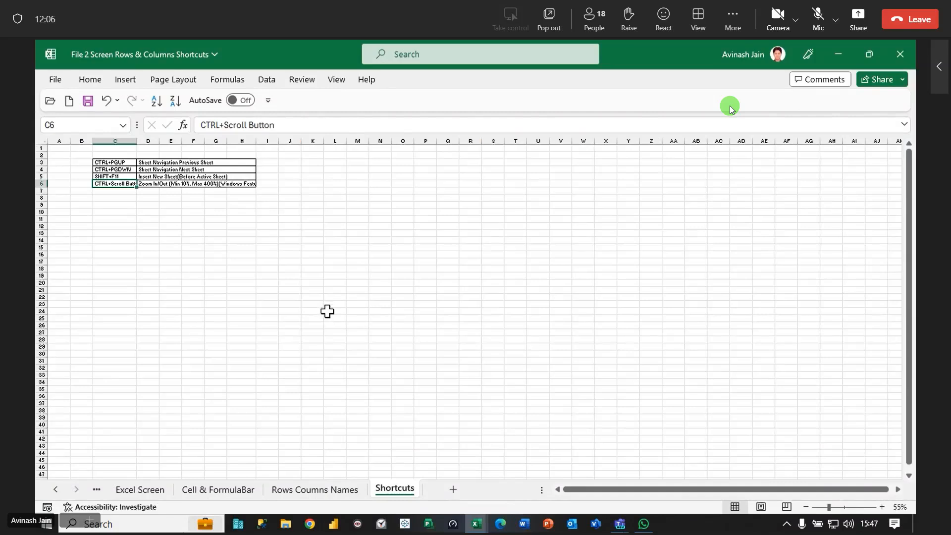
scroll(327, 312, up, 10)
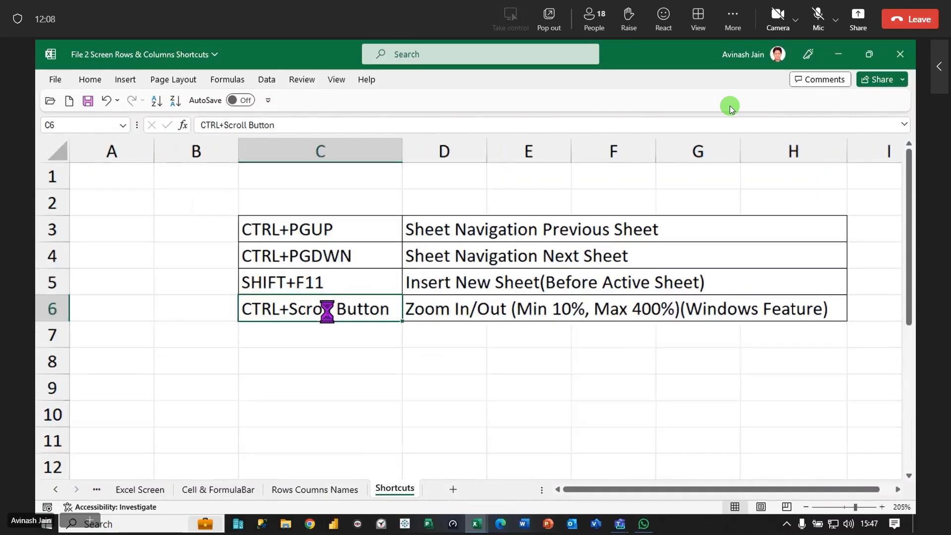
scroll(327, 313, down, 4)
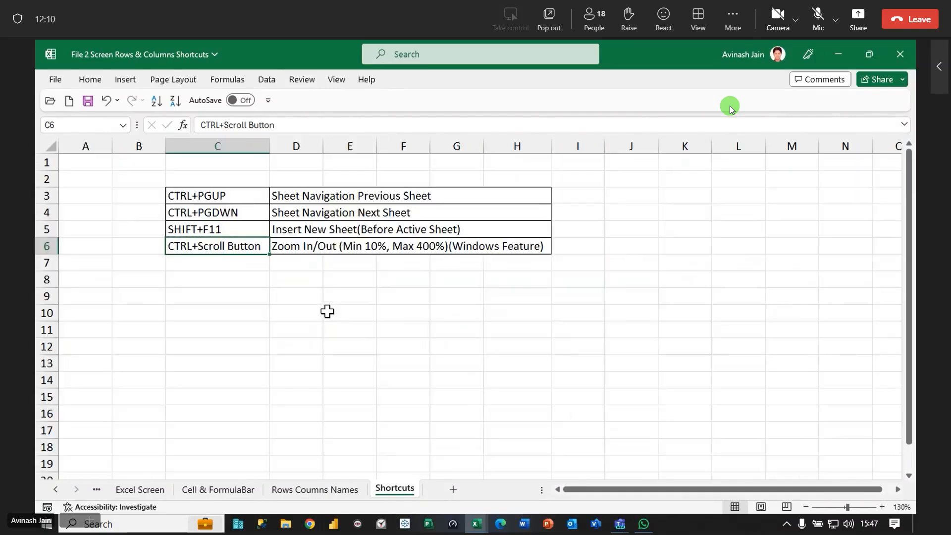
Close the File 2 workbook without saving the changes and switch to the File 3 System Series workbook
click(316, 326)
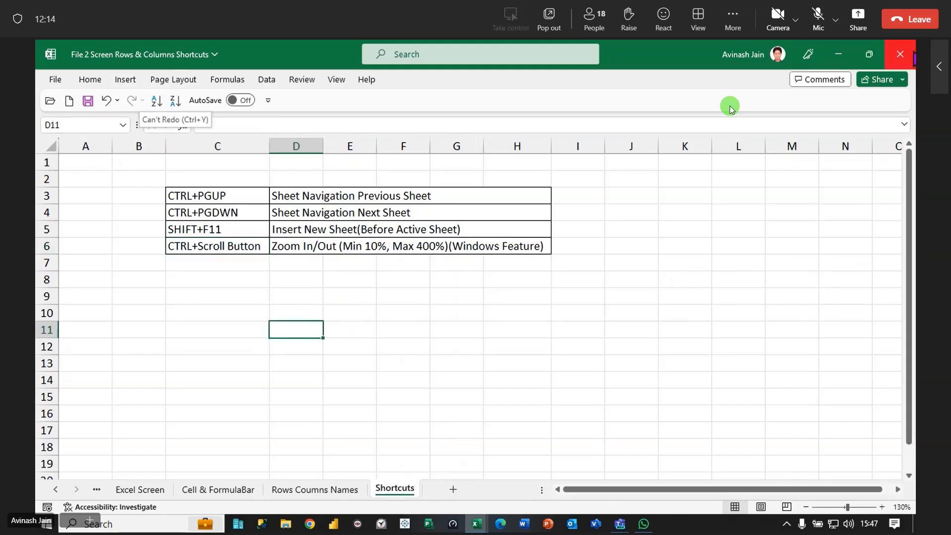
click(900, 54)
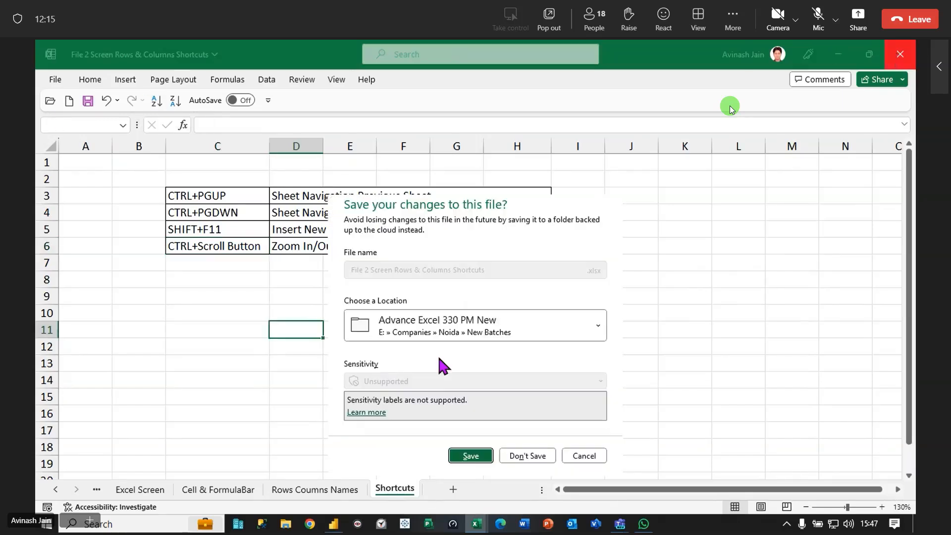
click(519, 458)
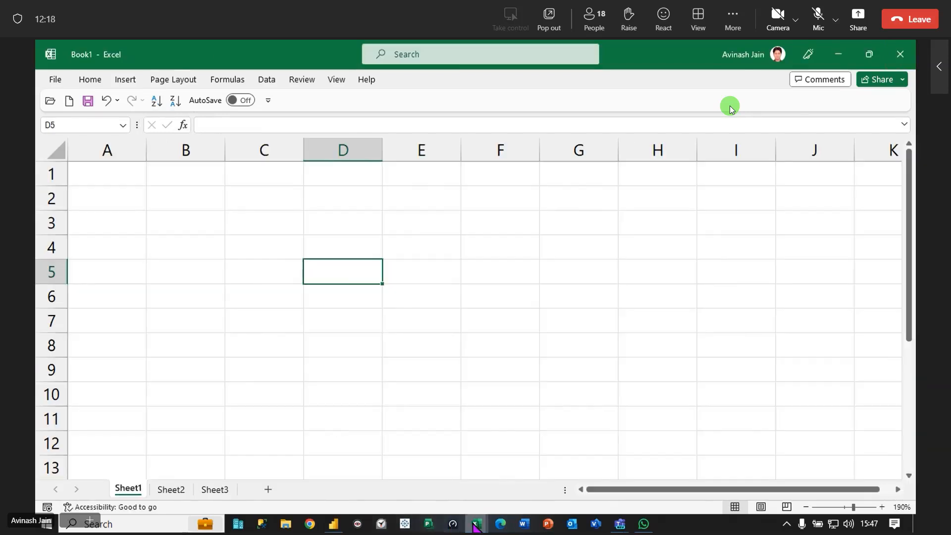
click(474, 526)
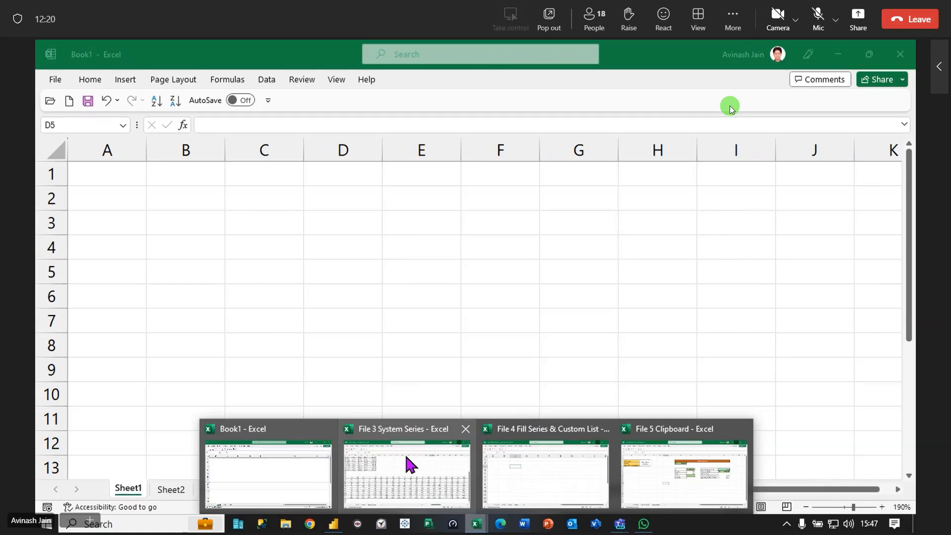
click(407, 458)
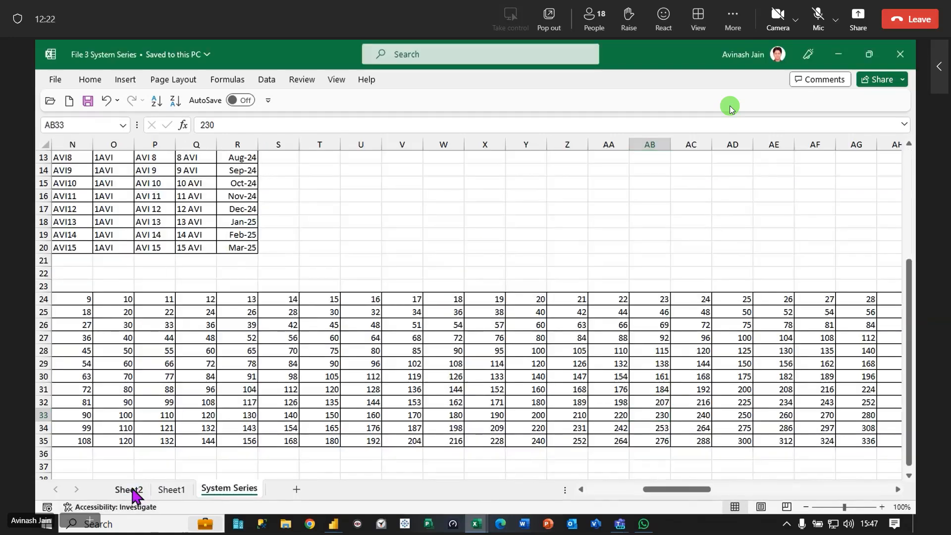
On Sheet2, demonstrate the fill handle by copying E7 down to E12, and undo the fill
click(129, 490)
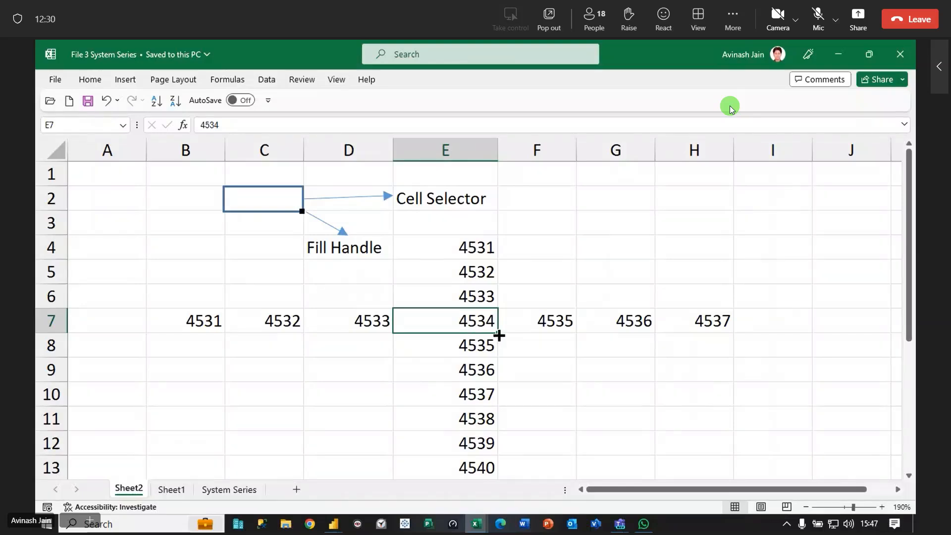
drag(497, 333, 494, 457)
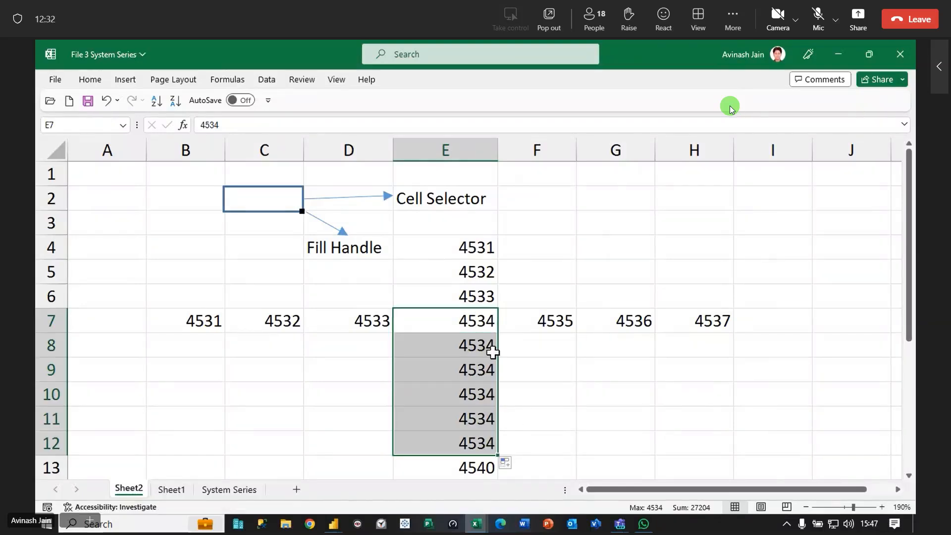
key(ctrl+z)
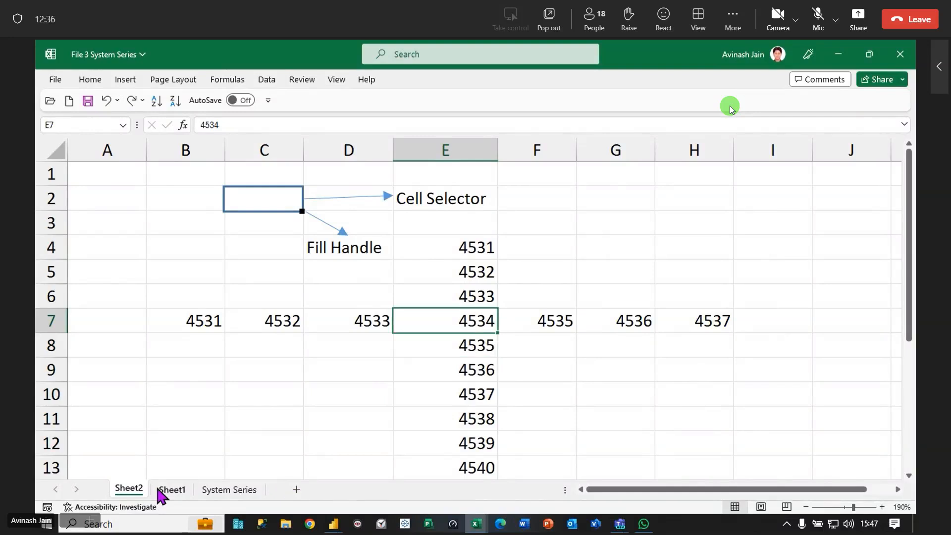
Open Sheet1 to review the table of mouse pointer types and their uses
click(170, 490)
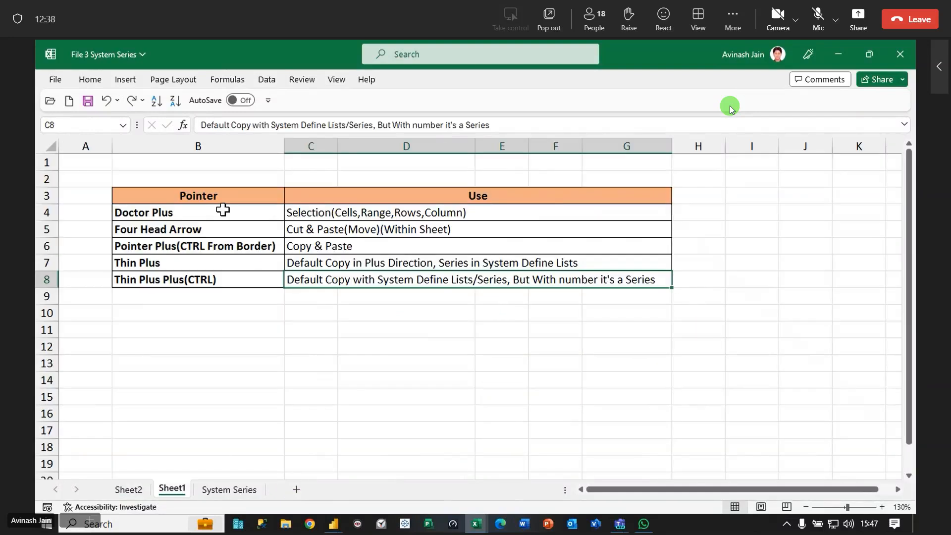
Zoom Sheet1 in to 145% and review the Doctor Plus entry in the pointer table
scroll(223, 210, up, 1)
drag(639, 490, 625, 489)
scroll(260, 384, up, 1)
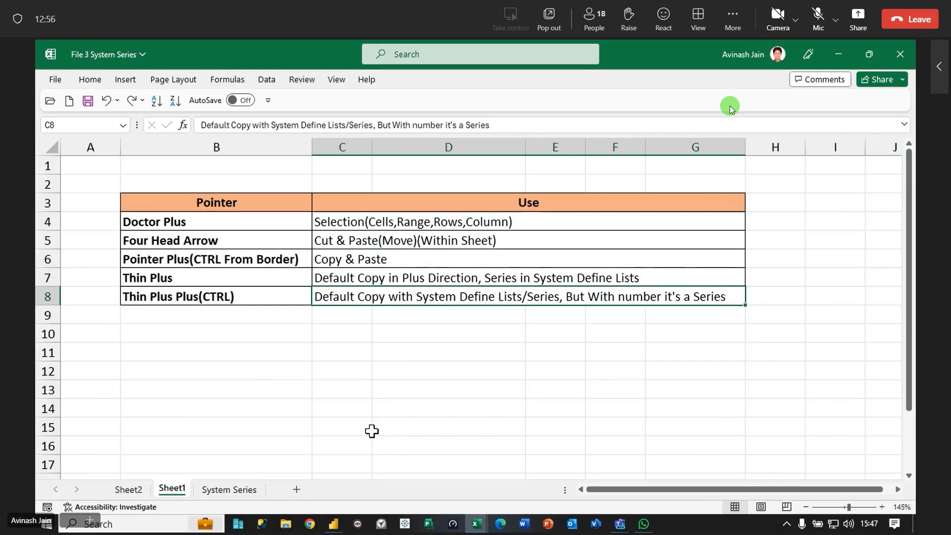
click(225, 351)
click(237, 223)
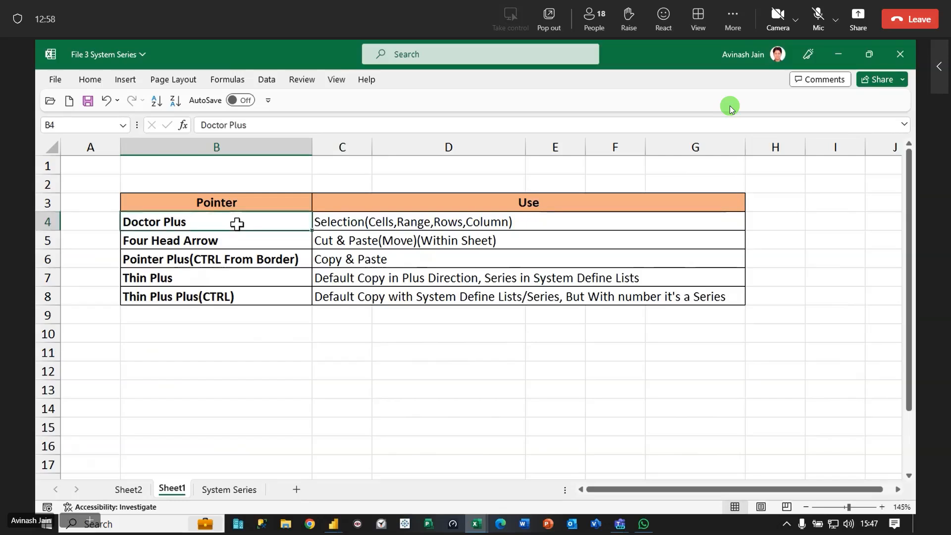
click(390, 357)
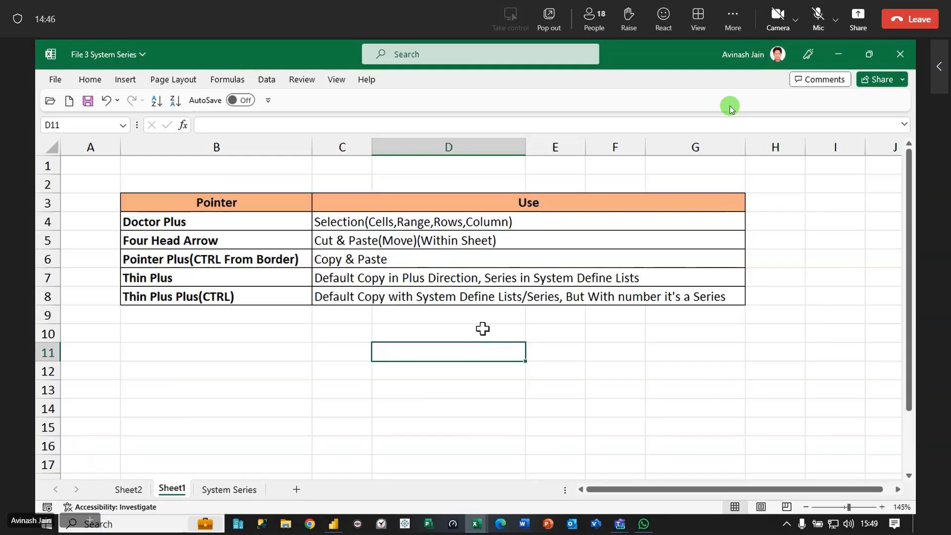
Demonstrate selecting the non-adjacent cells D10, D14, F11, G10 and G14, and return to only D10
click(483, 329)
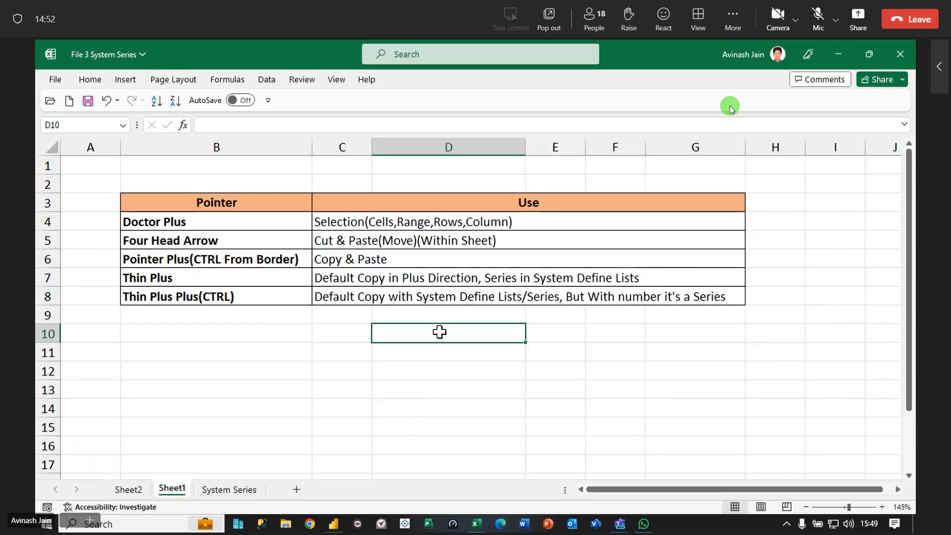
ctrl+click(495, 406)
ctrl+click(636, 355)
ctrl+click(711, 333)
ctrl+click(721, 415)
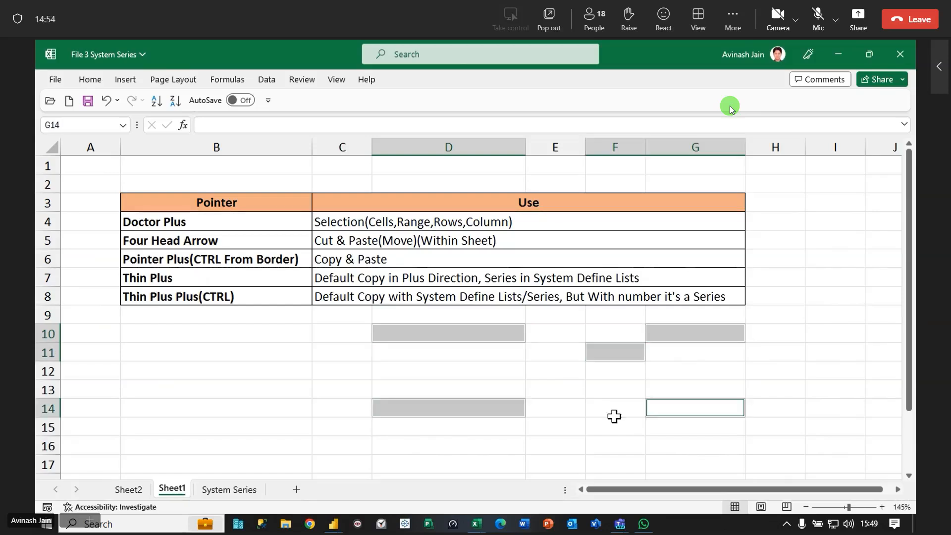
click(478, 334)
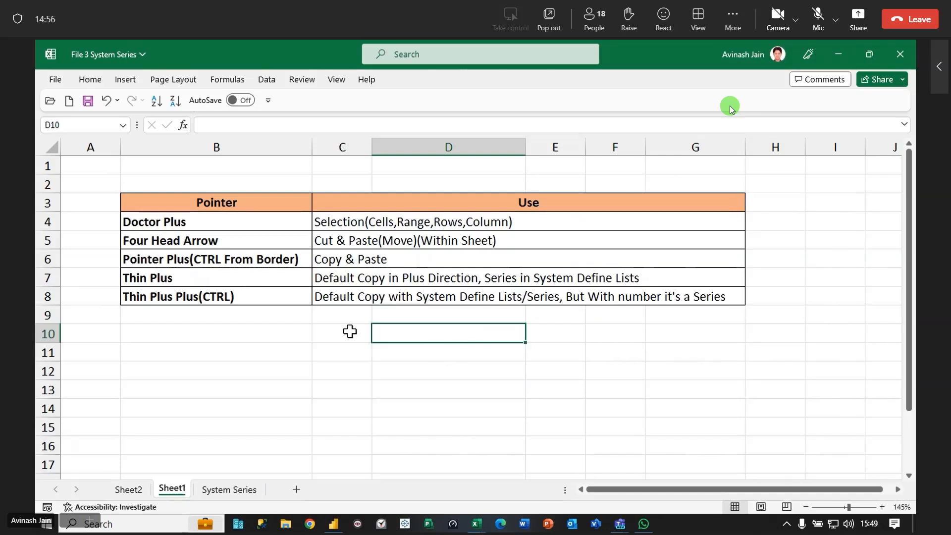
Demonstrate the Four Head Arrow pointer by moving cell B5 by its border to F12, and undo the move
click(180, 240)
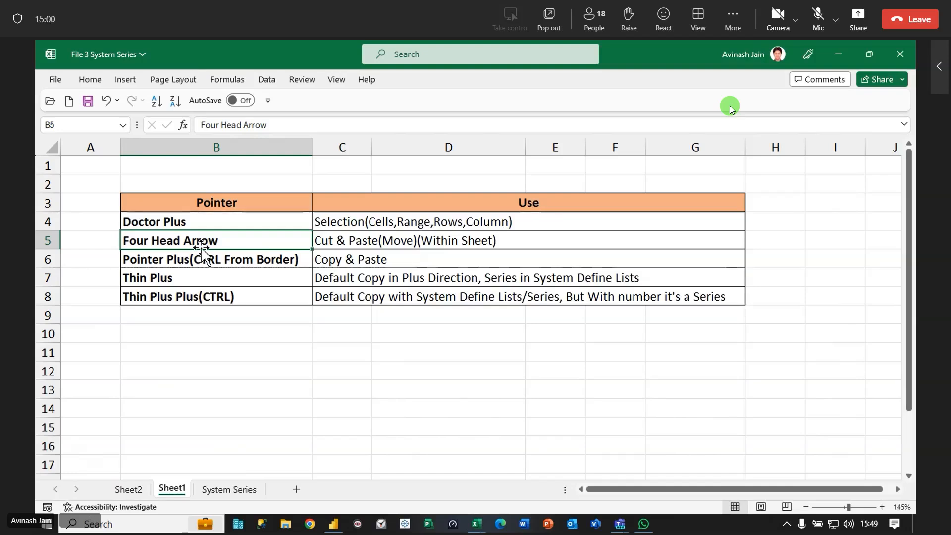
click(378, 239)
click(262, 245)
drag(263, 250, 595, 369)
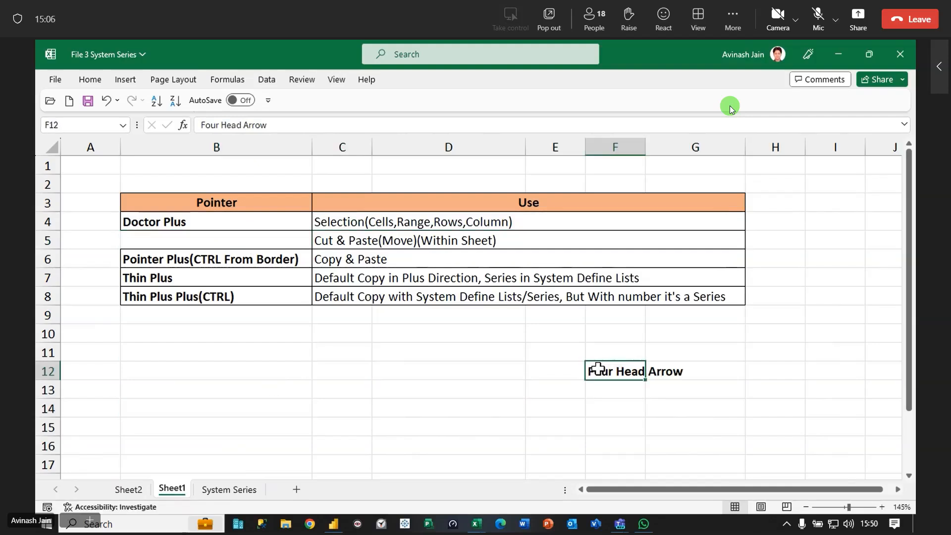
key(ctrl+z)
key(ctrl+z)
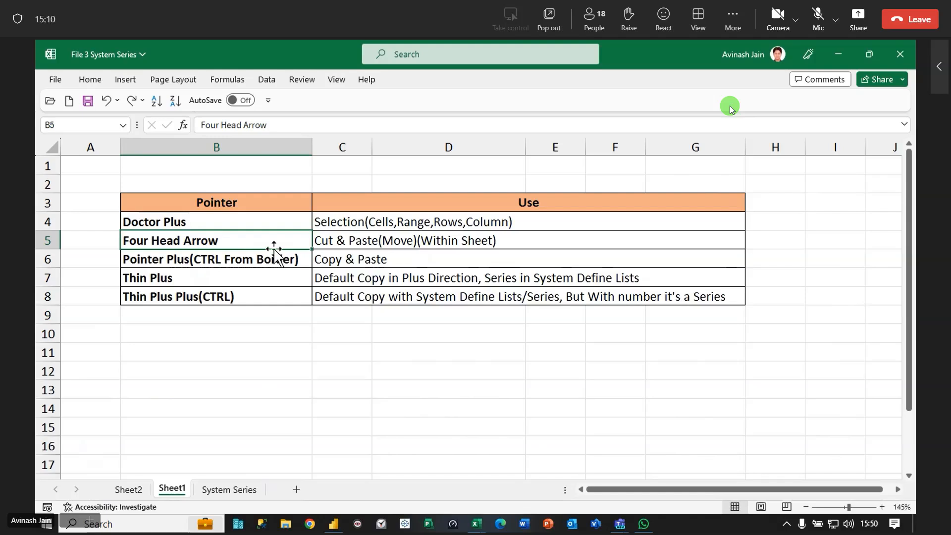
Demonstrate Pointer Plus by copying cell B5 by its border to C12 and B11, and undo both copies
drag(275, 250, 263, 366)
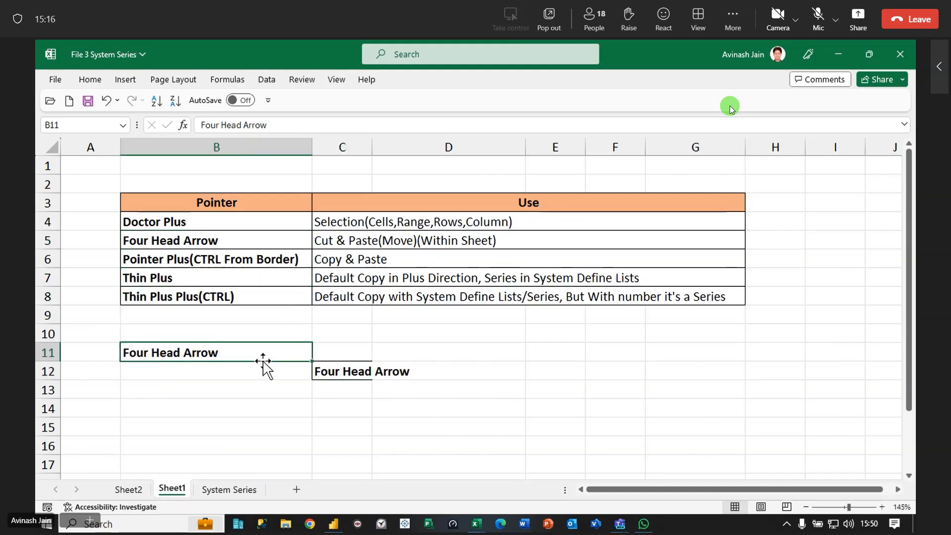
key(ctrl+z)
key(ctrl+z)
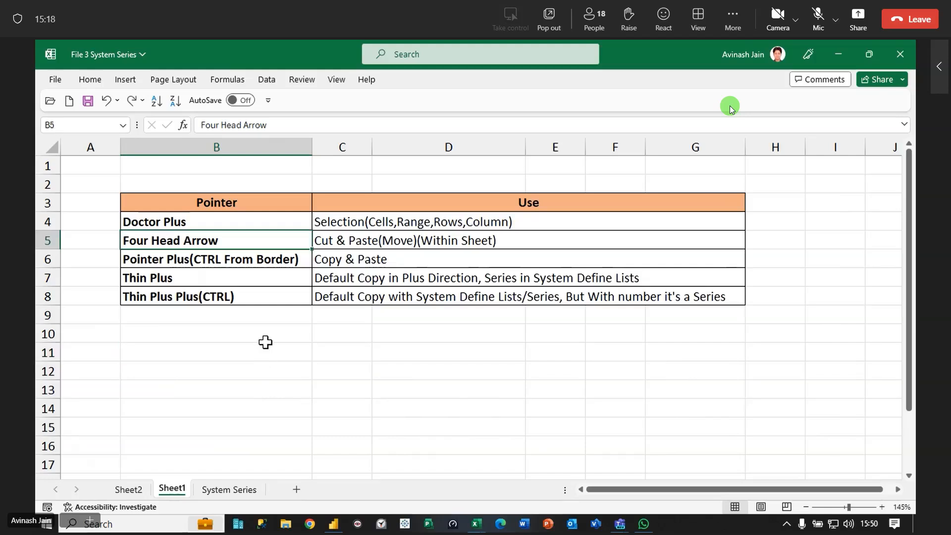
Enter 456 in D11 with General number format, demonstrate copying it down to D15 with the fill handle, and undo the fill
click(251, 274)
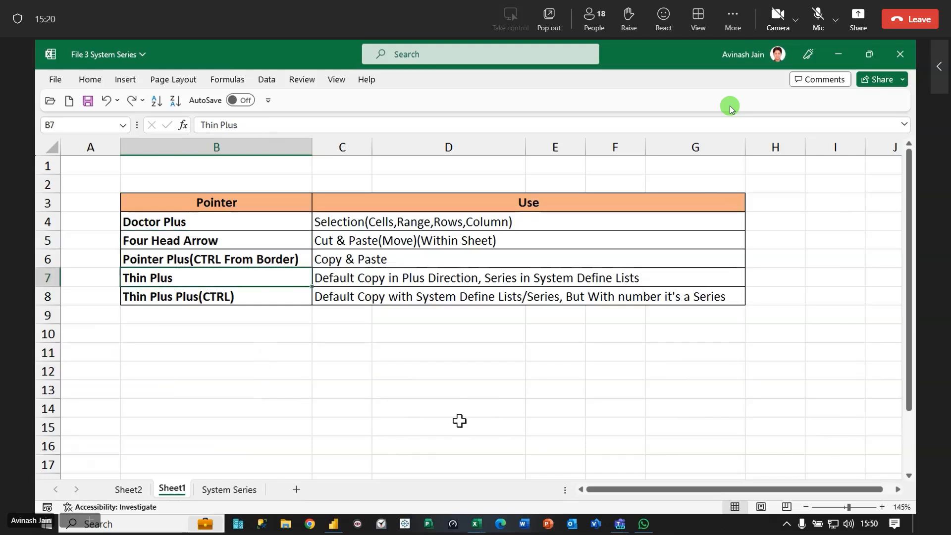
click(445, 362)
text(456)
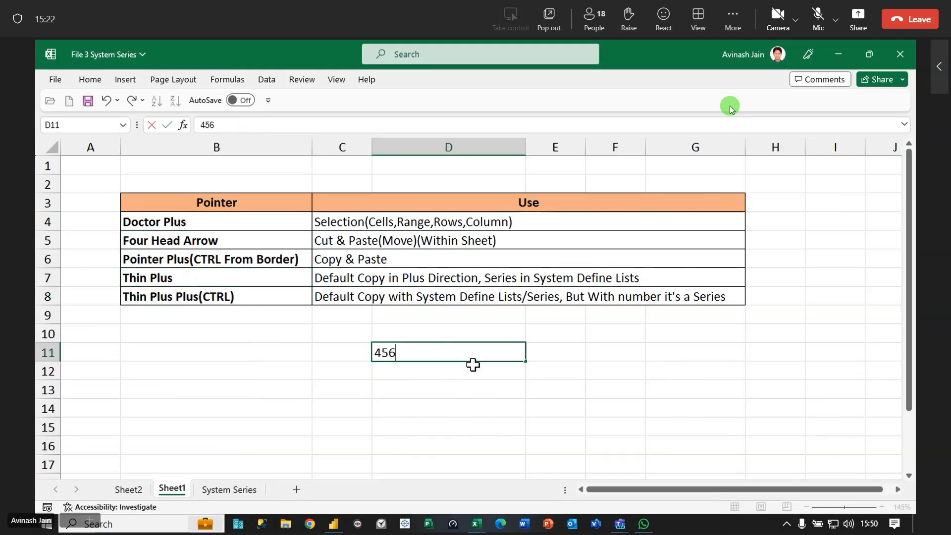
key(Return)
click(470, 354)
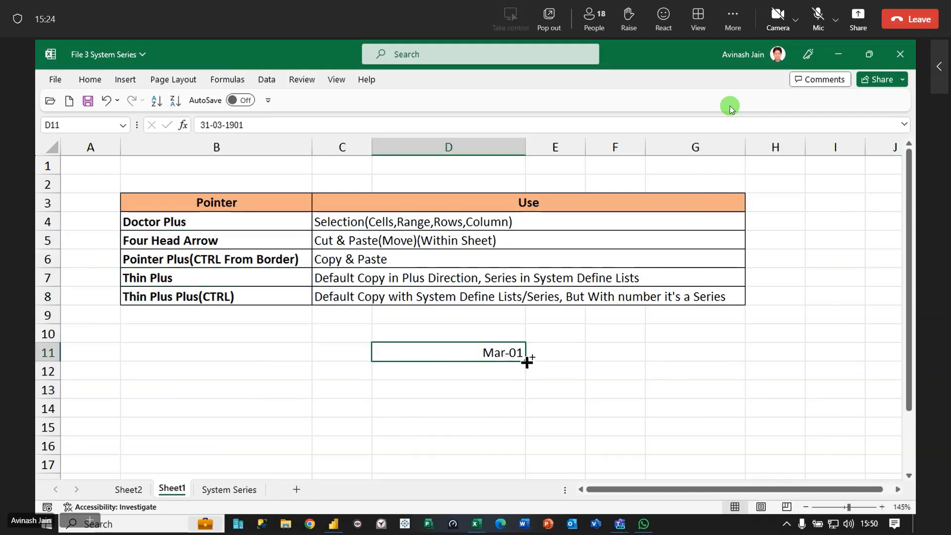
key(ctrl+shift+grave)
drag(524, 365, 505, 424)
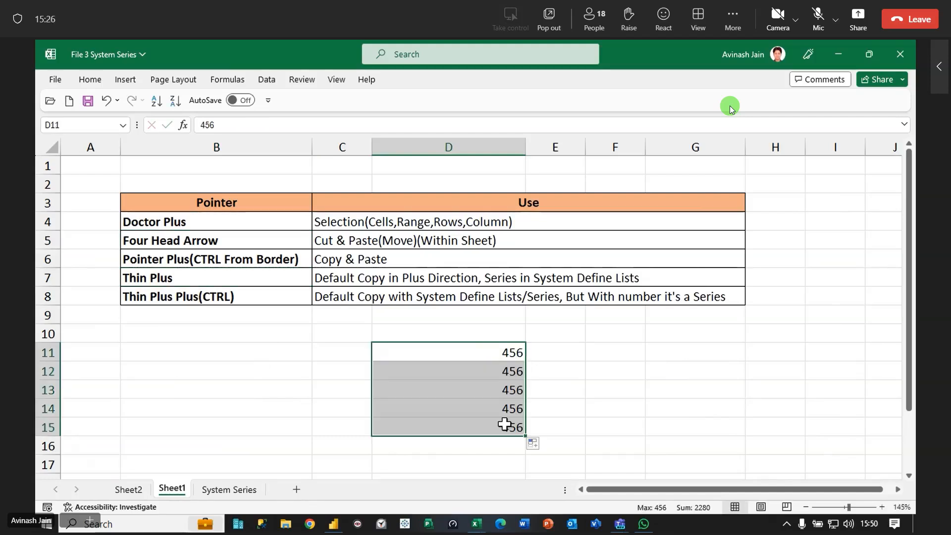
key(ctrl+z)
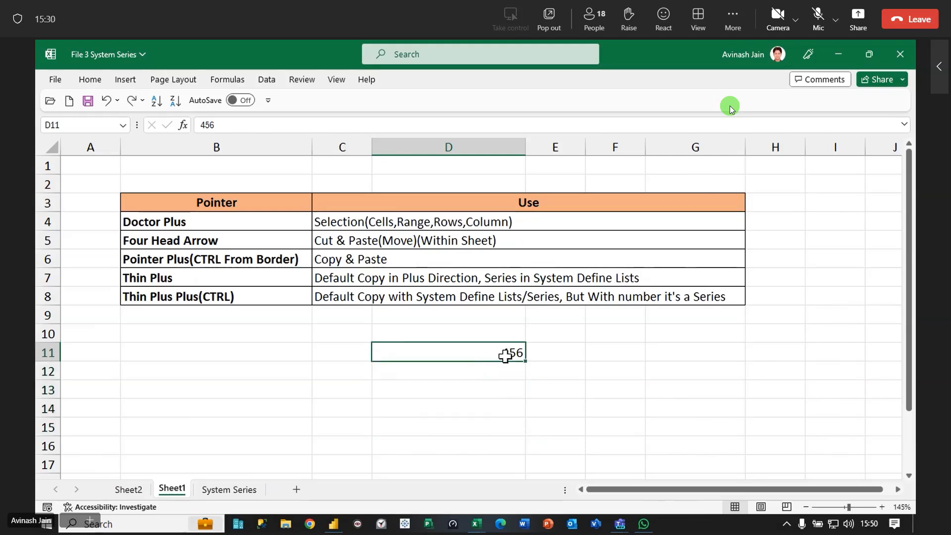
Enter Jan in E11 and fill it down to E17 as a month series
click(548, 351)
text(Ja)
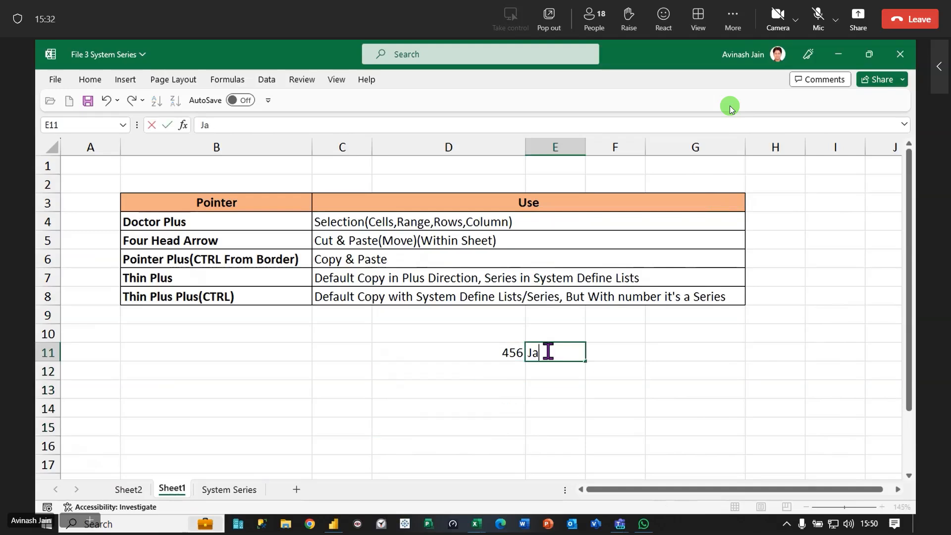
text(n)
key(ctrl+Return)
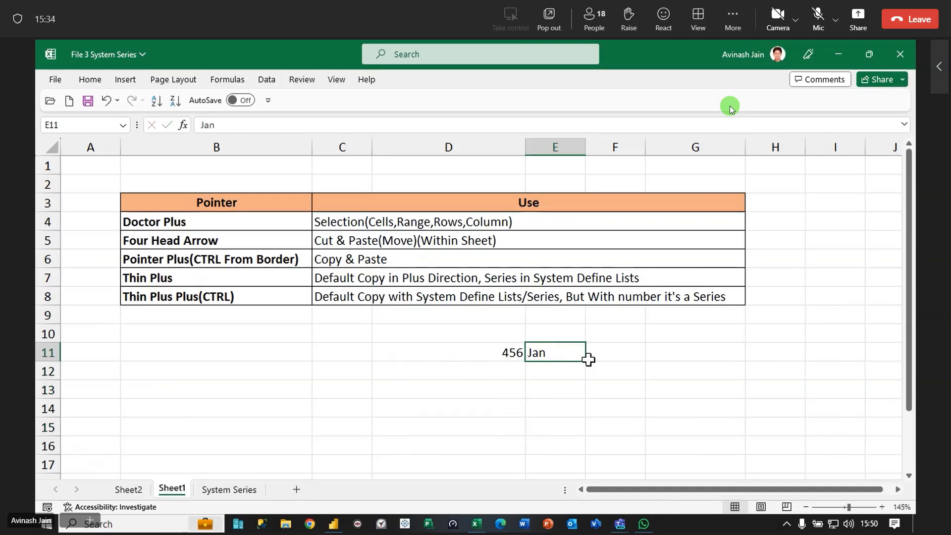
drag(588, 362, 592, 473)
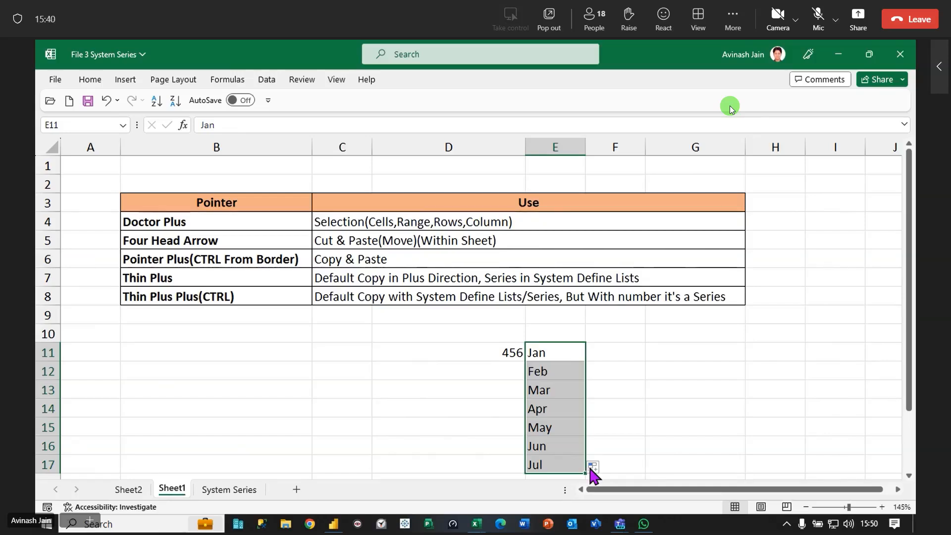
Switch to the Teams meeting, admit the participant waiting in the lobby, and return to the workbook
click(620, 525)
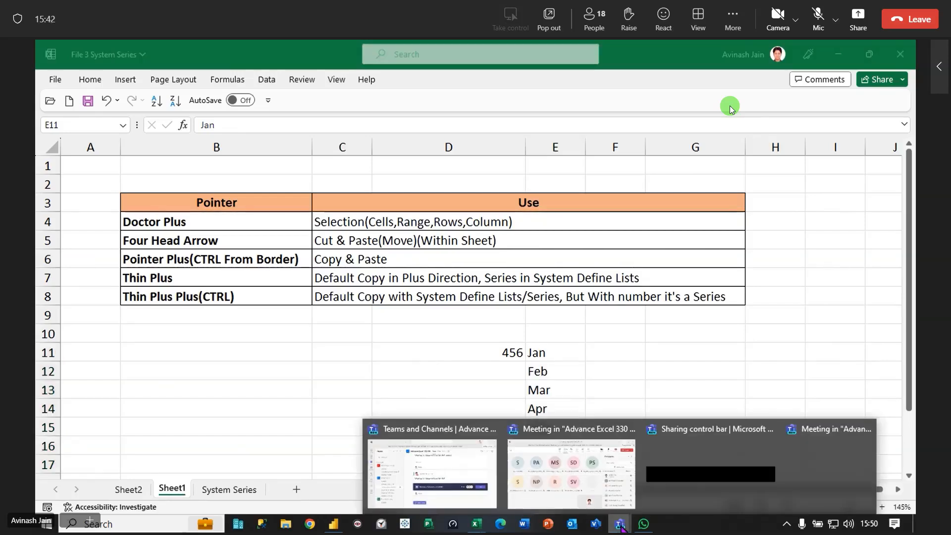
click(587, 464)
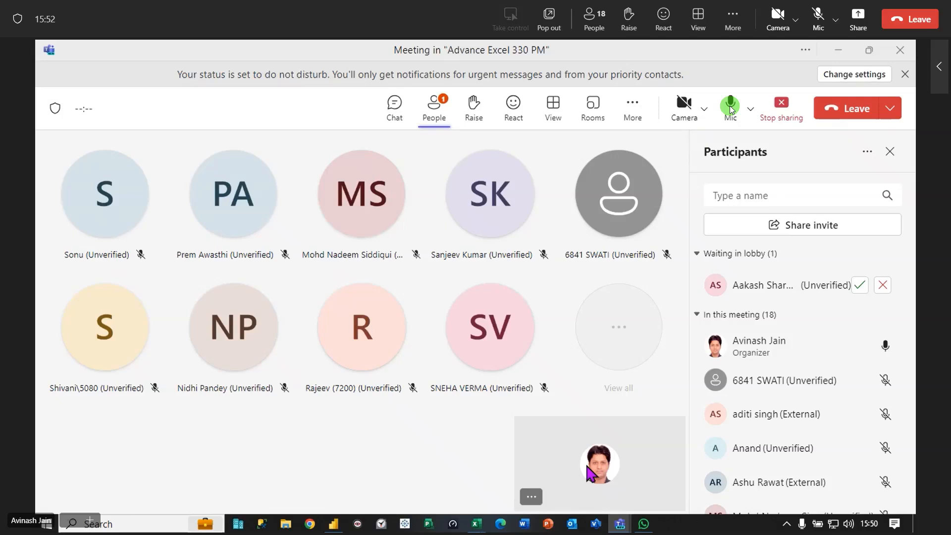
click(860, 285)
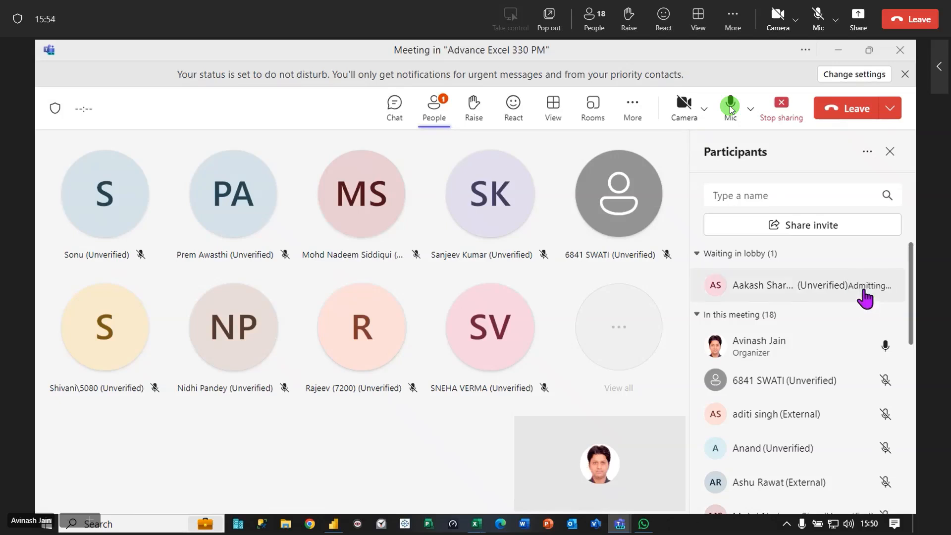
click(837, 50)
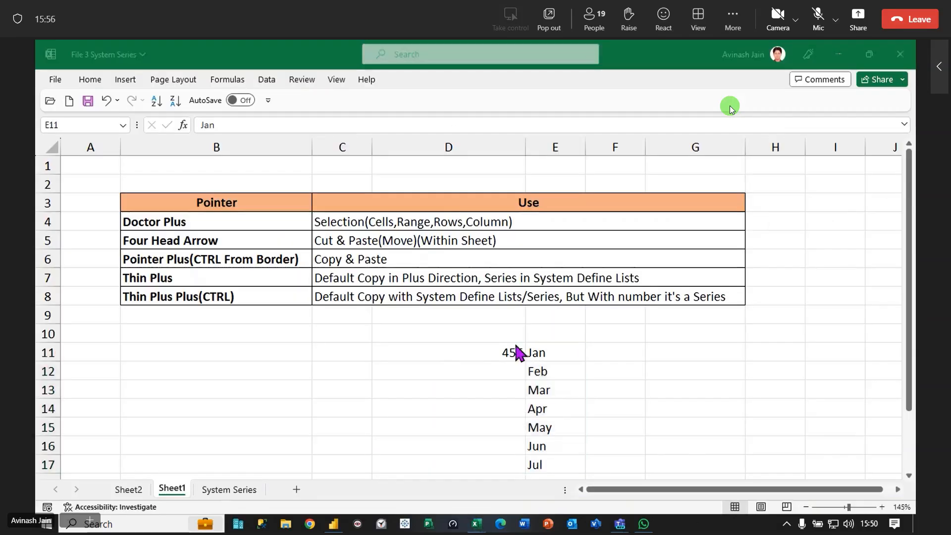
Clear the sample number and month series from D11:E17
drag(492, 352, 556, 461)
key(Delete)
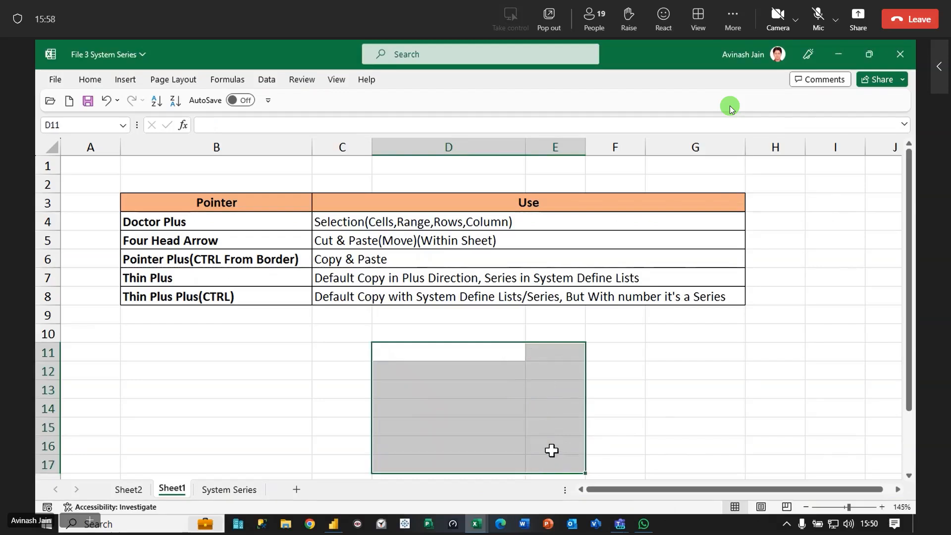
click(518, 329)
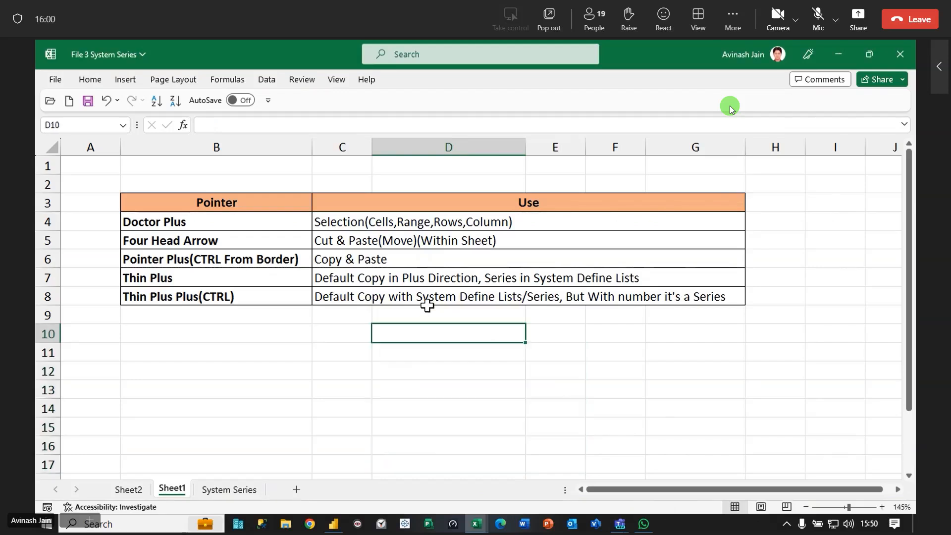
Enter 1 in C12 and fill it down to C19 as an increasing number series
click(282, 371)
click(350, 373)
text(1)
key(ctrl+Return)
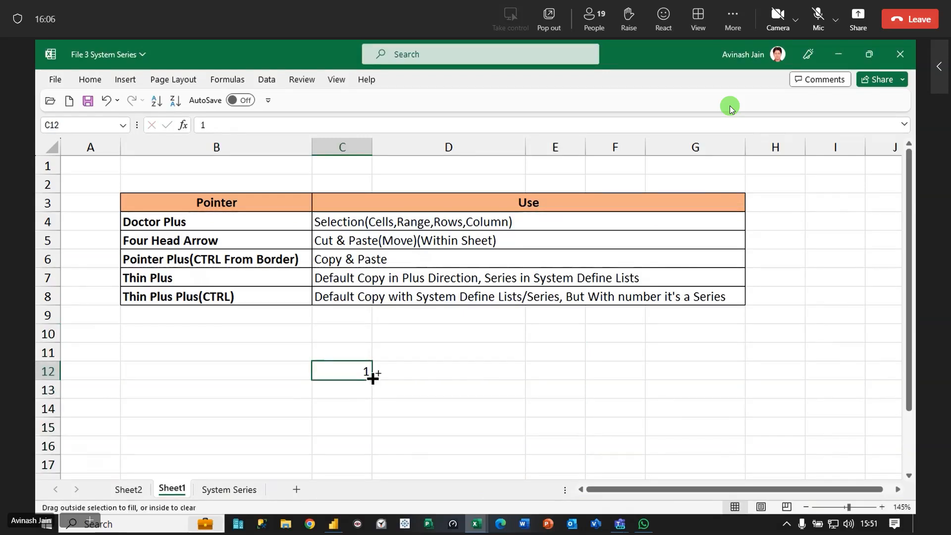
drag(372, 377, 363, 484)
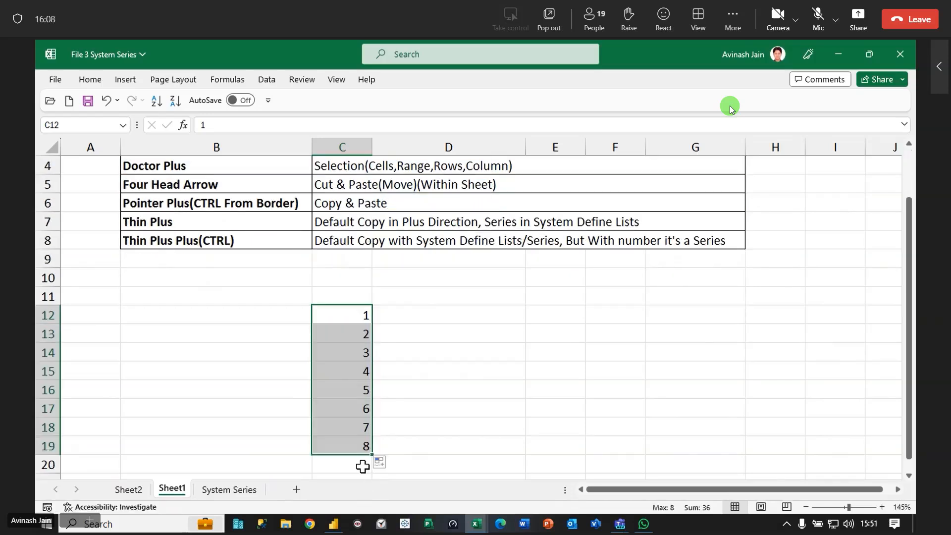
Enter Jan in D12 and fill it down to D19 as plain copies instead of a month series
double_click(452, 320)
text(Jan)
key(Return)
click(453, 319)
drag(525, 324, 508, 455)
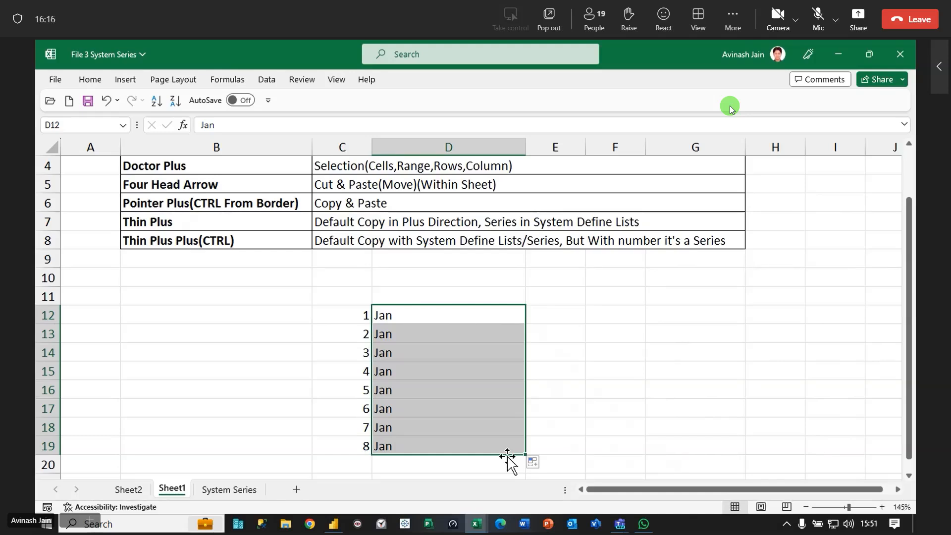
click(869, 356)
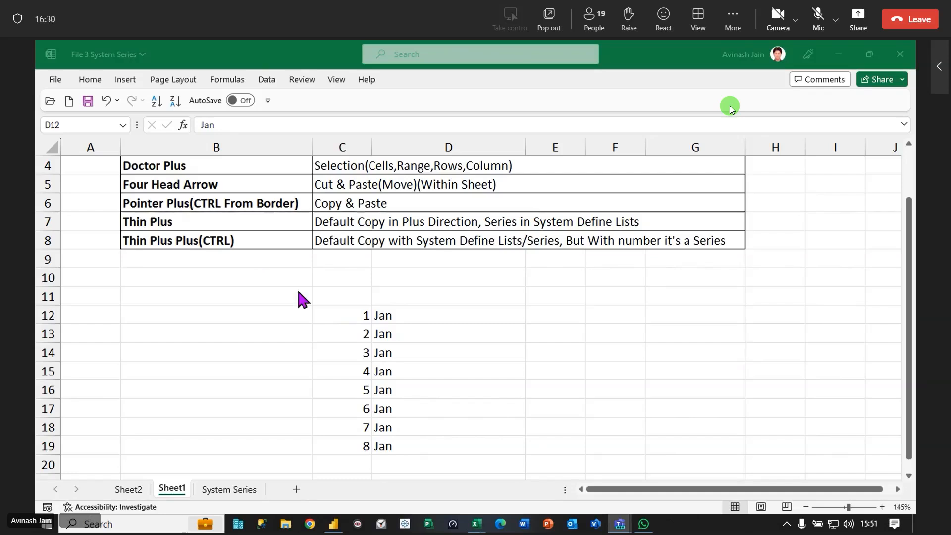
Clear the sample data from C12:D20 and zoom the sheet out to 130%
click(331, 314)
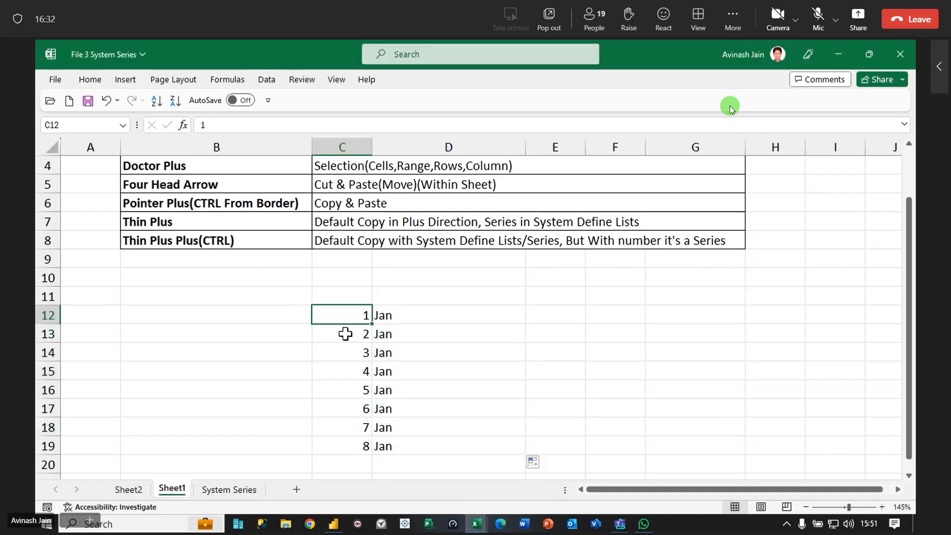
drag(343, 318, 436, 464)
key(Delete)
scroll(390, 285, down, 1)
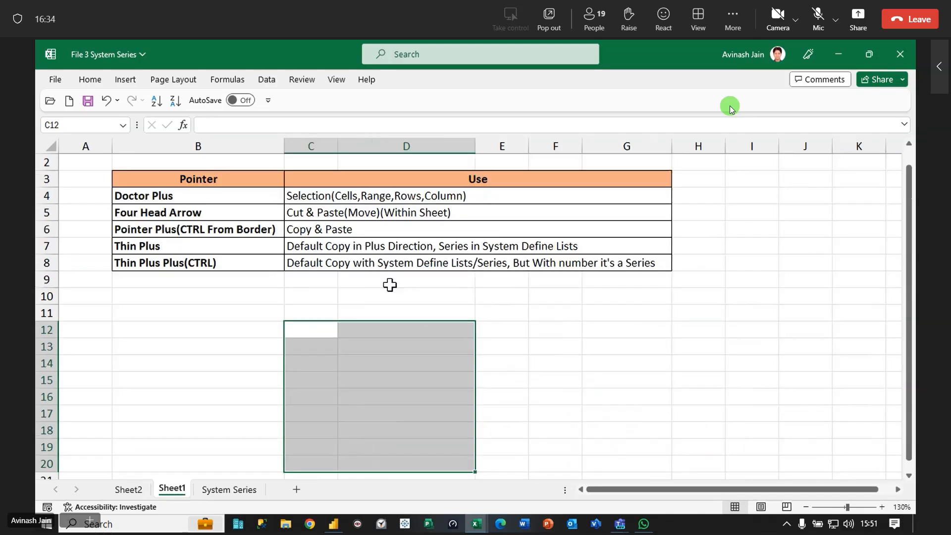
Demonstrate copying the whole pointer table B3:G8 by its border to B13:G18, and undo the copy
click(320, 293)
mouse_move(141, 179)
mouse_down()
mouse_move(213, 226)
mouse_move(506, 274)
mouse_move(518, 261)
mouse_up()
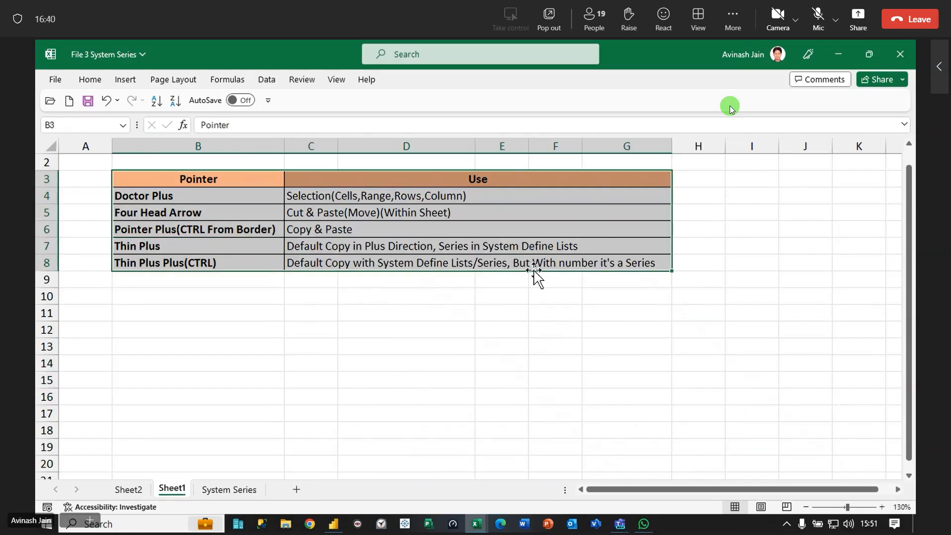
drag(535, 270, 541, 411)
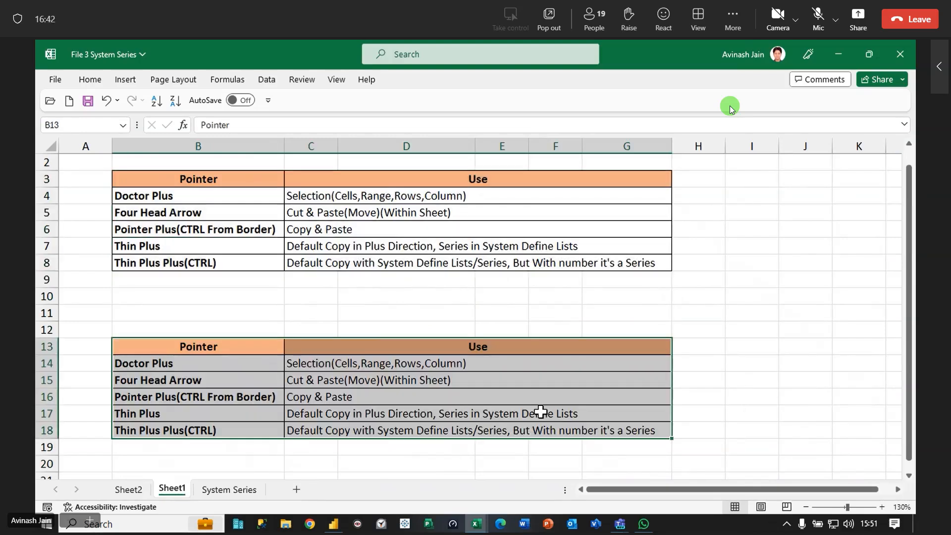
key(ctrl+z)
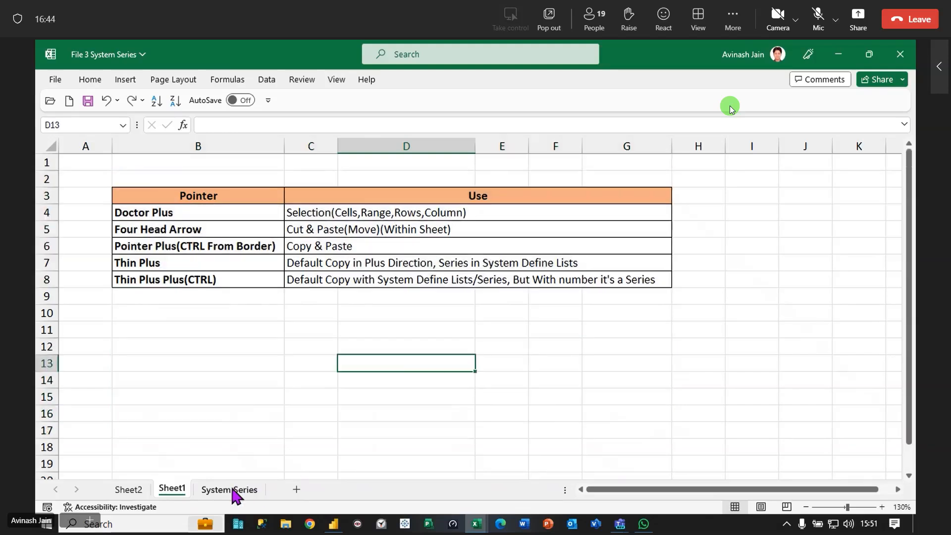
Open the System Series sheet, admit the participant waiting in the meeting lobby, and return to the workbook
click(230, 489)
drag(680, 489, 620, 489)
click(636, 421)
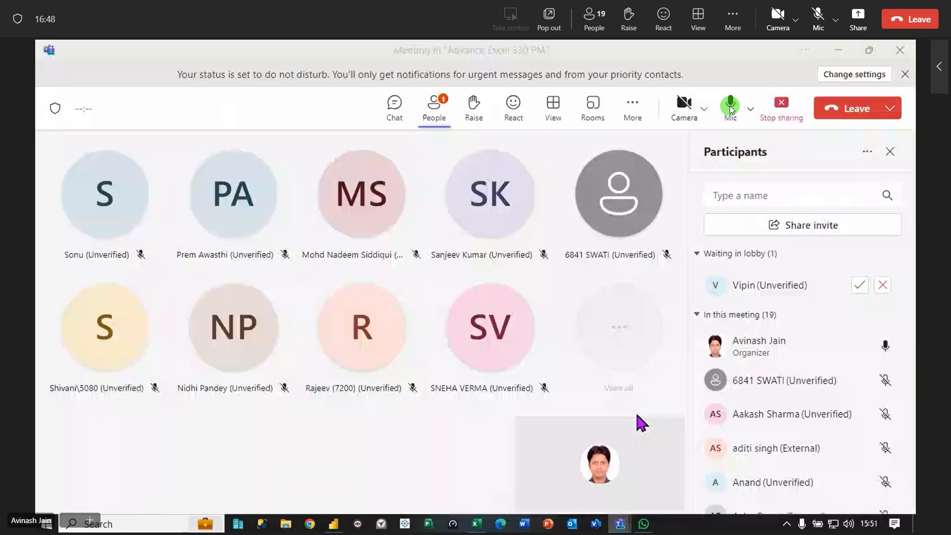
click(859, 284)
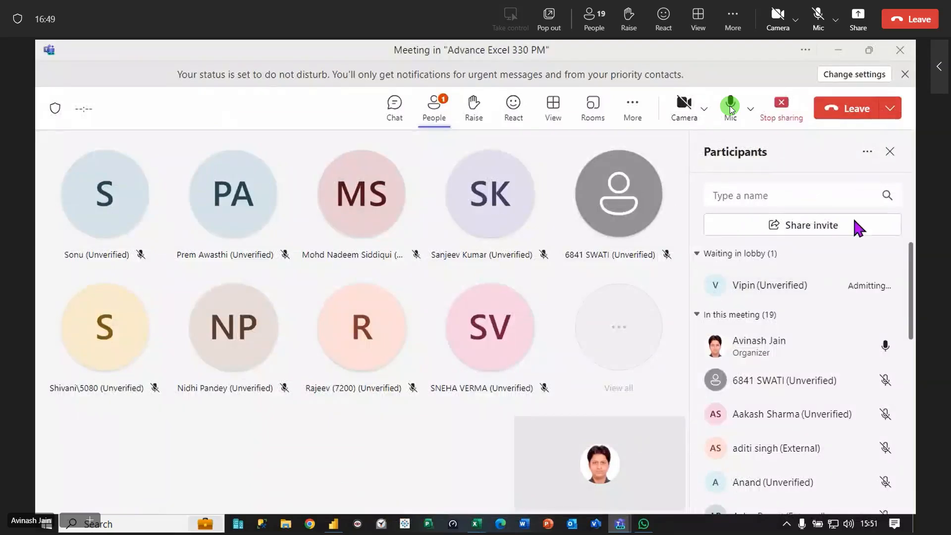
click(842, 49)
Examine the starting values in row 6 of the With CTRL+ and Without CTRL+ series, from B6 across to M6
scroll(463, 270, up, 3)
click(321, 282)
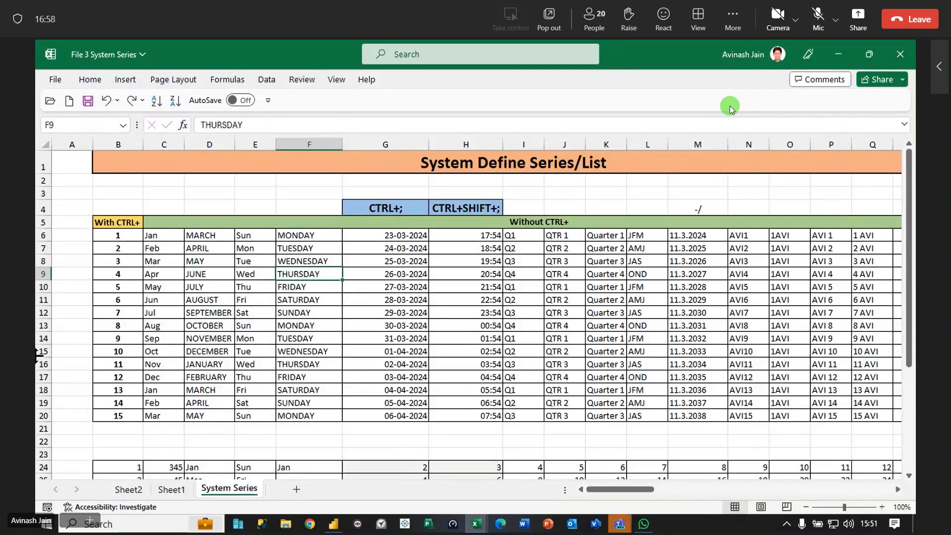
click(126, 236)
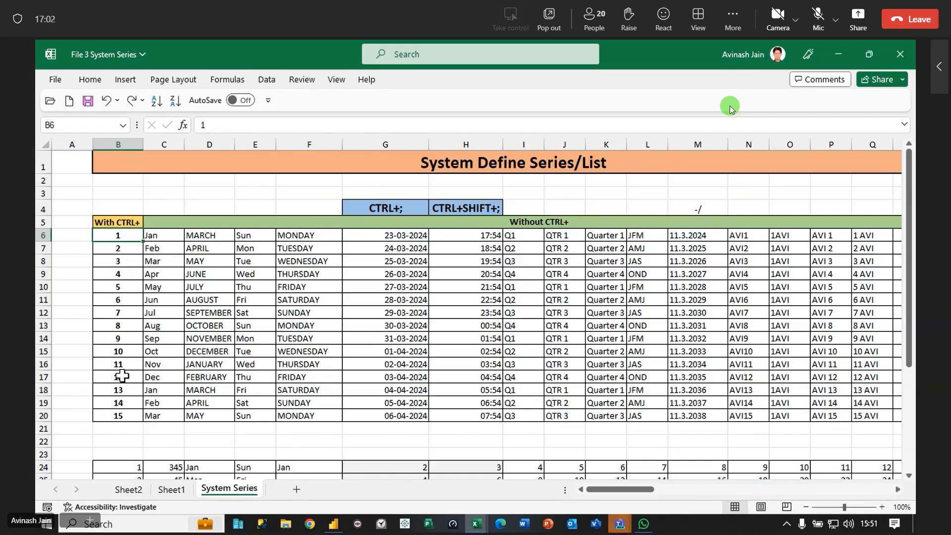
click(609, 223)
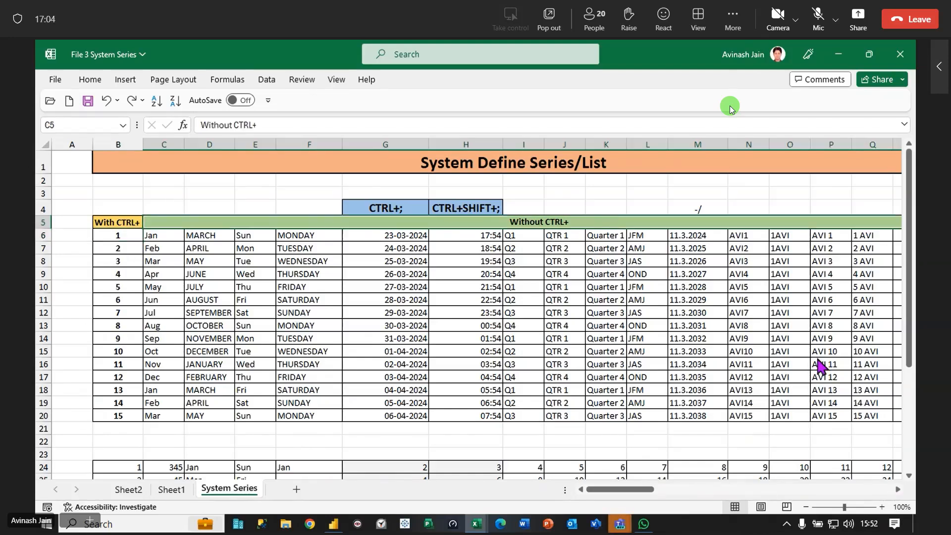
click(159, 235)
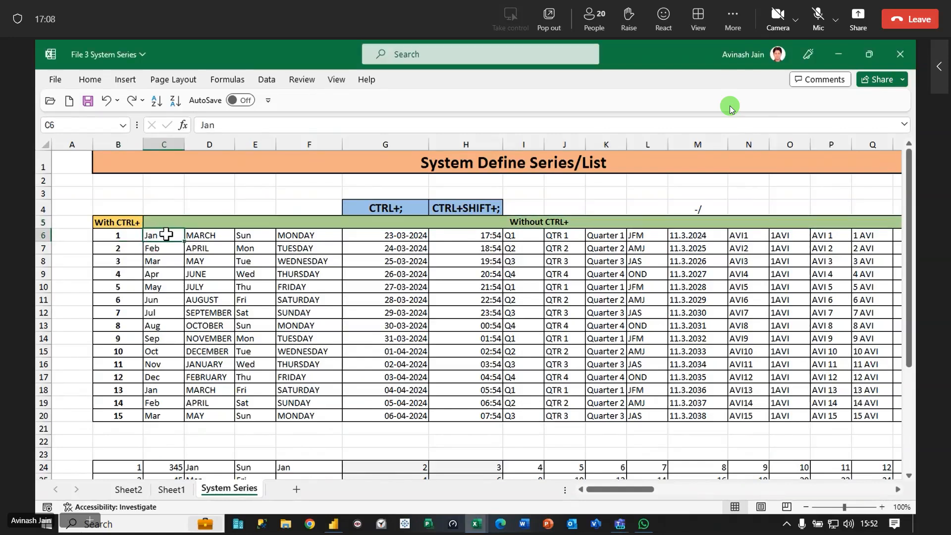
click(200, 236)
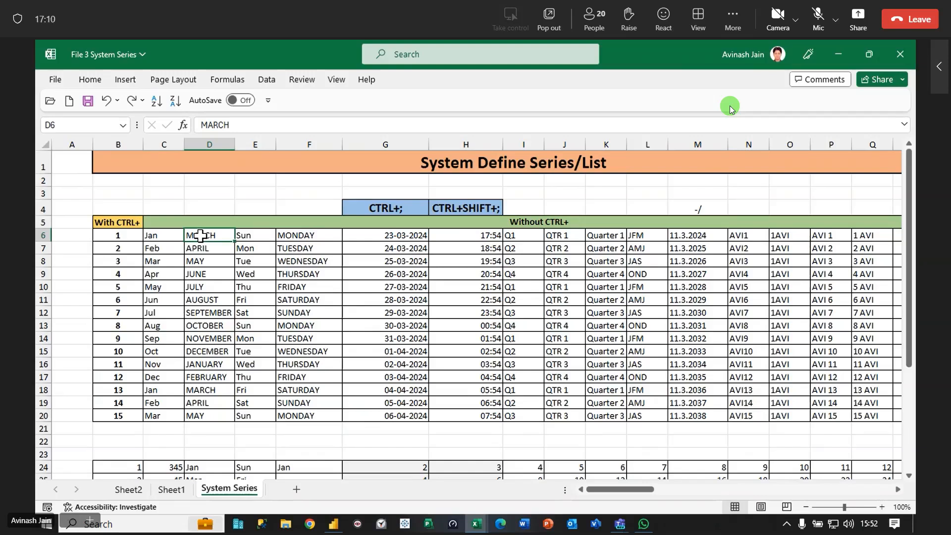
click(254, 238)
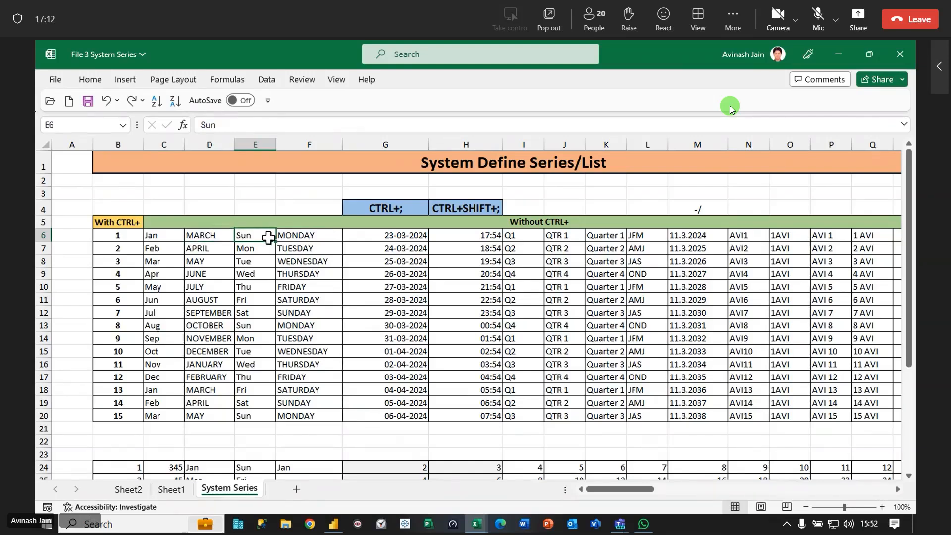
click(308, 235)
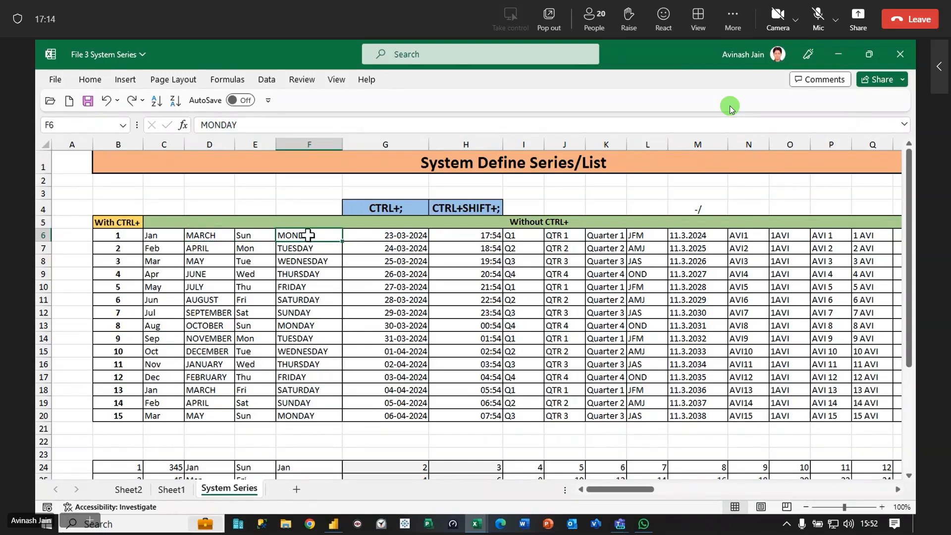
click(394, 239)
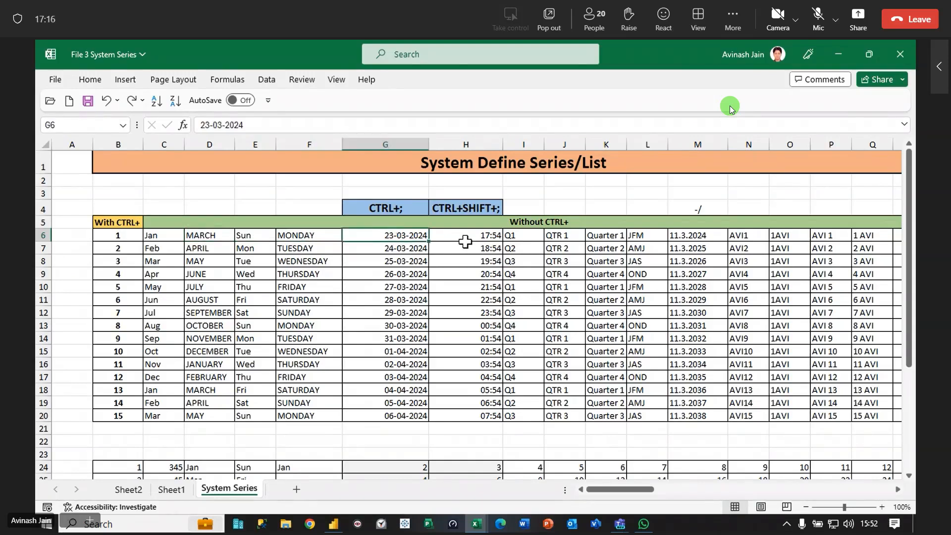
click(477, 240)
drag(522, 240, 651, 236)
click(651, 236)
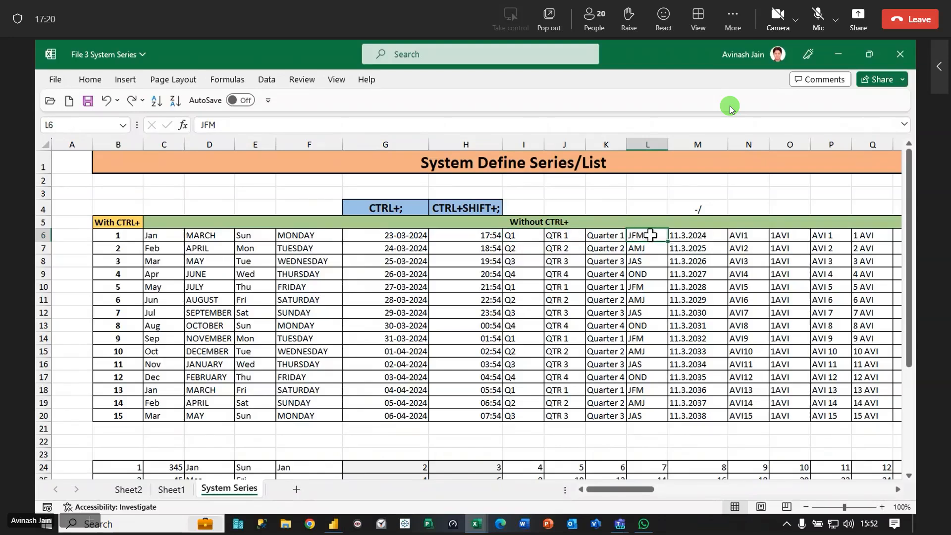
click(679, 236)
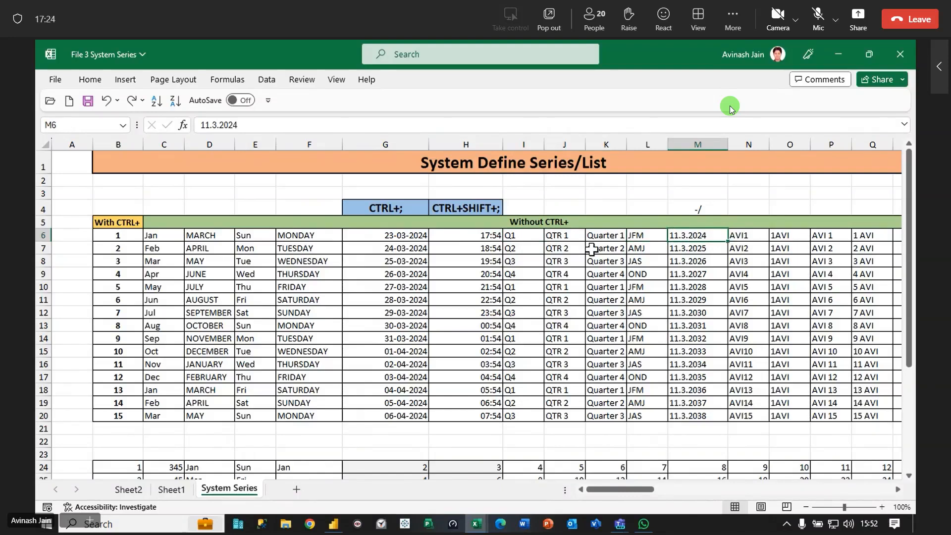
Clear C7:L20 and refill it by extending the starting values in C6:L6 down to row 20 as series
drag(154, 232, 657, 240)
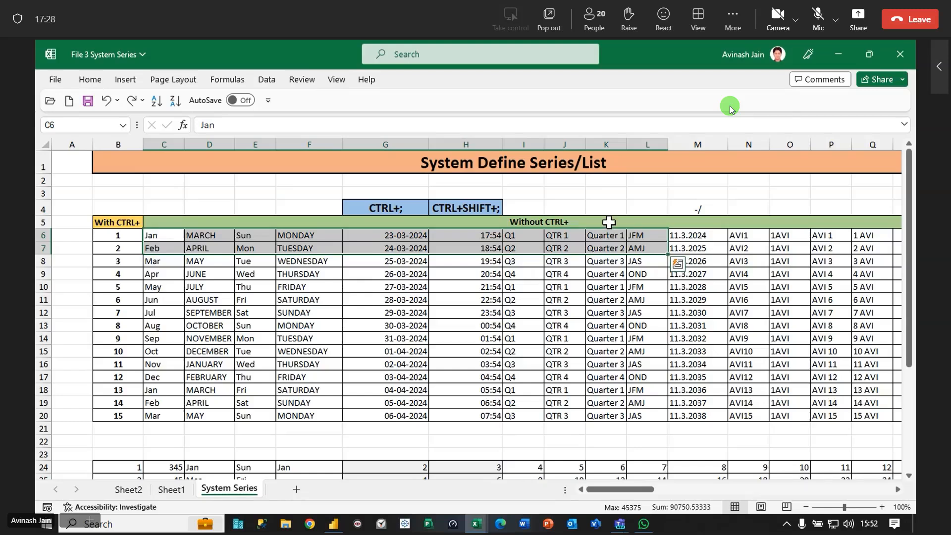
drag(153, 247, 656, 420)
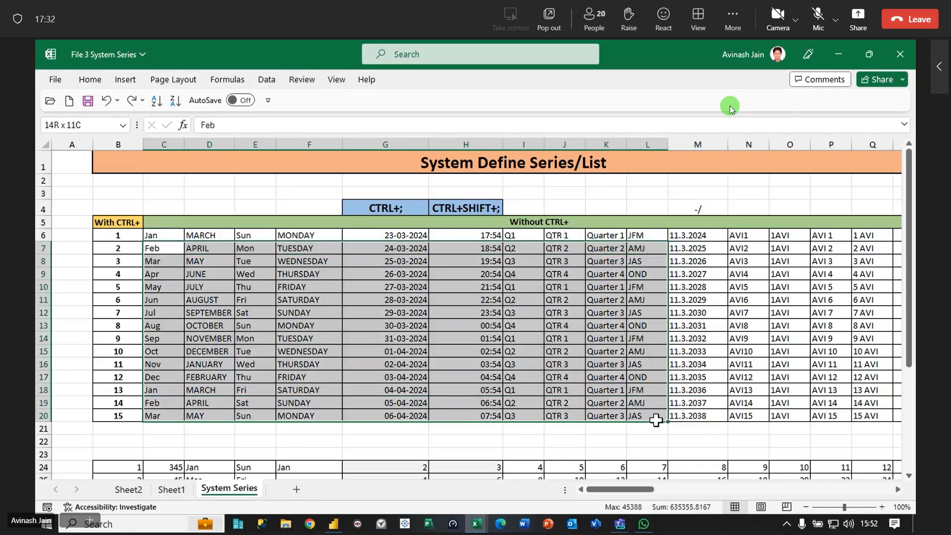
key(Delete)
drag(153, 236, 667, 418)
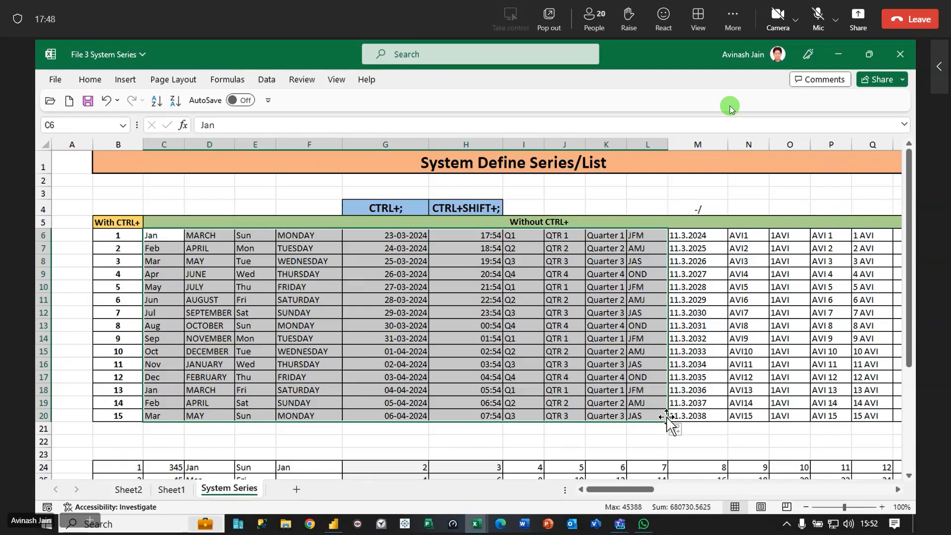
Examine the dotted date series in column M and the text-with-number patterns in columns N to Q
scroll(898, 489, right, 4)
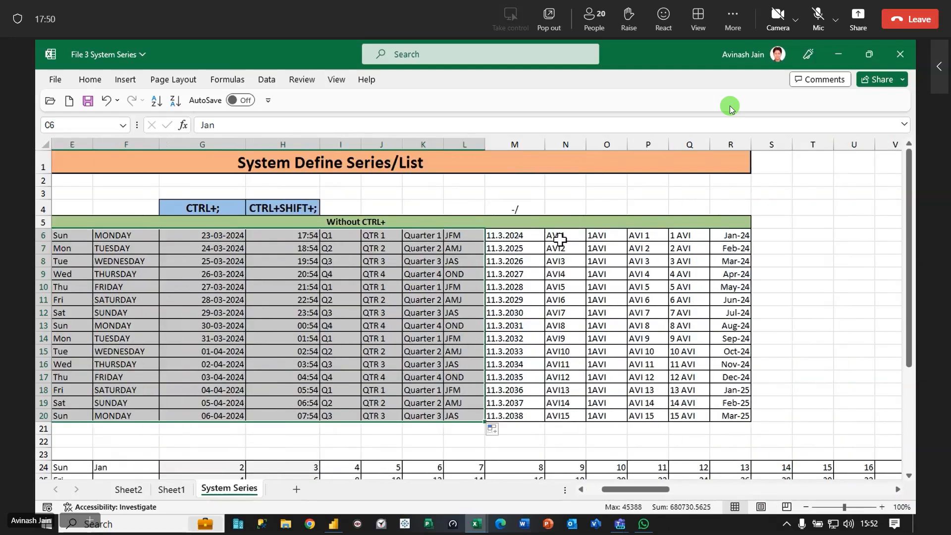
click(504, 233)
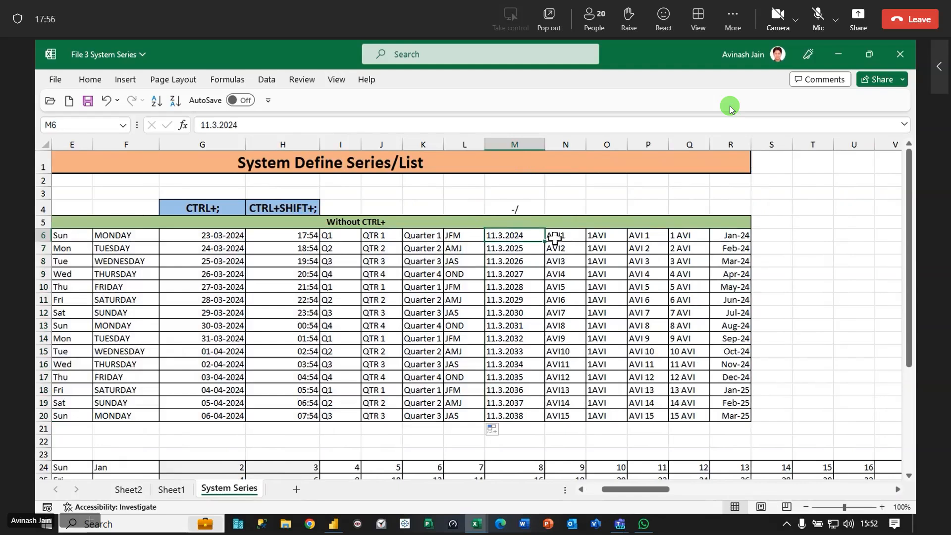
click(530, 248)
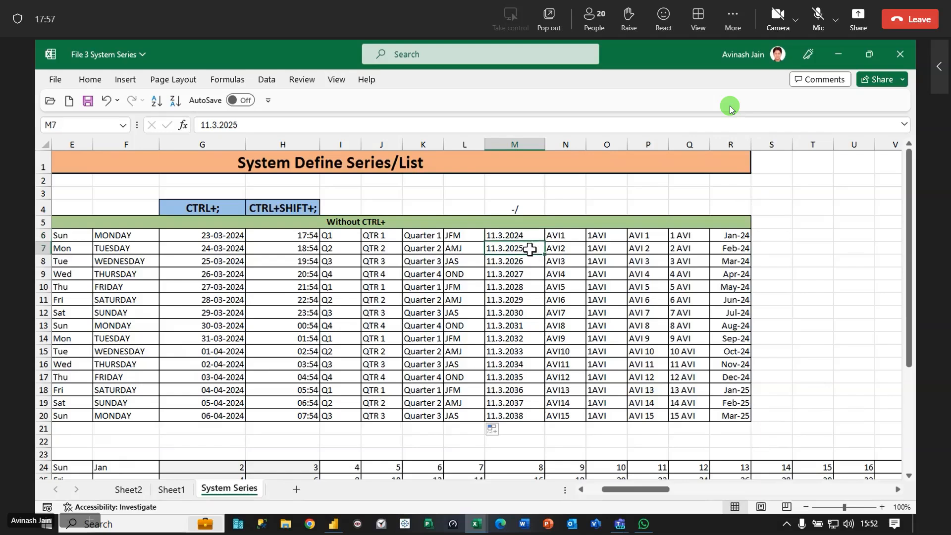
click(568, 238)
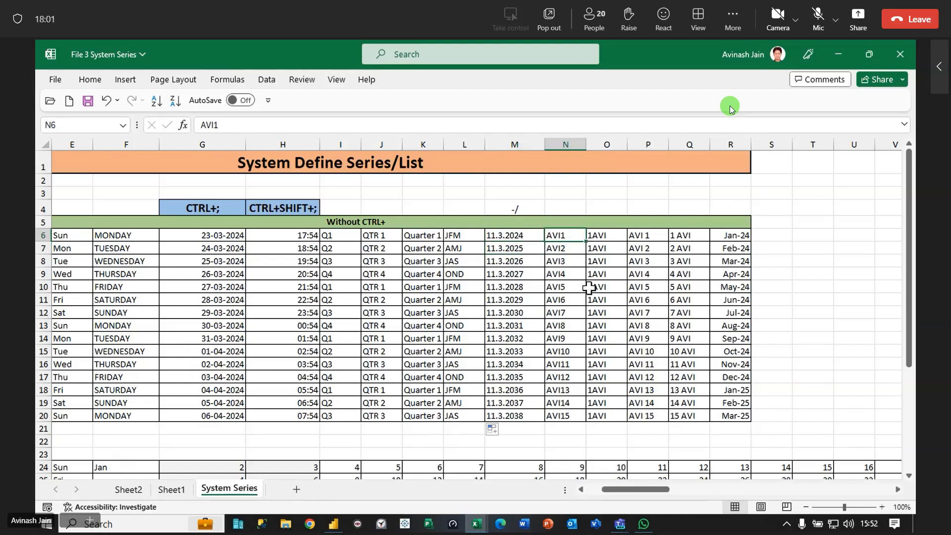
click(649, 235)
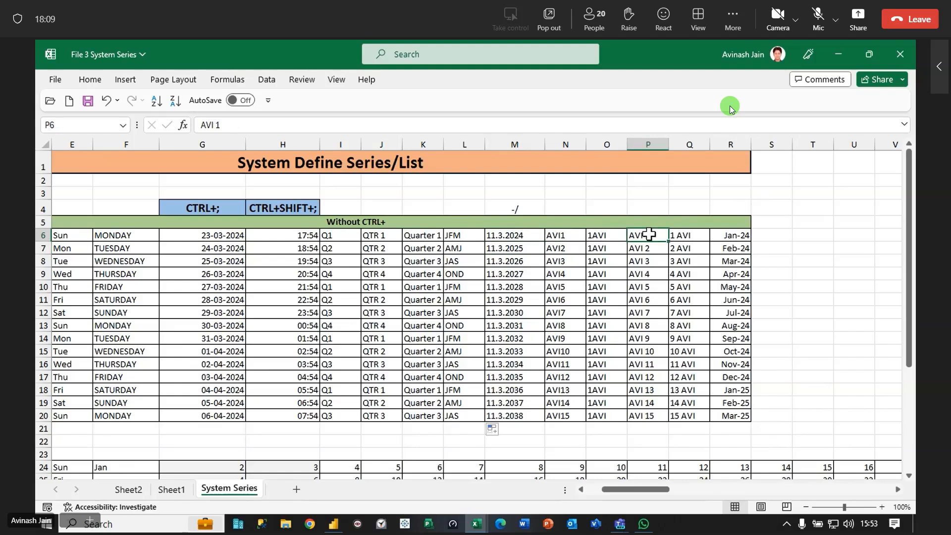
click(568, 236)
click(673, 234)
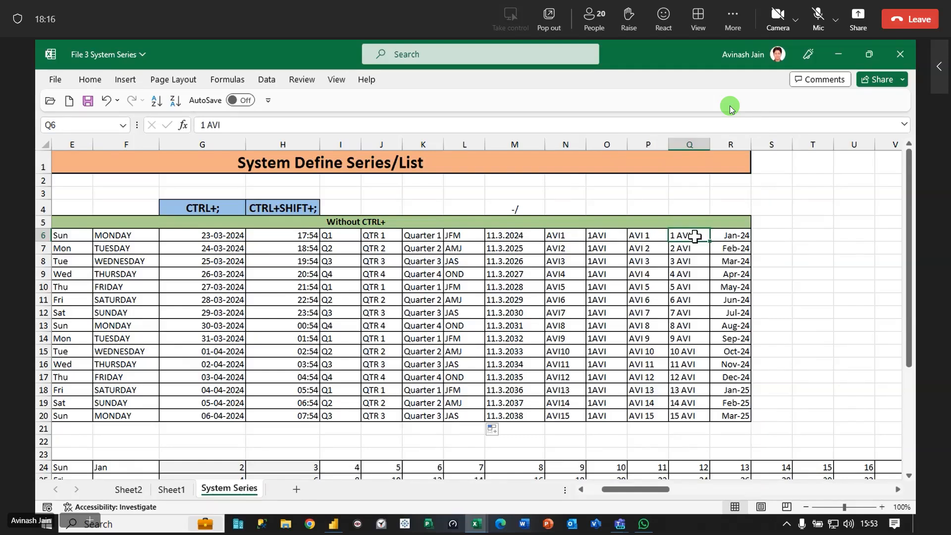
click(565, 237)
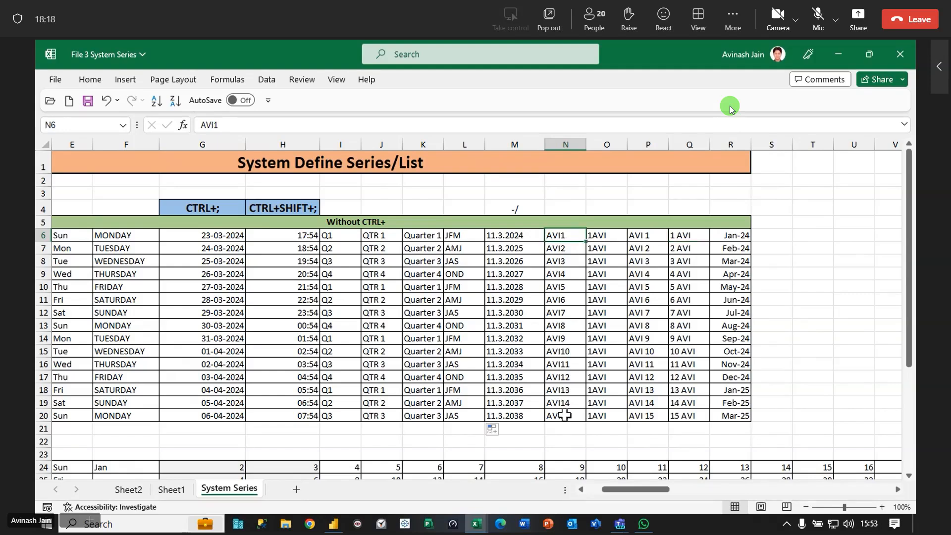
drag(644, 236, 651, 394)
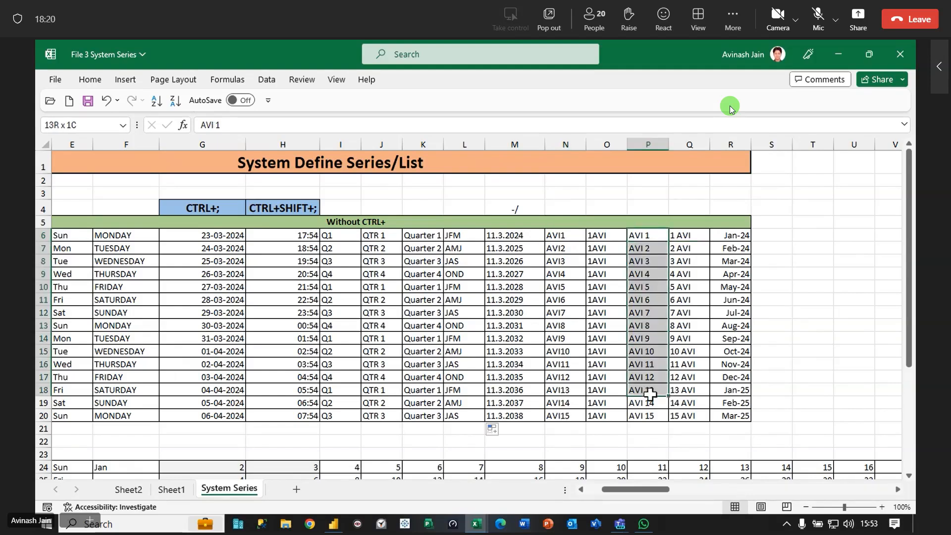
drag(689, 236, 696, 416)
click(603, 236)
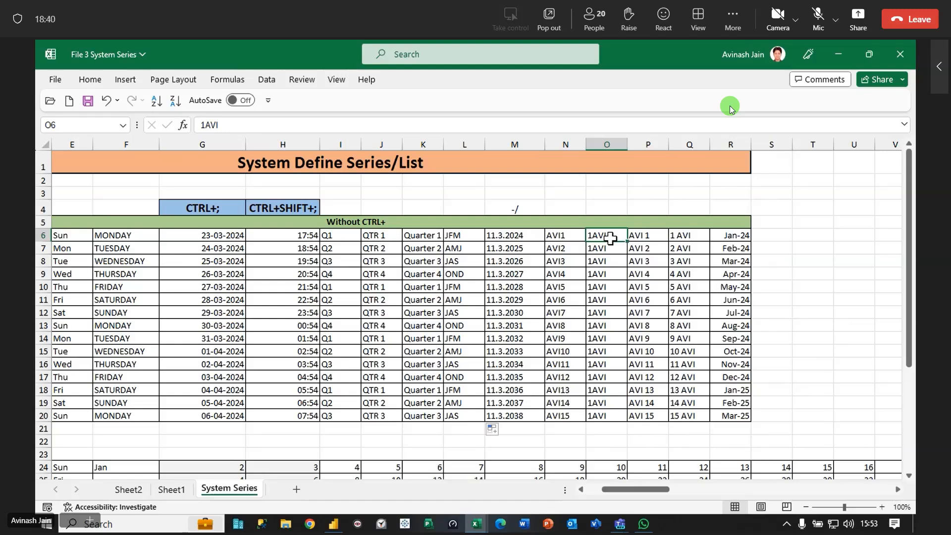
Enter JKL 5 in T6, fill it down to T21 as a series, and undo the fill
click(813, 235)
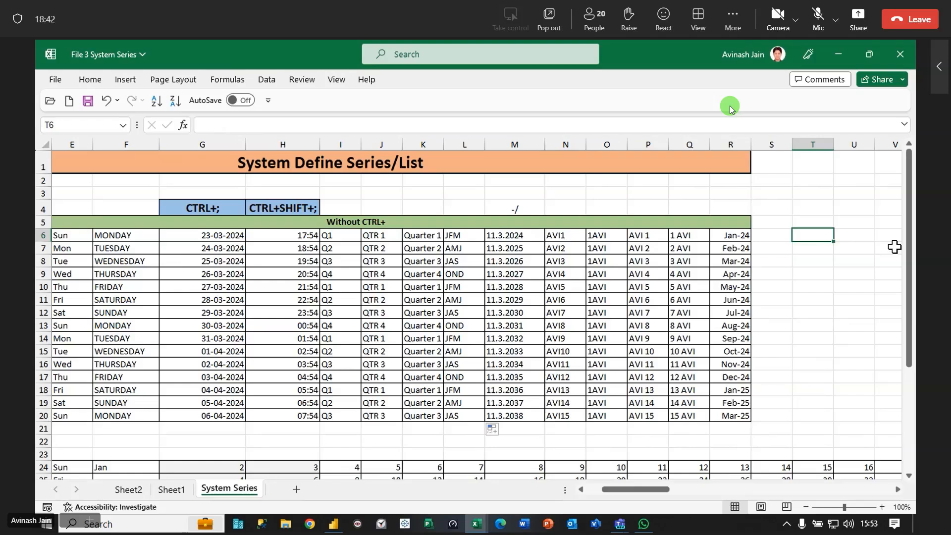
text(JKL)
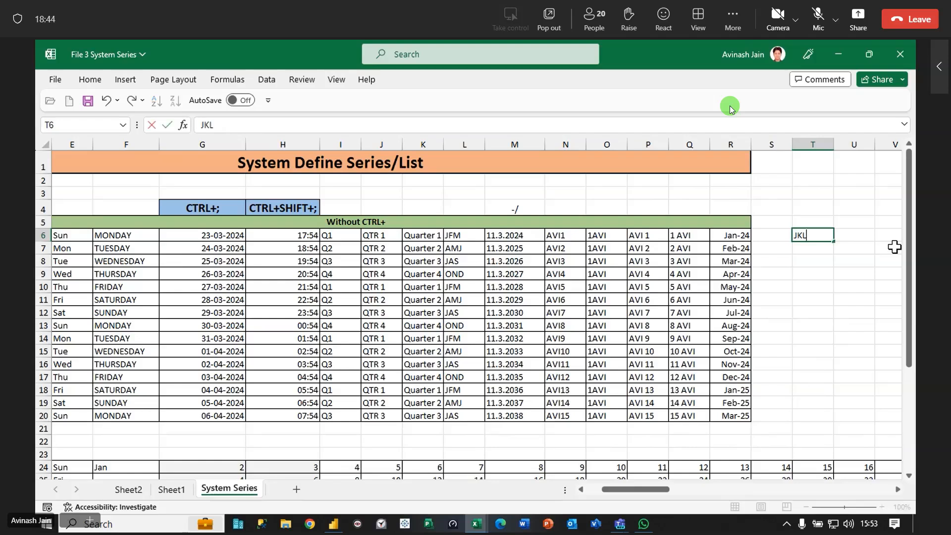
text( 5)
key(Return)
key(Up)
drag(834, 241, 804, 431)
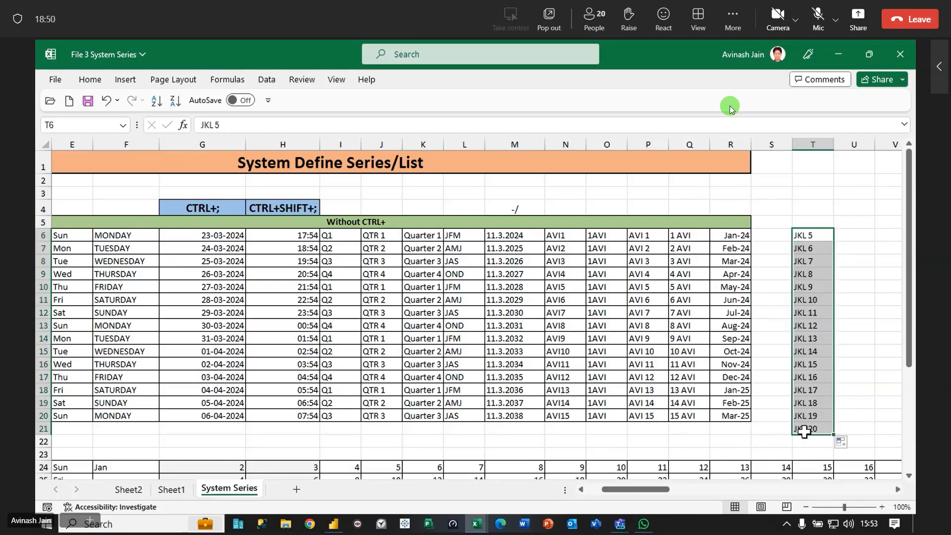
key(ctrl+z)
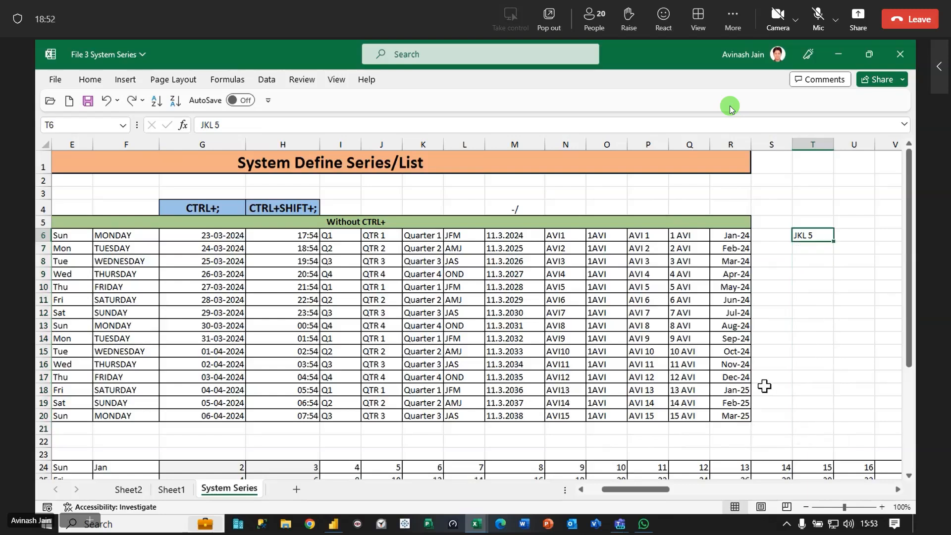
Enter JKL5 without a space in T6 and fill it down to T20
text(JKL5)
key(Return)
click(826, 236)
drag(834, 241, 816, 415)
Change T6 to 5 JKL, with the number first and a space, and fill it down to T19
double_click(818, 237)
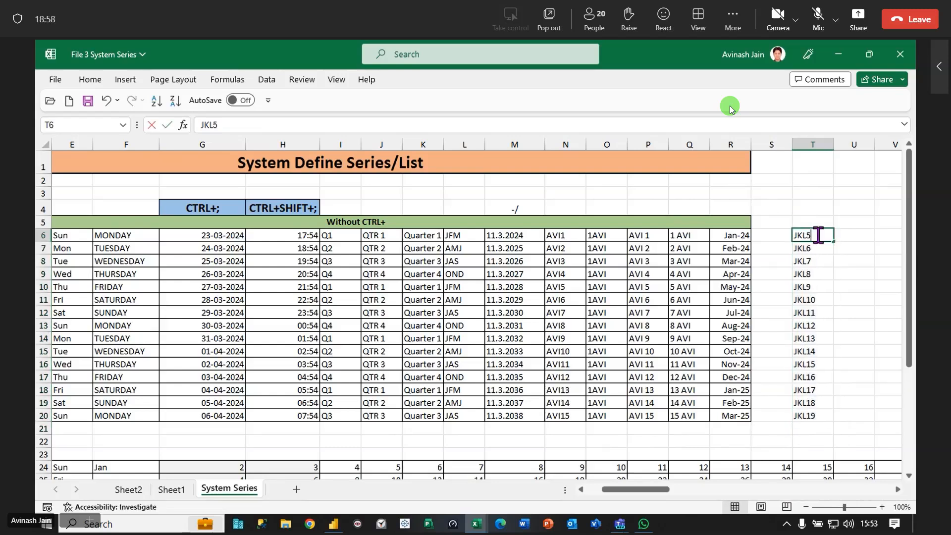
key(BackSpace)
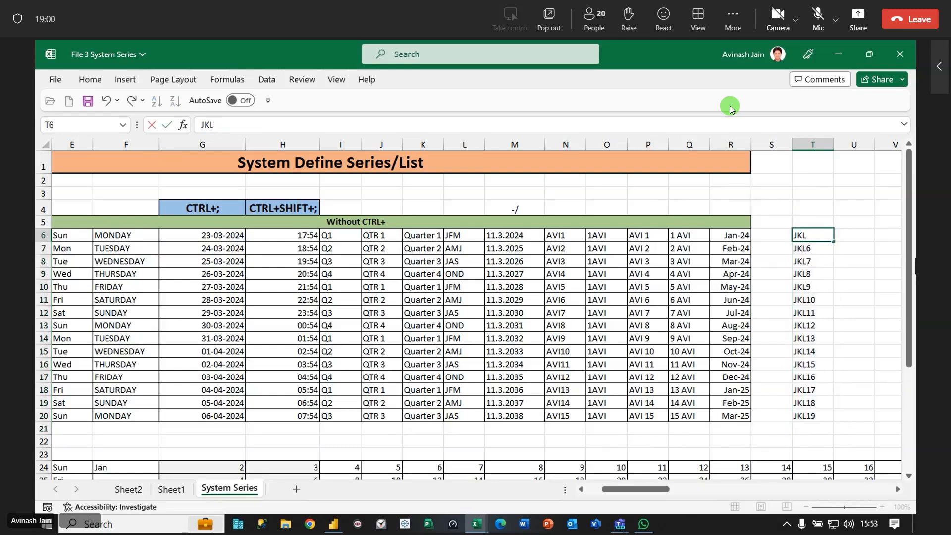
key(Home)
text(5)
key(Return)
click(805, 235)
drag(834, 241, 838, 406)
Remove the space in T6 to make it 5JKL and fill it down to T20
click(800, 236)
double_click(799, 236)
key(BackSpace)
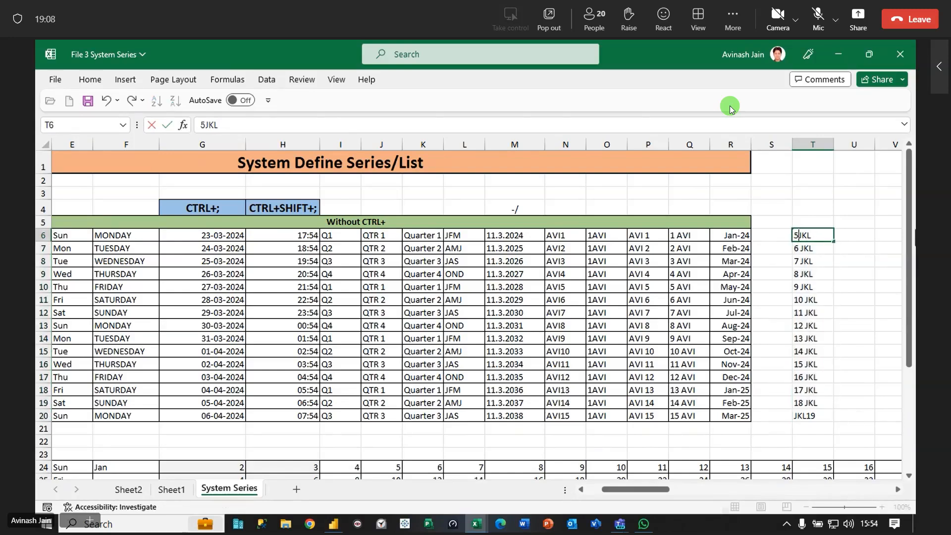
key(Return)
click(819, 229)
drag(835, 241, 834, 419)
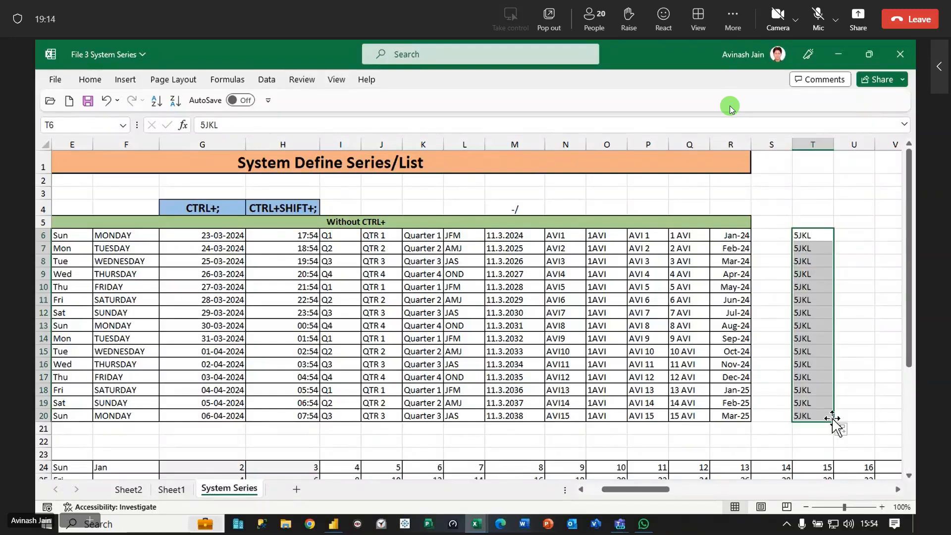
Clear the sample entries from T6:T20 and select B24, the first cell of the lower number table
key(Delete)
click(440, 310)
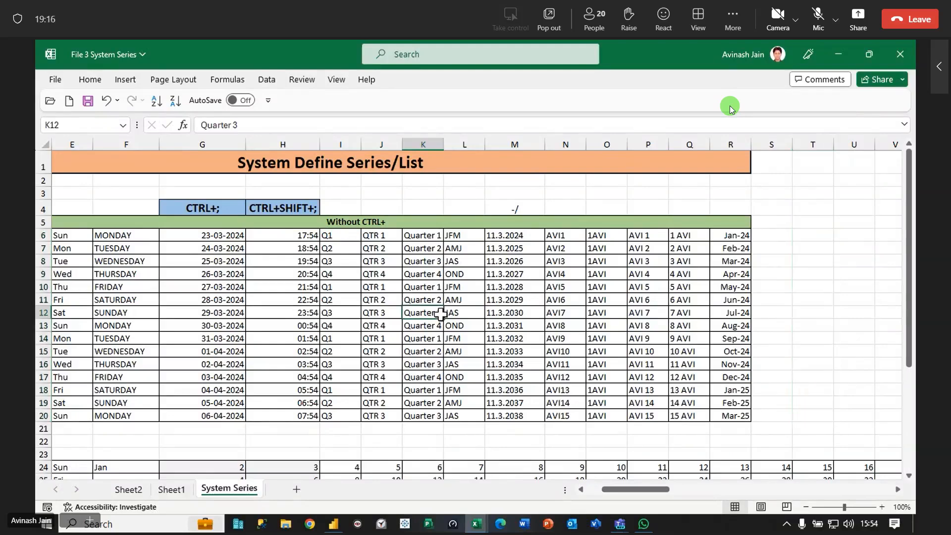
scroll(431, 304, down, 4)
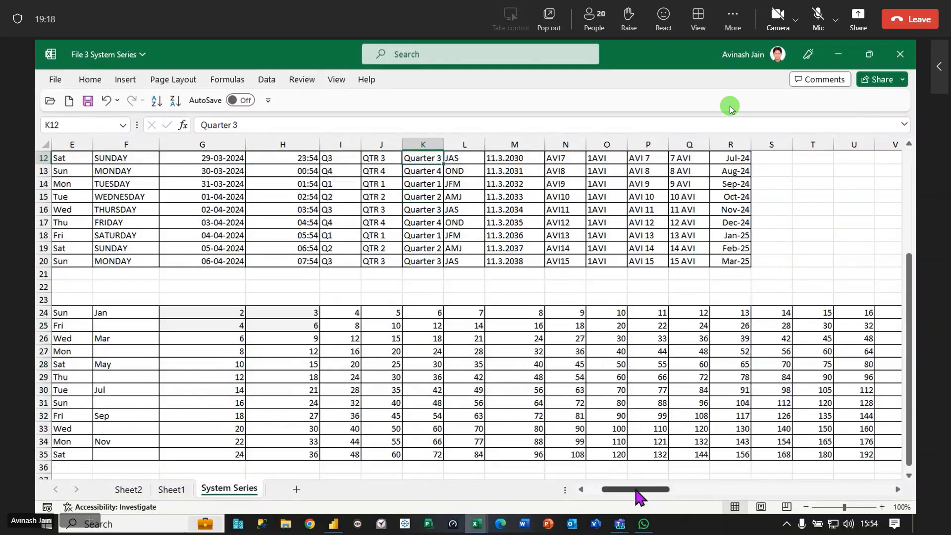
drag(639, 489, 623, 490)
click(128, 312)
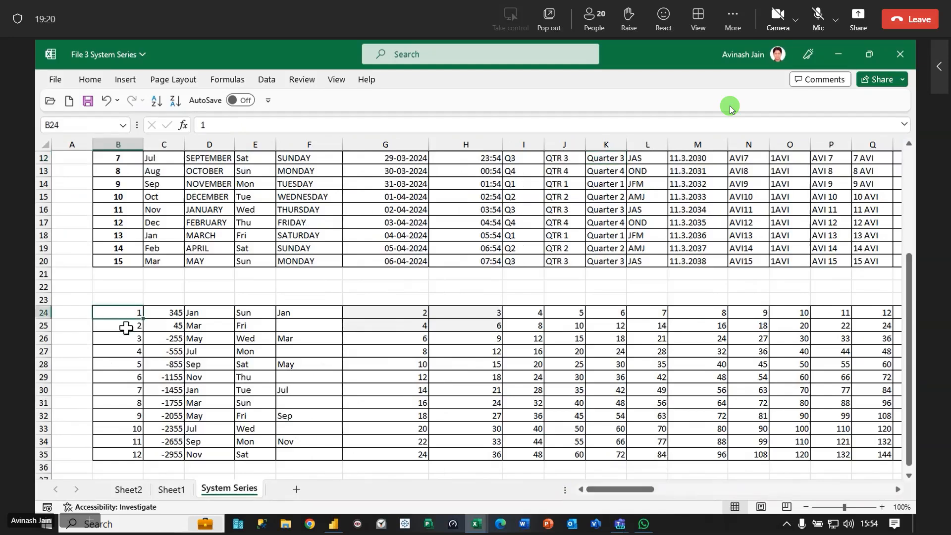
Refill the number series in B24:B35, and clear D26:D35 and refill it with alternate months from Jan and Mar
drag(129, 314, 134, 454)
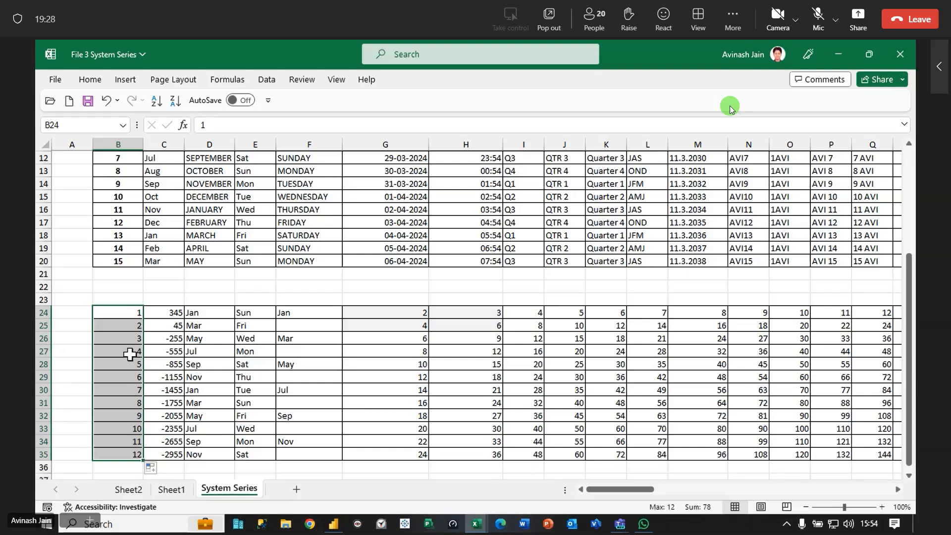
drag(200, 312, 204, 326)
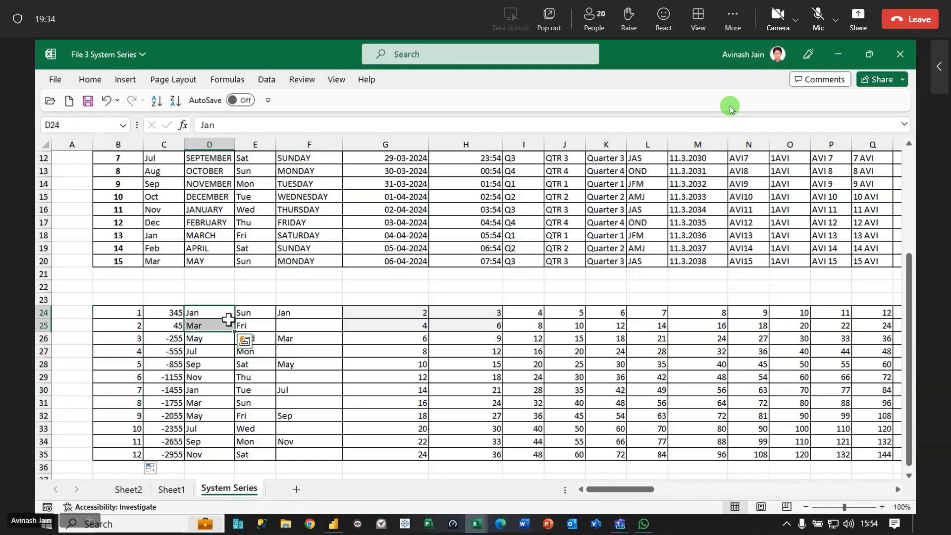
drag(201, 338, 199, 447)
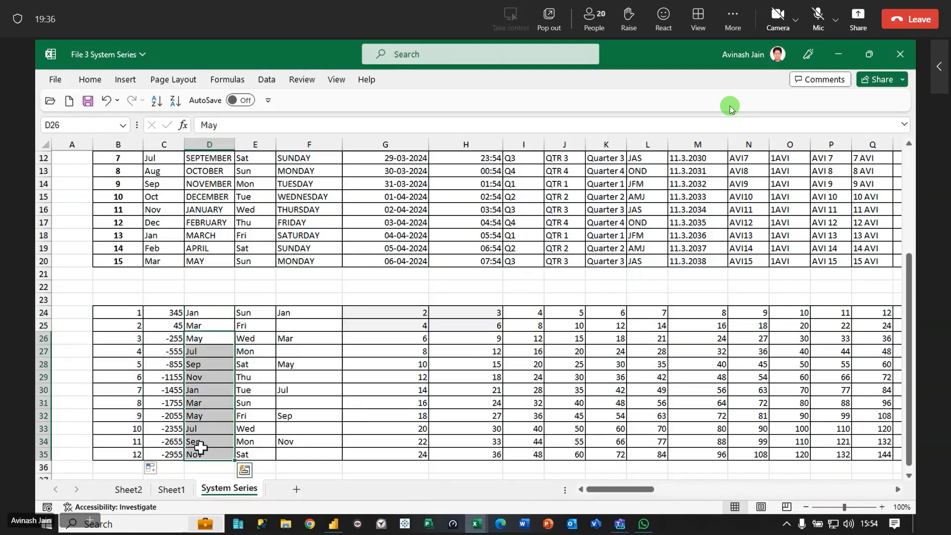
key(Delete)
drag(227, 312, 230, 463)
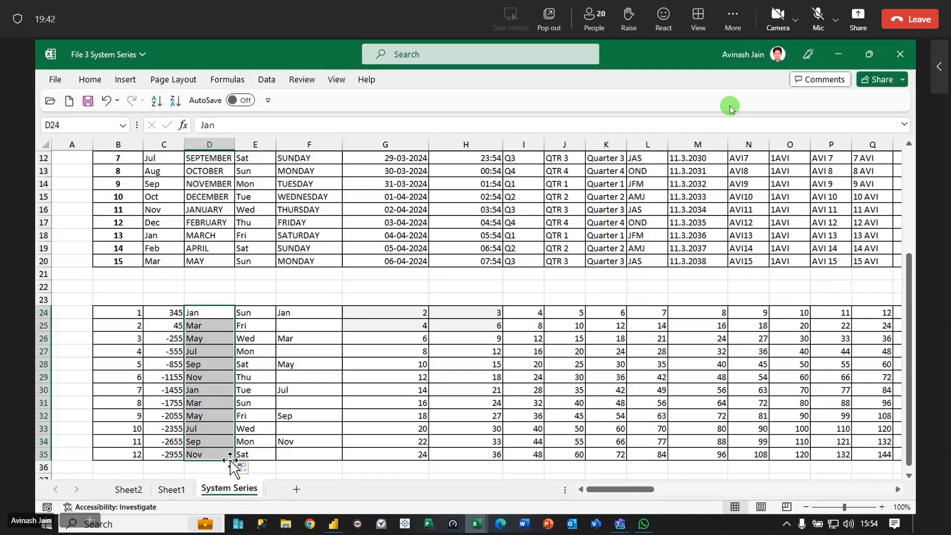
Close the File 3 System Series workbook without saving its changes
drag(302, 314, 308, 354)
drag(386, 313, 466, 339)
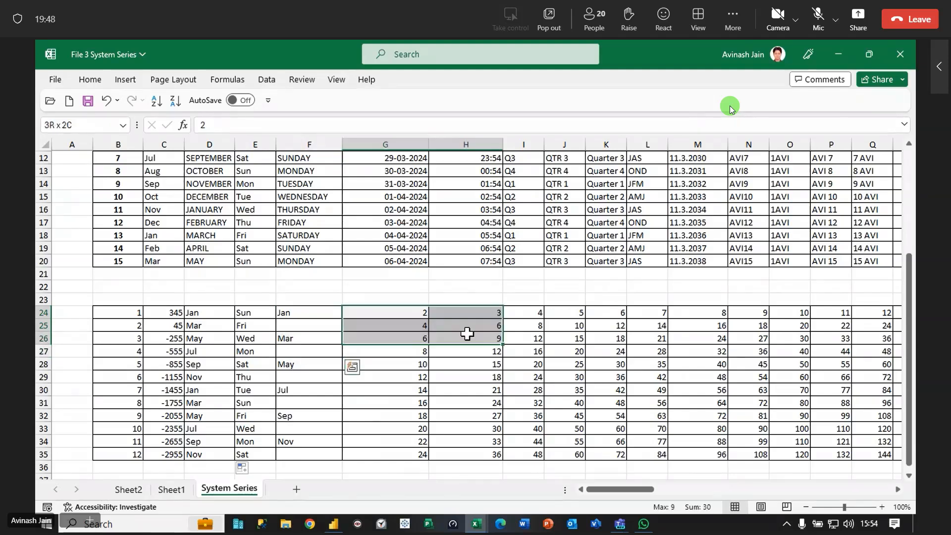
scroll(440, 395, down, 5)
scroll(431, 385, up, 7)
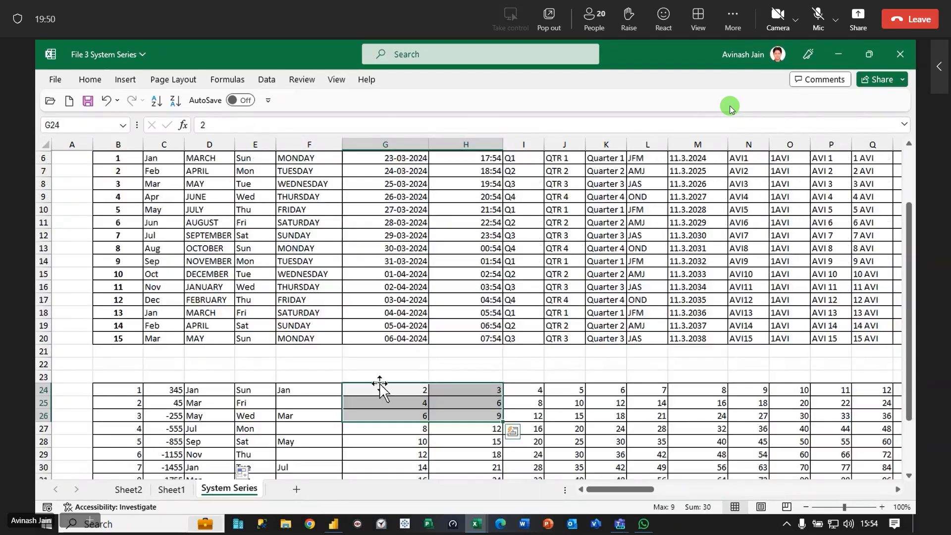
scroll(378, 384, up, 2)
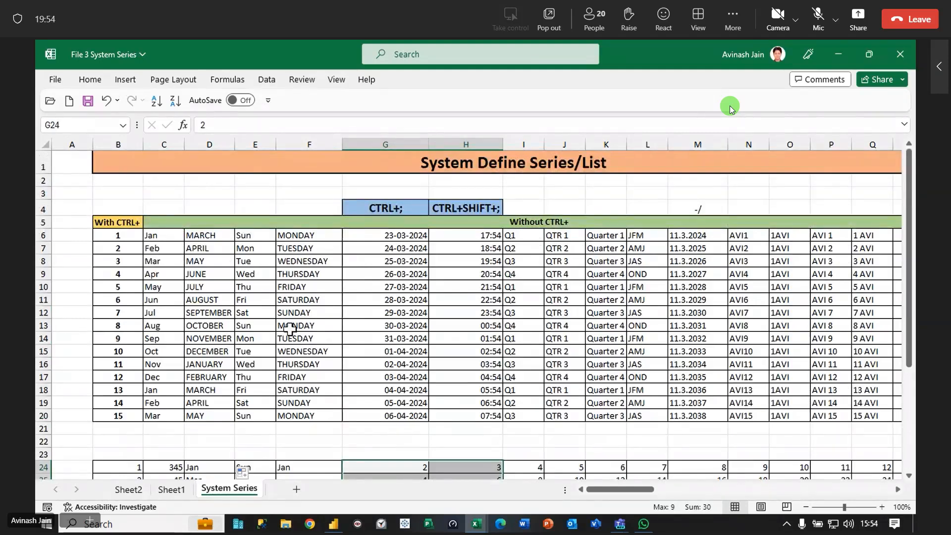
click(900, 54)
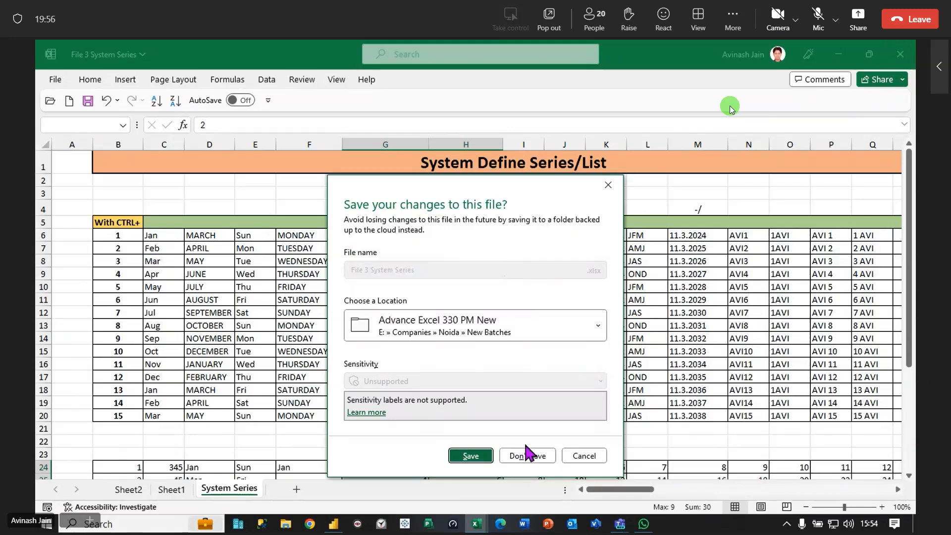
click(526, 456)
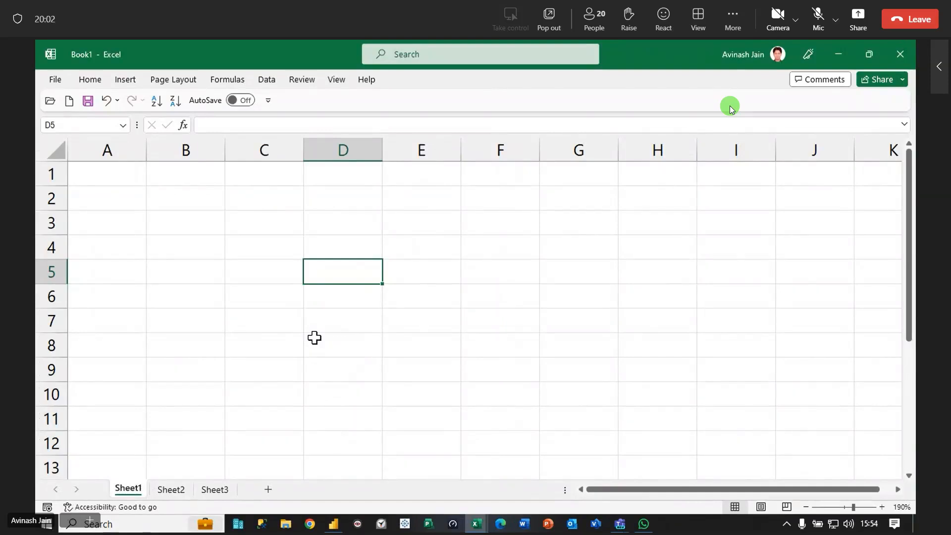
Close the blank Book1 workbook
click(314, 337)
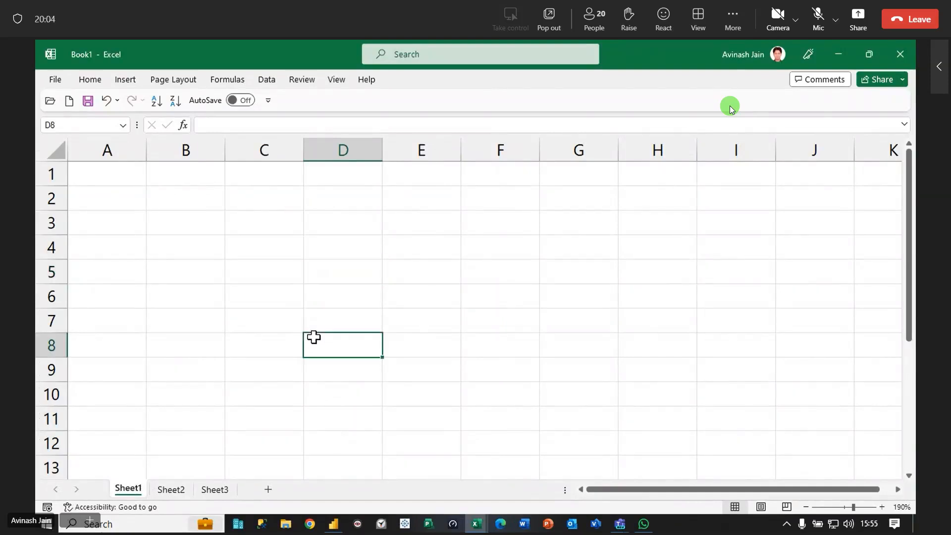
click(421, 320)
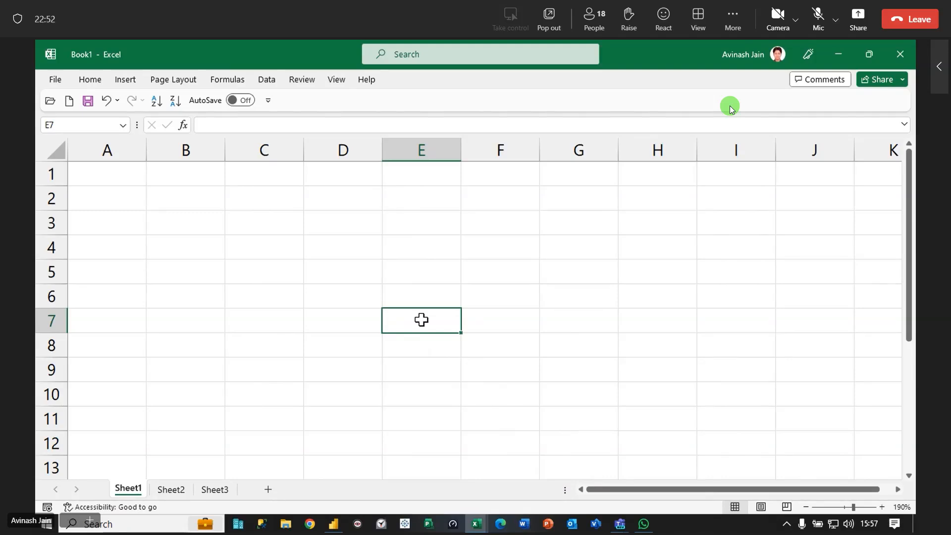
click(488, 220)
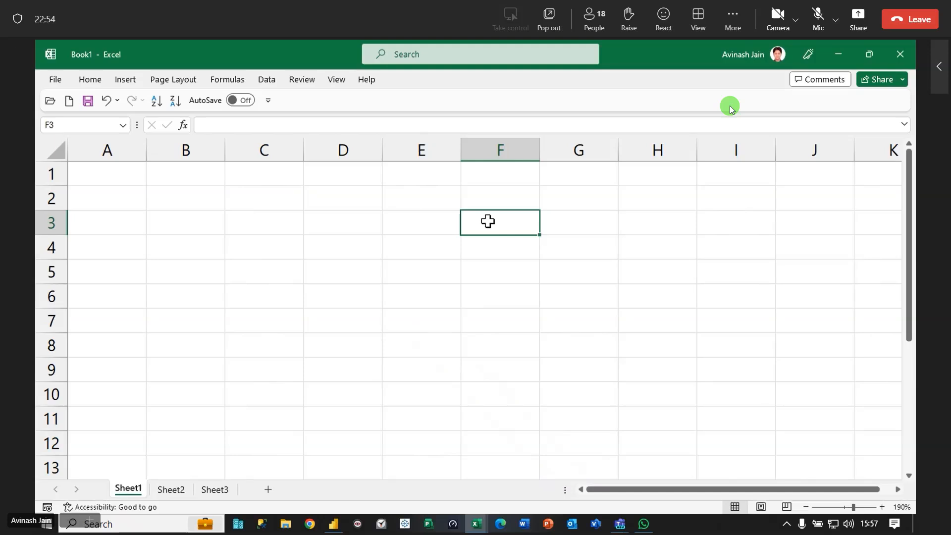
click(56, 84)
click(79, 416)
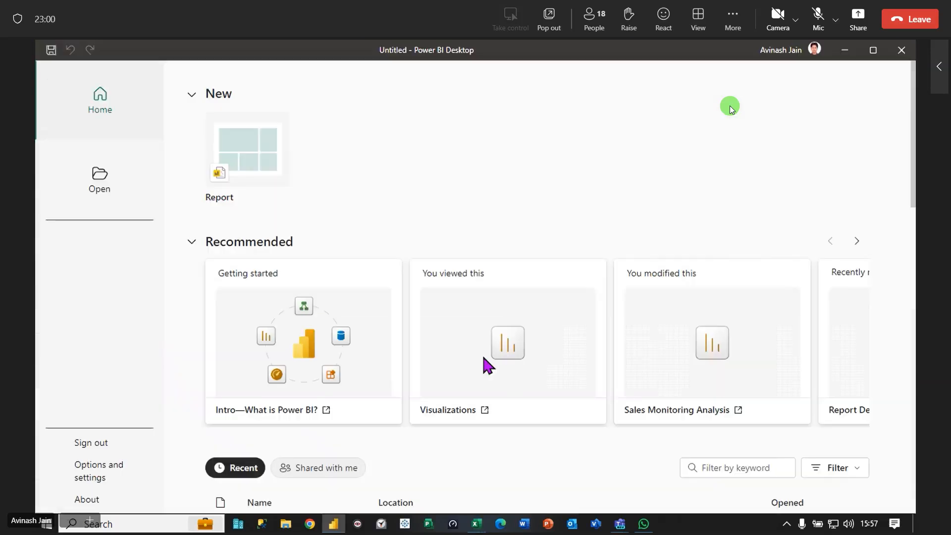
Switch back to Excel and close the File 4 Fill Series & Custom List and File 5 Clipboard workbooks
mouse_move(477, 523)
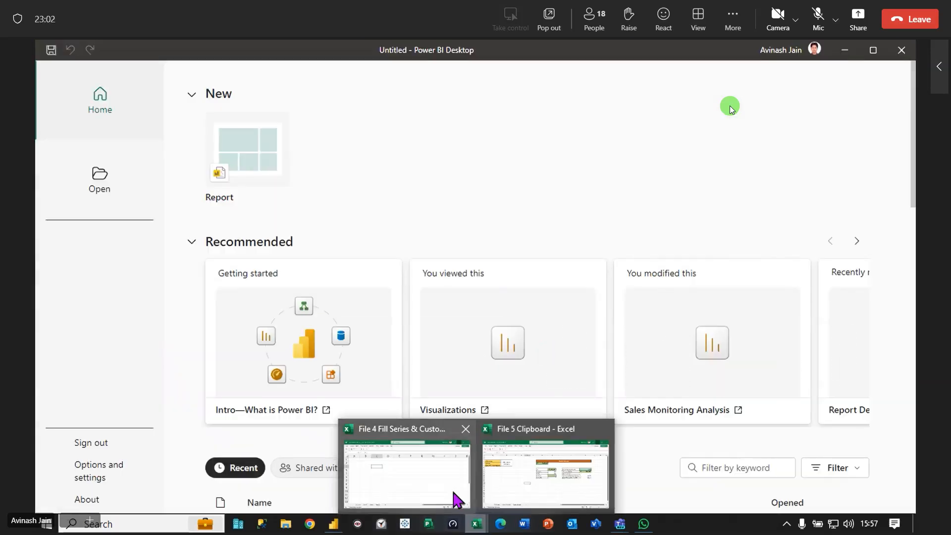
click(439, 469)
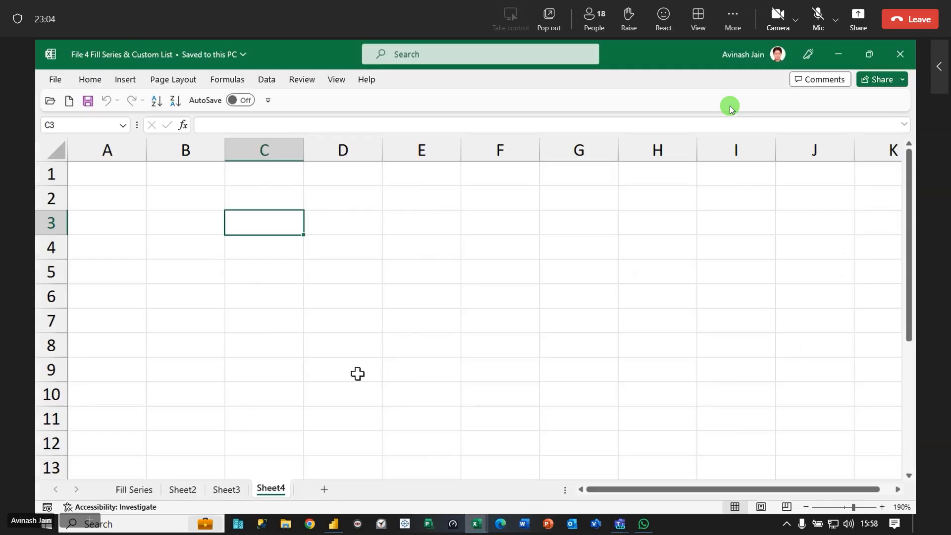
click(901, 54)
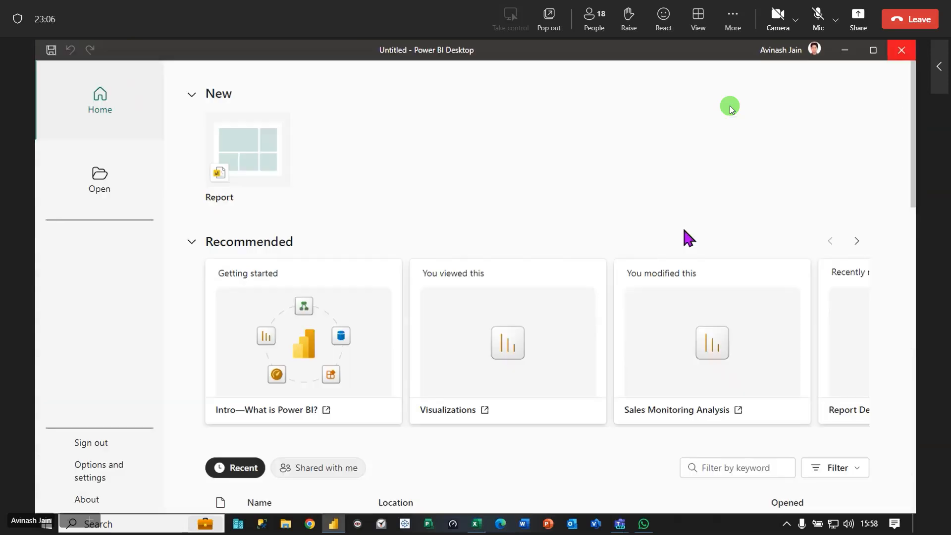
click(477, 524)
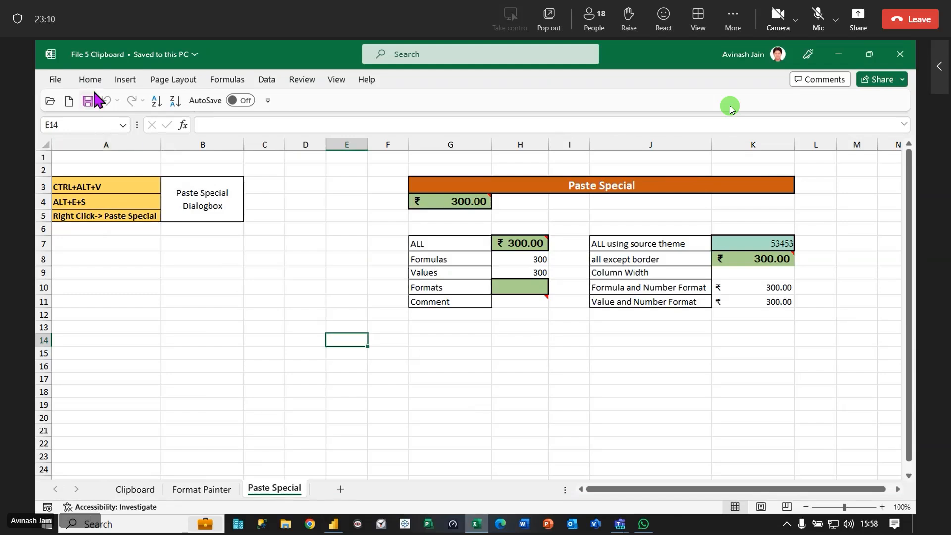
click(56, 80)
click(79, 406)
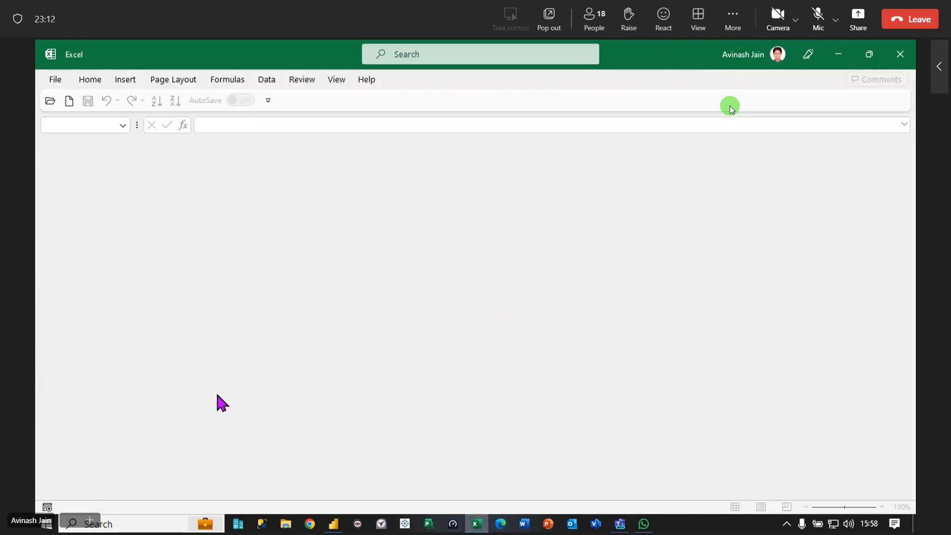
Open the recent workbook File 12 Date & Time and show its Justify sheet
click(56, 81)
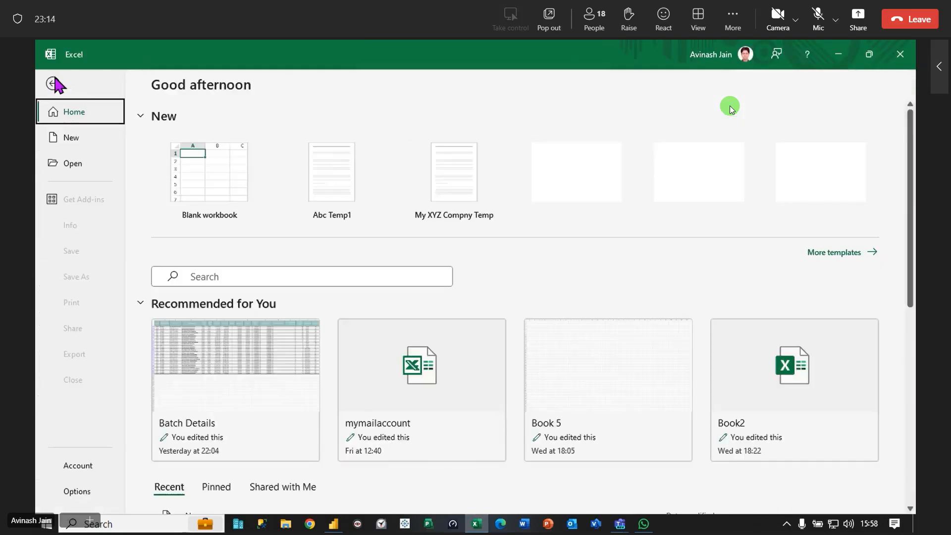
scroll(453, 367, down, 4)
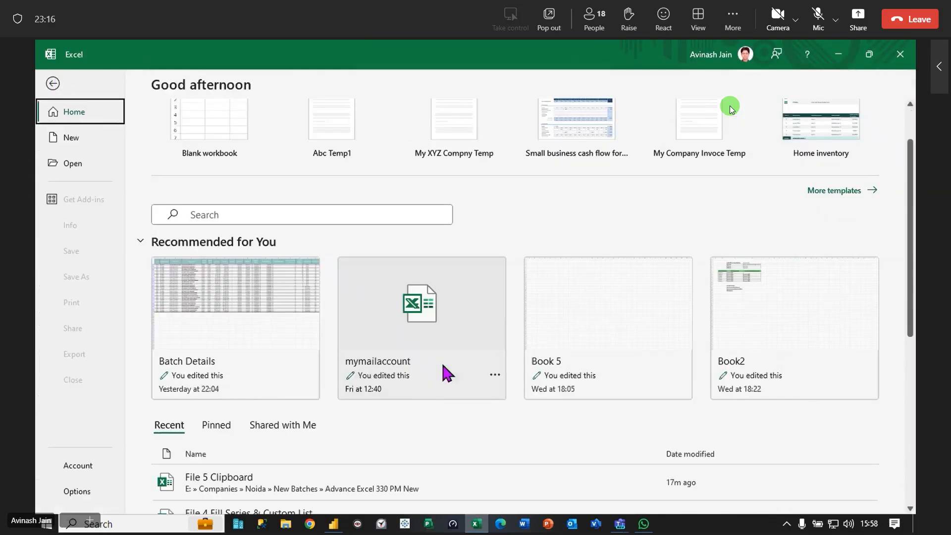
scroll(419, 352, down, 3)
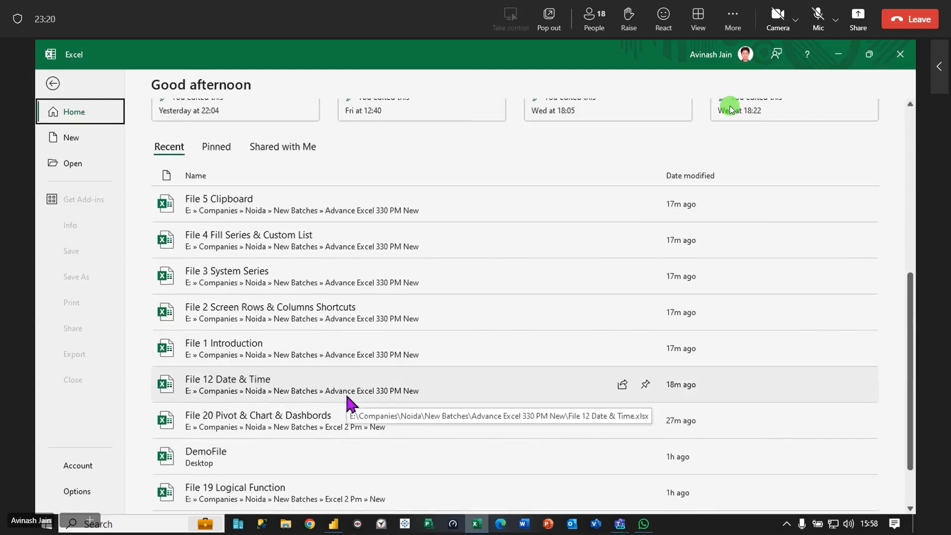
click(347, 405)
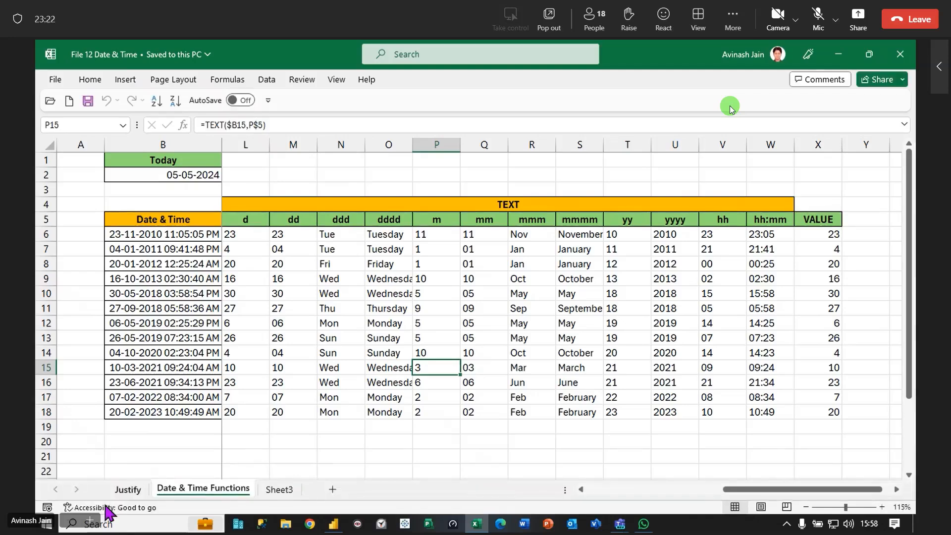
click(127, 489)
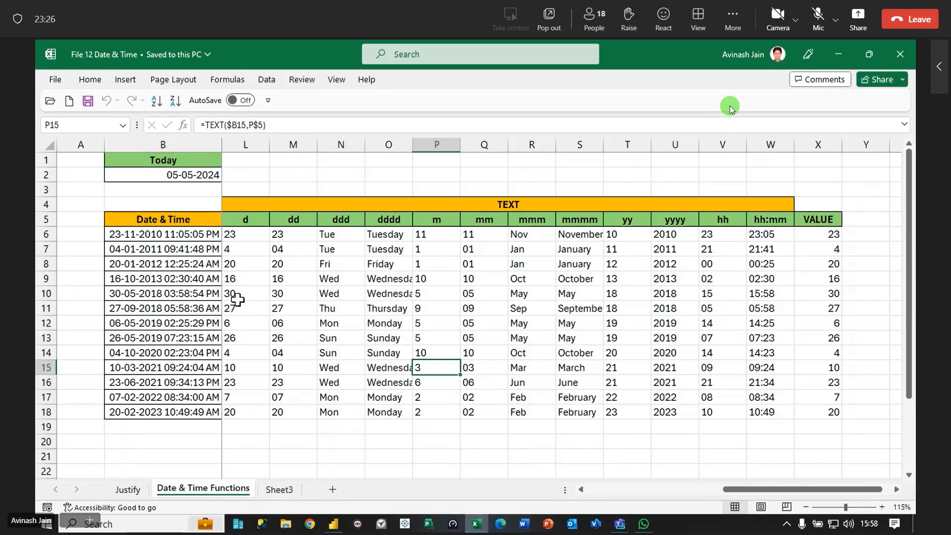
drag(743, 491, 324, 488)
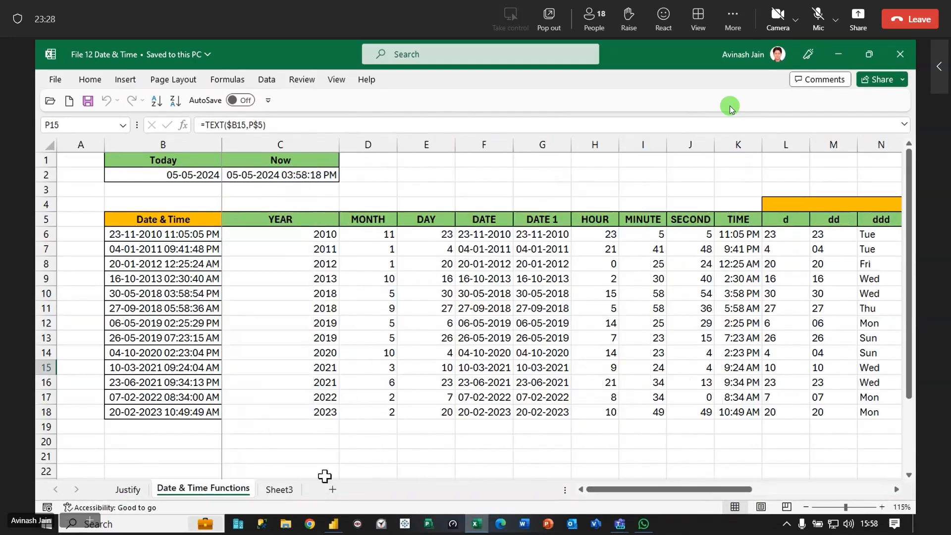
click(113, 371)
click(128, 490)
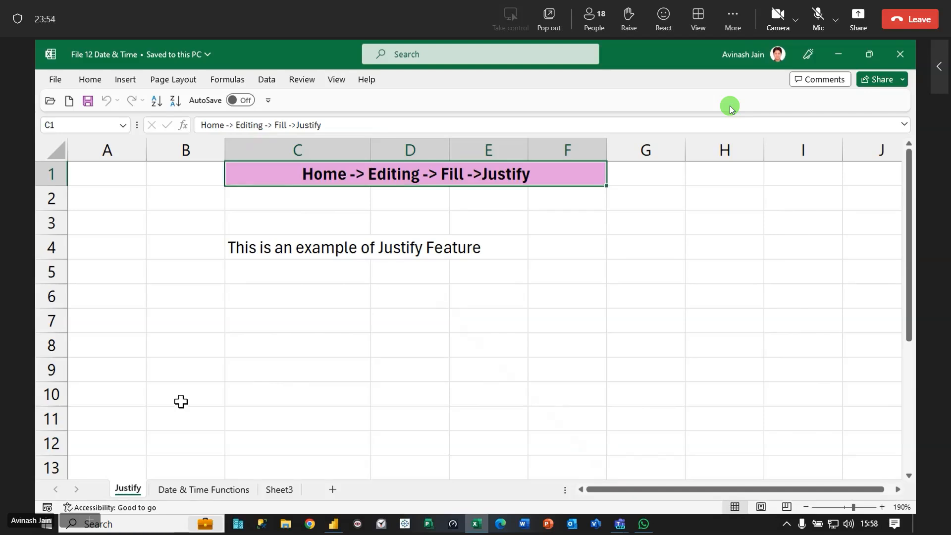
Enter a note in C2 below the Justify heading and apply a border to that cell
click(270, 207)
text(Row)
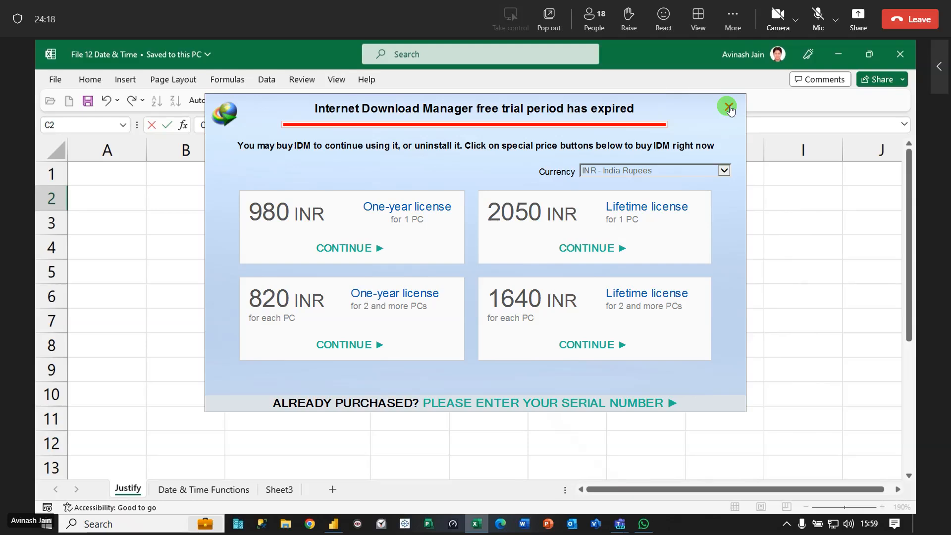
key(Return)
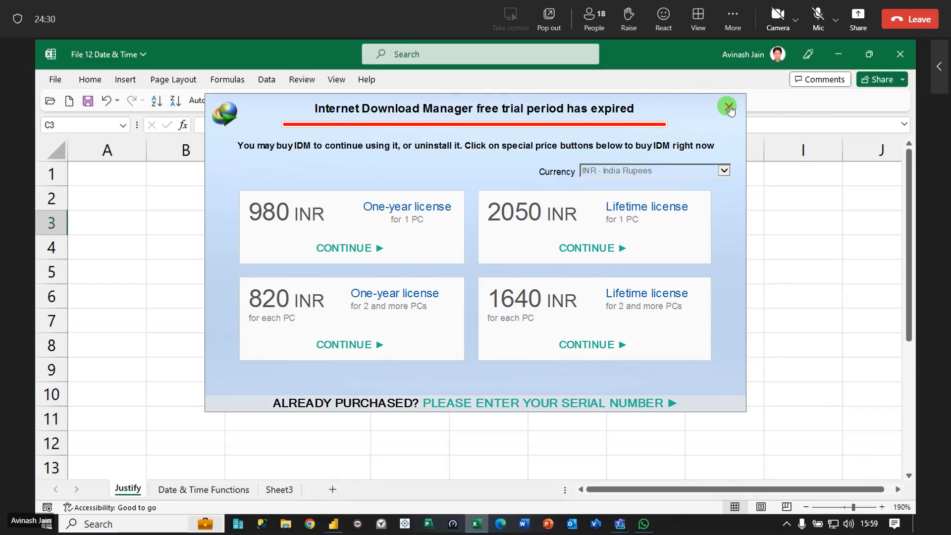
key(Up)
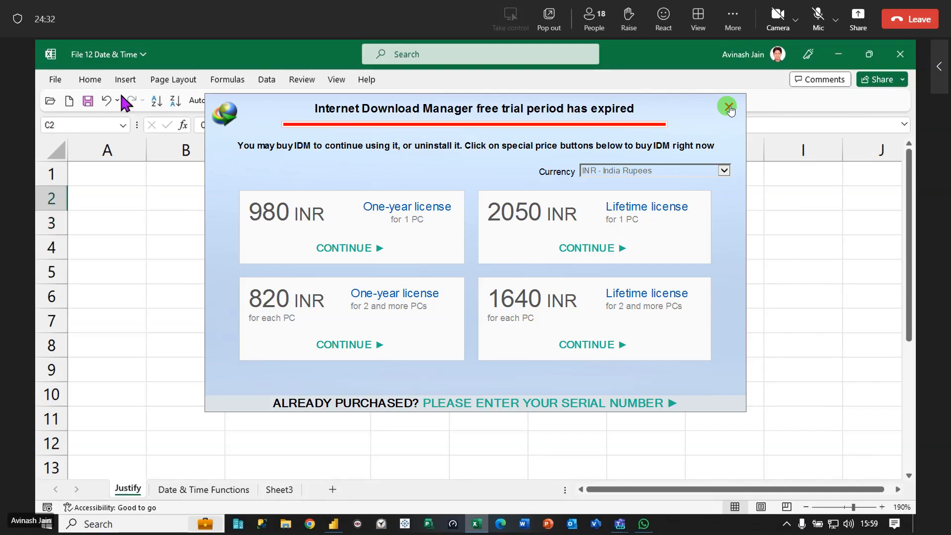
click(91, 81)
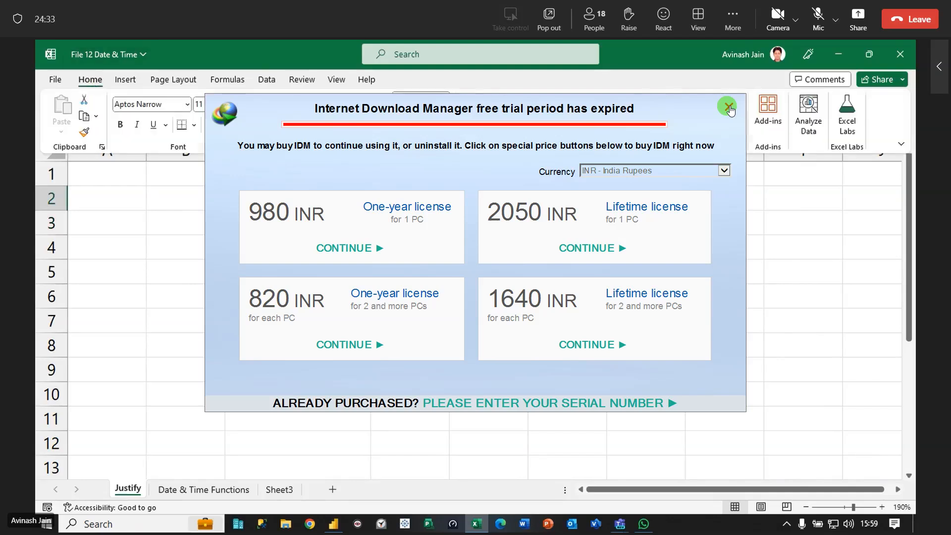
click(196, 124)
click(202, 273)
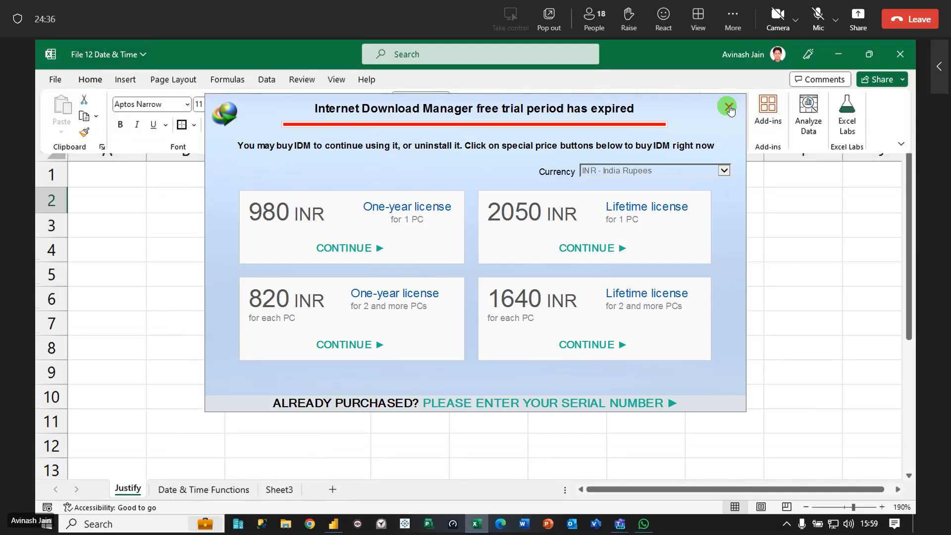
Try Fill Justify on the text in C4 to spread it into the rows below, and undo it
key(Down)
key(Down)
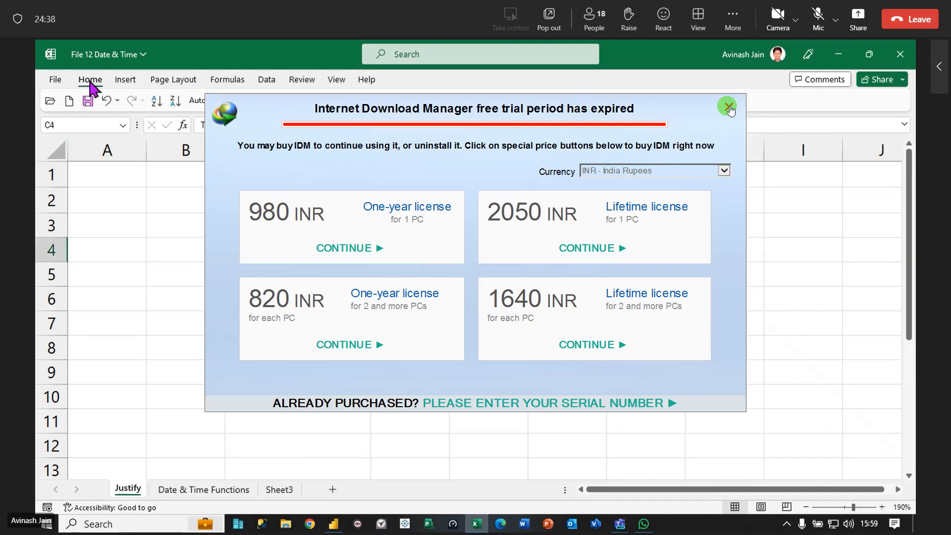
click(90, 80)
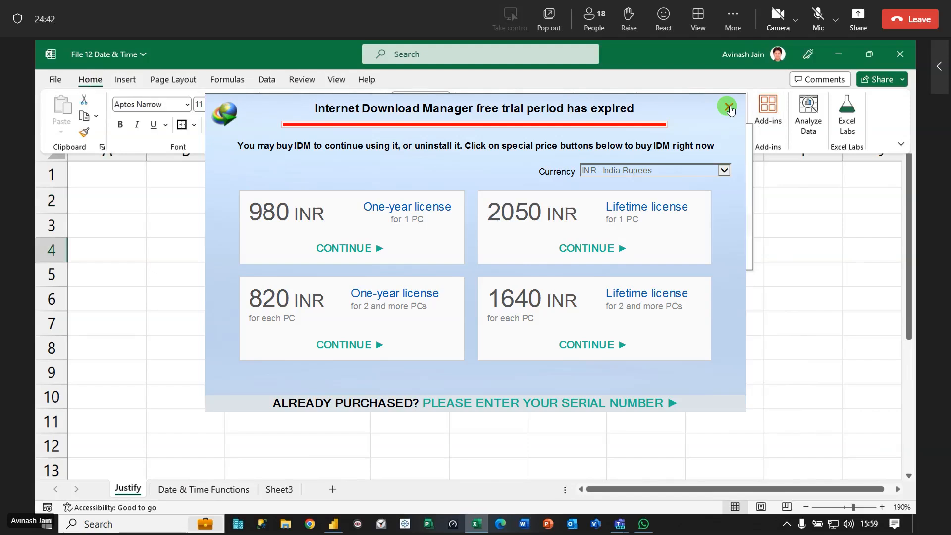
click(694, 242)
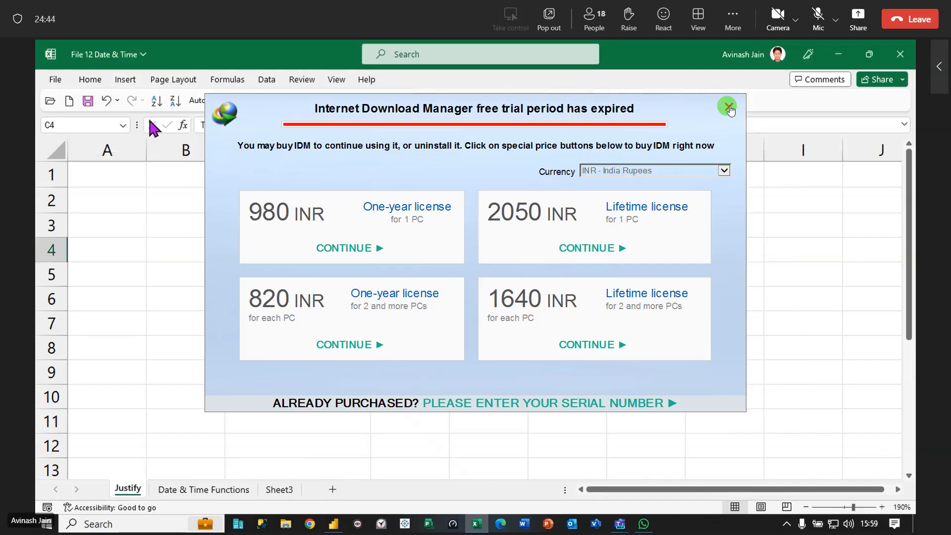
click(90, 80)
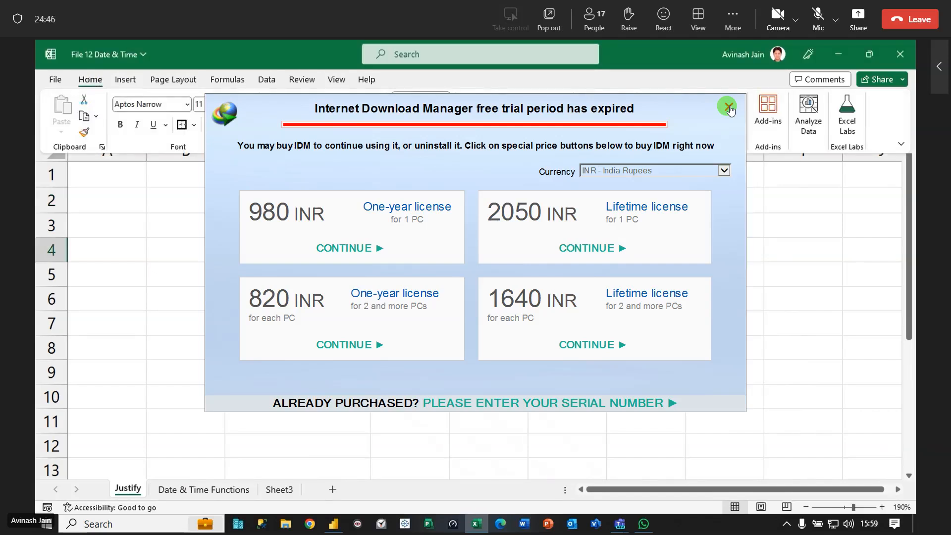
click(729, 107)
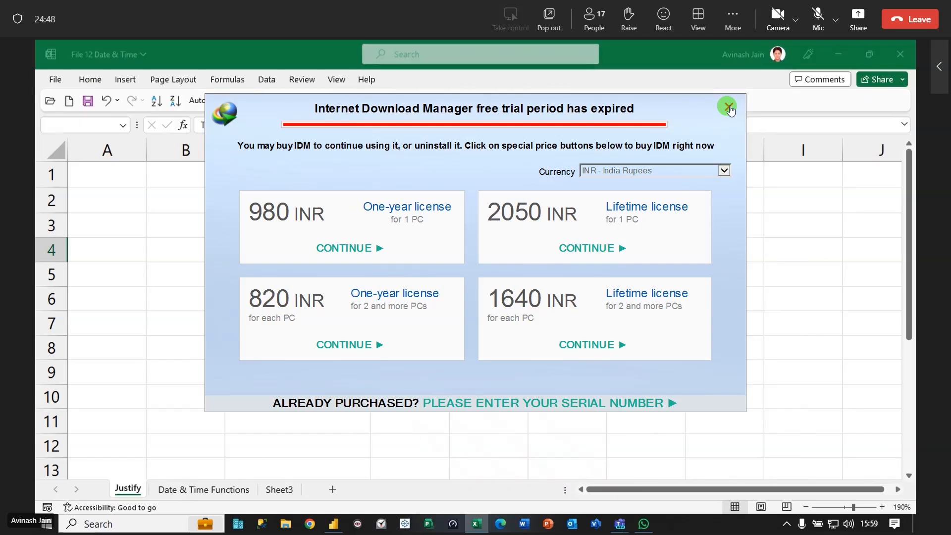
key(Return)
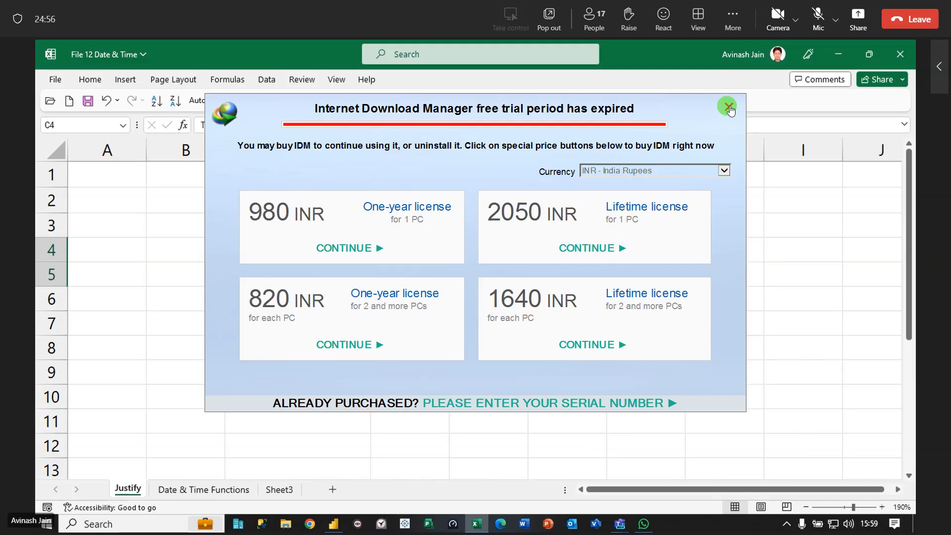
key(ctrl+z)
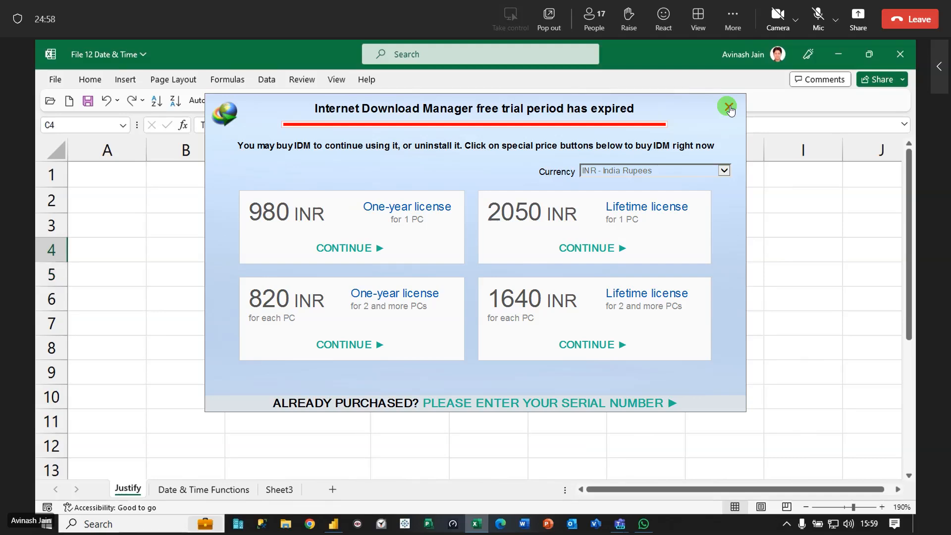
Narrow column C and apply Fill Justify to the text in C4 so it wraps into the rows below
drag(300, 150, 296, 150)
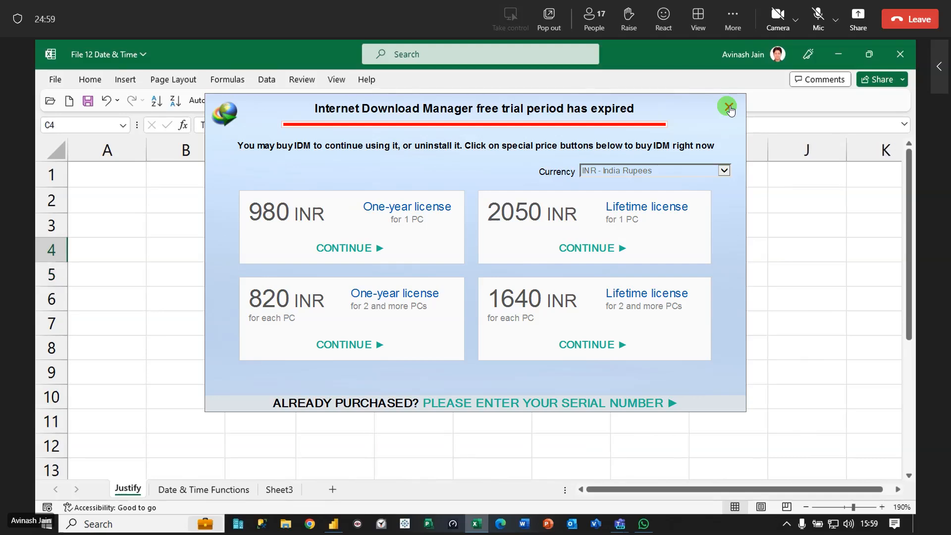
click(89, 80)
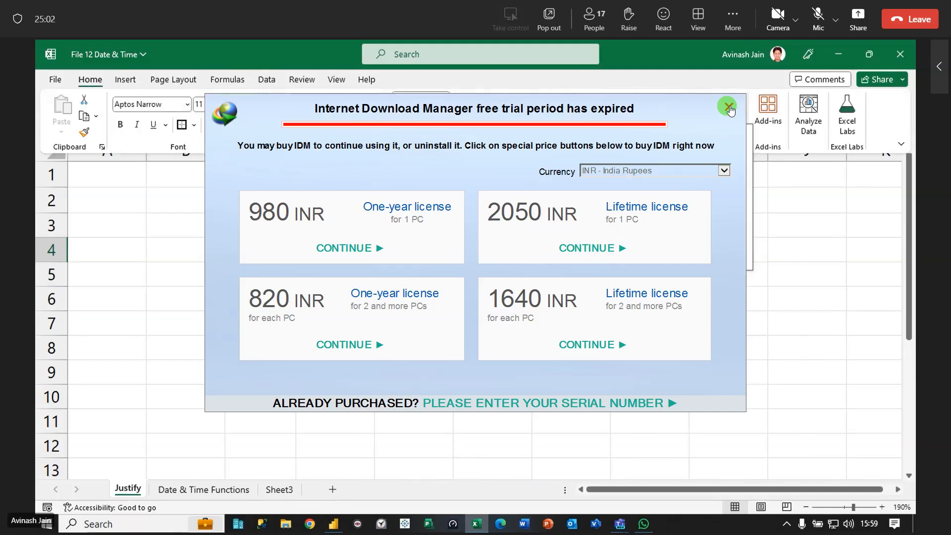
click(703, 241)
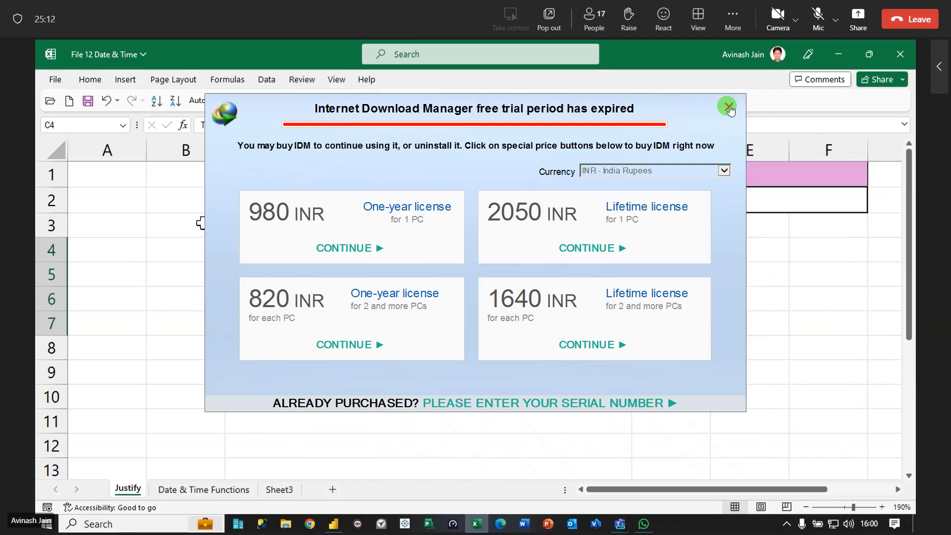
click(91, 81)
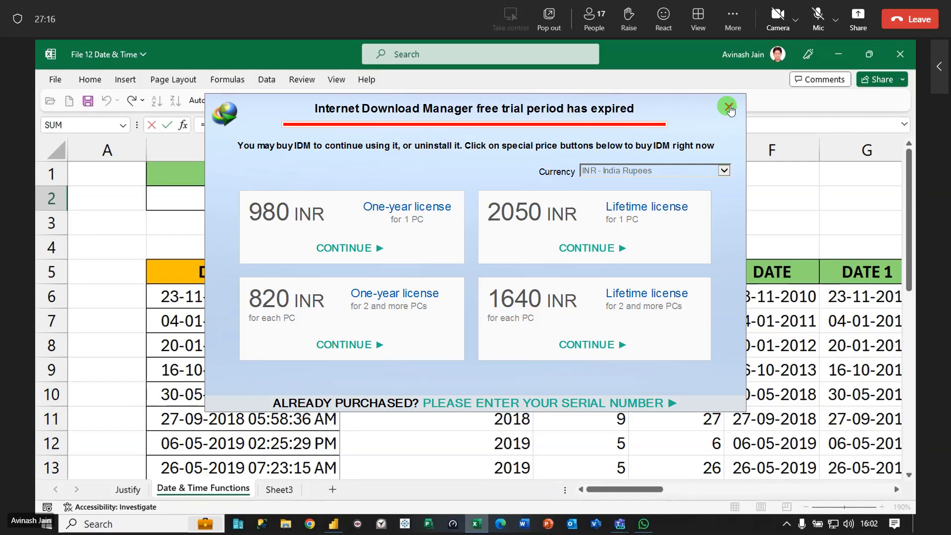
Examine the Today and Now formulas in B2 and C2 and the TIME formula in K6 on the Date & Time Functions sheet
key(Return)
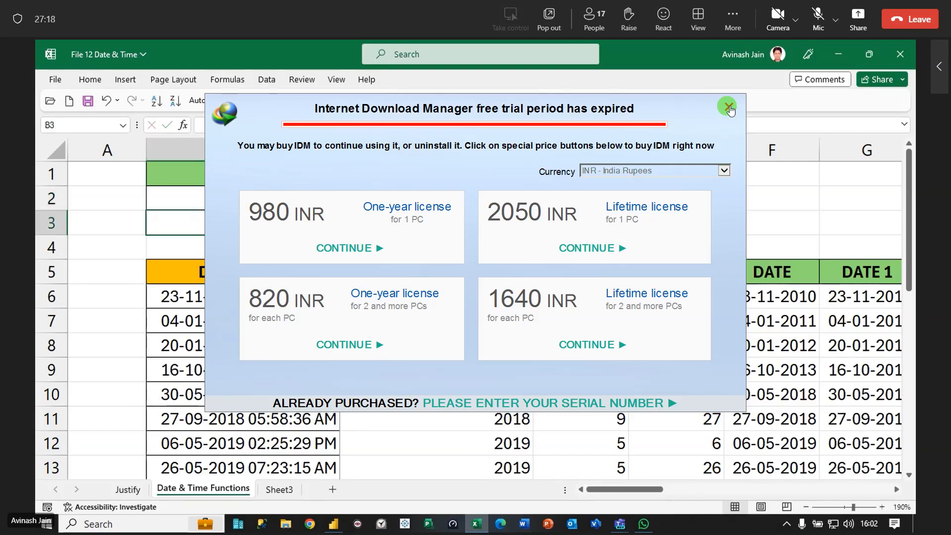
click(436, 198)
click(90, 80)
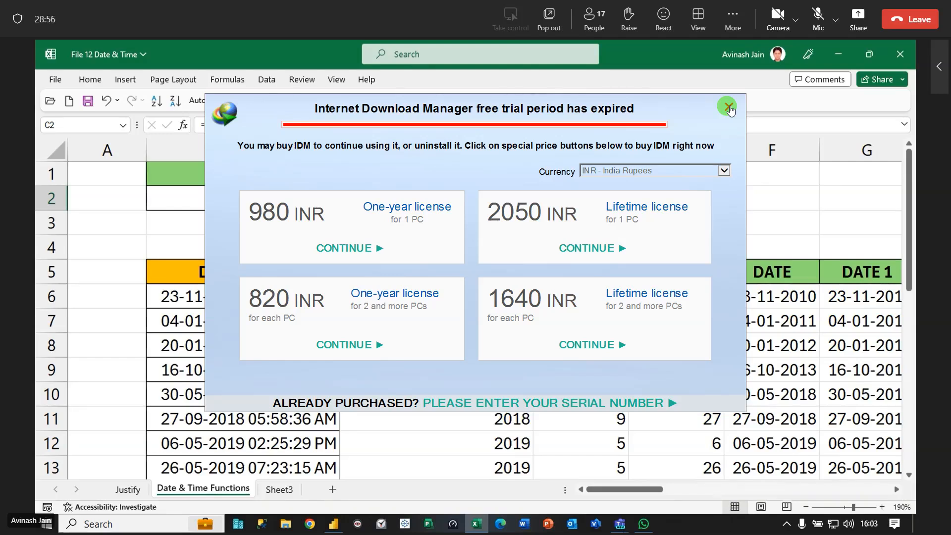
scroll(731, 110, down, 4)
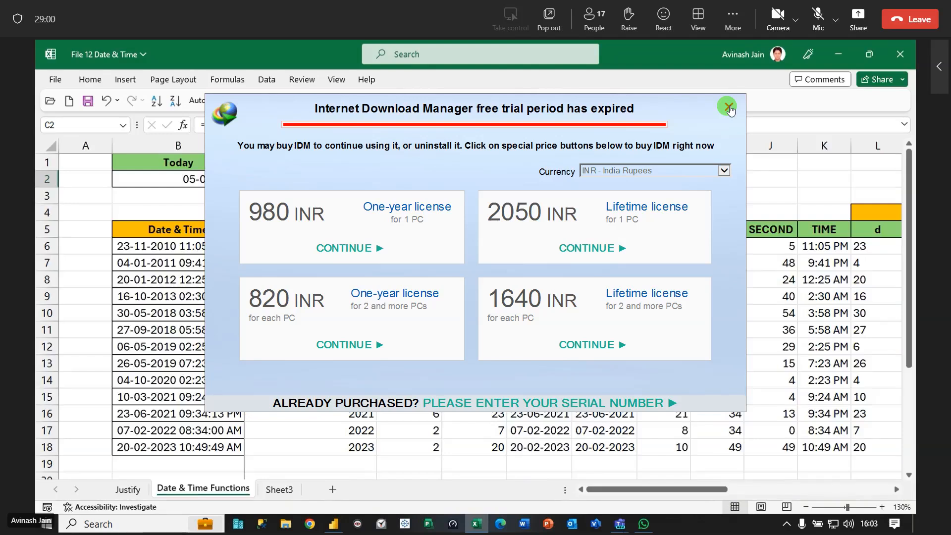
double_click(824, 247)
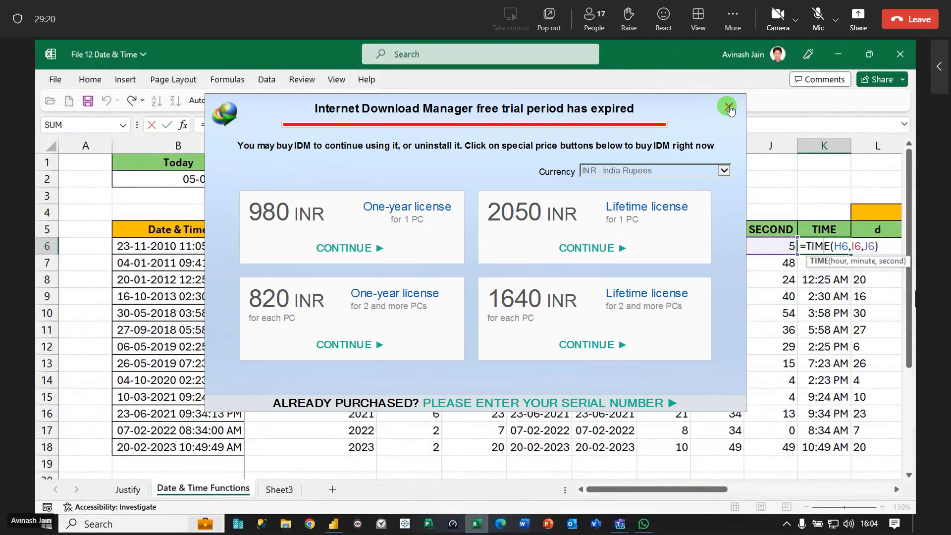
key(ctrl+Return)
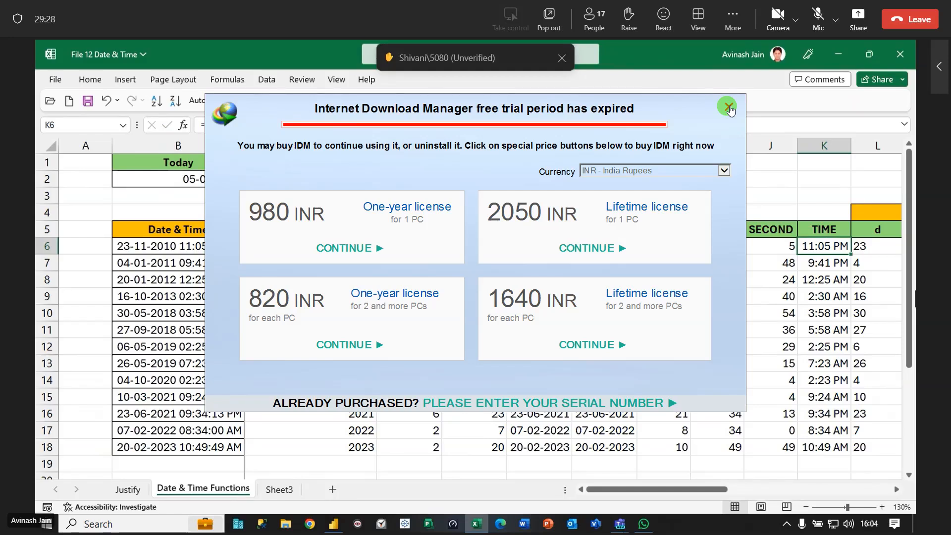
Enter a formula in E2 that returns the current time, and enter it a second time in the same cell
click(474, 179)
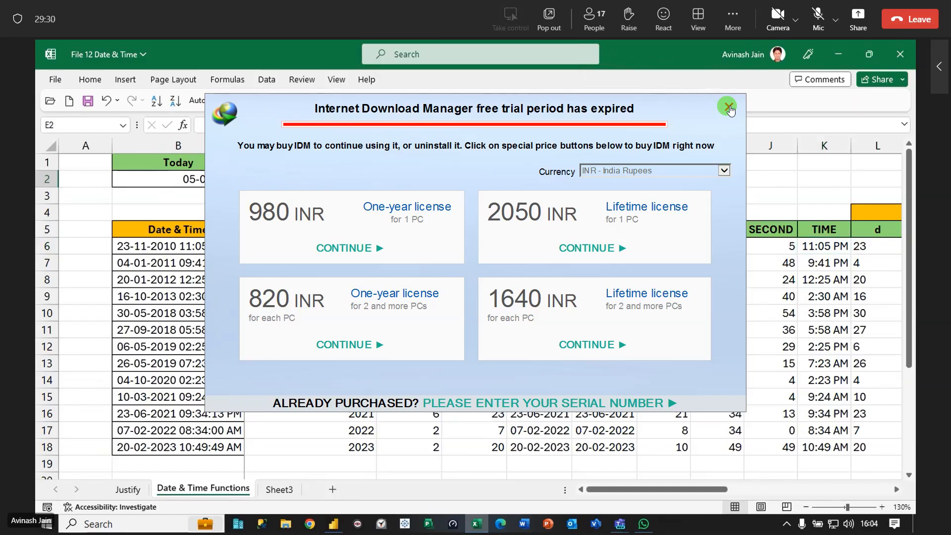
text(=)
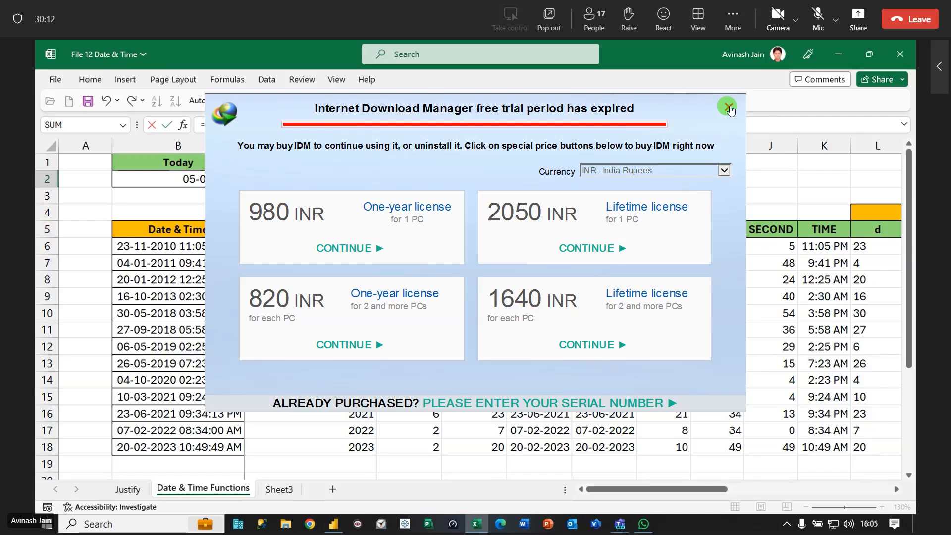
key(Return)
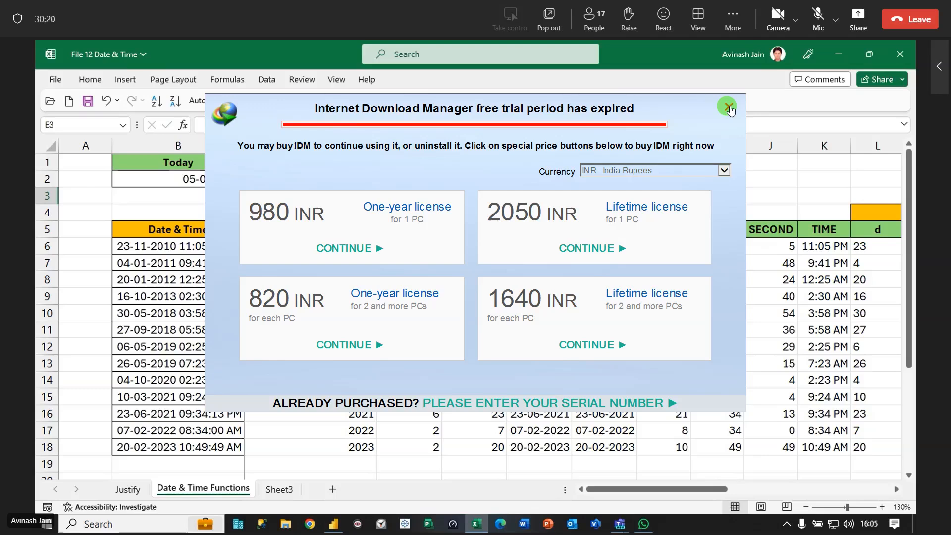
key(Up)
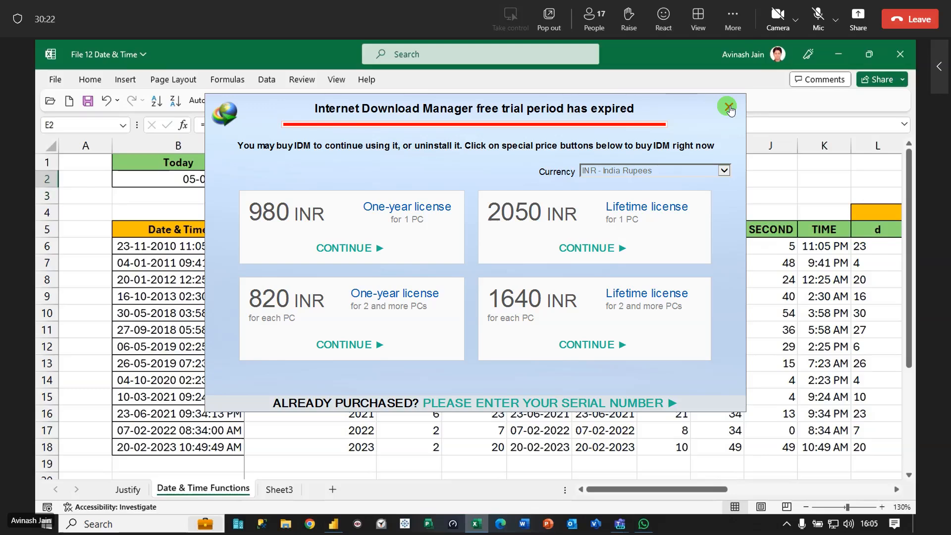
text(=)
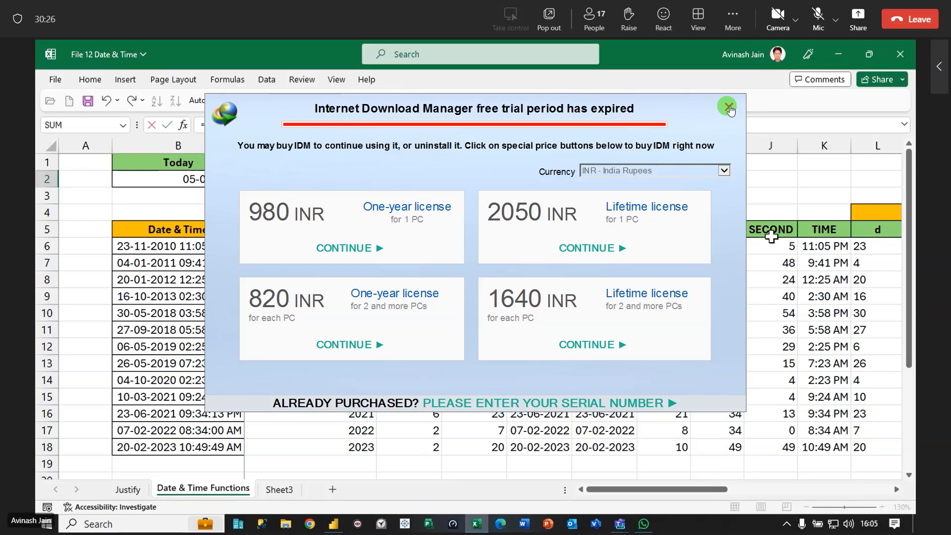
key(Return)
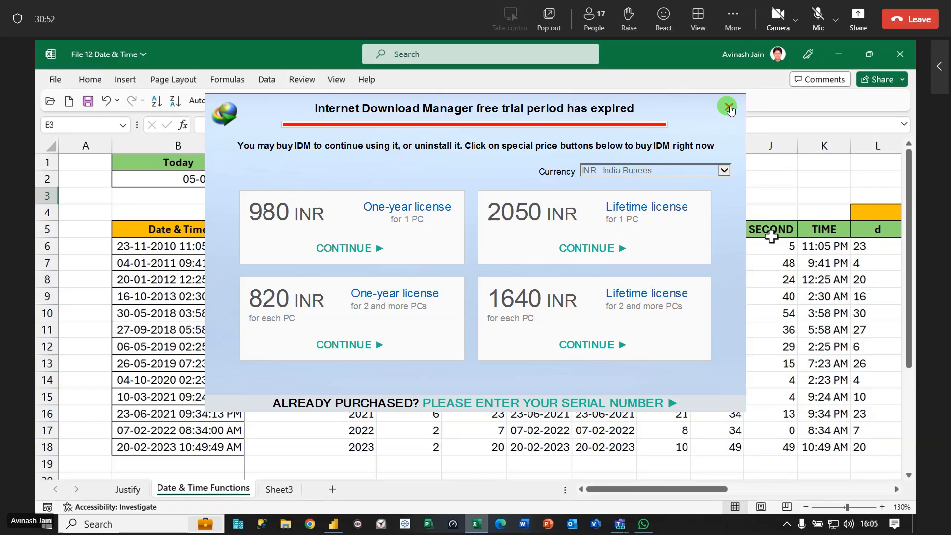
Examine the YEAR formula in C6 that refers to B6 and reconfirm the time formula in E2
key(Up)
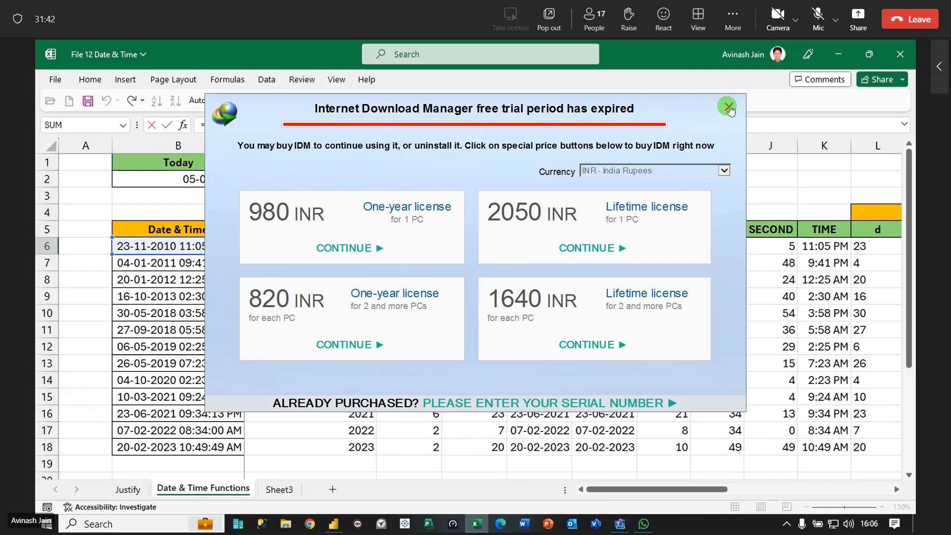
key(Return)
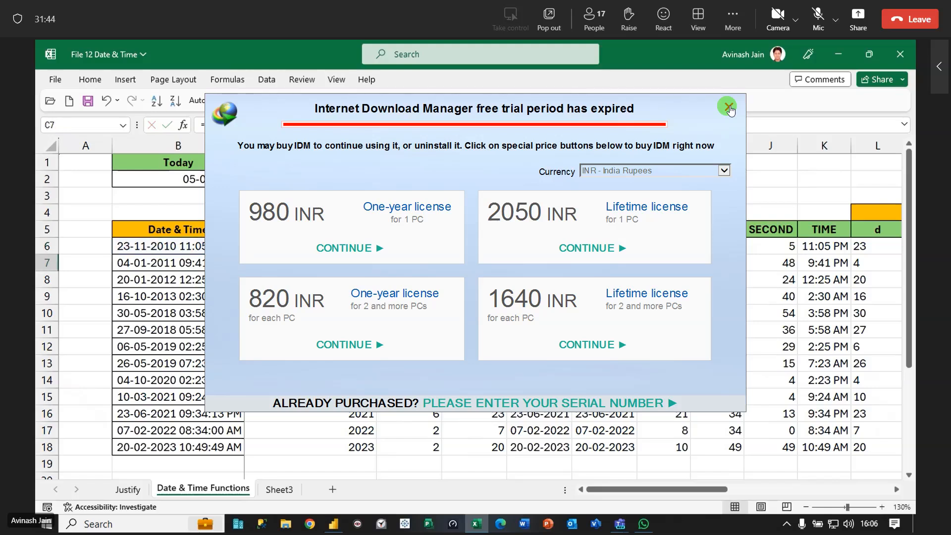
key(Up)
key(F2)
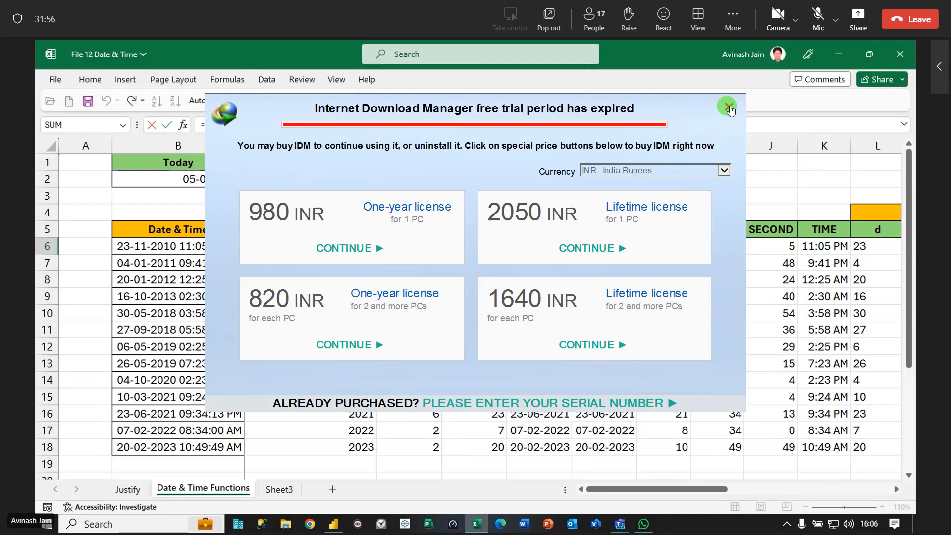
key(Return)
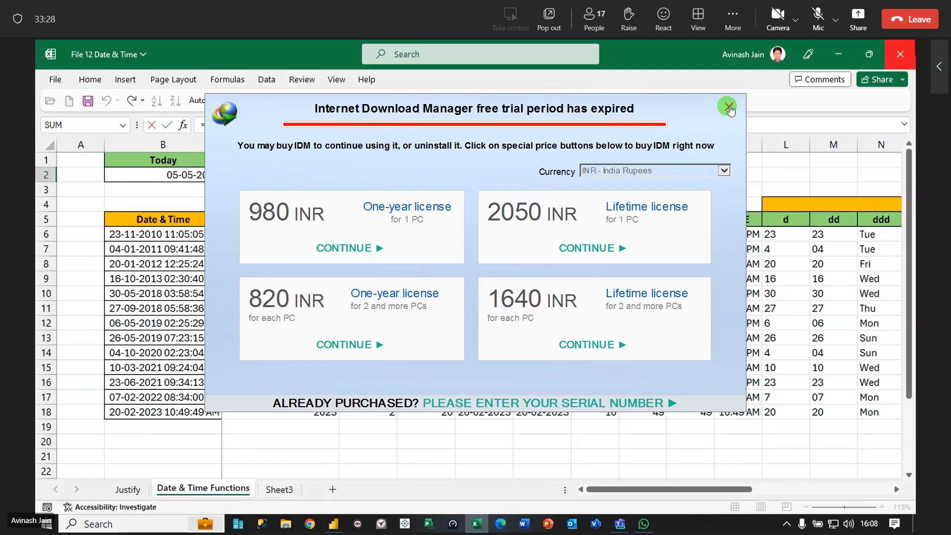
key(Return)
Examine the TEXT formulas in row 6, from M6 under the dd heading to O6 under the dddd heading
drag(722, 490, 845, 489)
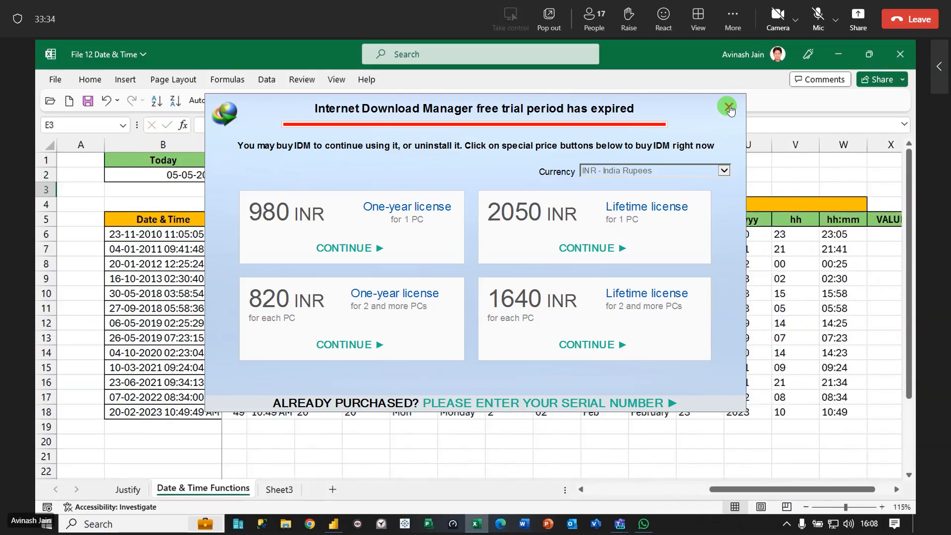
click(366, 234)
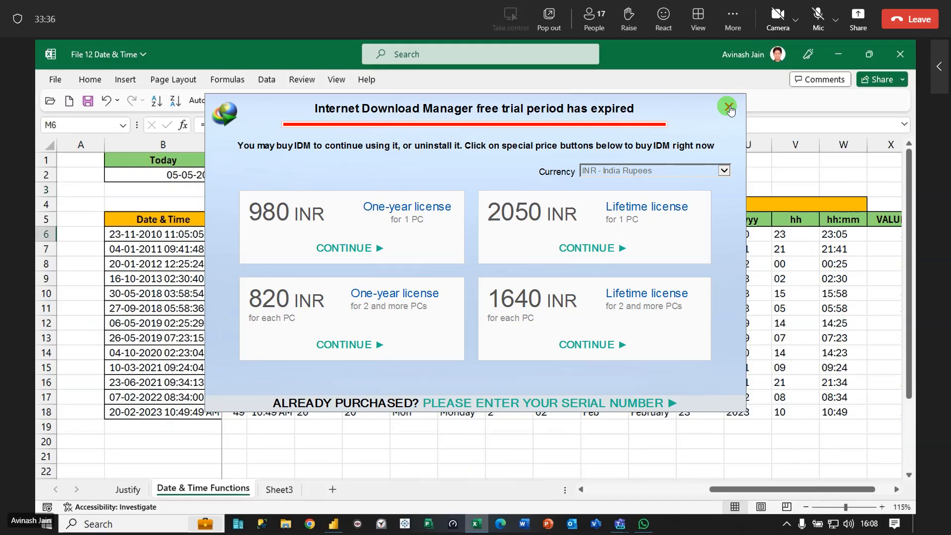
key(Right)
key(Right)
key(F2)
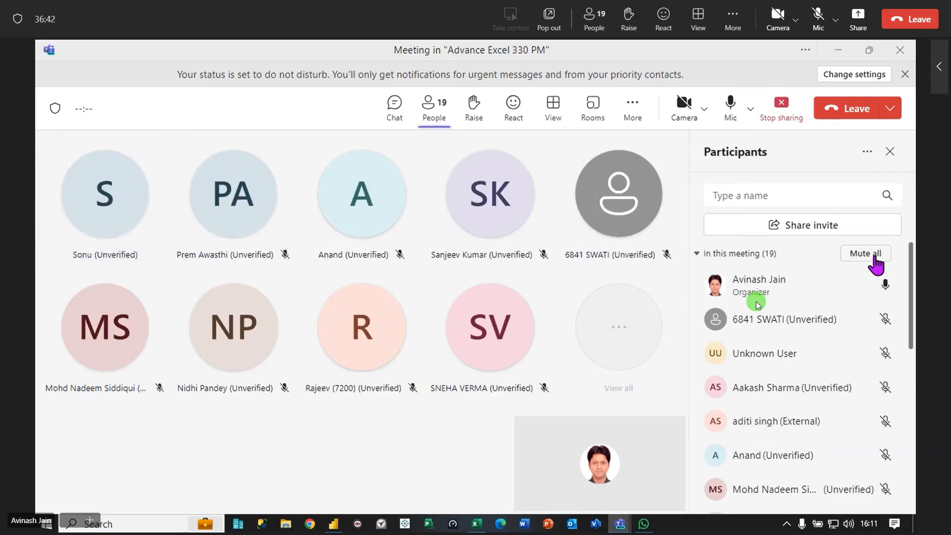
Switch from the Teams meeting window to the File 12 Date & Time workbook and deselect the TEXT range
click(839, 51)
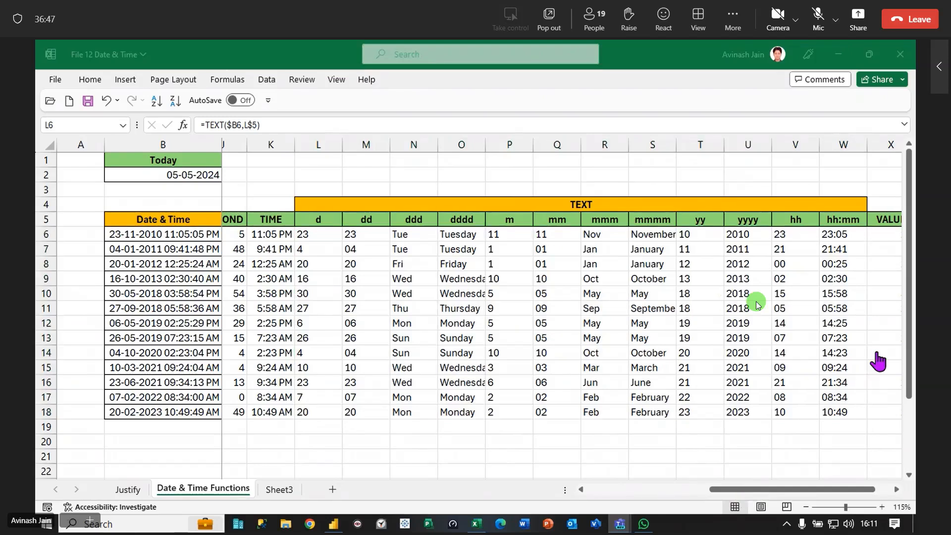
click(741, 490)
drag(724, 490, 601, 490)
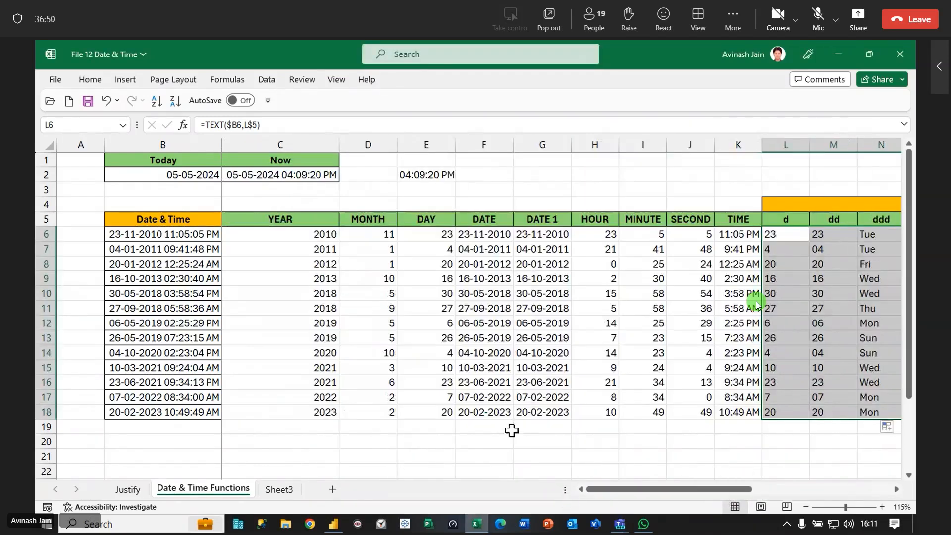
click(426, 440)
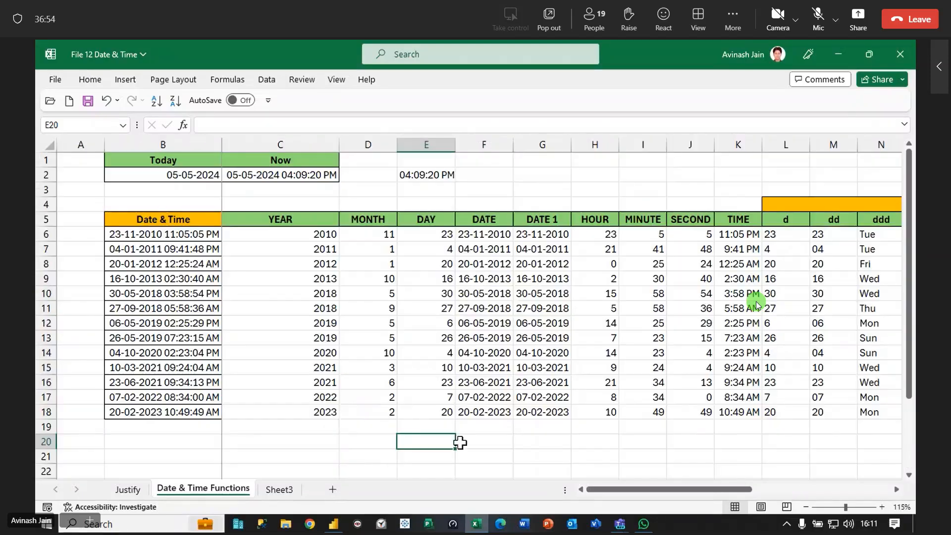
scroll(276, 424, down, 2)
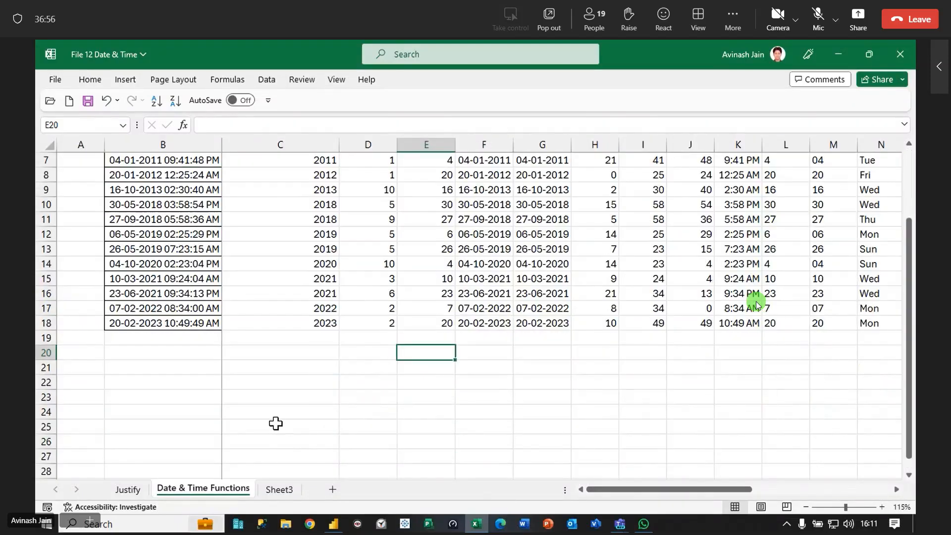
scroll(276, 424, up, 1)
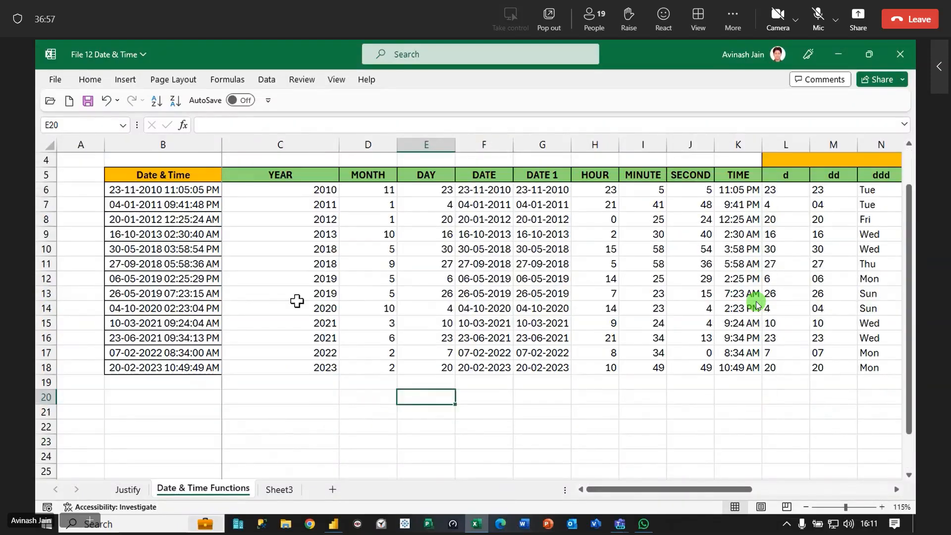
Apply all borders to the formula results from C6 through X18 on the Date & Time Functions sheet
click(288, 187)
key(ctrl+shift+End)
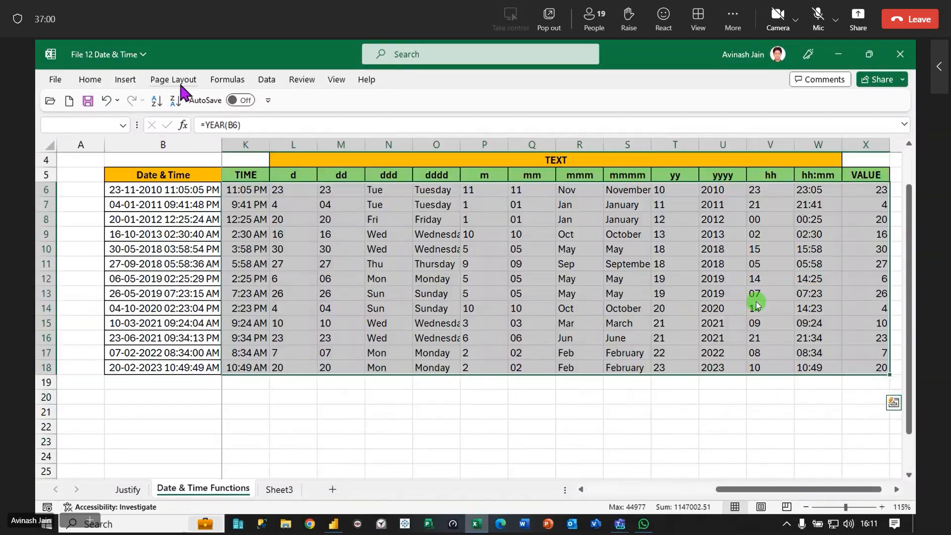
click(97, 86)
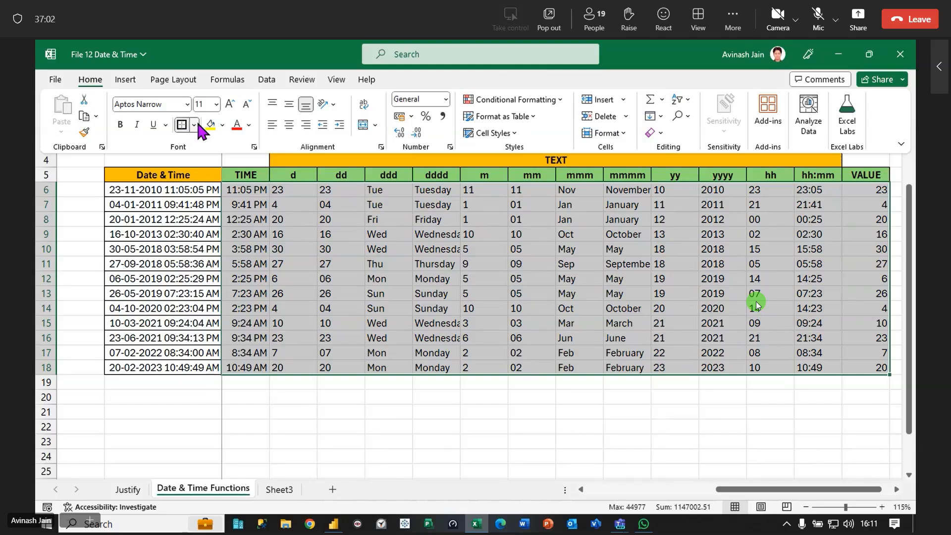
click(195, 124)
click(223, 261)
click(486, 320)
drag(737, 493, 569, 469)
scroll(418, 328, up, 1)
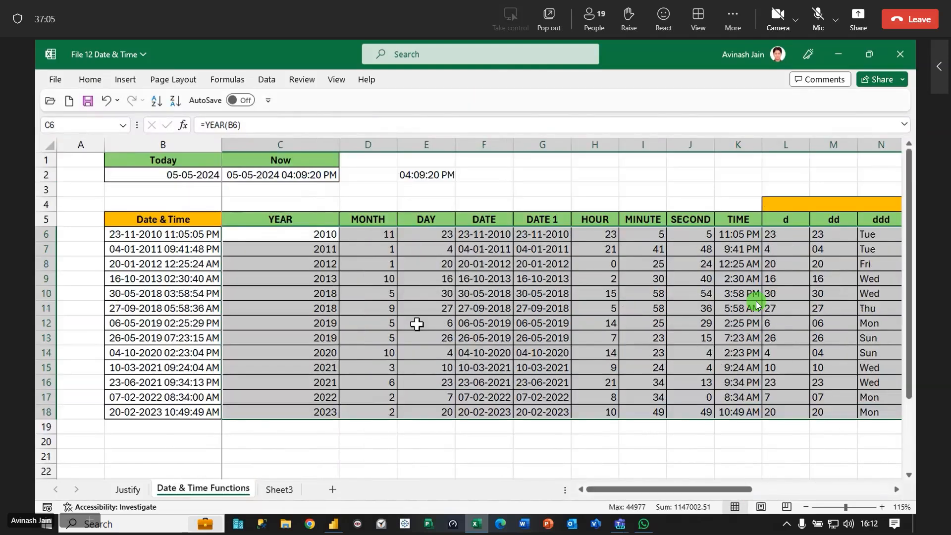
Reconfirm the TEXT(NOW()) time formula in E2 and recalculate the sheet several times to refresh the current time
click(431, 174)
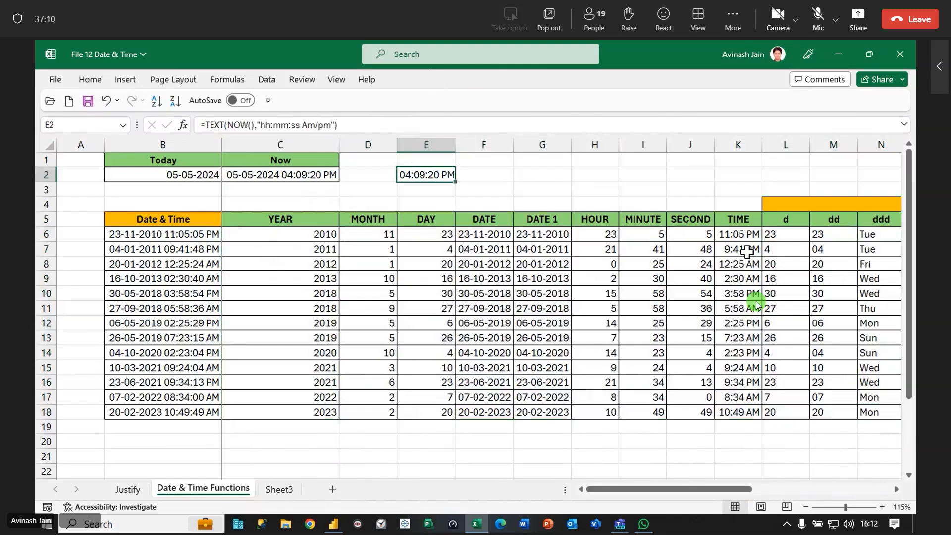
key(F2)
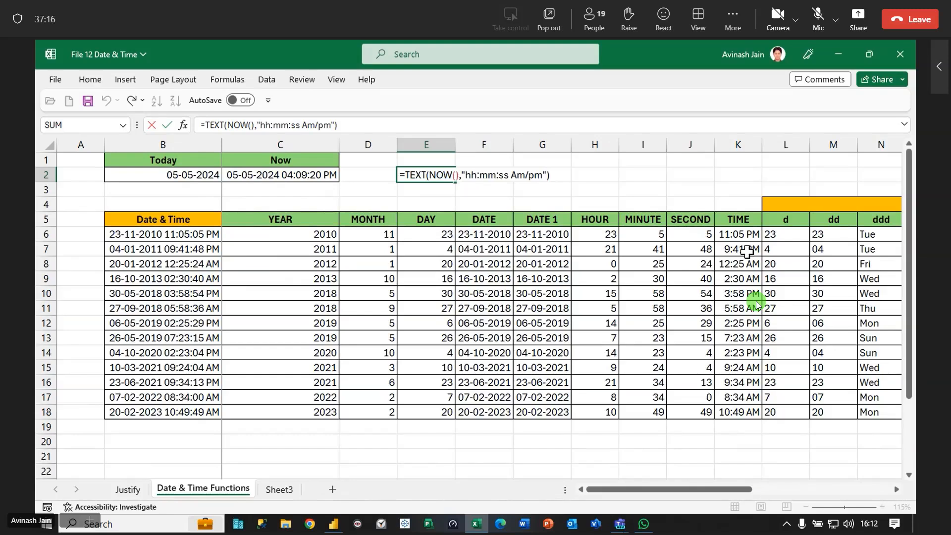
key(ctrl+Return)
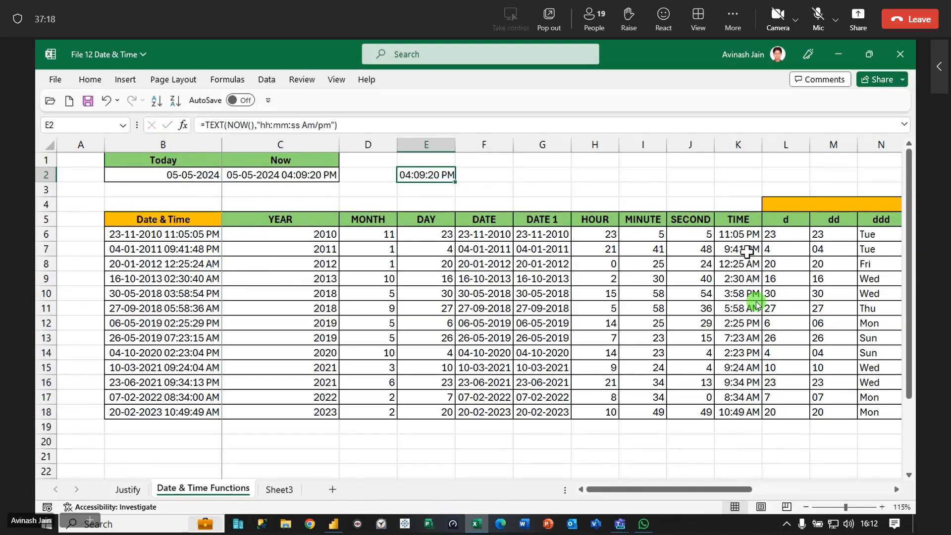
key(F9)
key(F9)
key(F9)
key(F9)
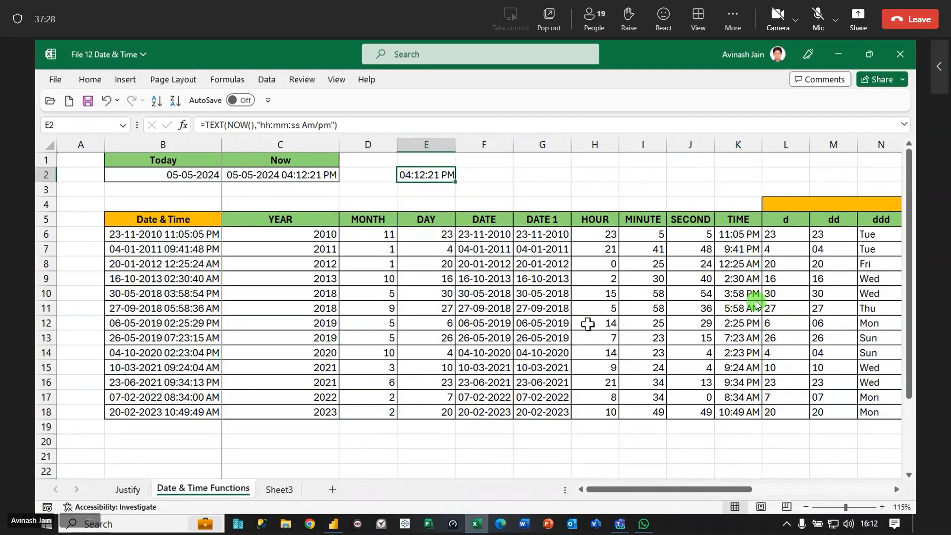
Copy the Date & Time column, header included, from B5:B18 to a new table starting at B21
scroll(265, 276, down, 1)
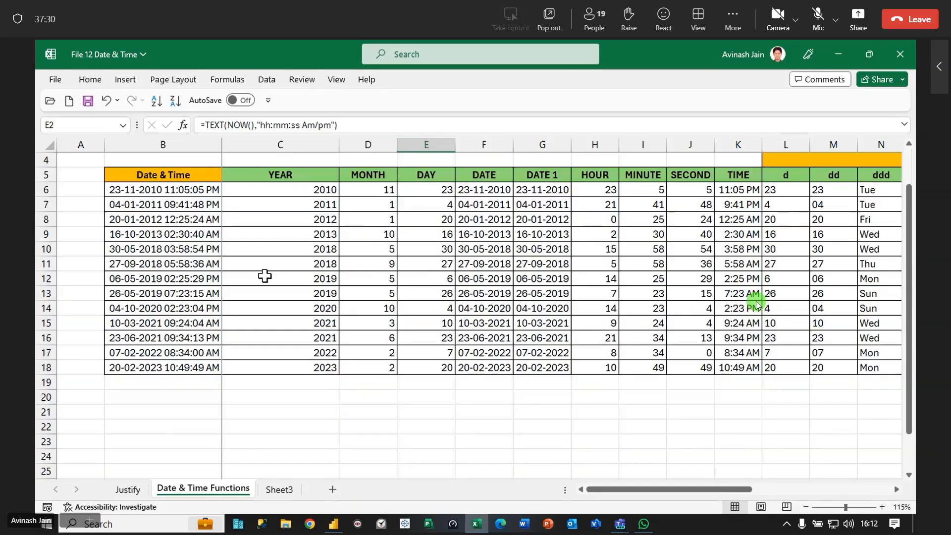
click(189, 178)
shift+click(200, 372)
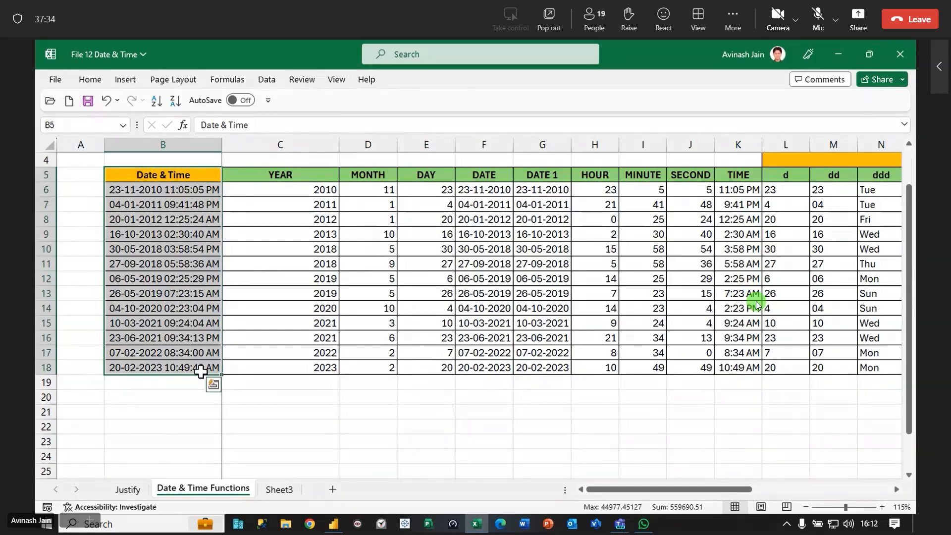
key(ctrl+c)
click(171, 411)
key(ctrl+v)
scroll(288, 399, down, 3)
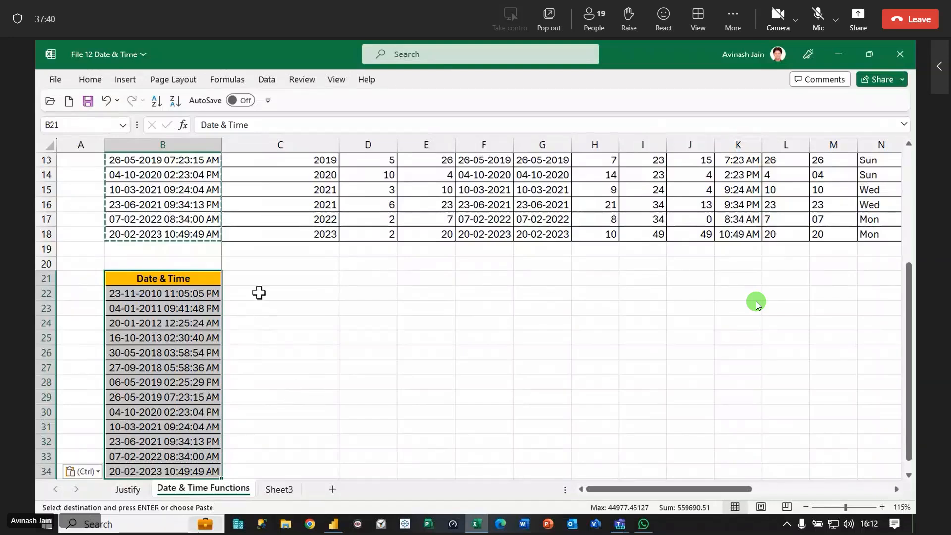
Copy the YEAR heading into C21 and clear its text so only the green header formatting remains
click(257, 278)
scroll(277, 303, up, 4)
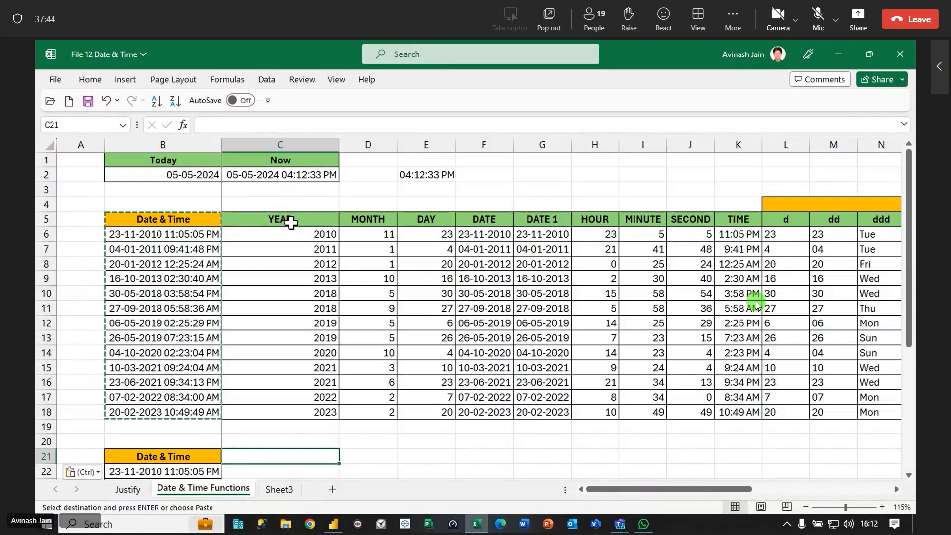
scroll(276, 335, down, 3)
key(ctrl+v)
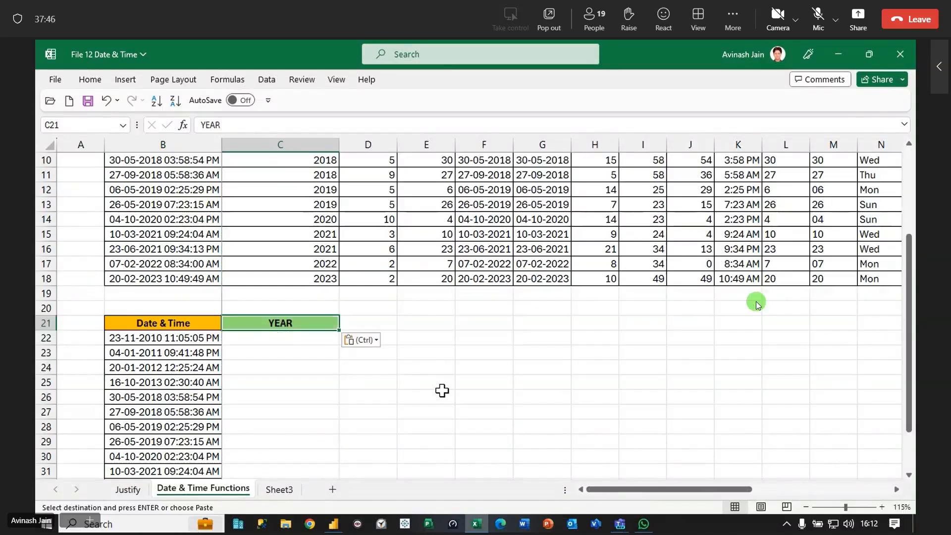
key(Escape)
key(Delete)
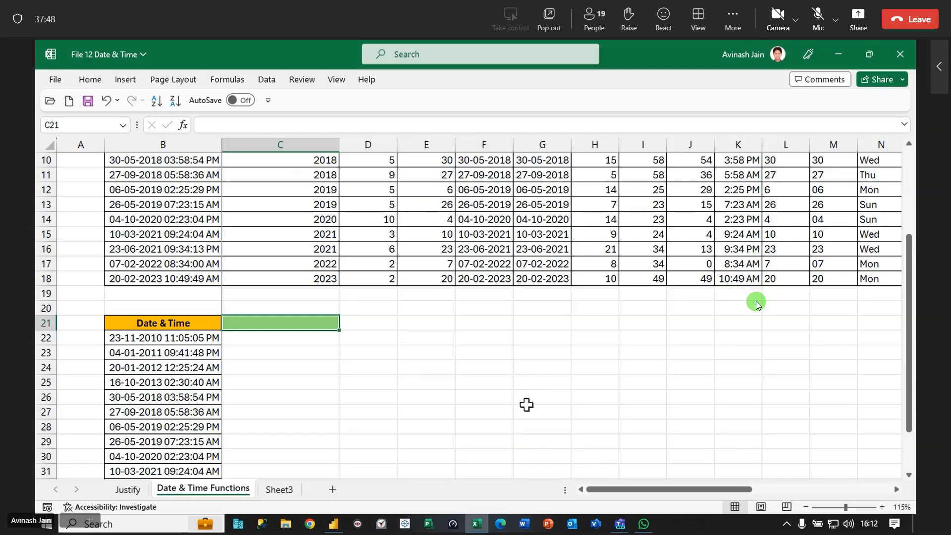
Enter the heading WEEKDAY in C21 beside the copied Date & Time header
scroll(527, 405, up, 3)
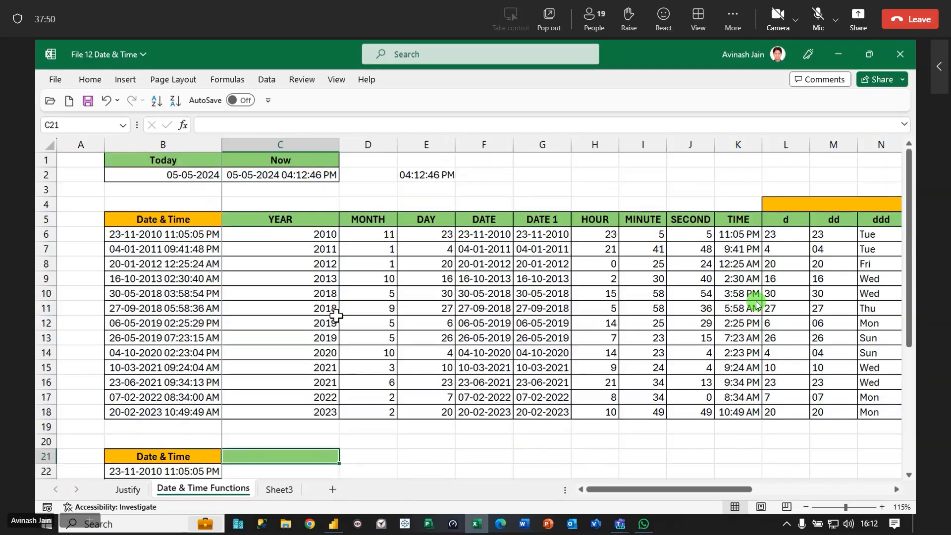
scroll(526, 405, down, 3)
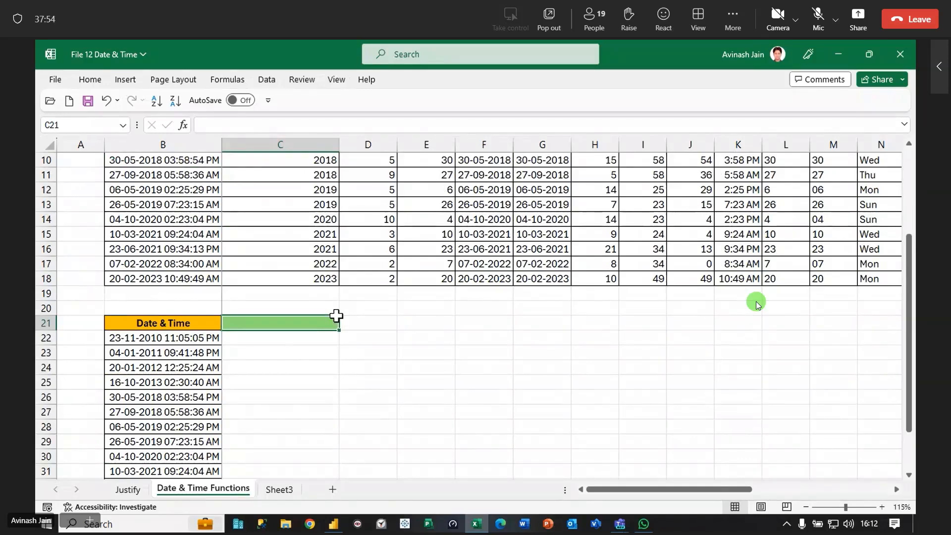
scroll(337, 316, down, 1)
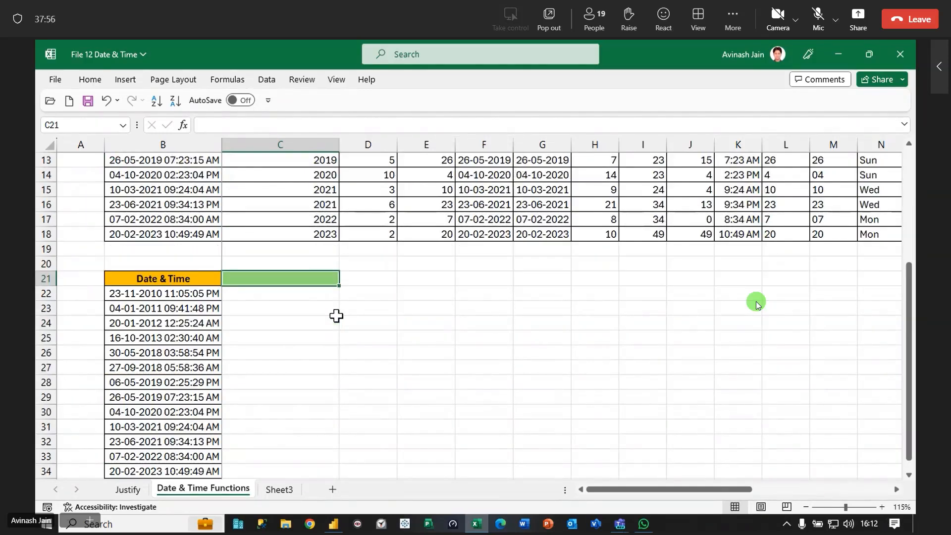
click(151, 298)
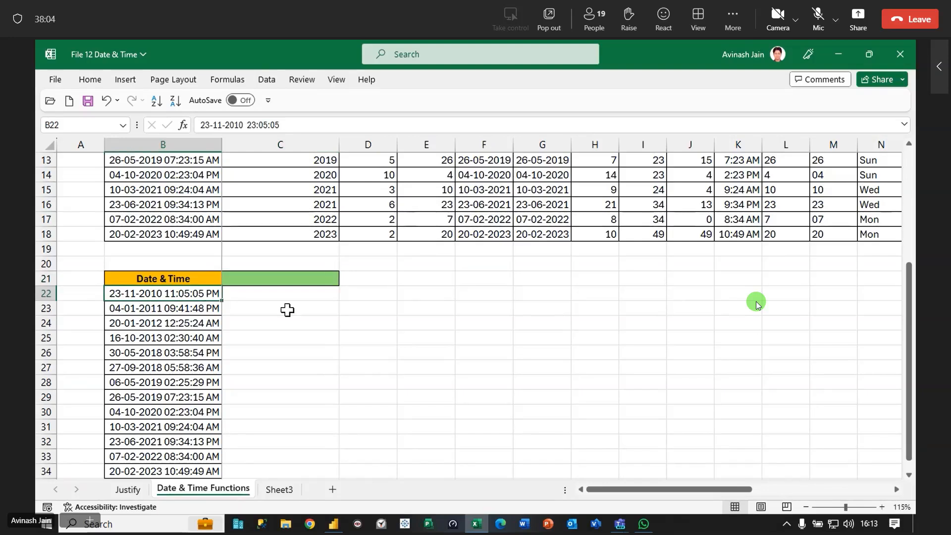
click(249, 280)
scroll(365, 371, up, 4)
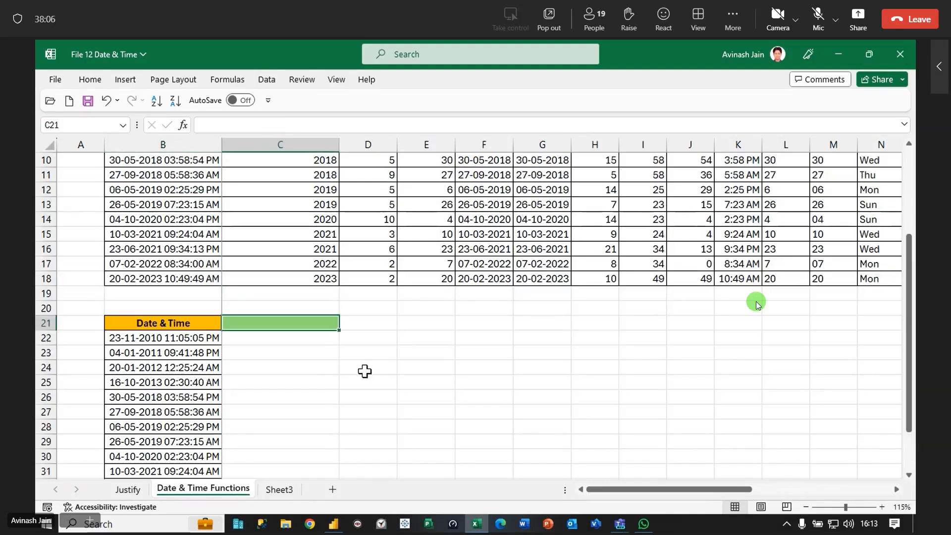
scroll(268, 369, down, 2)
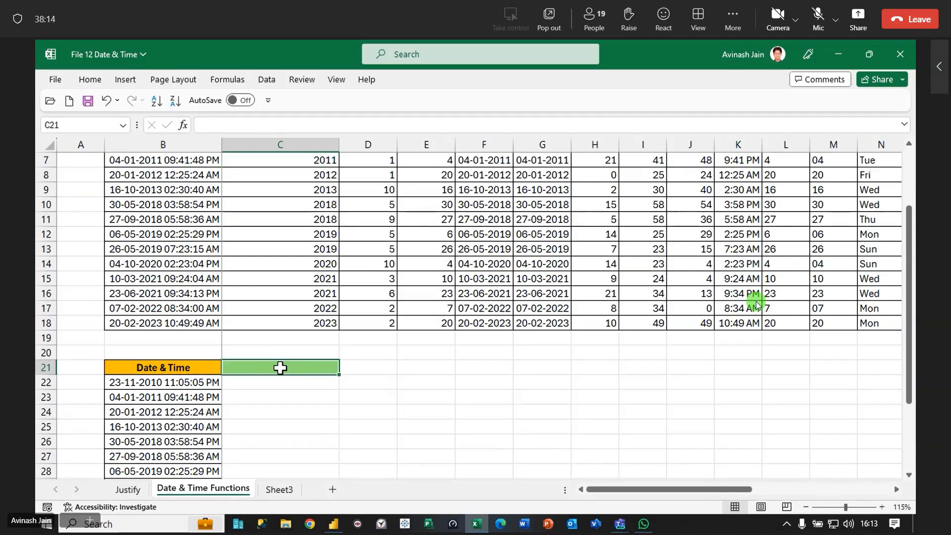
text(Week)
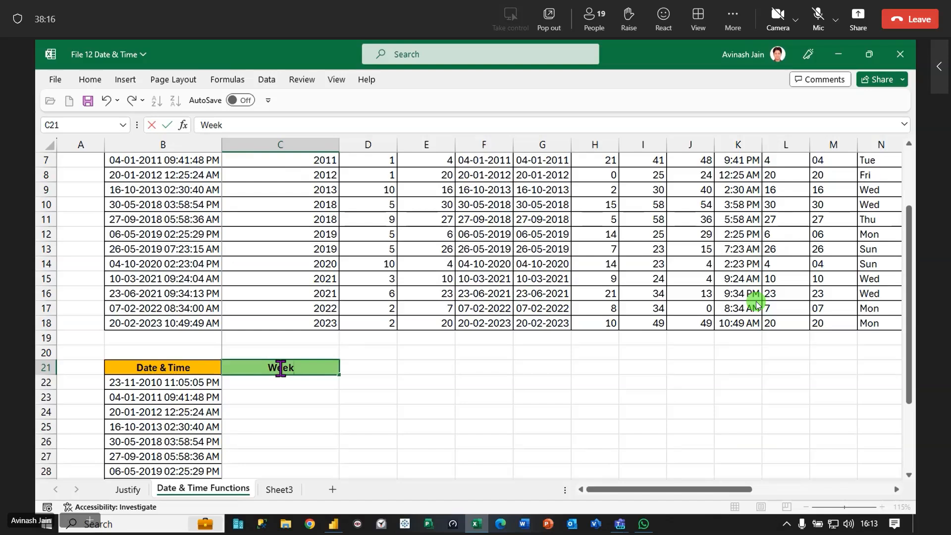
key(BackSpace)
key(BackSpace)
key(BackSpace)
text(EEKDAY)
key(ctrl+Return)
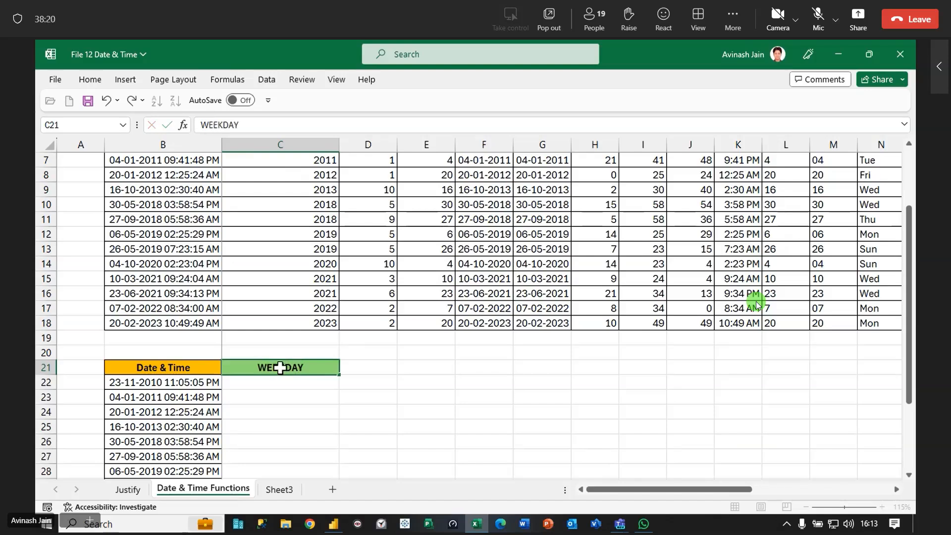
Fill the C21 heading into D21, change it to WEEKNUMBER, and fit column D to its contents
key(Right)
key(ctrl+r)
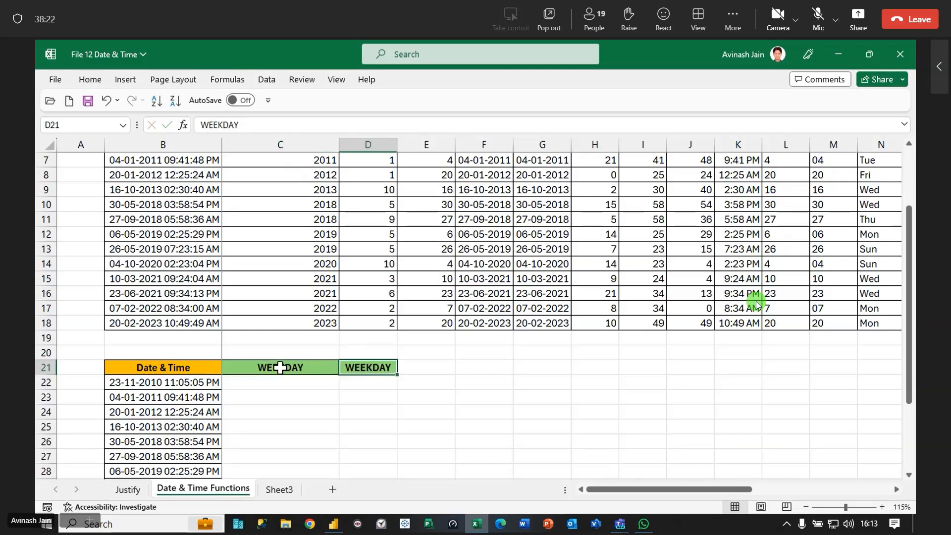
key(F2)
key(BackSpace)
key(BackSpace)
key(BackSpace)
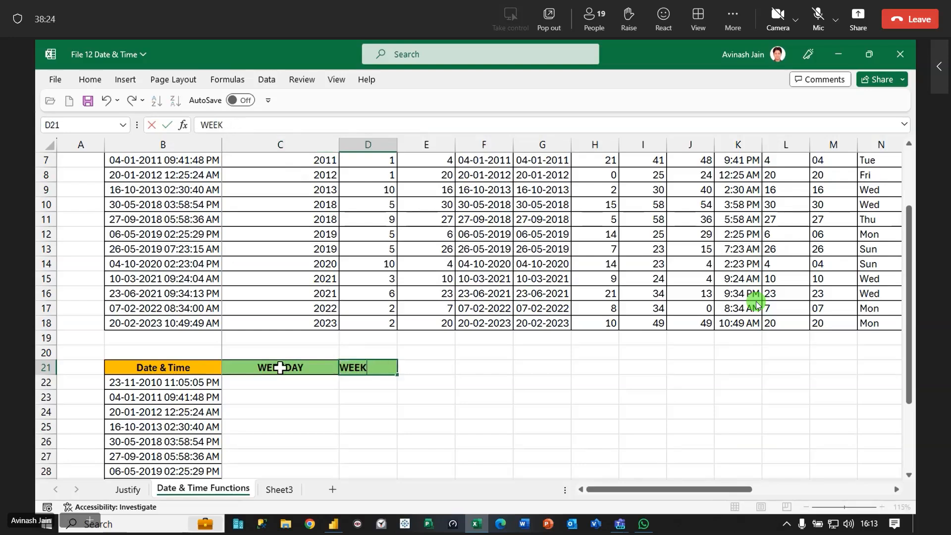
text(NUMBER)
click(281, 367)
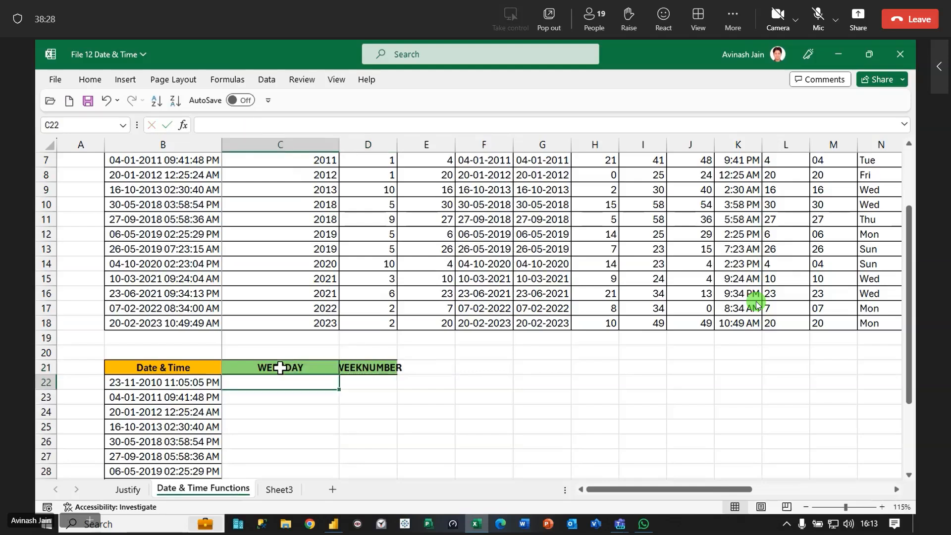
double_click(398, 147)
Enter =WEEKDAY(B22,2) in C22, with the week numbered Monday 1 through Sunday 7, and fill it down the WEEKDAY column
click(298, 381)
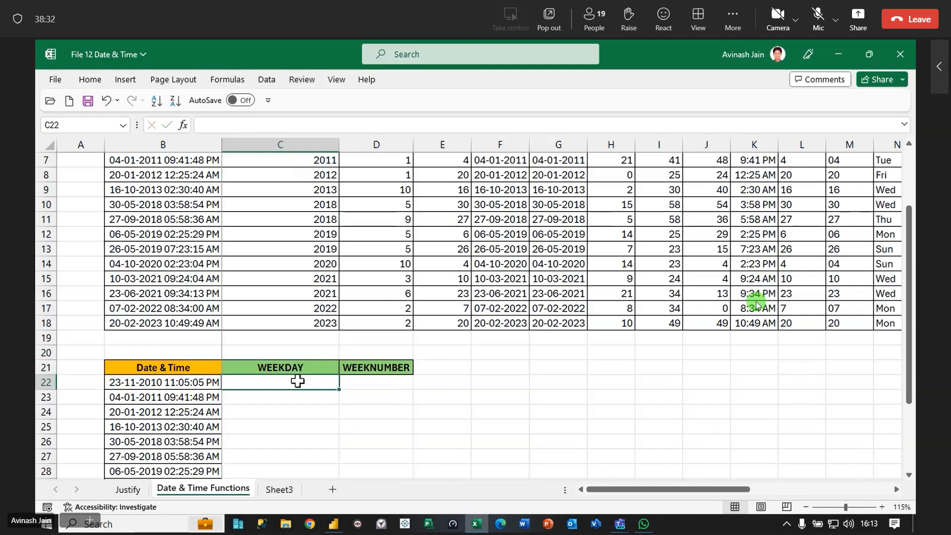
text(=we)
key(Down)
key(Tab)
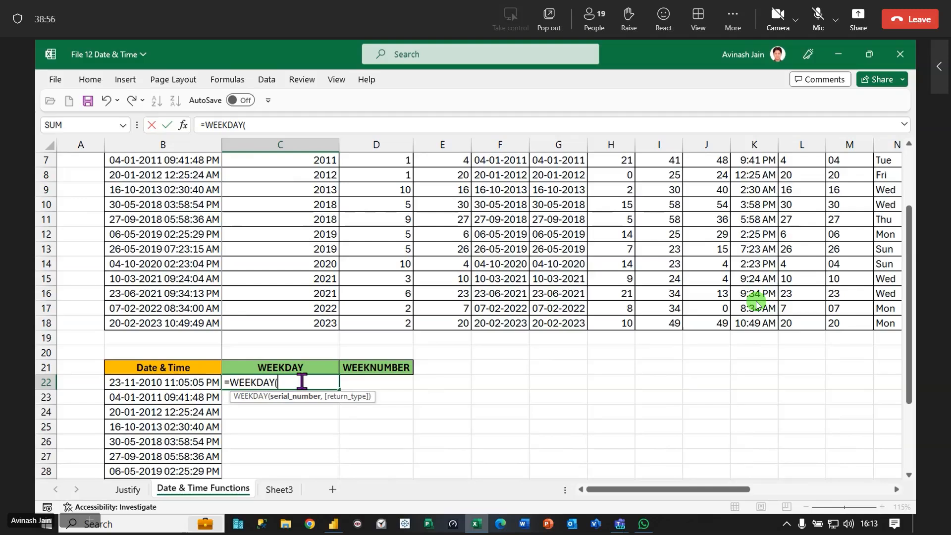
click(139, 385)
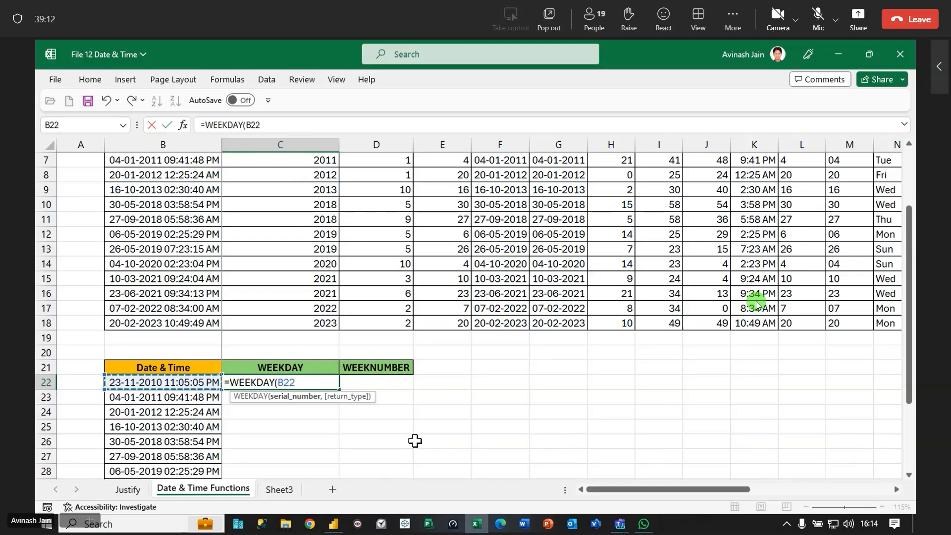
text(,)
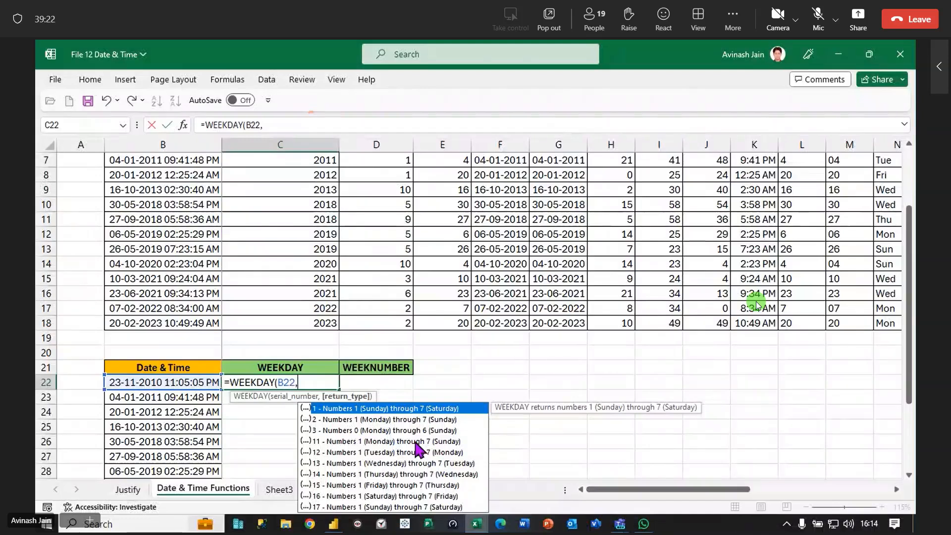
key(Down)
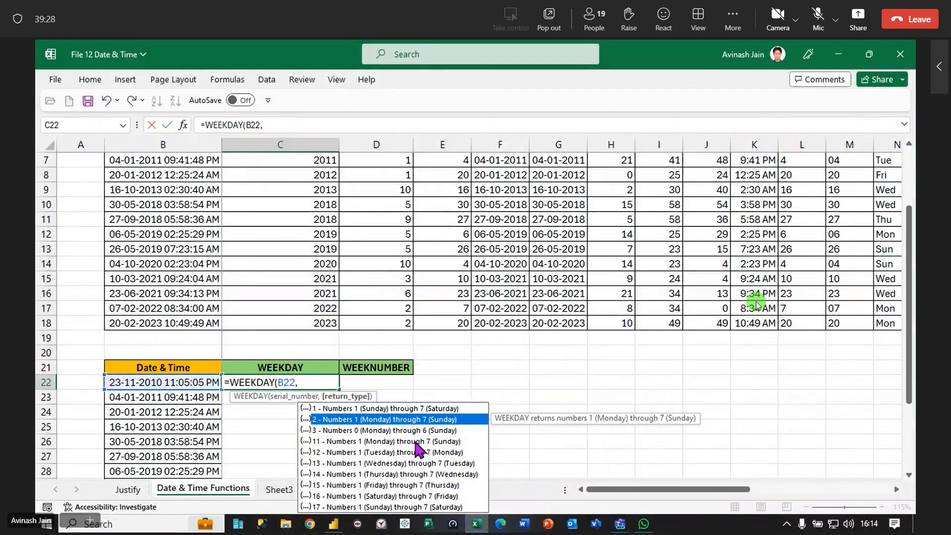
key(Tab)
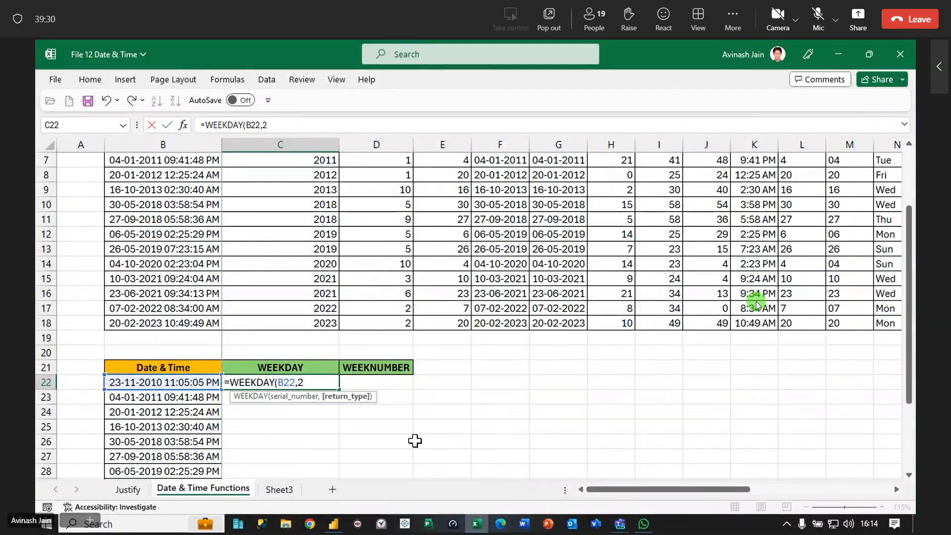
text())
key(Return)
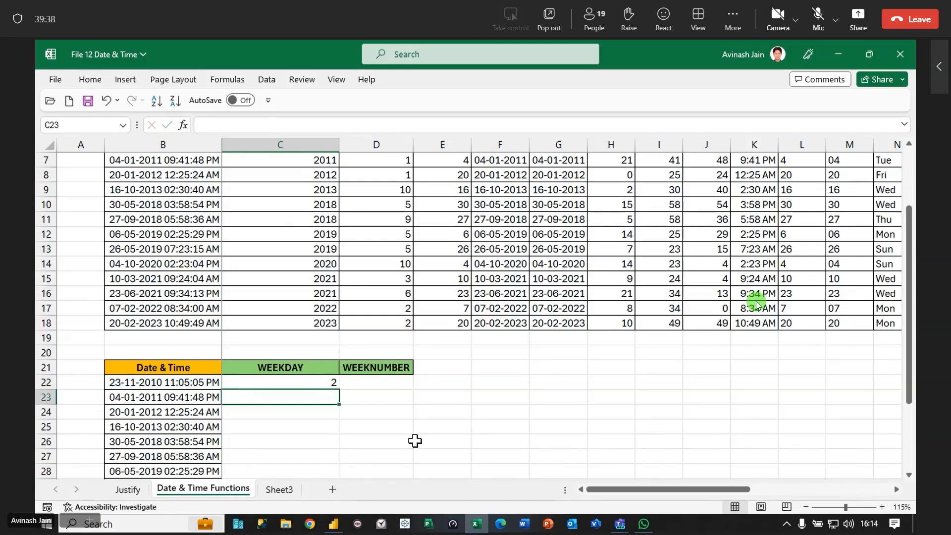
click(335, 387)
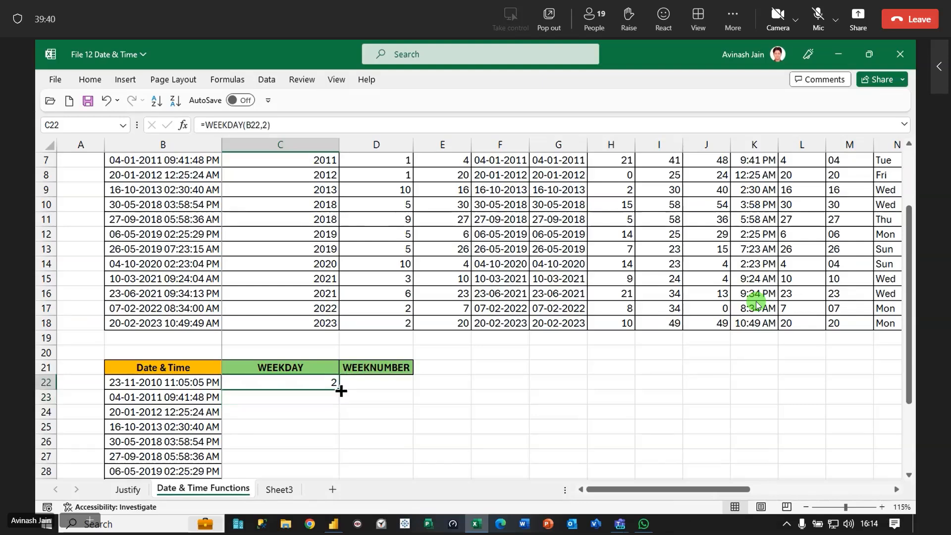
double_click(340, 391)
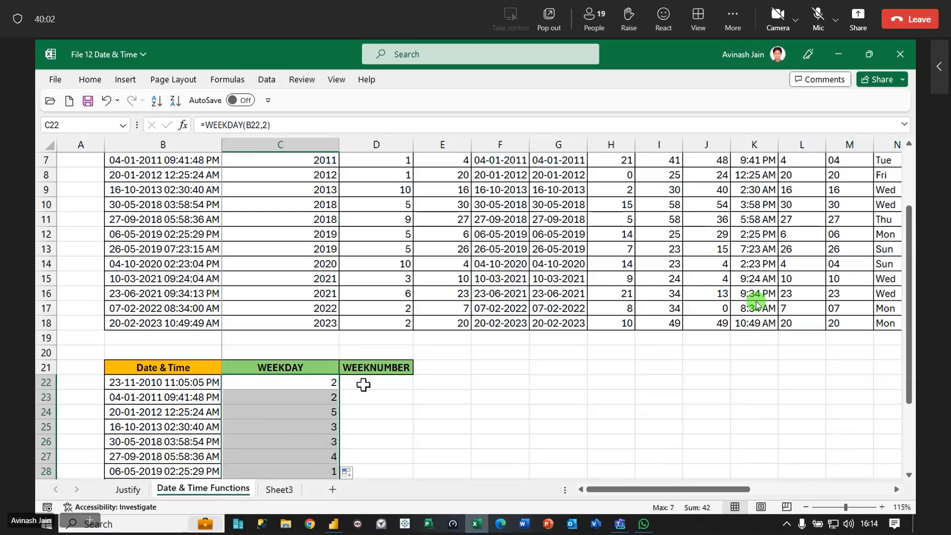
Enter =WEEKNUM(B22,2) in D22, with weeks beginning on Monday, and fill it down the WEEKNUMBER column
click(388, 382)
text(=we)
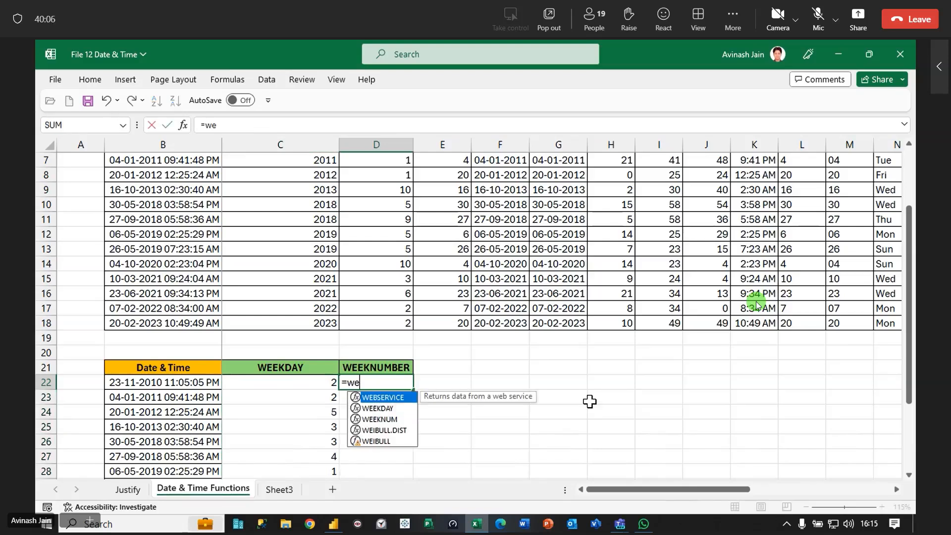
key(Down)
key(Down)
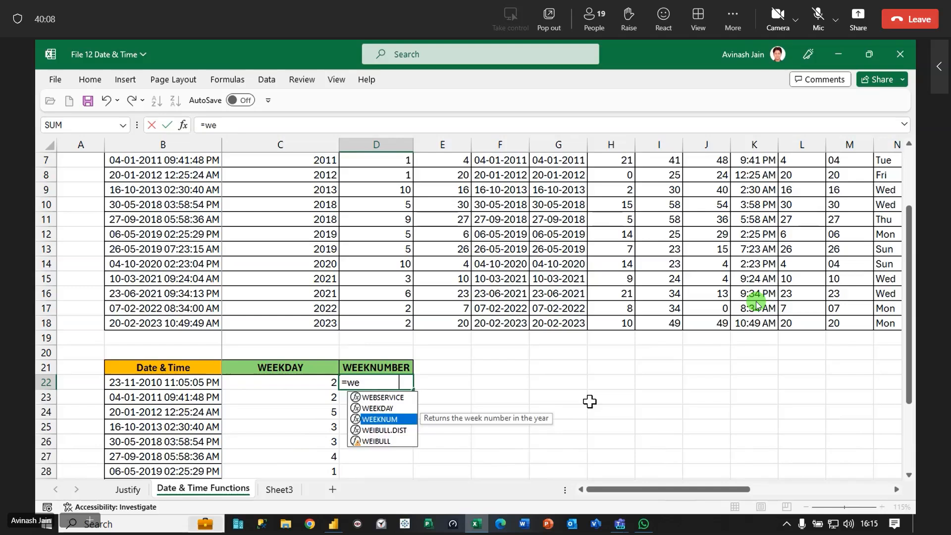
key(Tab)
click(173, 385)
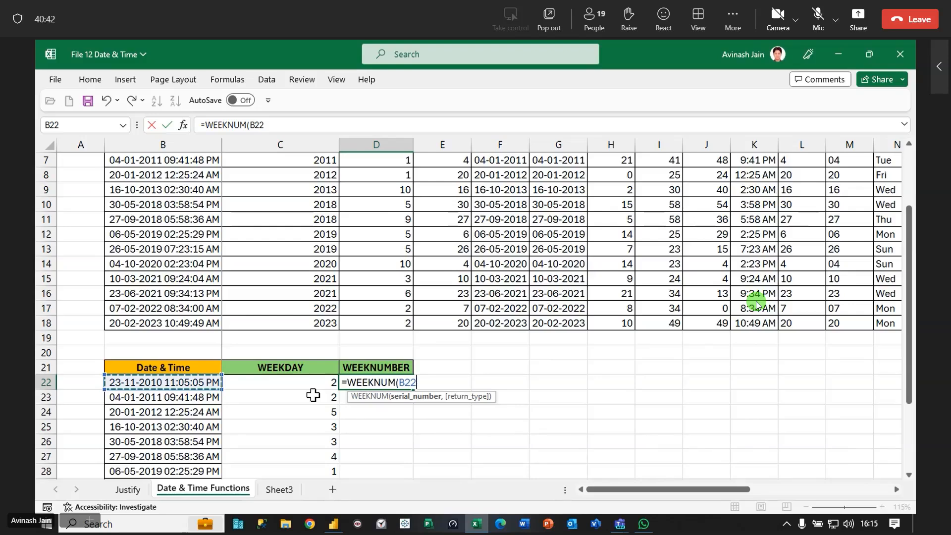
text(,)
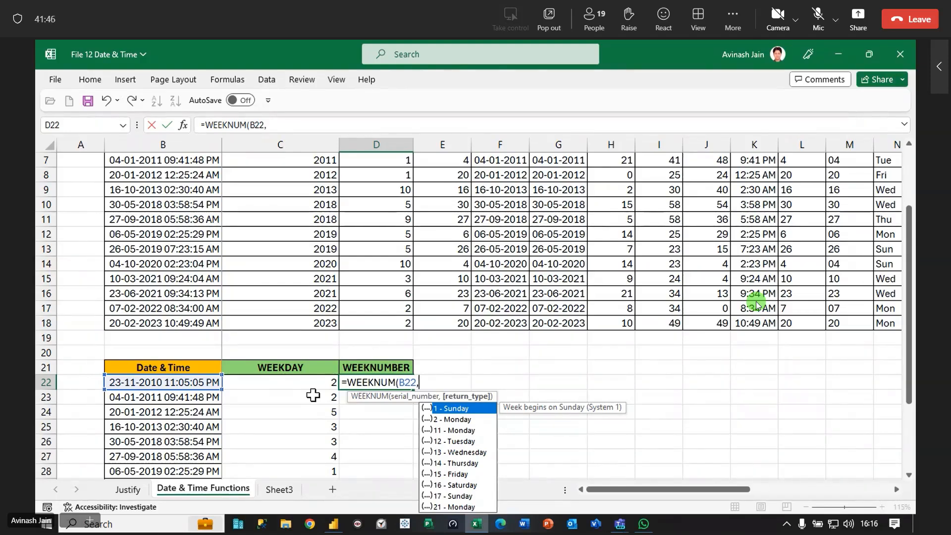
key(Down)
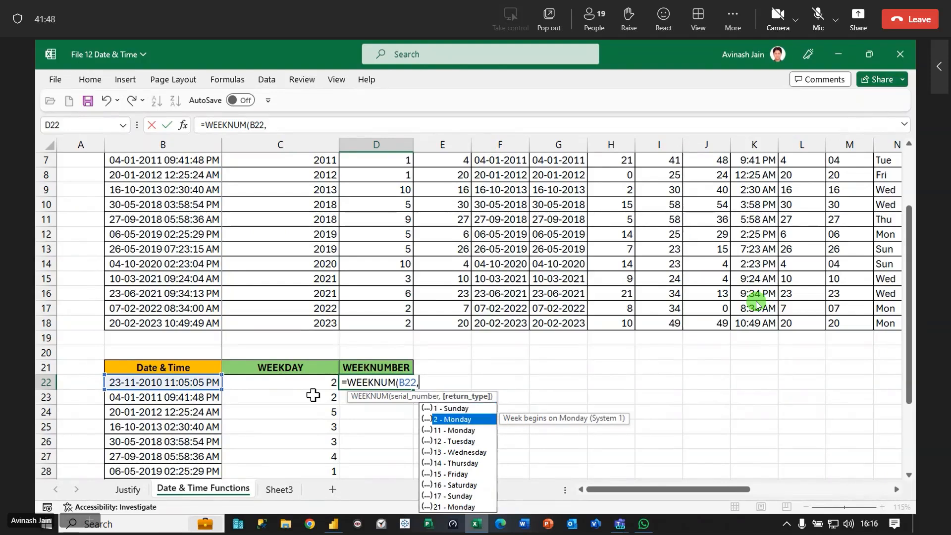
key(Tab)
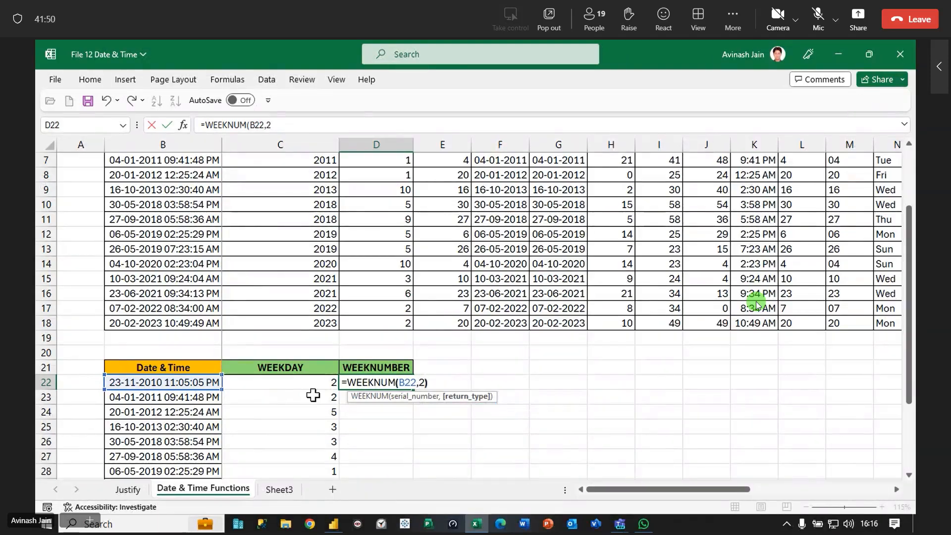
text())
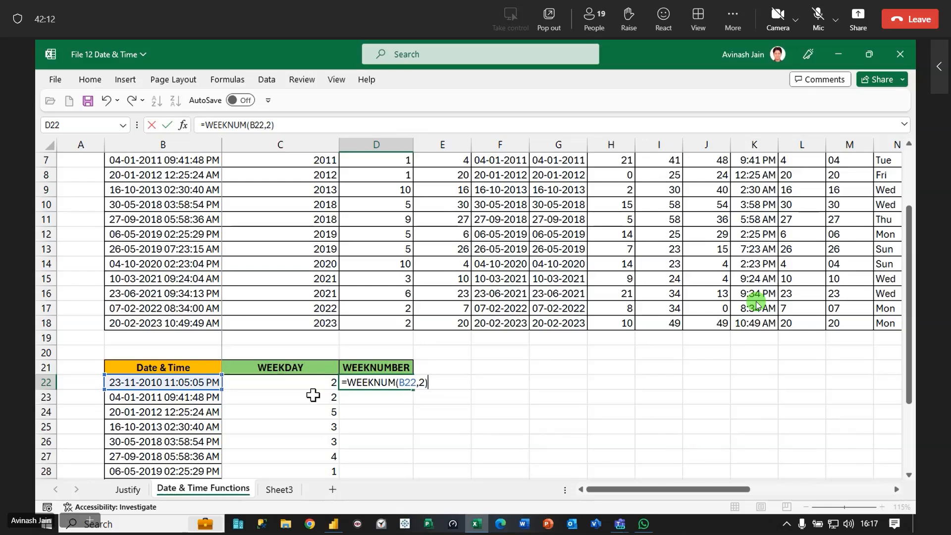
key(Return)
click(404, 382)
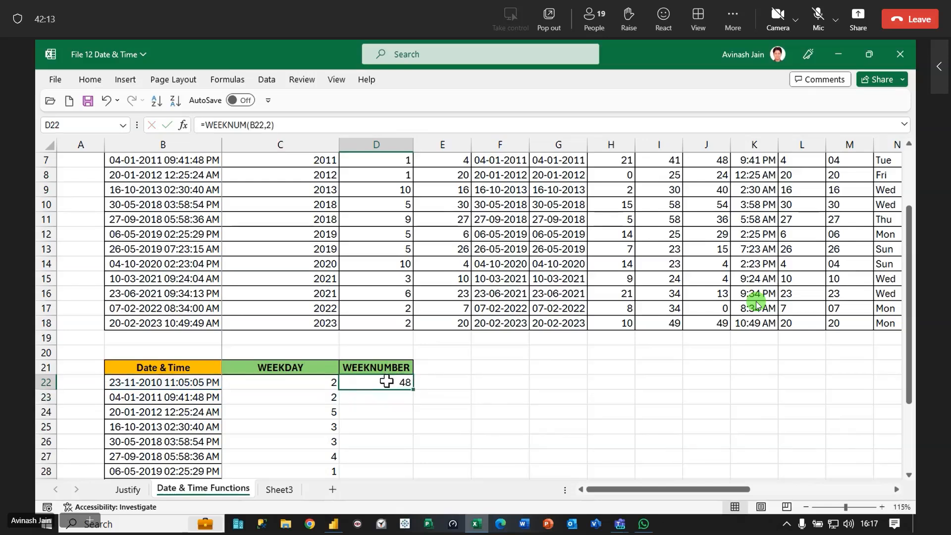
double_click(415, 390)
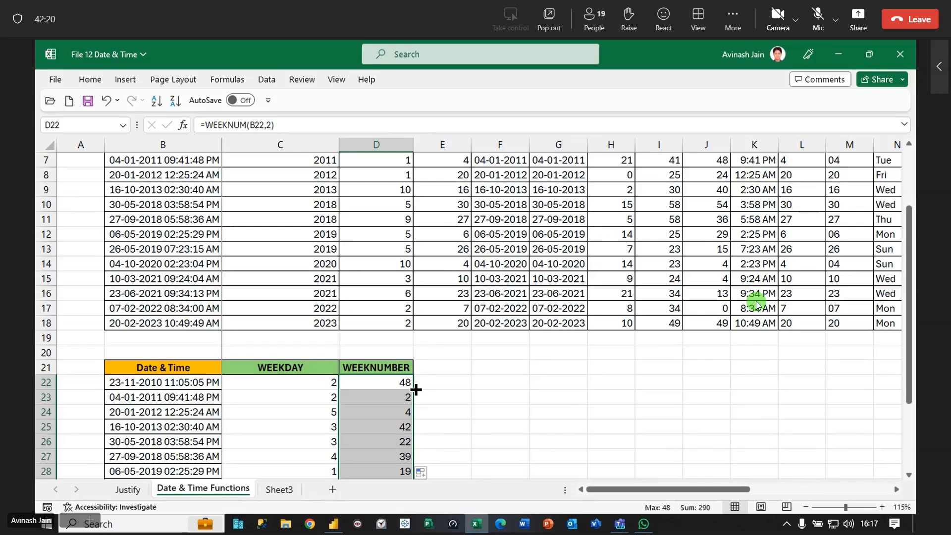
Switch to the blank Sheet3 worksheet
click(280, 490)
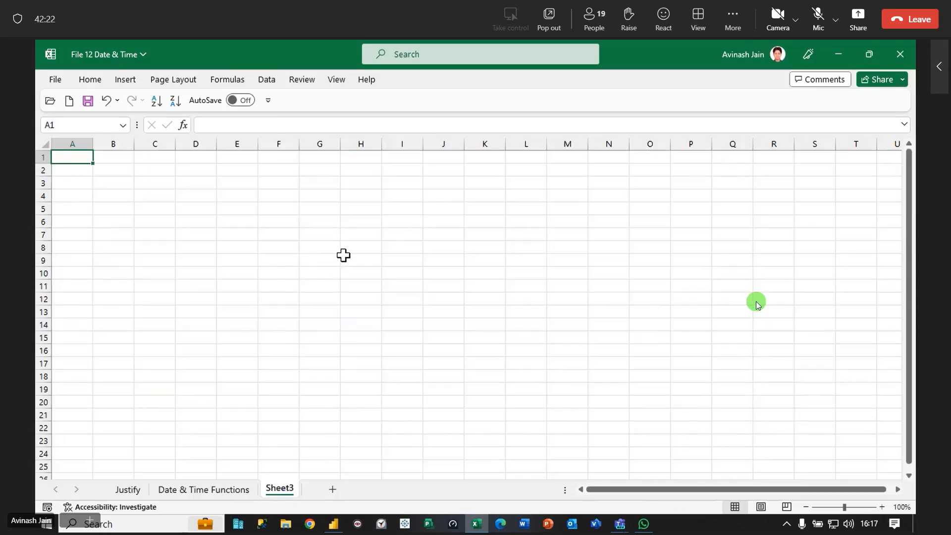
Enter the date 1/1/2024 in cell B2 of Sheet3
scroll(268, 278, up, 6)
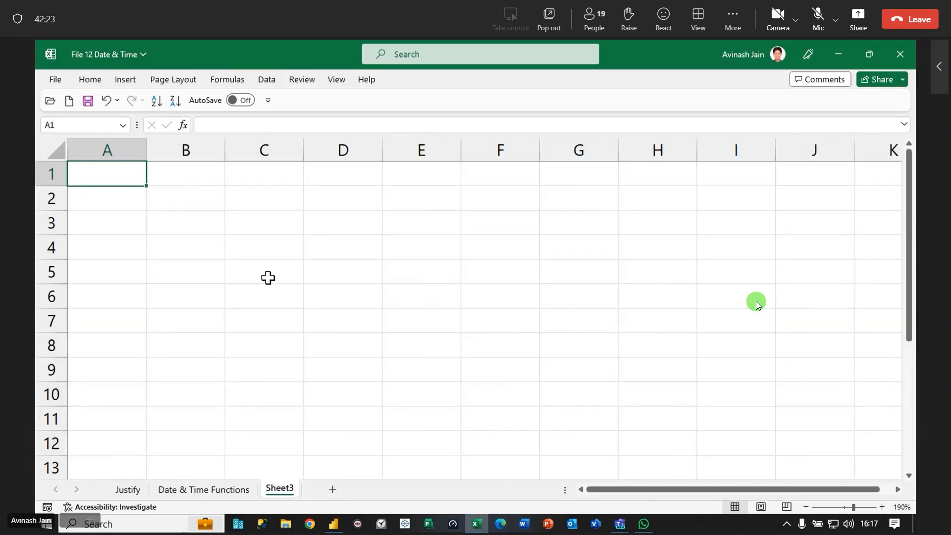
click(187, 195)
text(1)
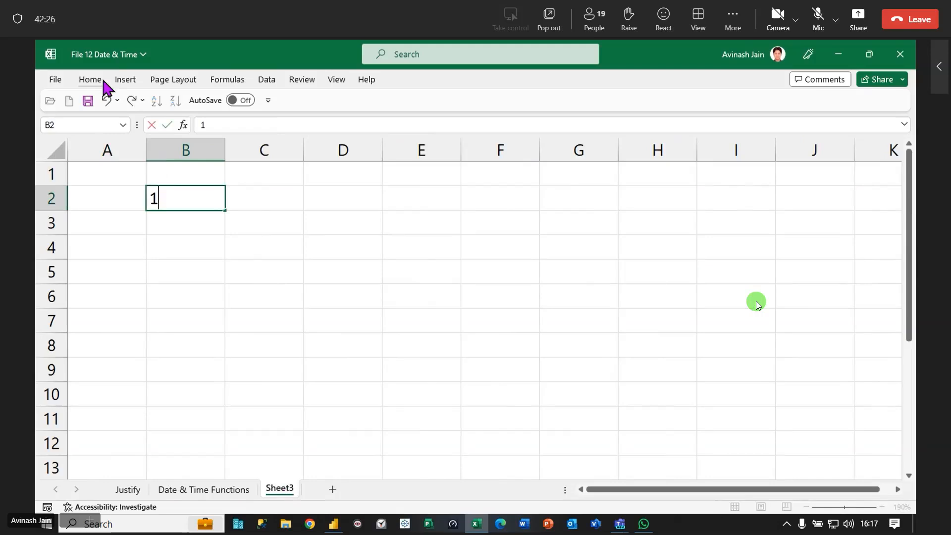
text(/1/2024)
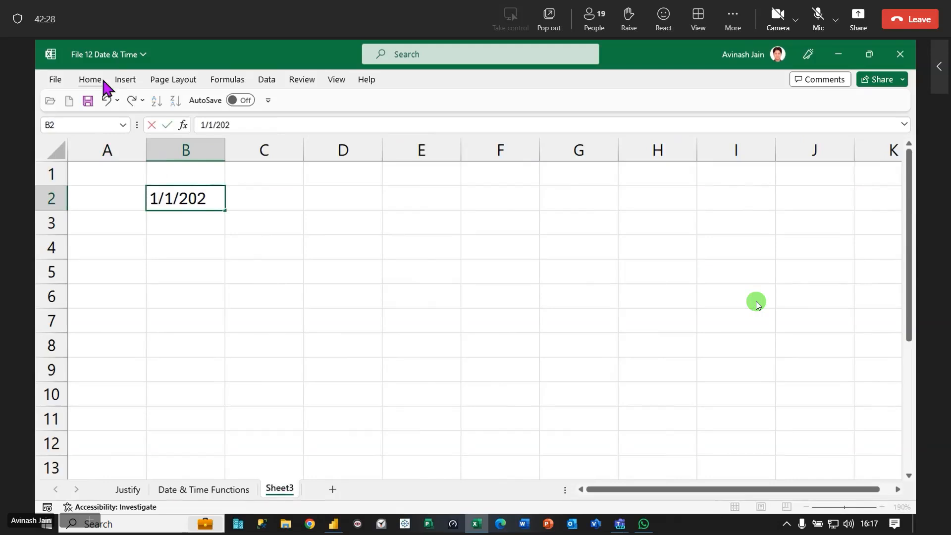
key(Return)
key(Up)
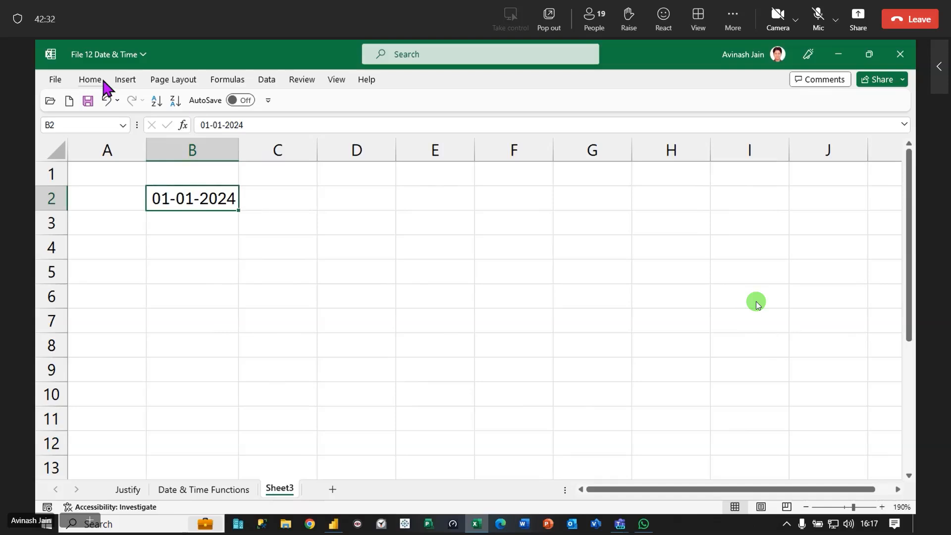
Enter =TEXT(B2,"dddd") in cell C2 to return the weekday name of the date in B2
click(296, 199)
text(=)
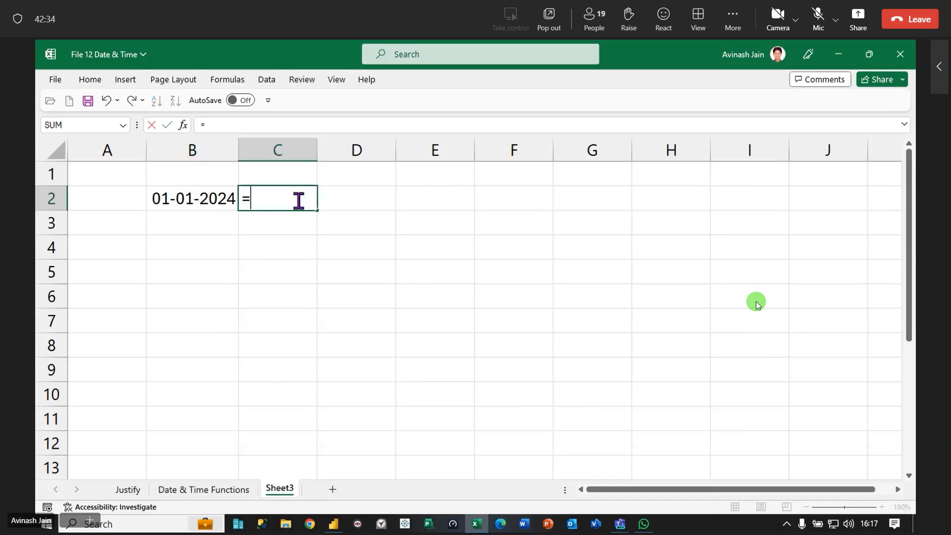
text(text)
key(Tab)
click(193, 191)
text(,")
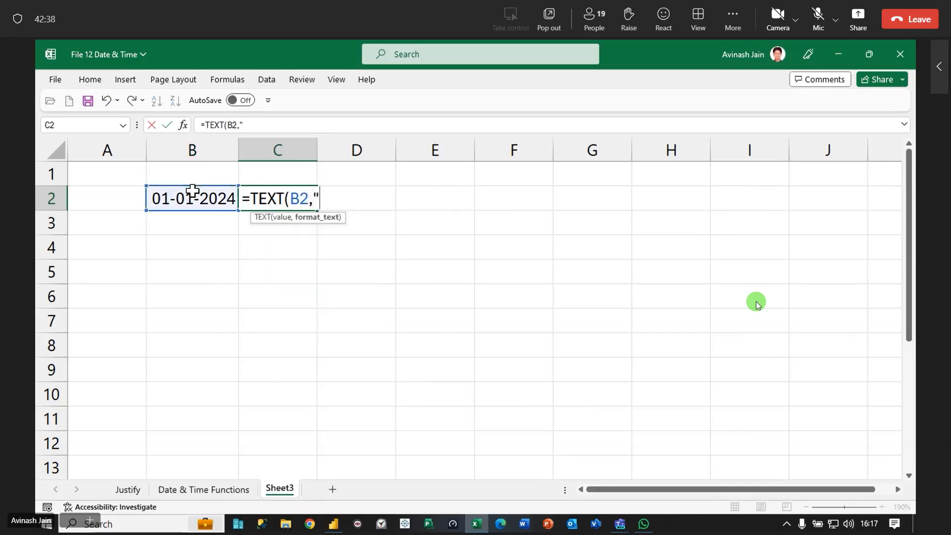
text(dddd"))
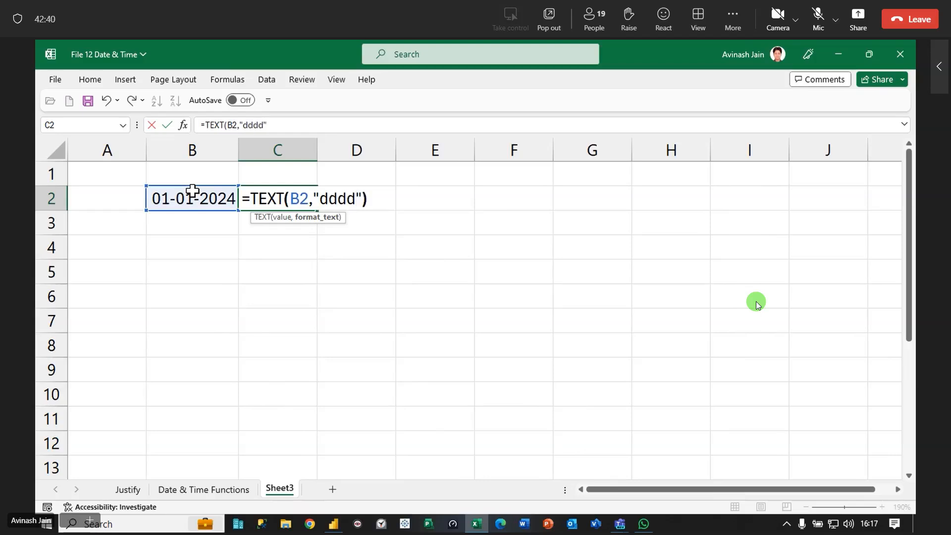
key(Return)
Fill a daily date series down column B from B2, in columns, with the stop value 31/12/2024
click(200, 196)
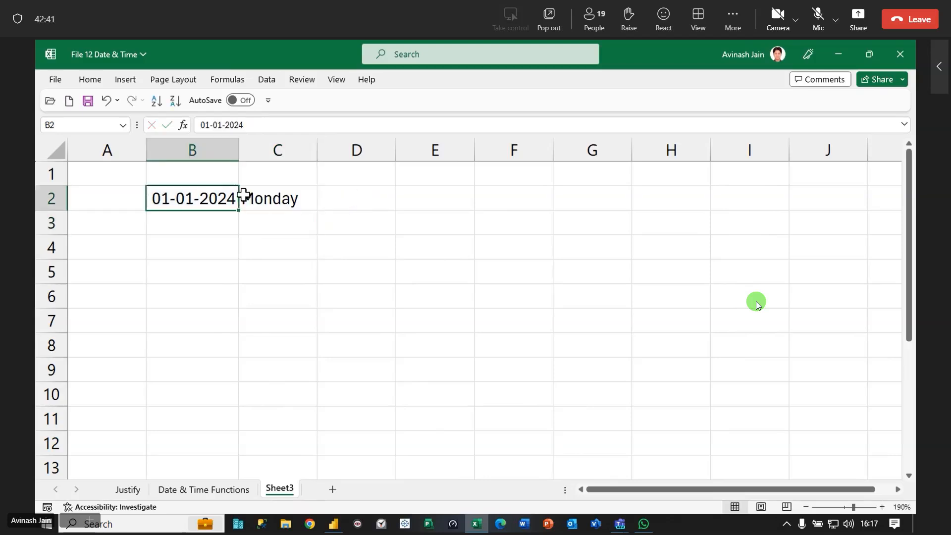
click(97, 82)
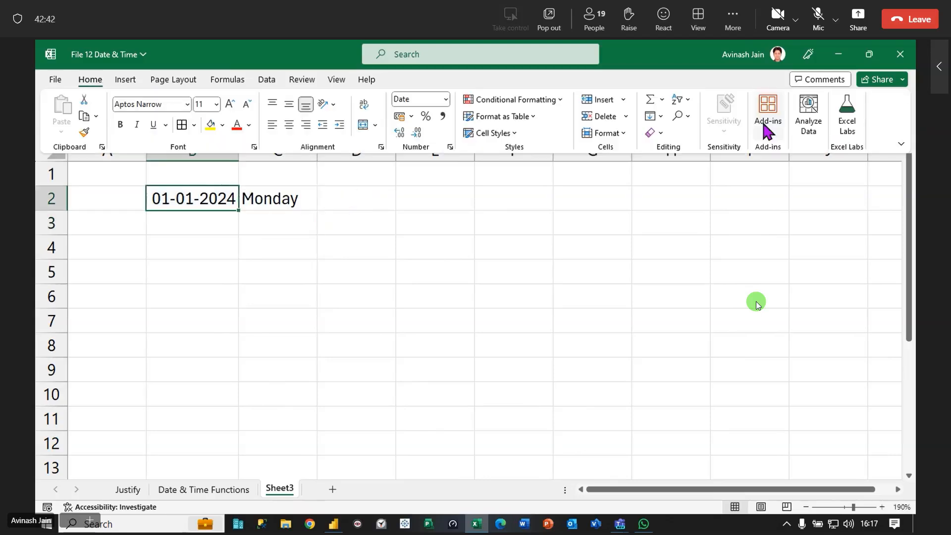
click(661, 118)
click(693, 224)
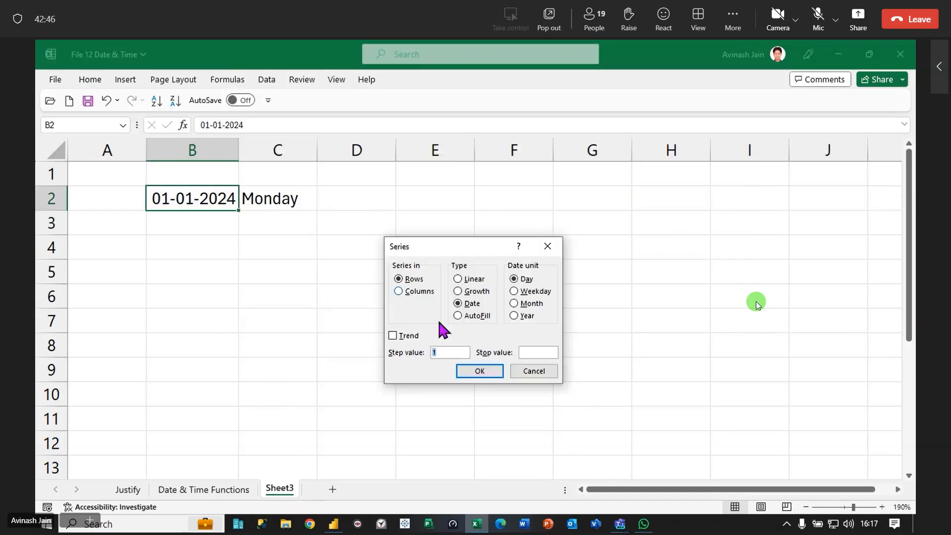
click(430, 292)
click(536, 352)
text(31/12/202)
key(Return)
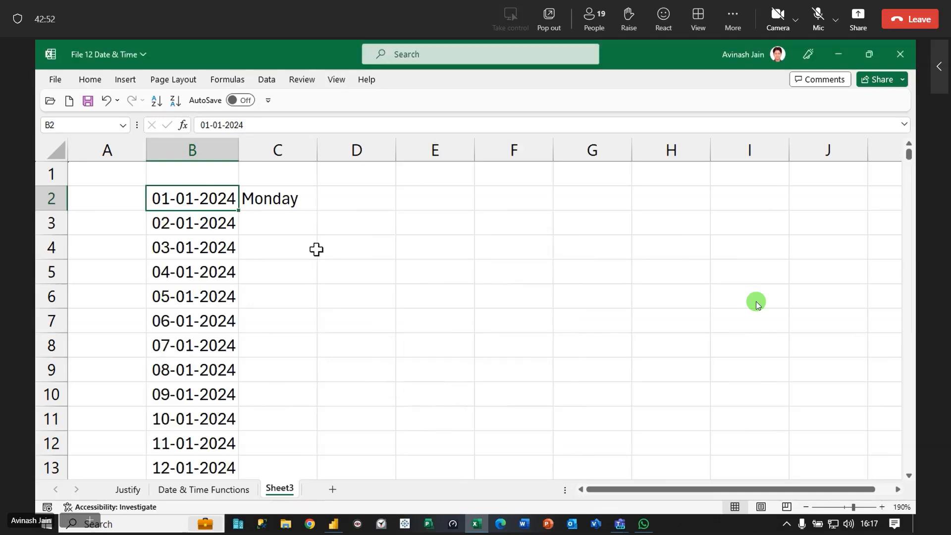
Copy the weekday formula in C2 down alongside all the dates and autofit column C's width
click(283, 198)
double_click(321, 213)
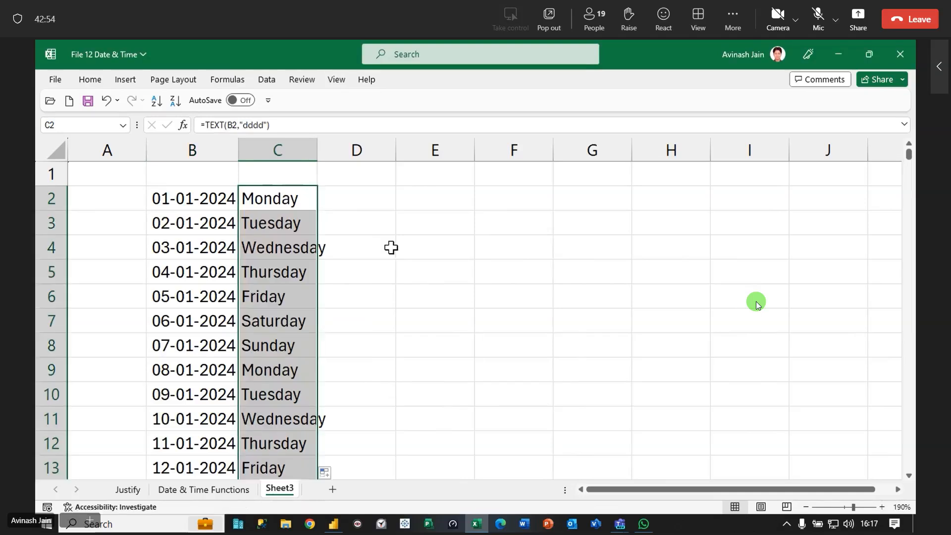
double_click(318, 149)
Enter =WEEKNUM(B2,1) in cell D2 to get the week number with weeks beginning on Sunday
click(383, 196)
text(=)
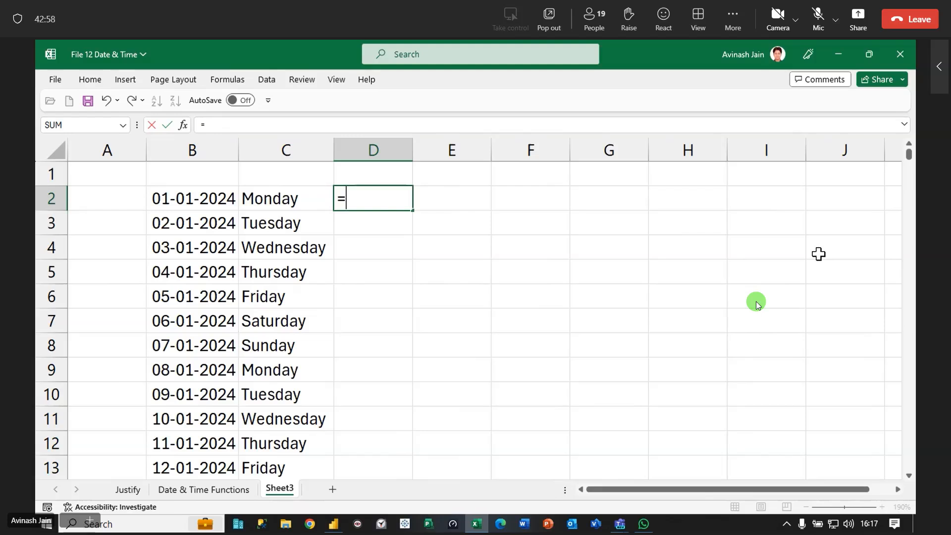
text(week)
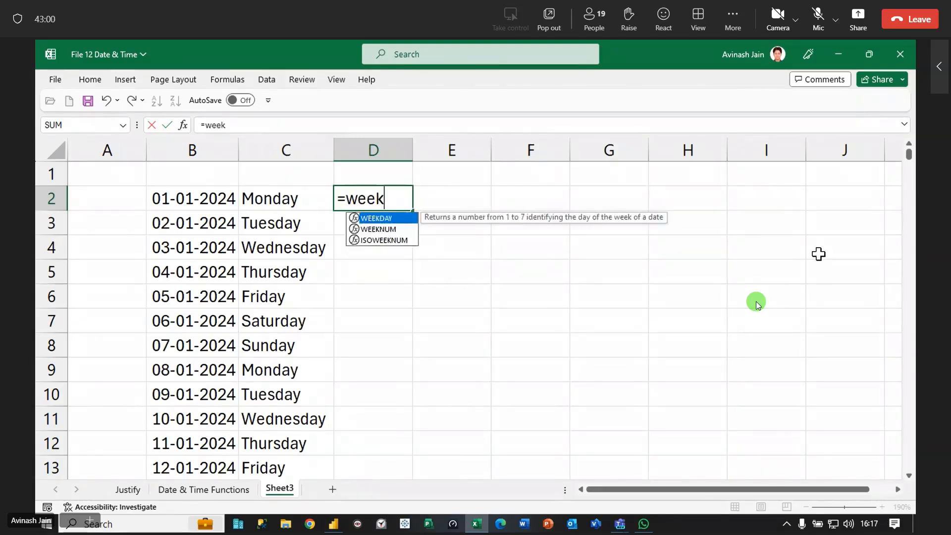
key(Down)
key(Tab)
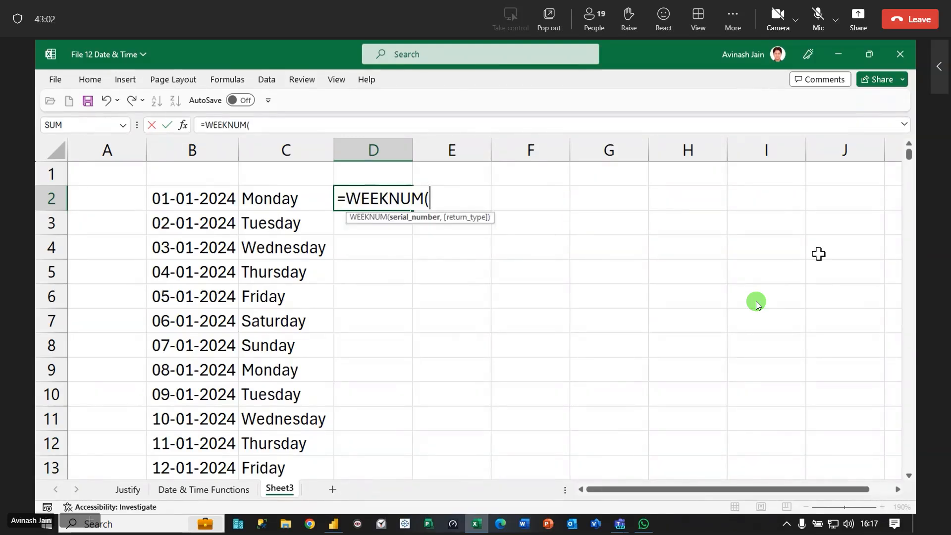
click(214, 197)
text(,)
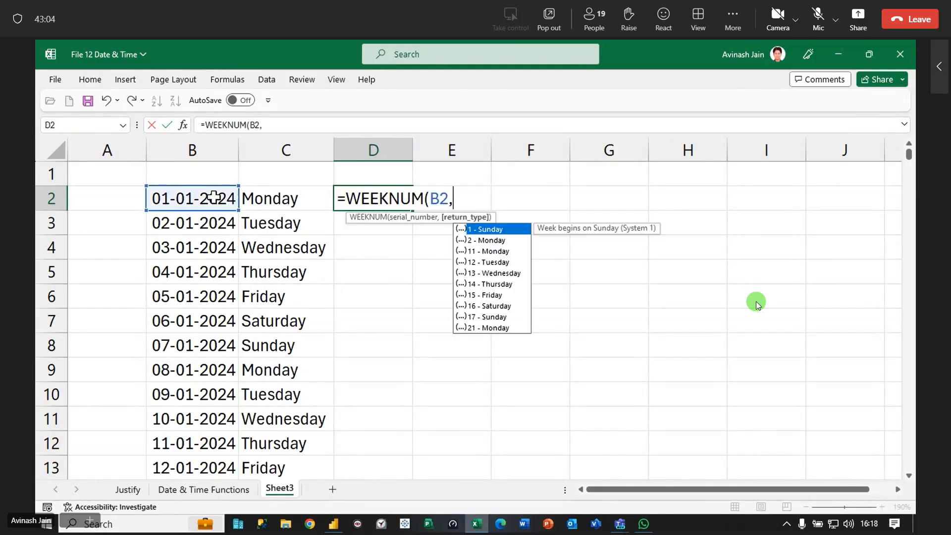
text())
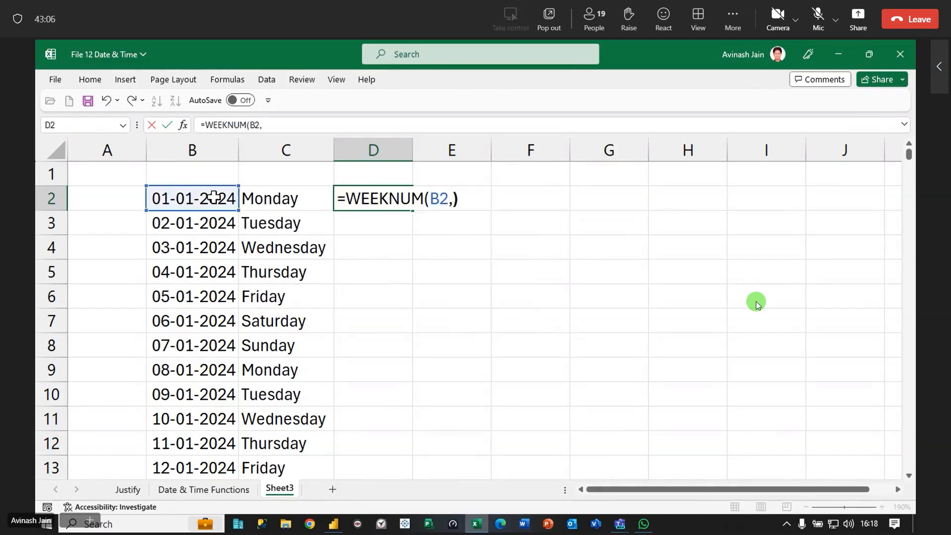
key(BackSpace)
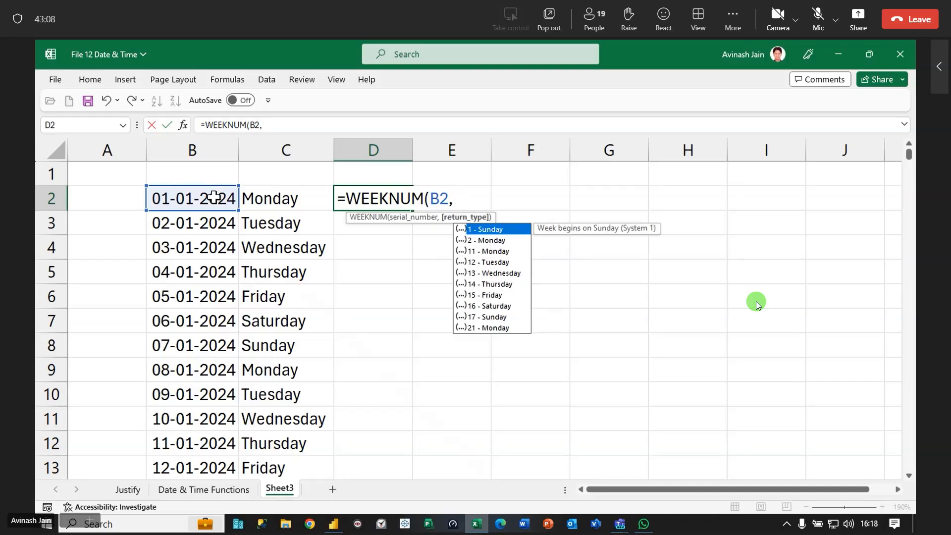
text(1))
key(Return)
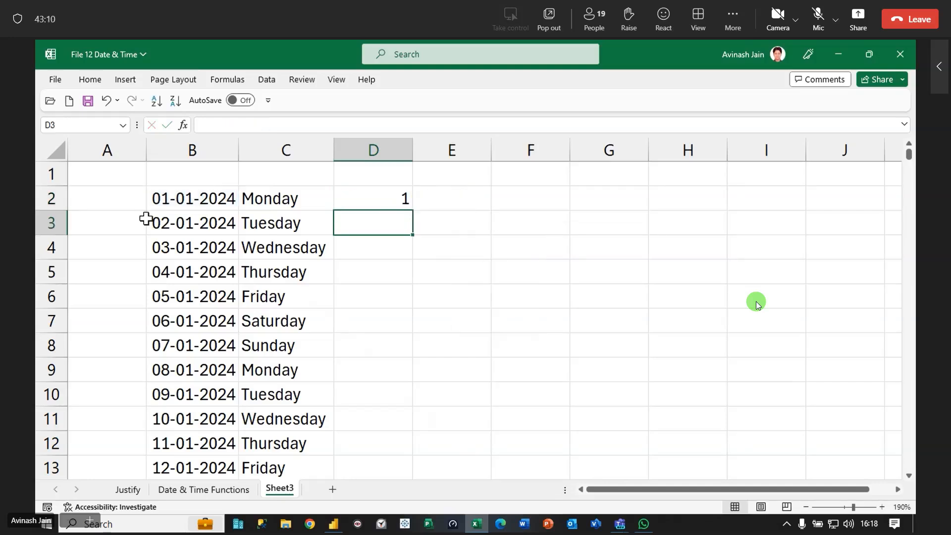
Copy the Sunday-based WEEKNUM formula down column D and check where the first week changes
click(369, 201)
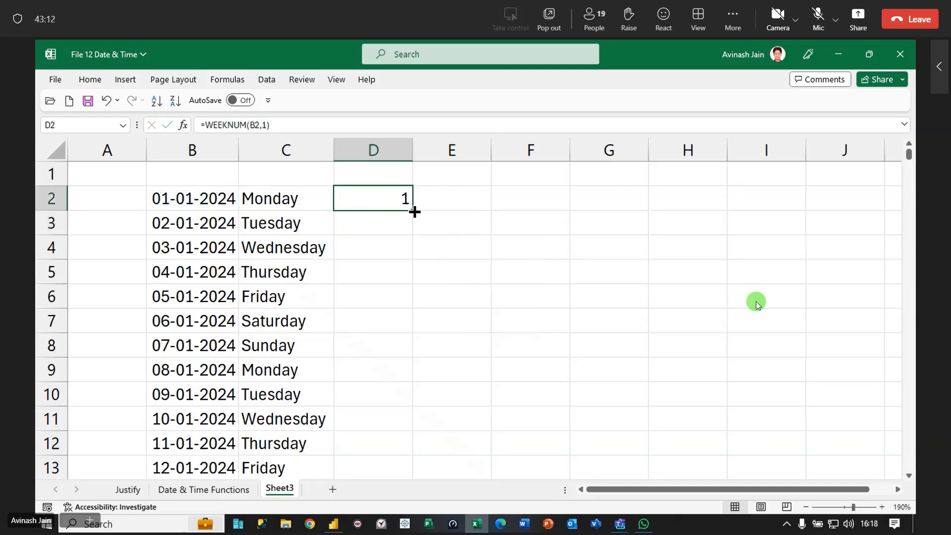
double_click(413, 210)
drag(399, 320, 380, 196)
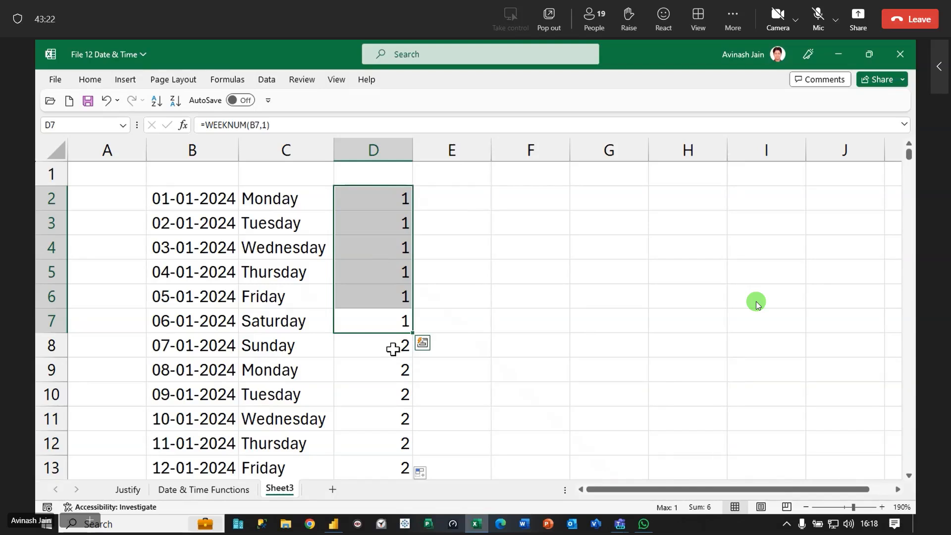
click(393, 349)
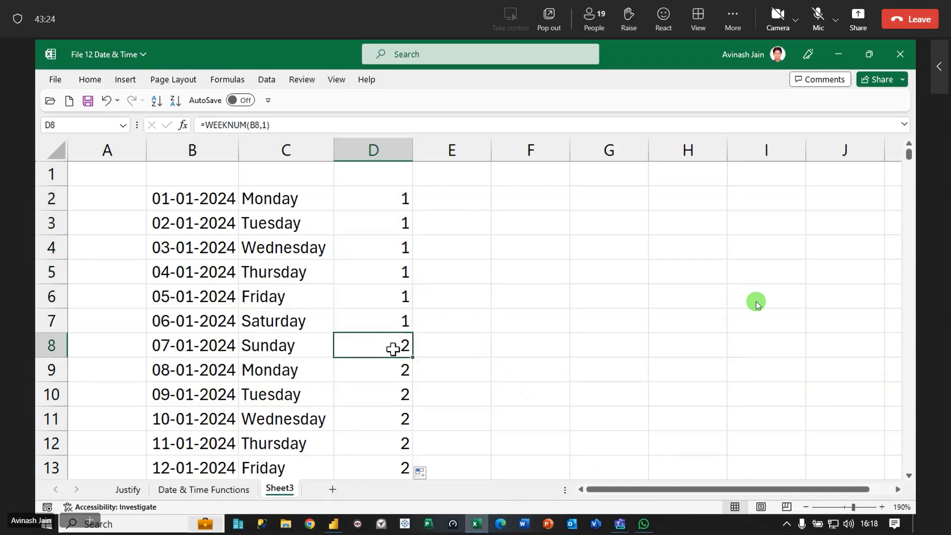
drag(273, 344, 382, 346)
Change the return type of the WEEKNUM formula in D2 to 13, so weeks begin on Wednesday
double_click(395, 196)
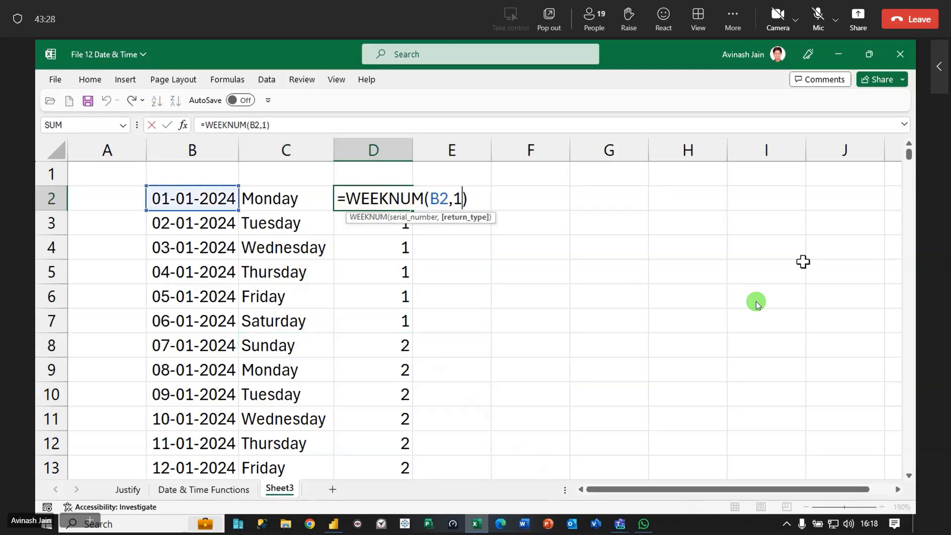
key(BackSpace)
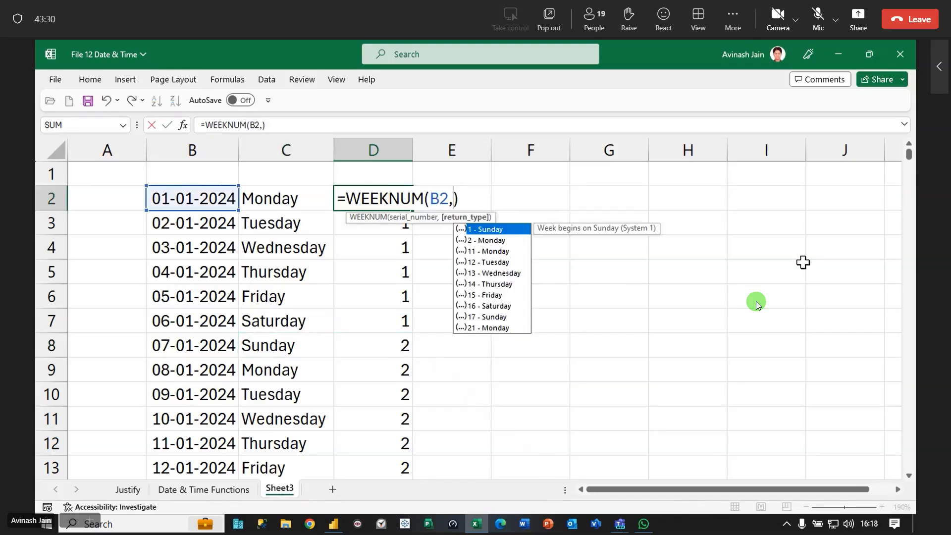
key(Down)
key(Down)
key(Down)
key(Down)
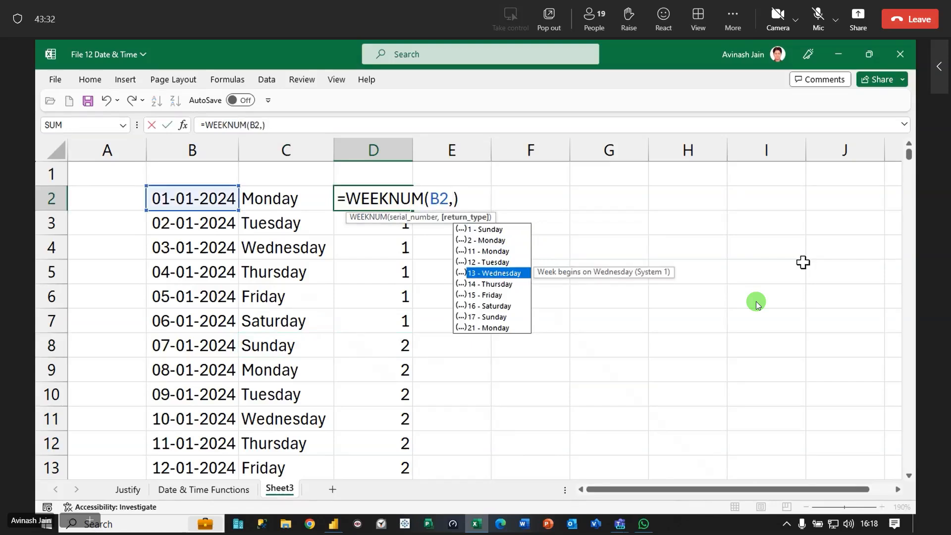
key(Tab)
key(Return)
Copy the Wednesday-based formula from D2 down column D and check the first weeks' rows
click(409, 203)
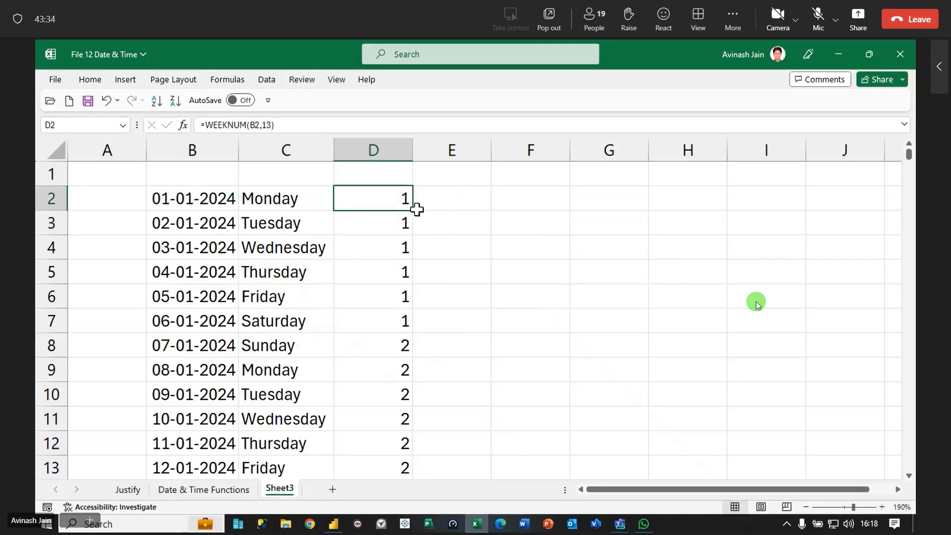
double_click(413, 210)
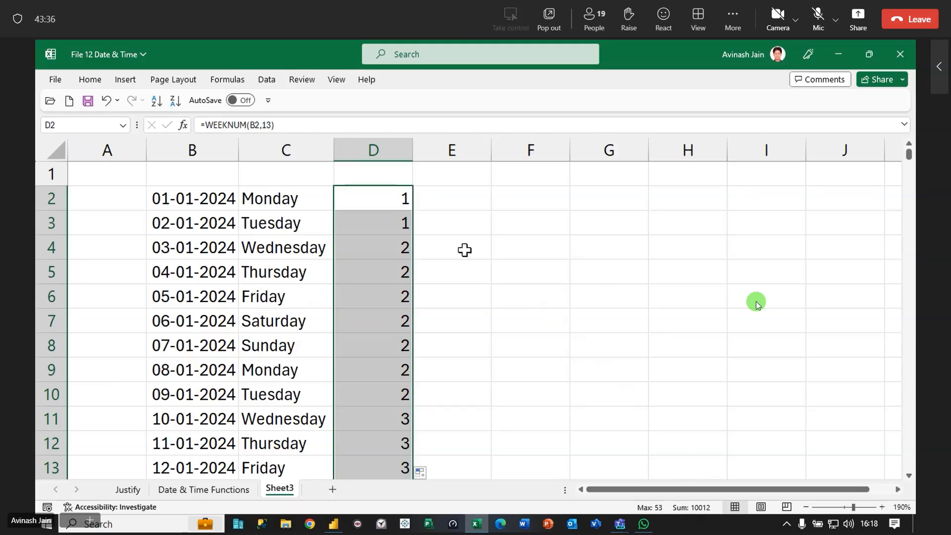
click(397, 201)
drag(397, 213, 397, 216)
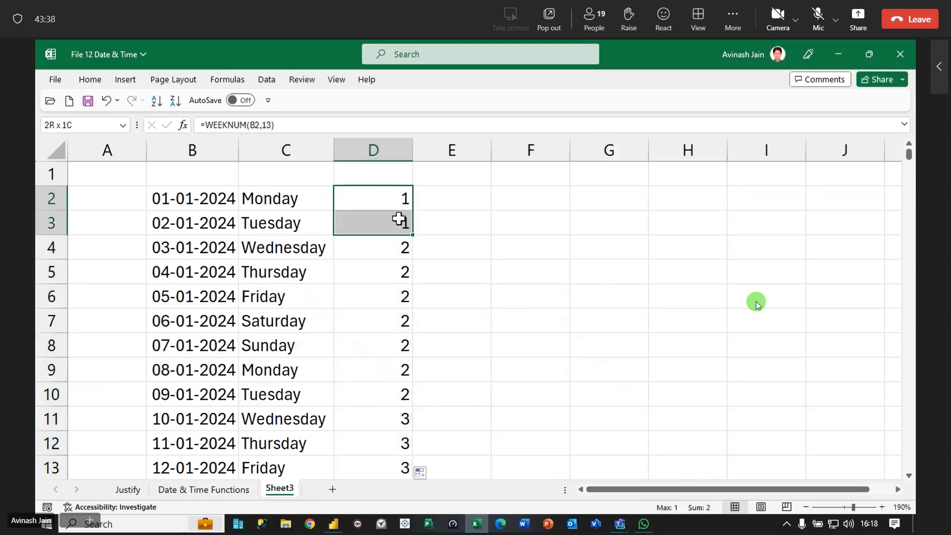
click(402, 249)
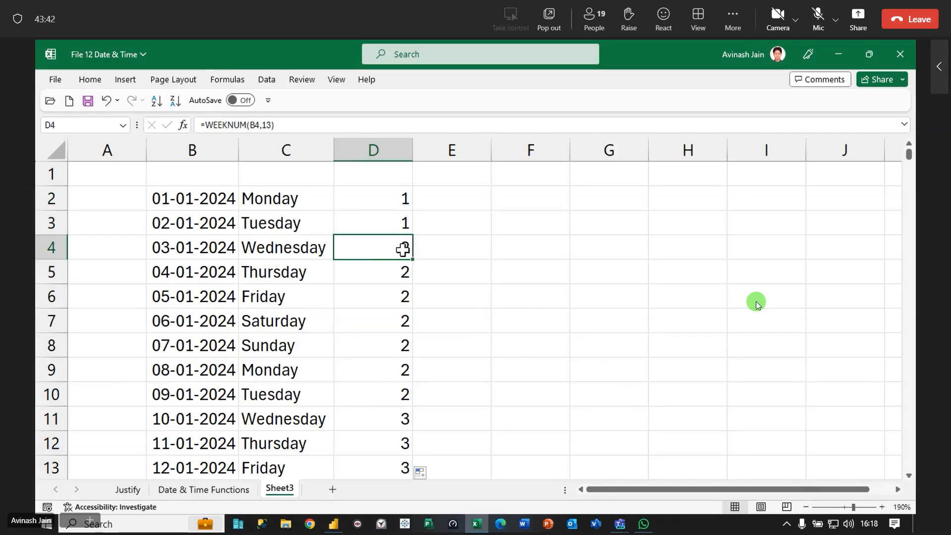
drag(404, 249, 406, 440)
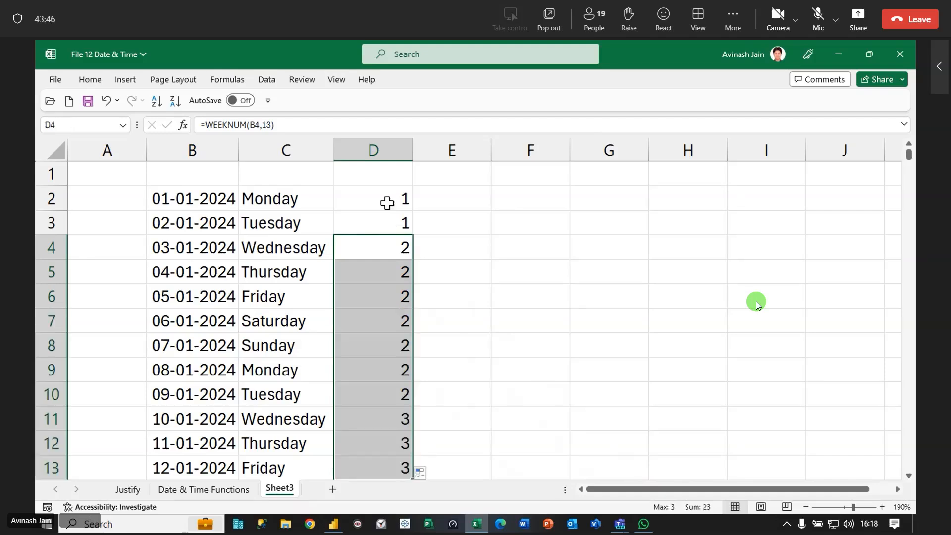
Set the return type of the WEEKNUM formula in D2 to 2, so weeks begin on Monday
click(386, 200)
double_click(389, 201)
click(473, 198)
key(BackSpace)
key(BackSpace)
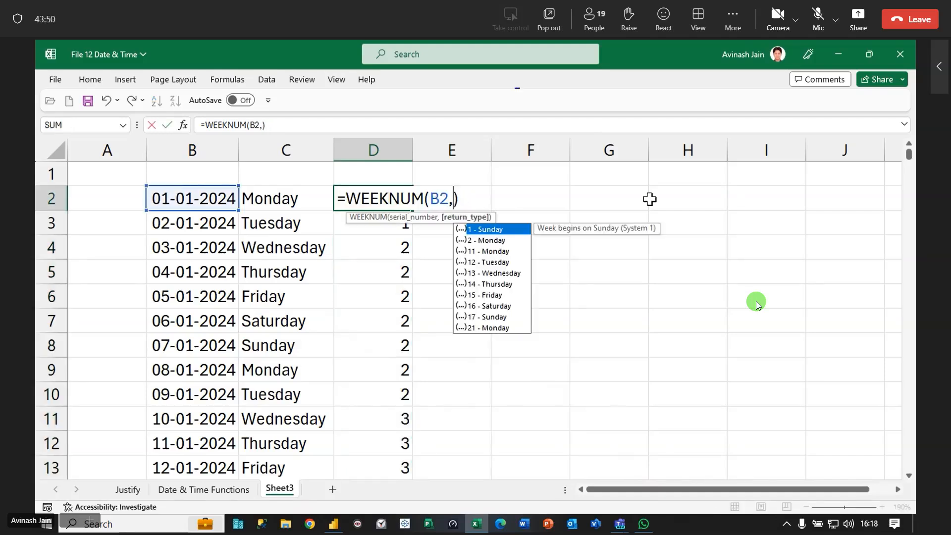
key(Down)
key(Tab)
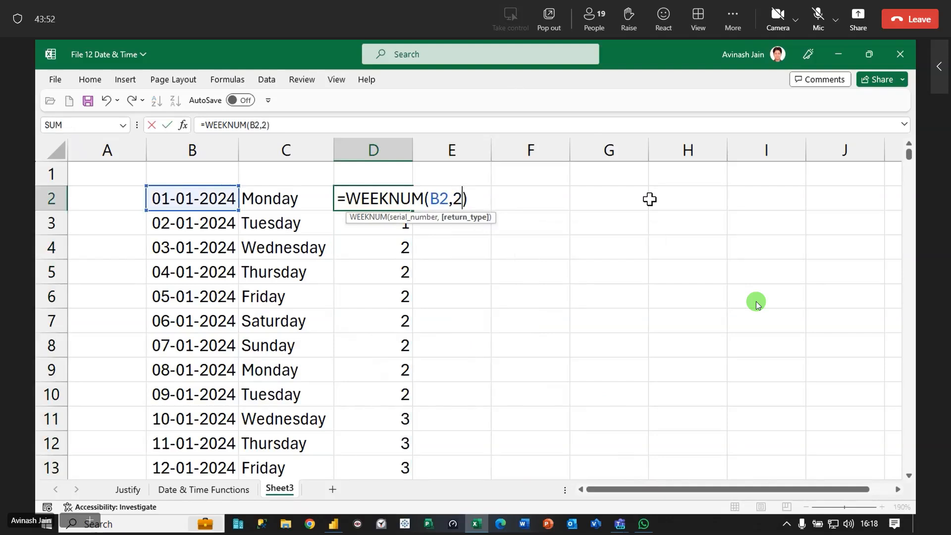
key(Return)
Copy the Monday-based formula from D2 down column D and check the first week's rows
click(390, 197)
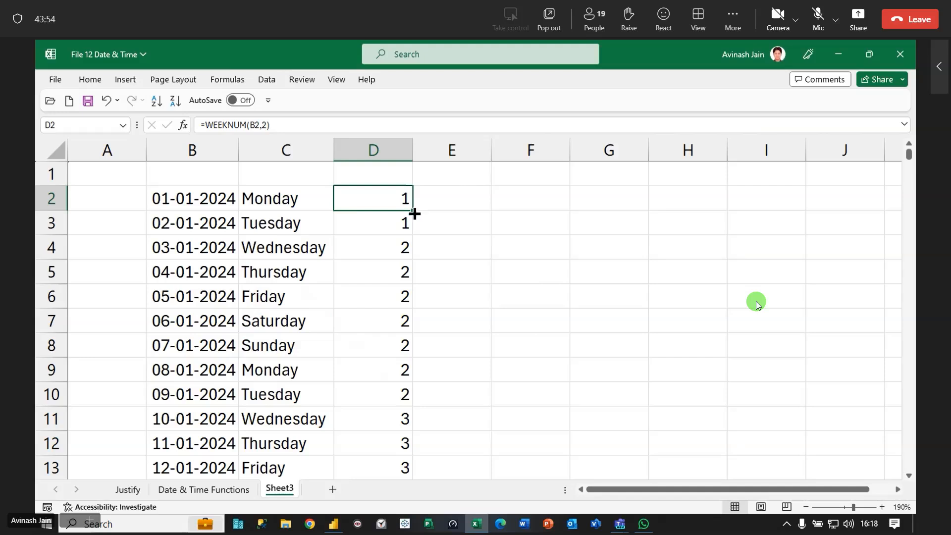
double_click(414, 214)
drag(378, 194, 387, 352)
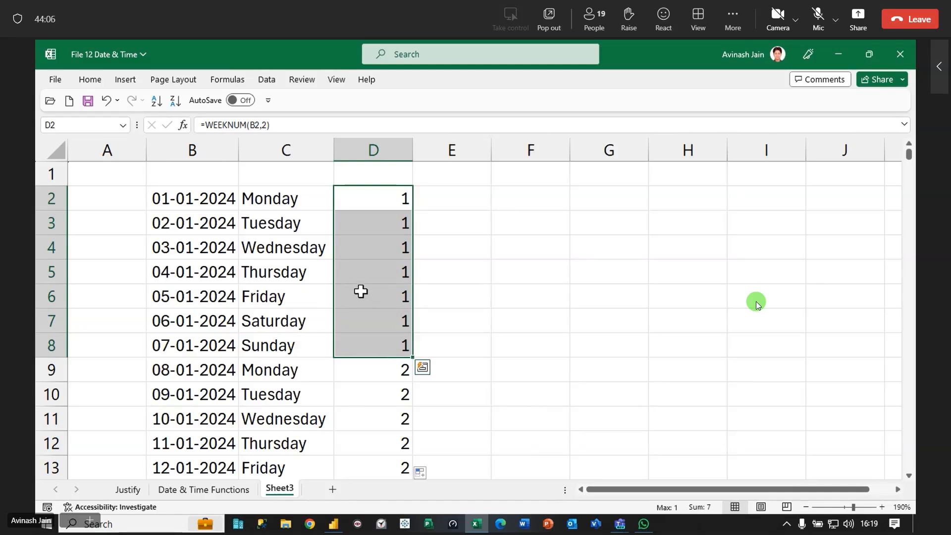
click(379, 203)
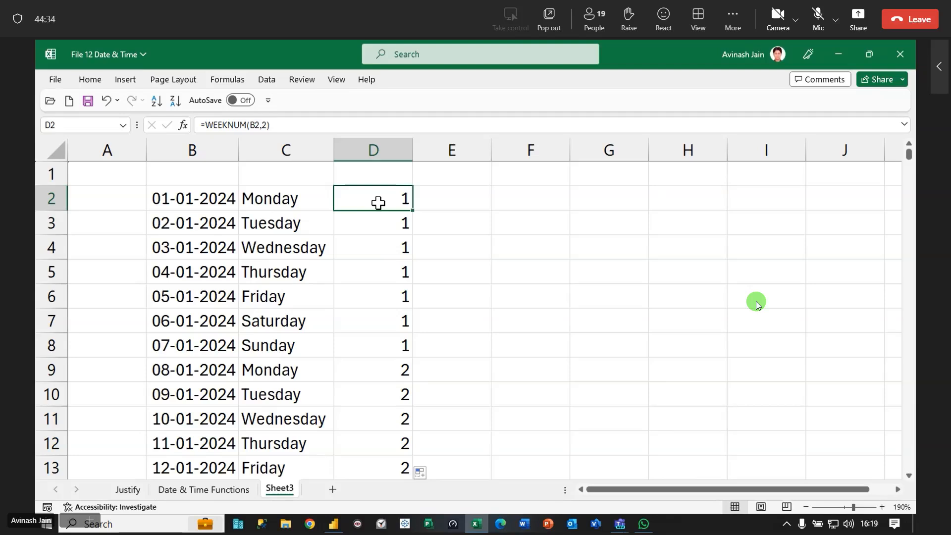
Check the Monday-based week numbers at the end of December 2024 and return to the first January rows
key(ctrl+Down)
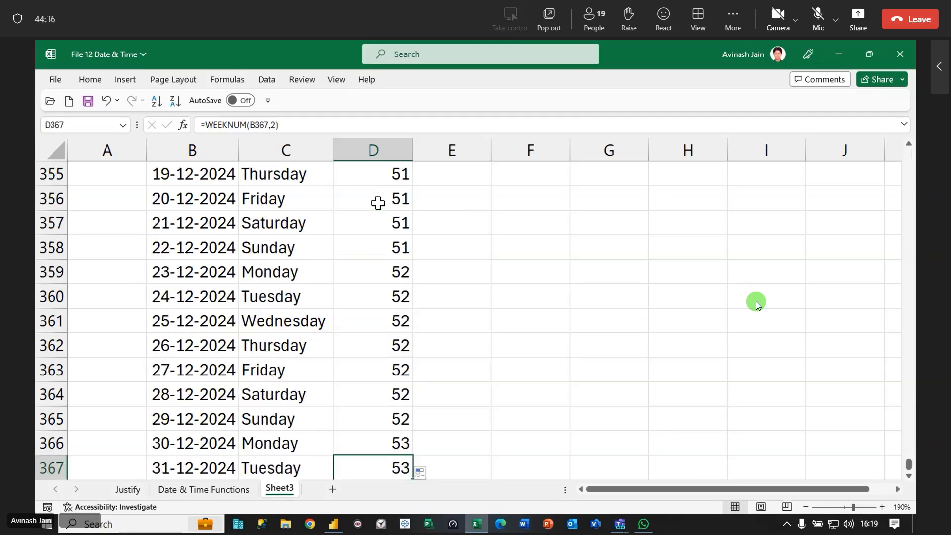
key(ctrl+Up)
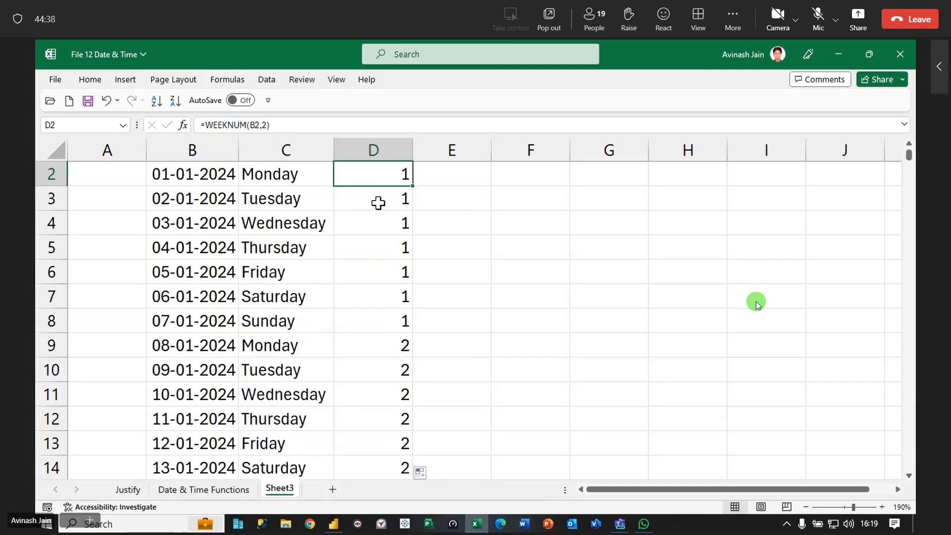
click(378, 203)
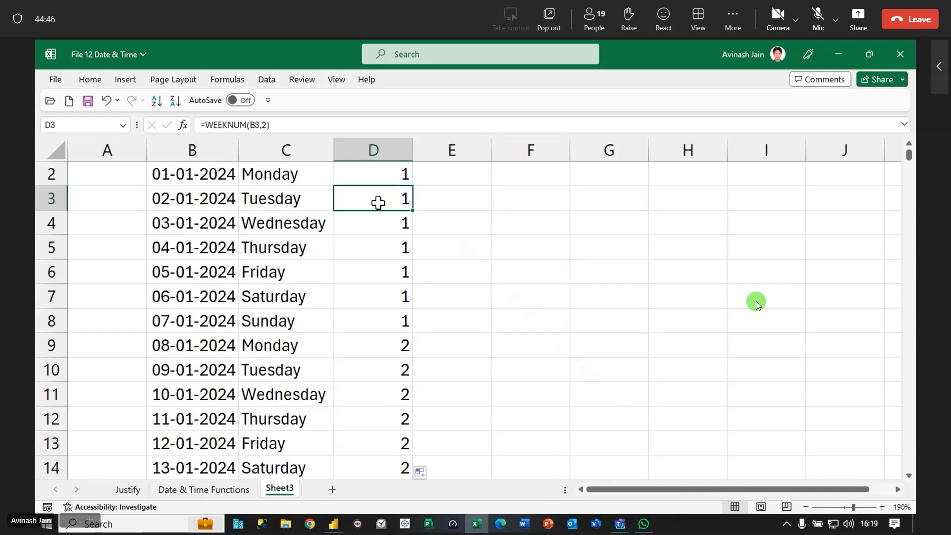
scroll(396, 233, up, 1)
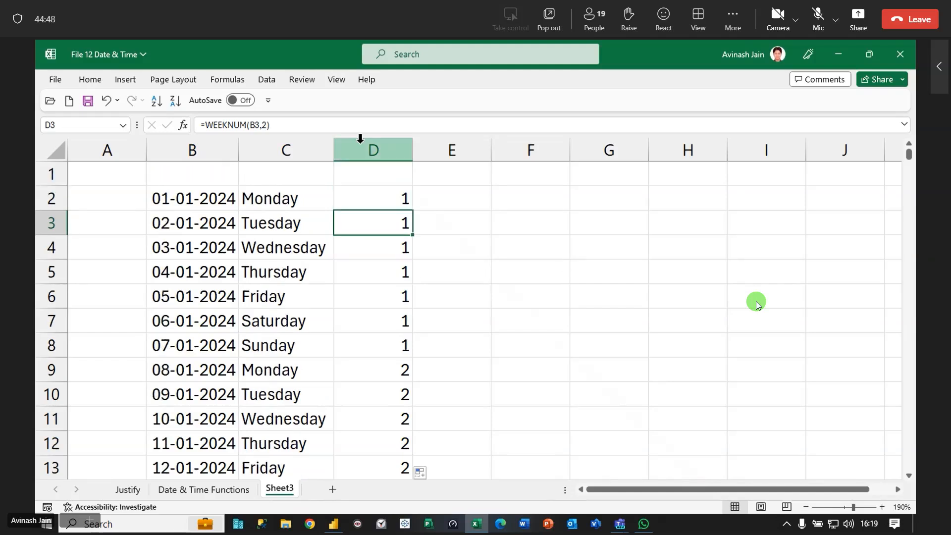
Change the return type of the WEEKNUM formula in D2 to 13 - Wednesday
double_click(382, 203)
click(458, 196)
key(BackSpace)
key(BackSpace)
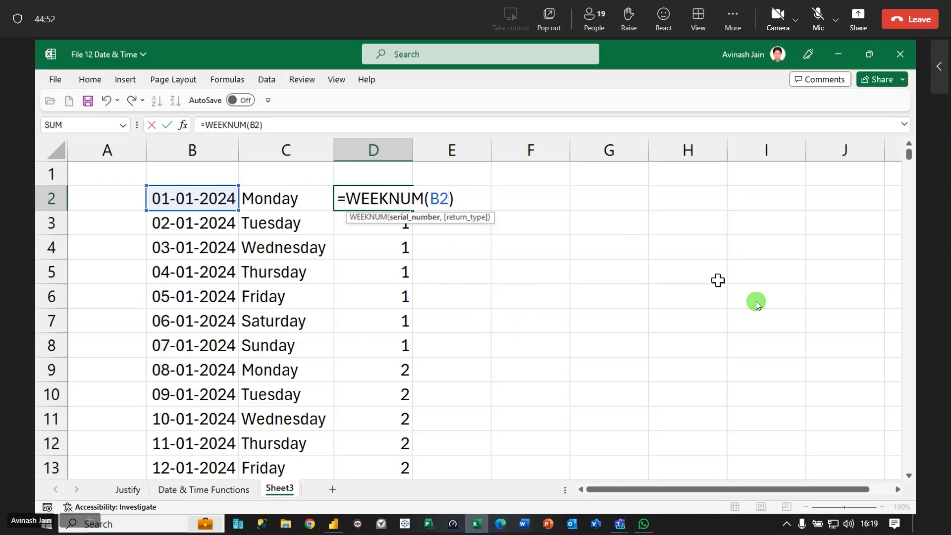
text(,)
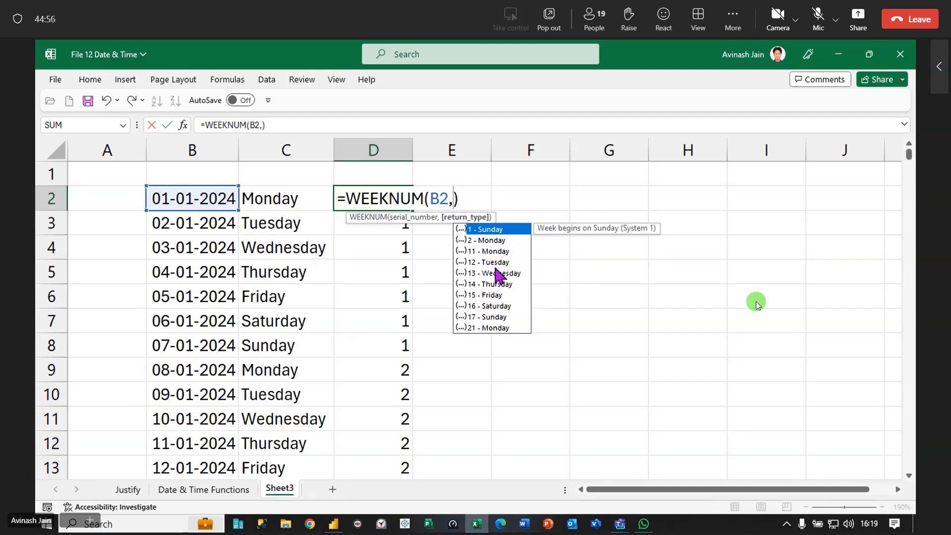
click(473, 274)
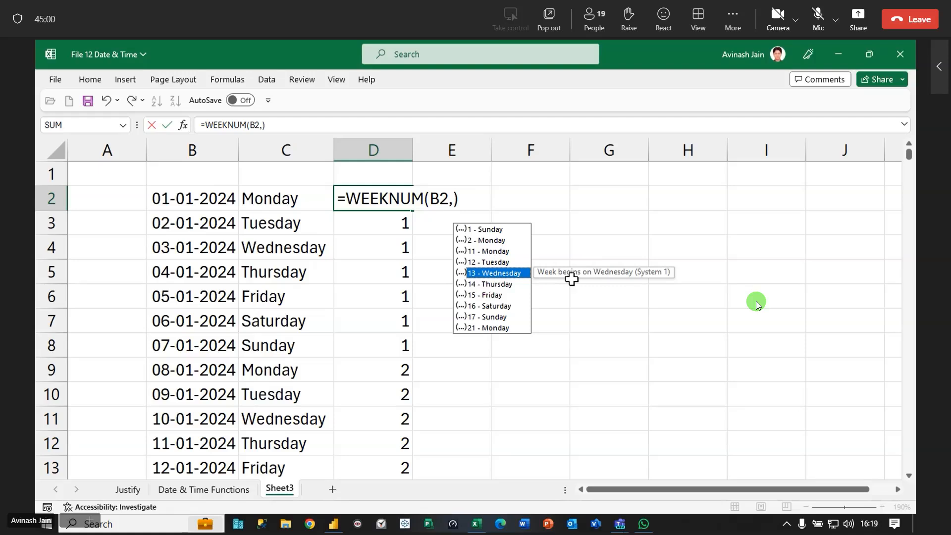
key(Tab)
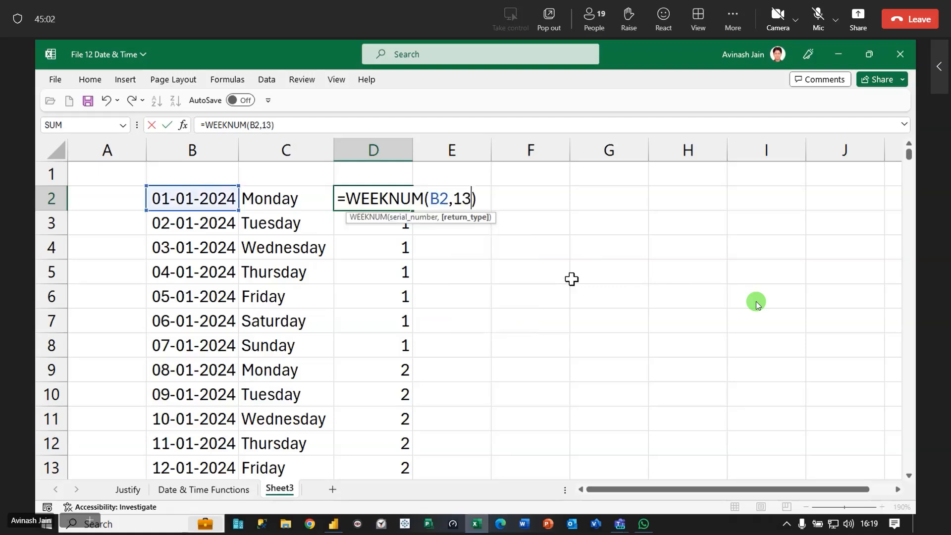
key(Return)
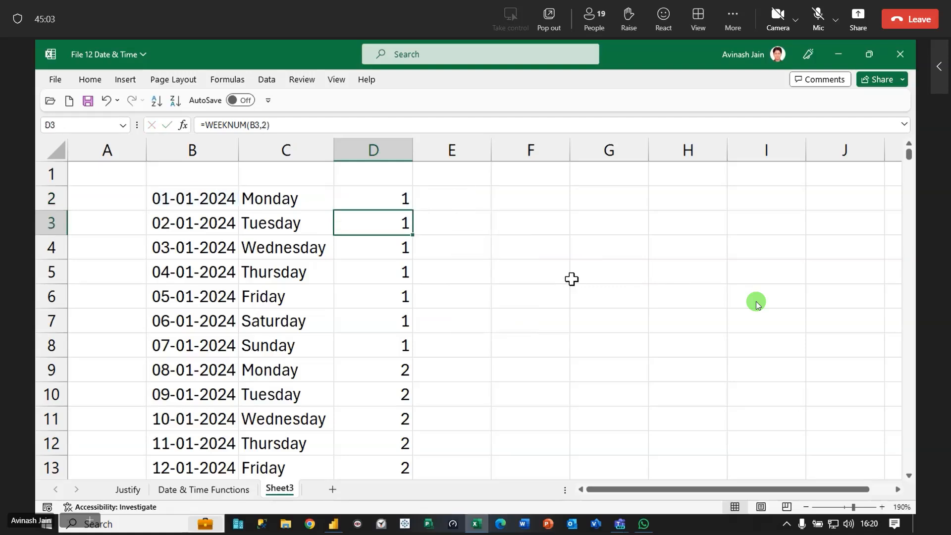
On the Date & Time Functions sheet, reselect return type 2, Monday through Sunday, for the WEEKDAY formula in C22
click(211, 491)
double_click(323, 382)
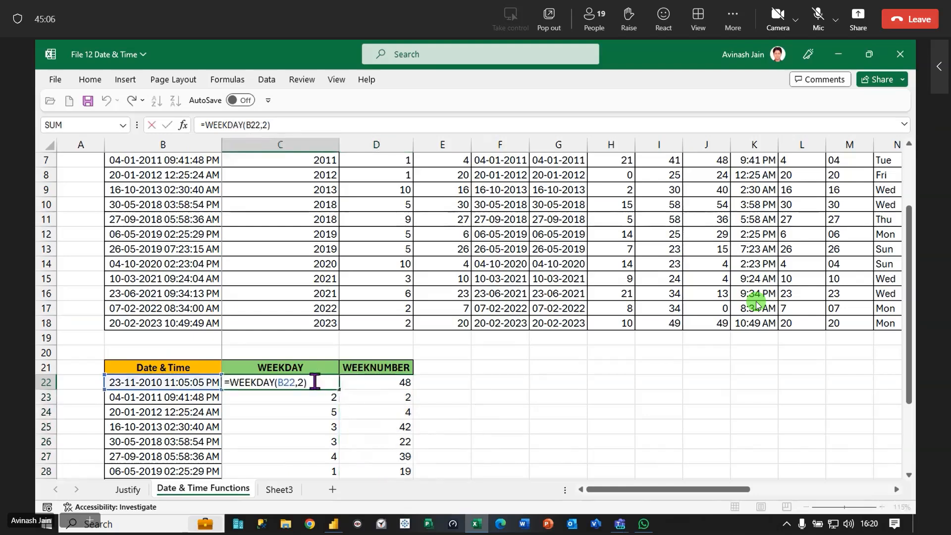
key(BackSpace)
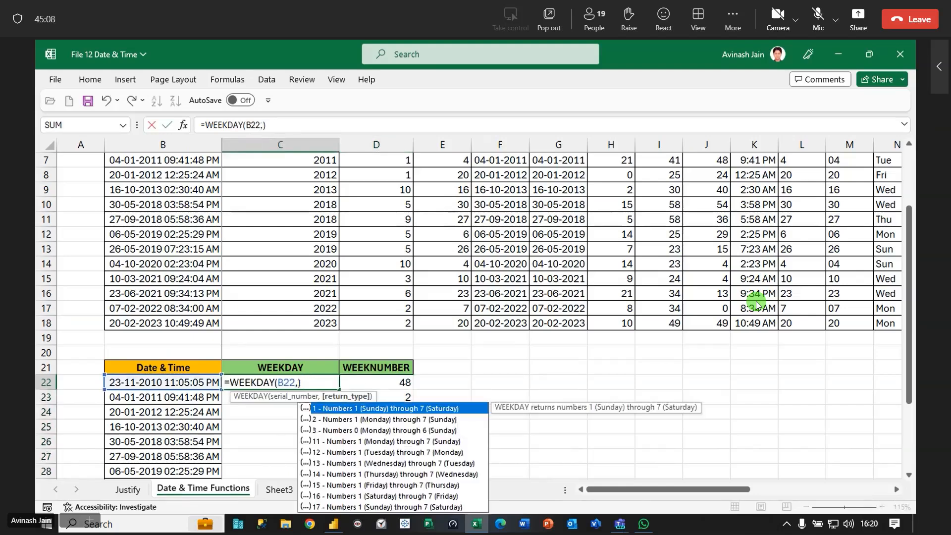
click(348, 420)
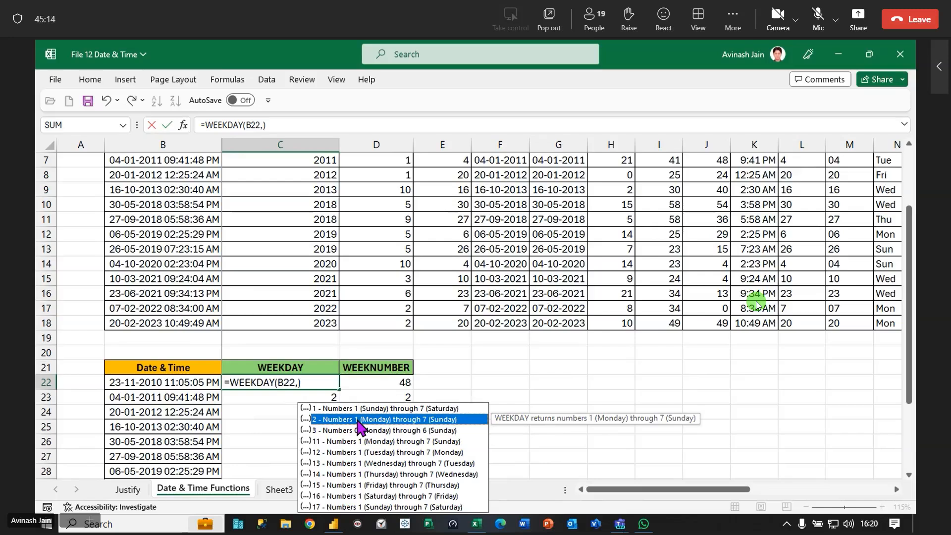
double_click(358, 421)
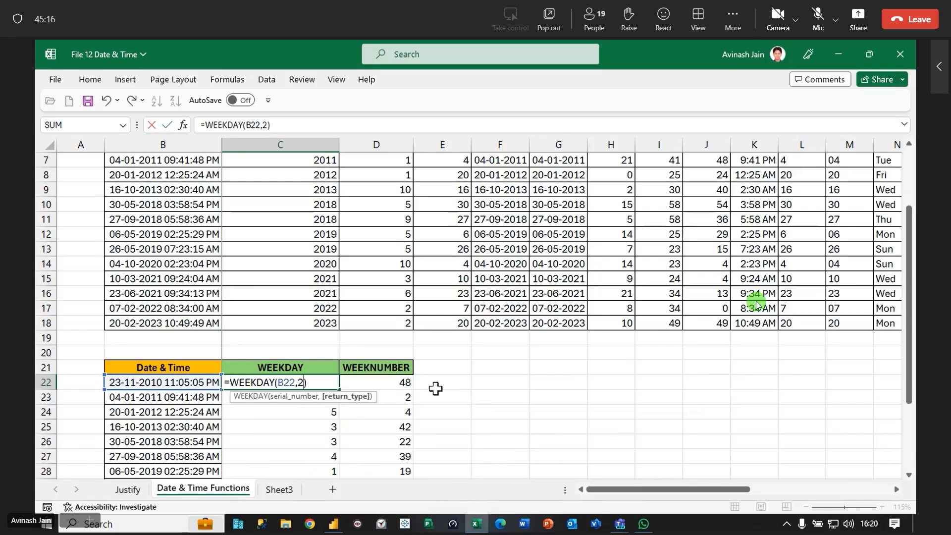
click(434, 388)
click(399, 371)
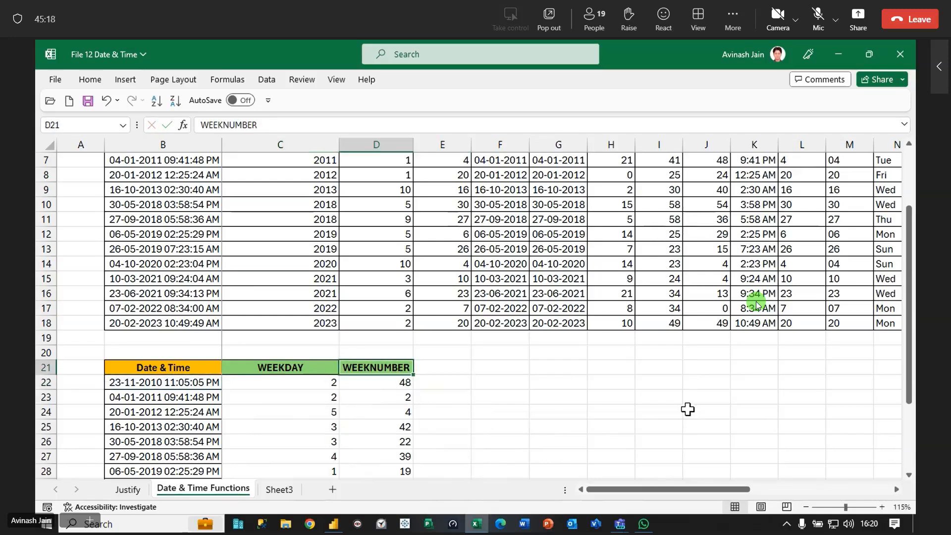
Apply all borders to the WEEKDAY and WEEKNUMBER values in C22:D34
scroll(379, 376, down, 4)
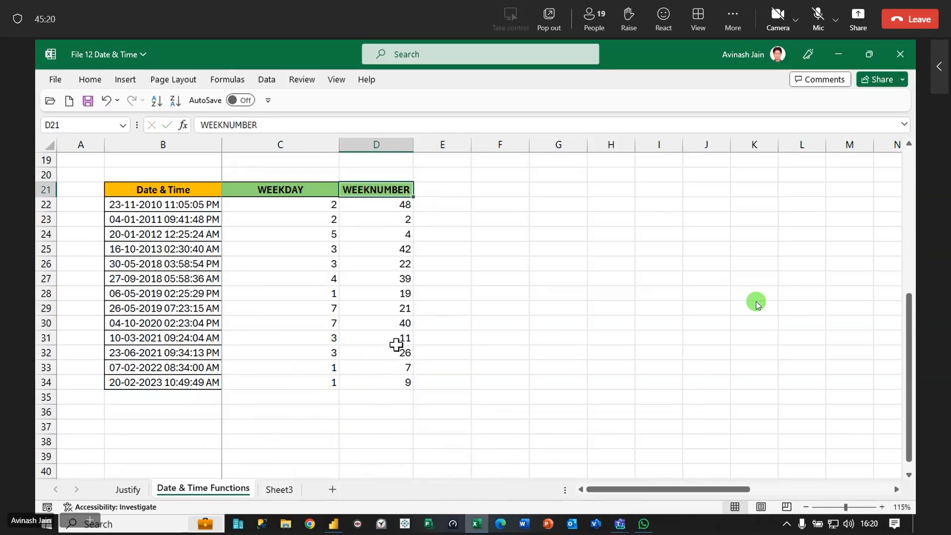
drag(284, 205, 375, 381)
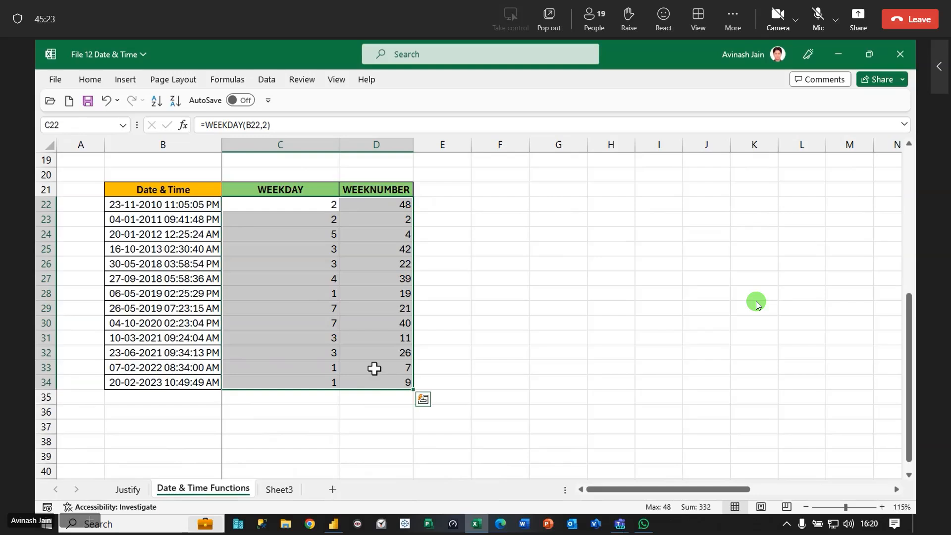
click(90, 82)
click(181, 125)
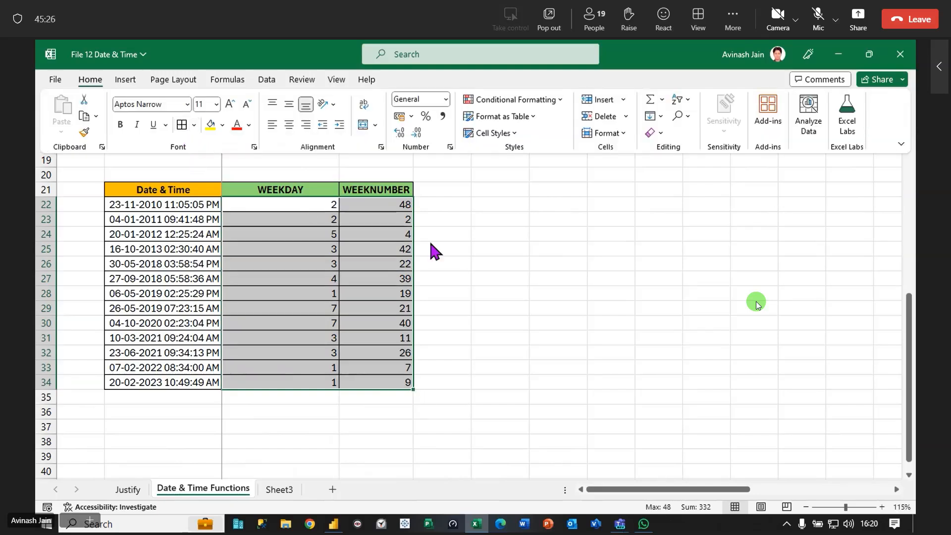
Copy the WEEKNUMBER header from D21 into E21 and fit column E to its width
click(448, 195)
click(403, 186)
drag(414, 197, 463, 188)
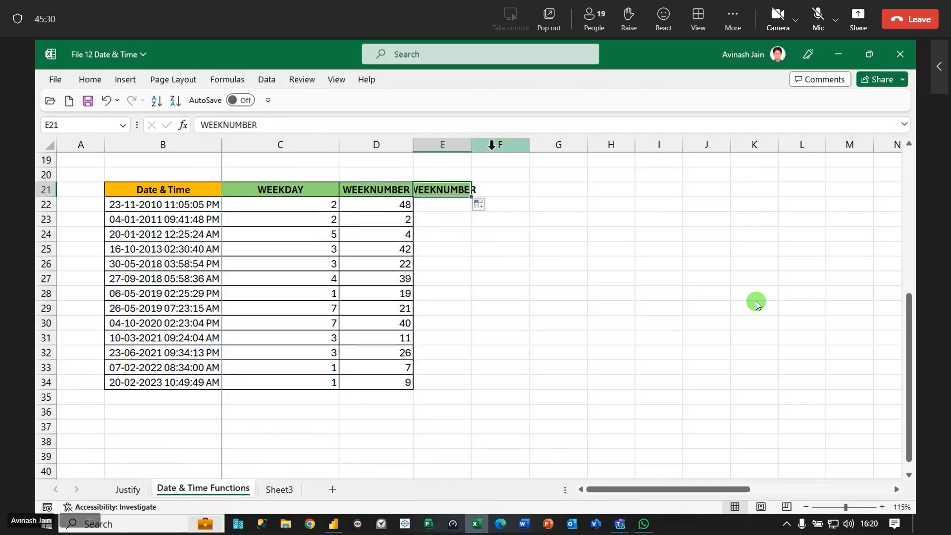
double_click(471, 144)
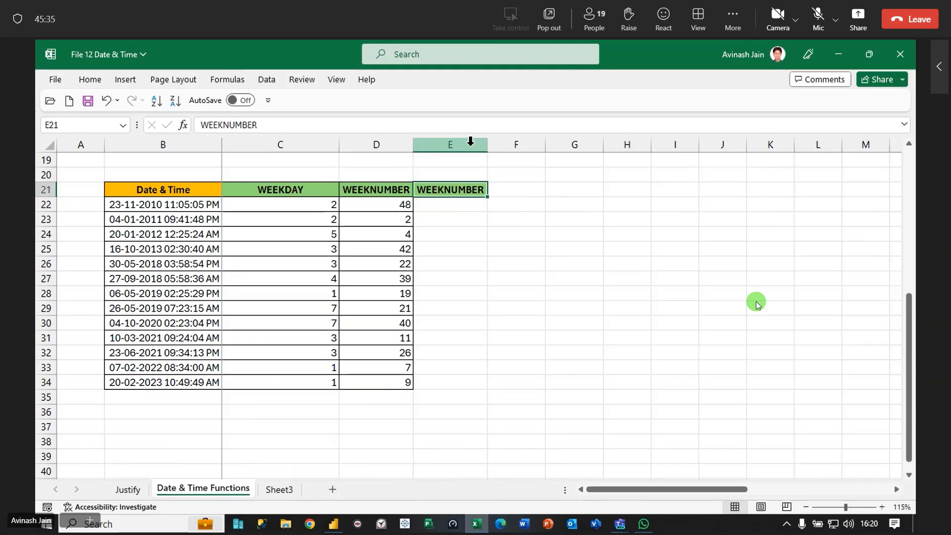
Examine the first Date & Time values in B22:B25 that the new WEEKNUMBER column refers to
key(Down)
key(Left)
key(Left)
key(Left)
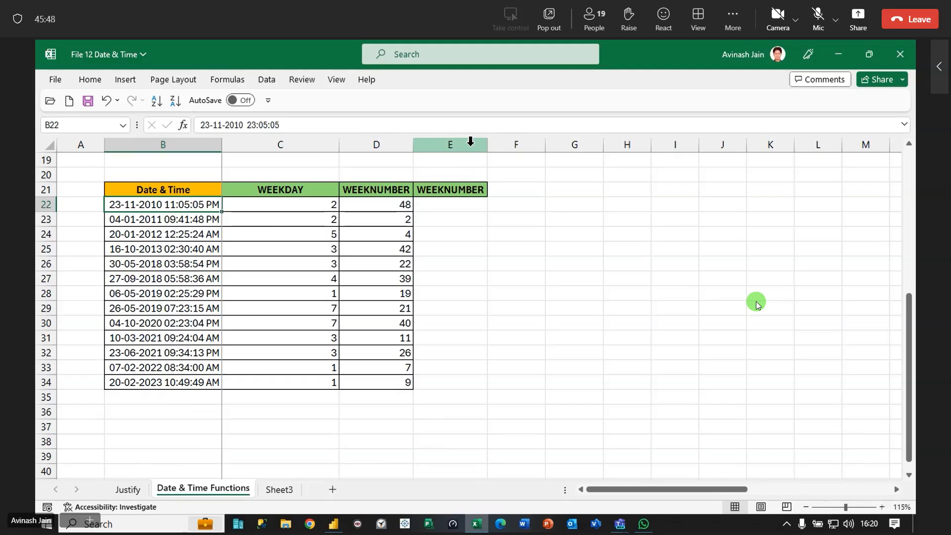
key(Right)
key(Right)
key(Right)
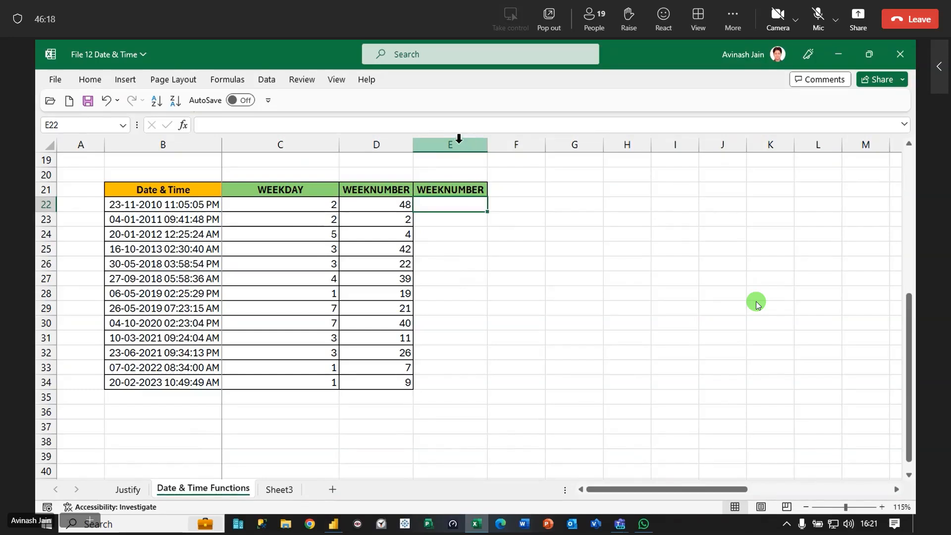
click(131, 204)
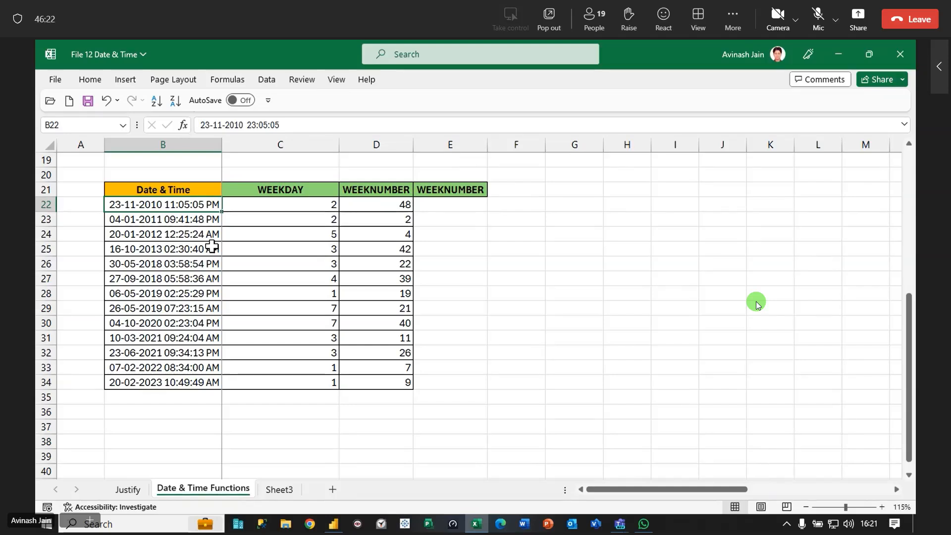
click(161, 220)
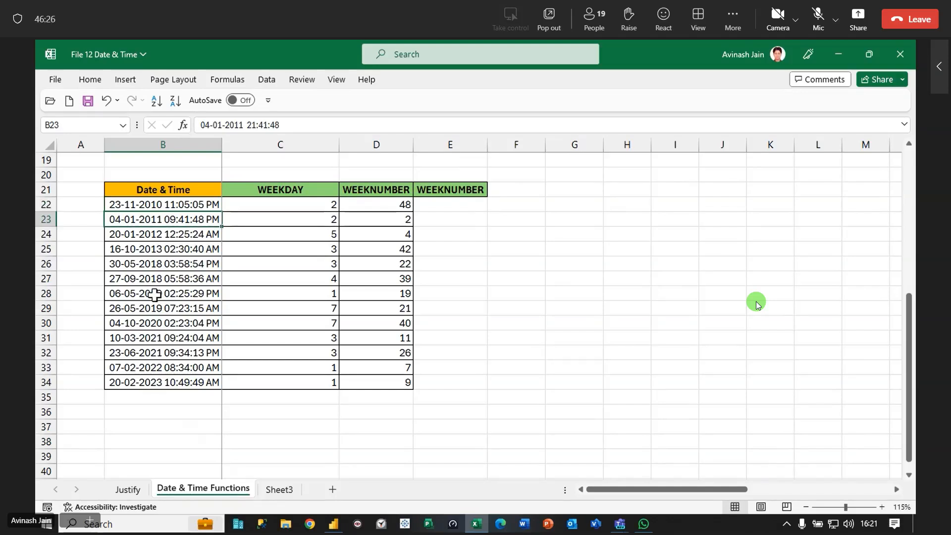
click(167, 234)
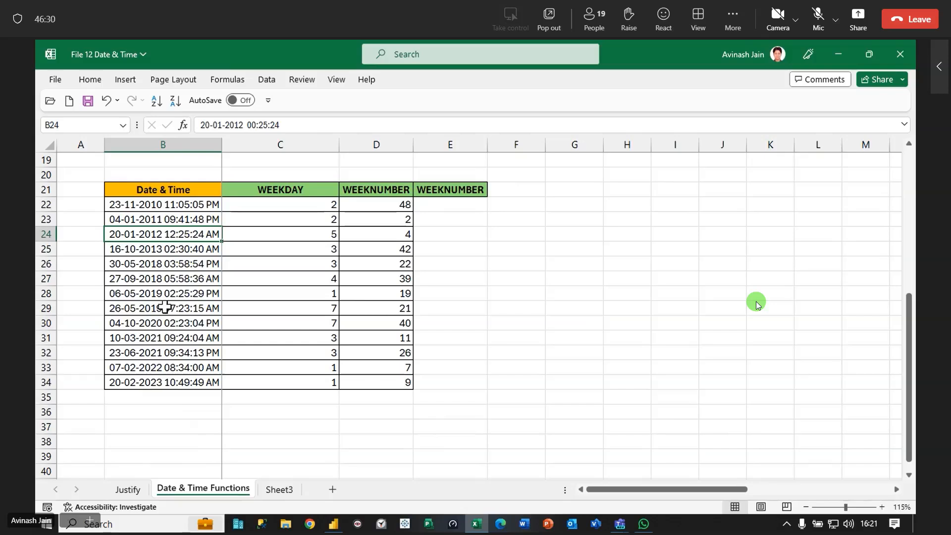
click(175, 249)
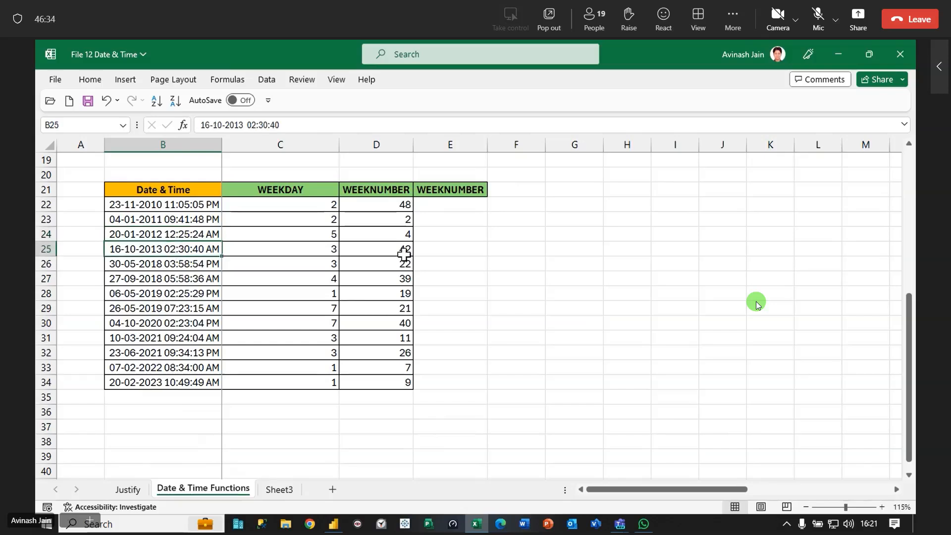
Enter the formula =B22-DAY(B22)-1 in E22 under the new WEEKNUMBER header
click(453, 205)
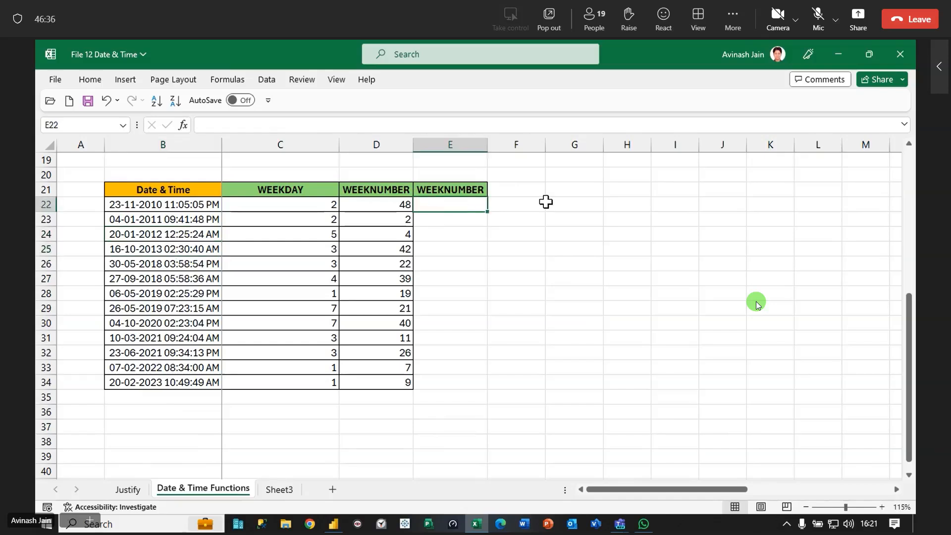
text(=)
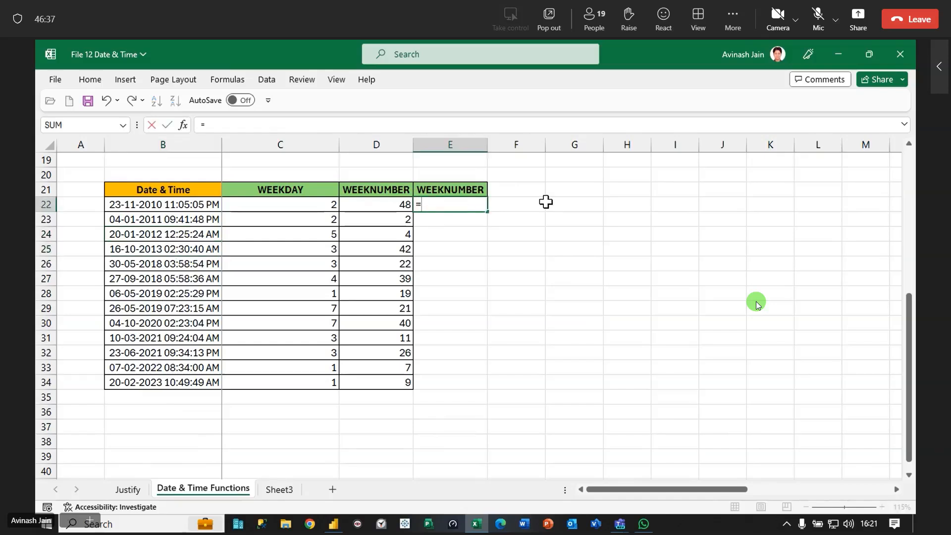
click(165, 205)
text(-Day)
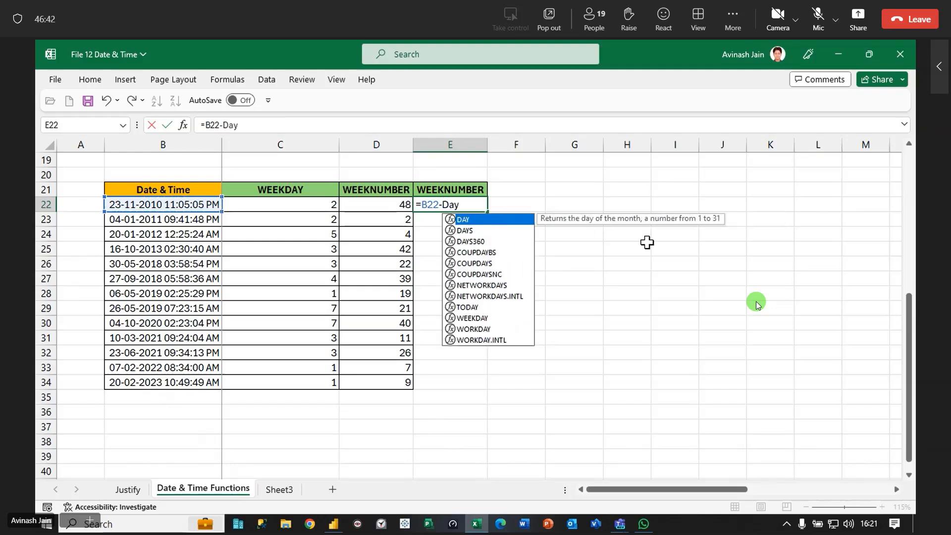
text(()
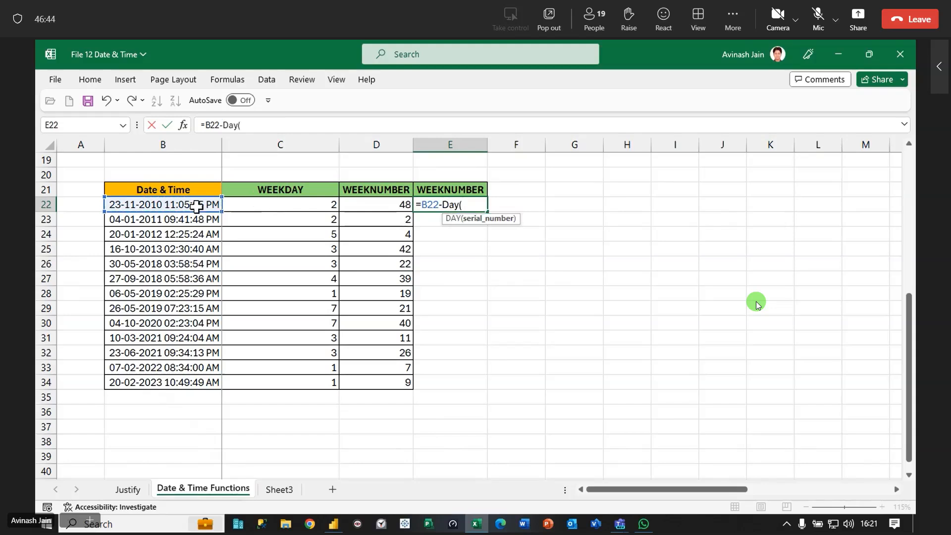
click(194, 205)
text()-1)
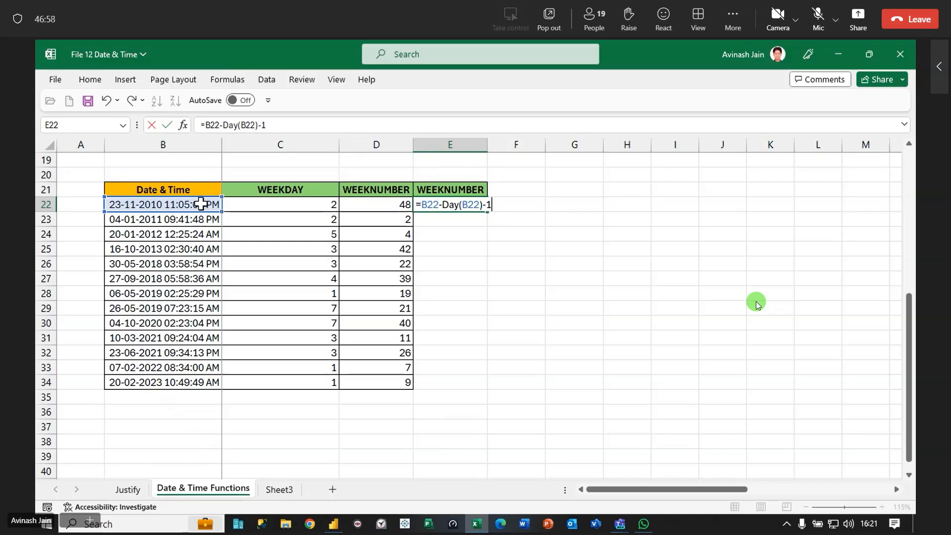
key(Return)
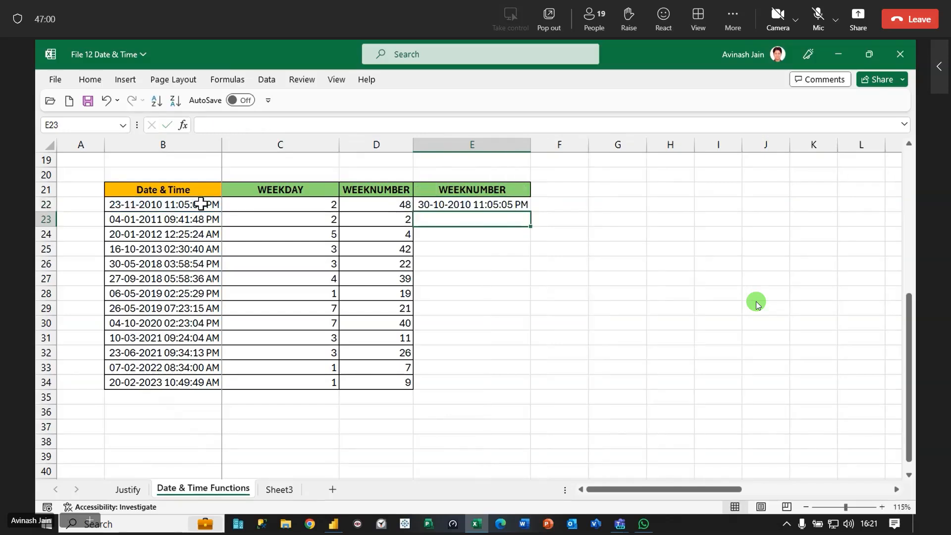
Remove the -1 from the formula in E22 so it reads =B22-DAY(B22)
click(500, 201)
double_click(499, 200)
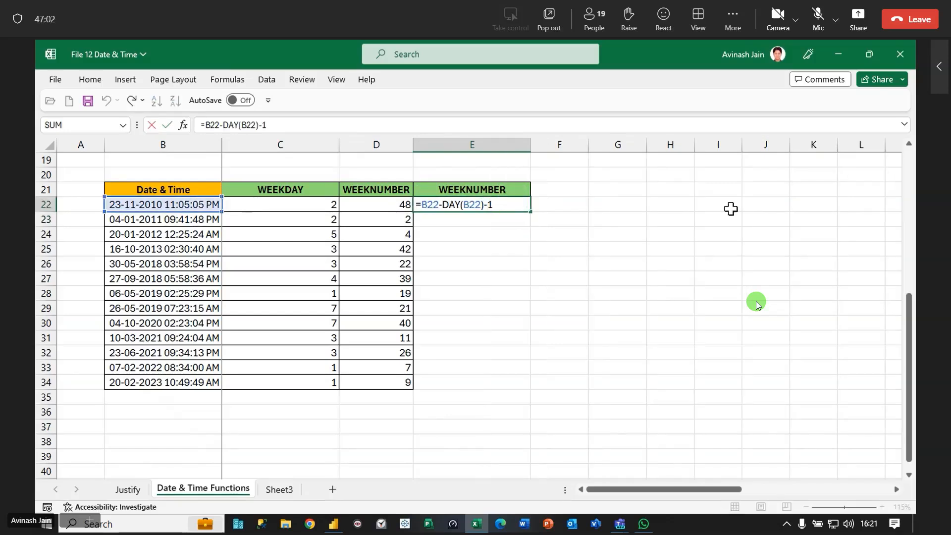
key(BackSpace)
key(BackSpace)
key(Return)
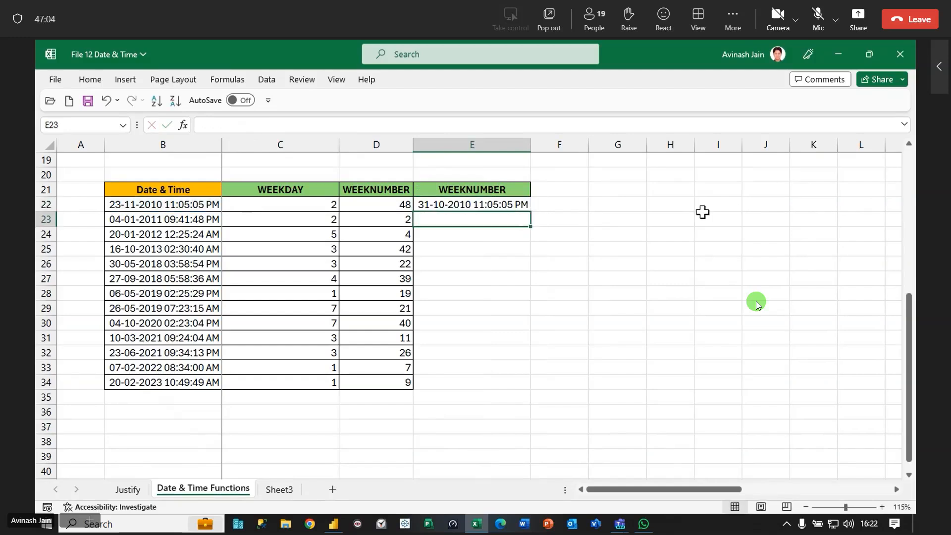
Change the formula in E22 to =B22-DAY(B22)+1 and fill it down through E34
click(462, 195)
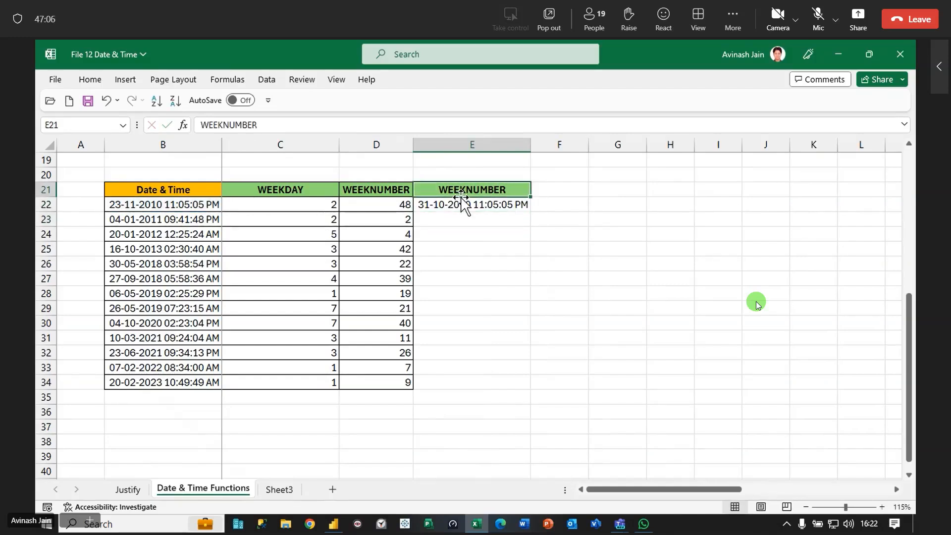
double_click(466, 205)
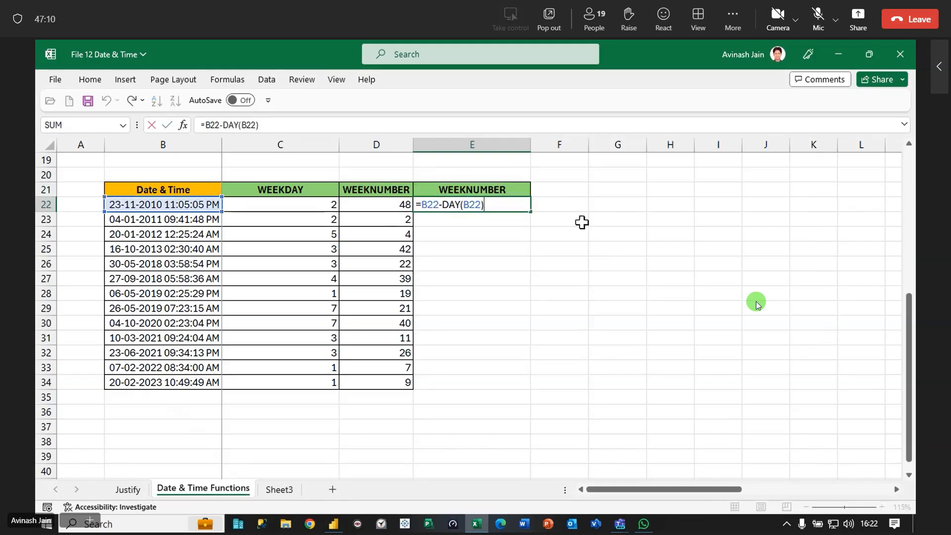
text(+1)
key(Return)
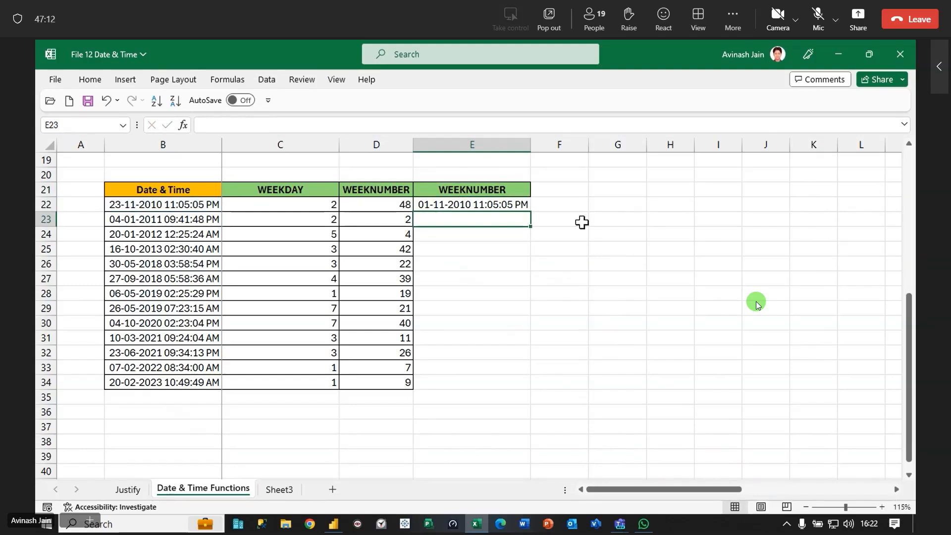
click(514, 206)
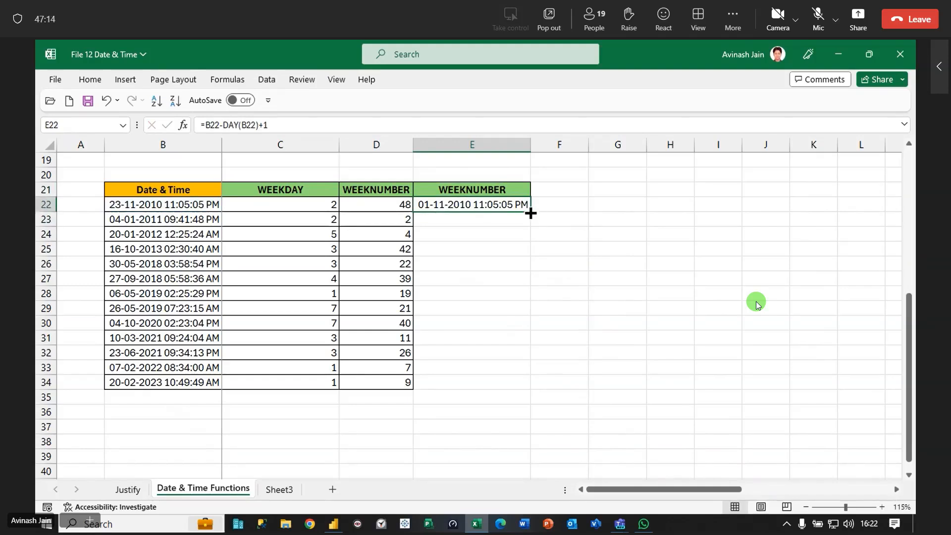
double_click(530, 213)
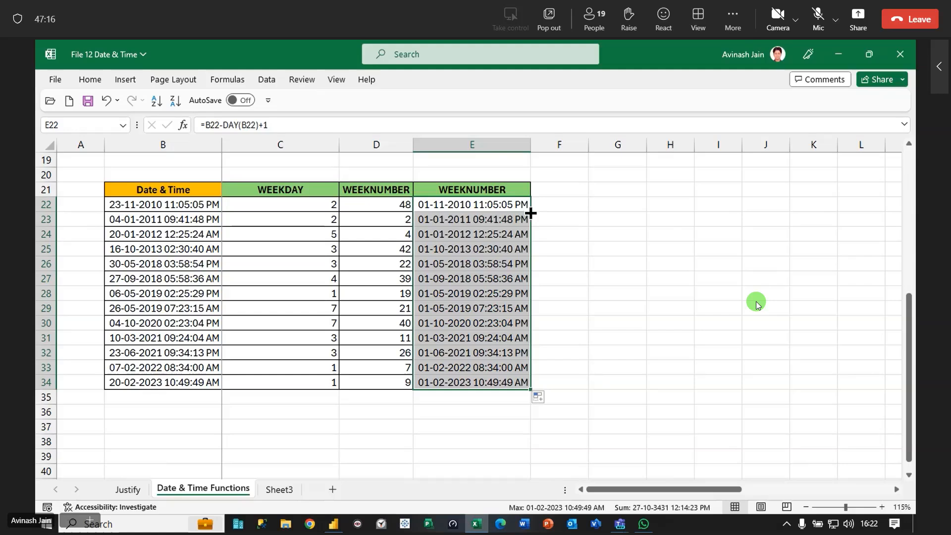
Review the formula in E22 without changing it, and clear the contents of E22:E34
click(468, 205)
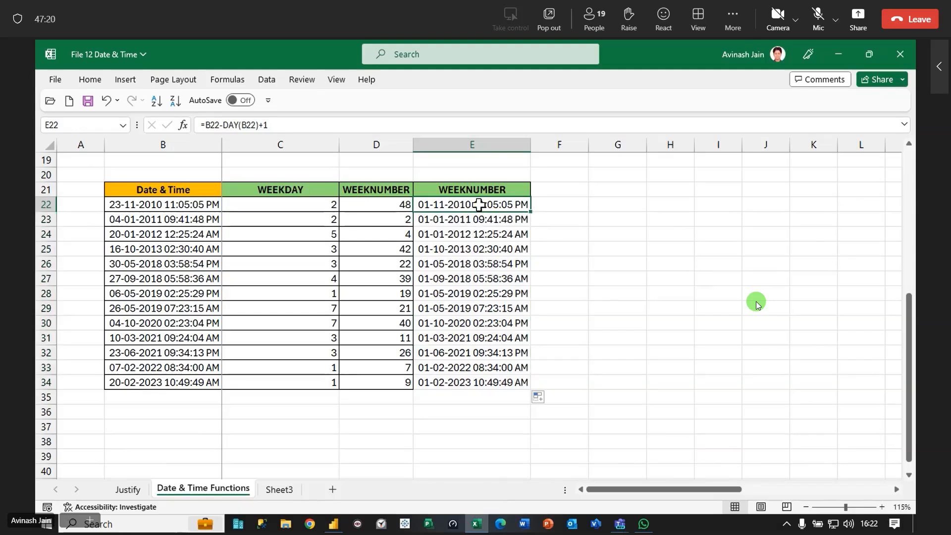
drag(479, 205, 484, 382)
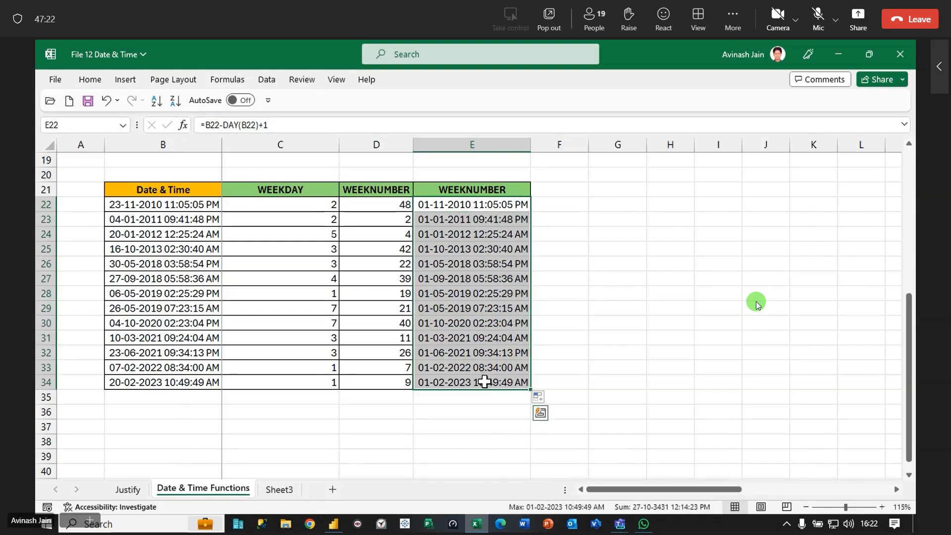
key(Up)
key(Down)
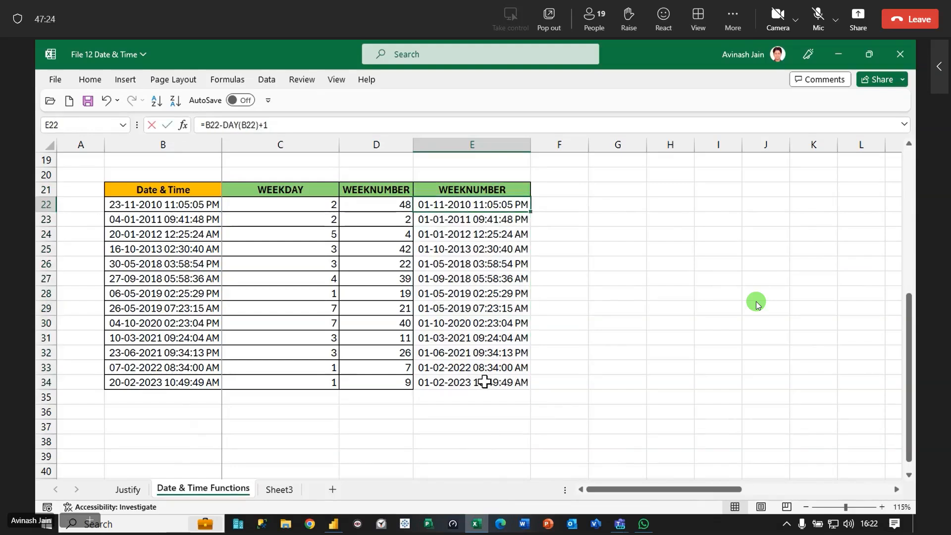
key(F2)
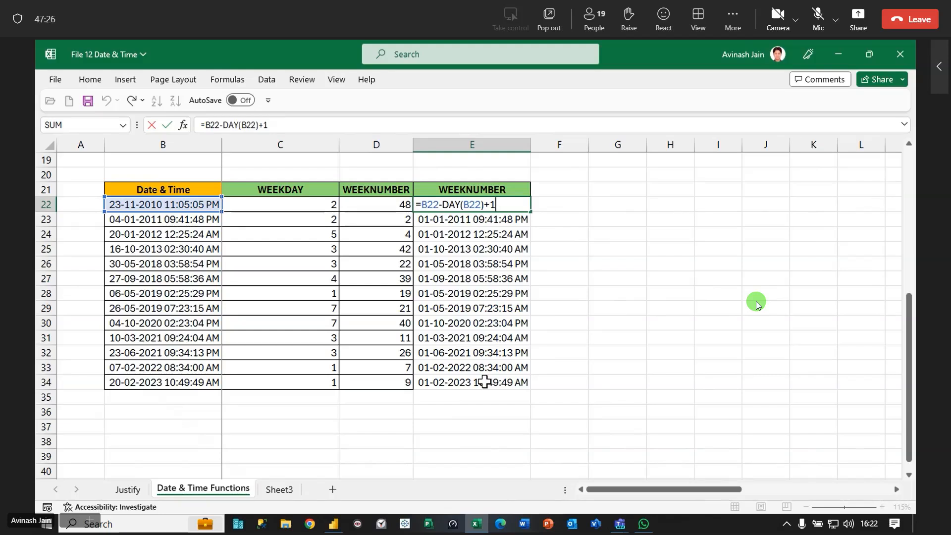
key(Escape)
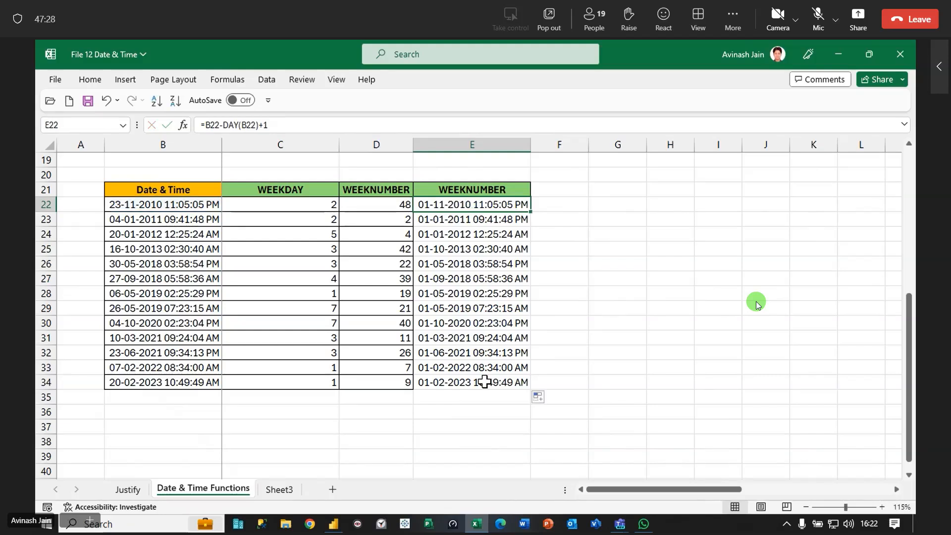
key(ctrl+shift+Down)
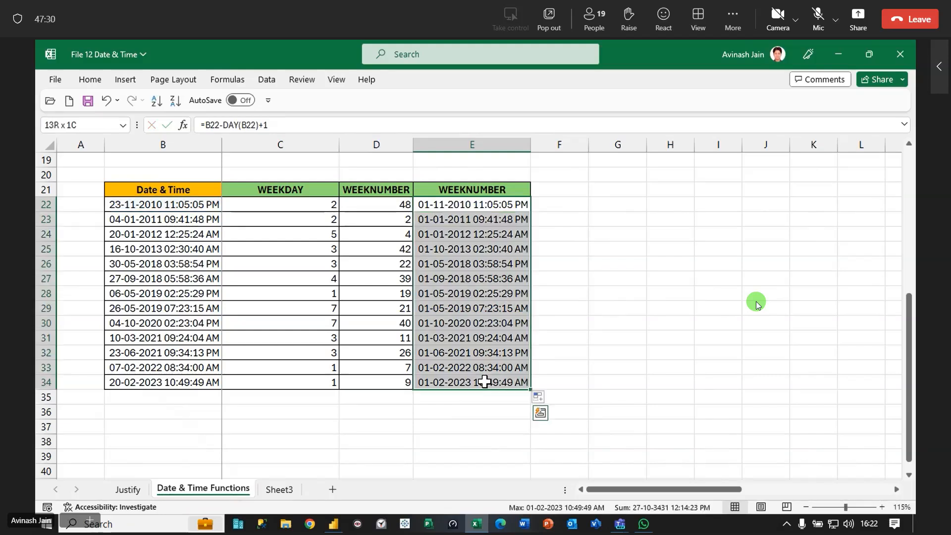
key(Delete)
Replace the header in E21 with EOMONTH
click(486, 190)
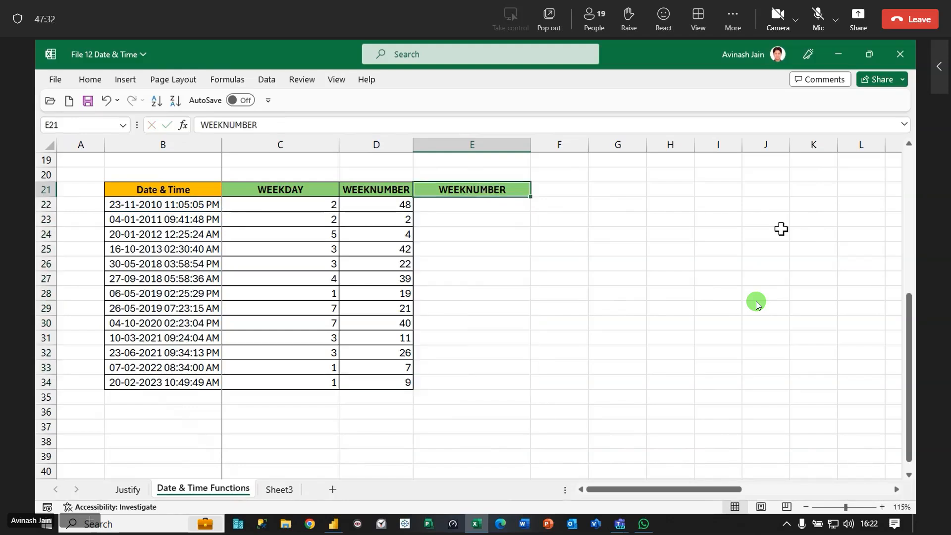
text(EOMONTH)
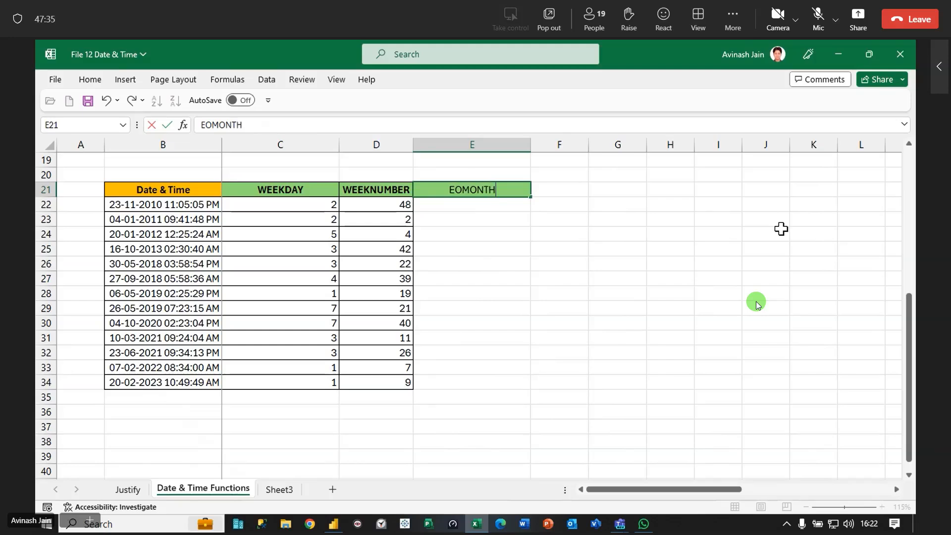
key(Return)
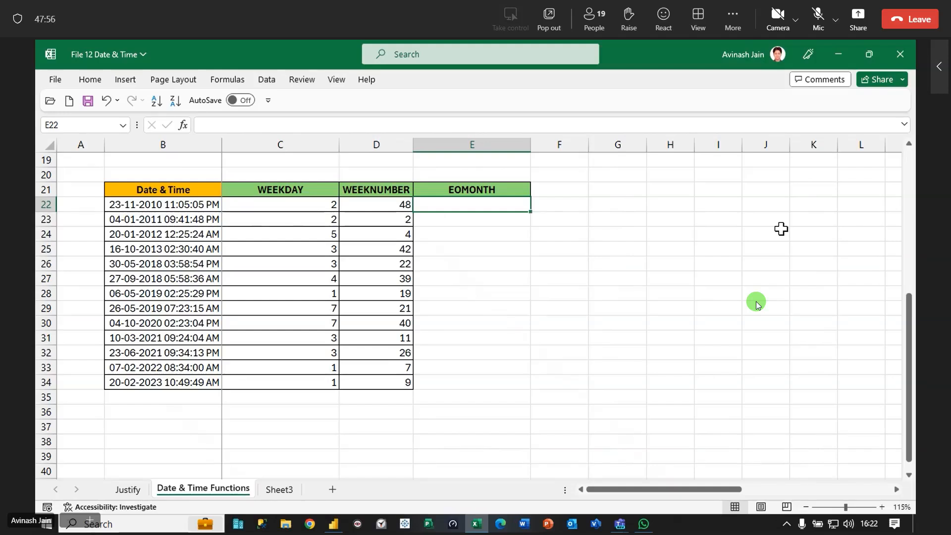
Enter =EOMONTH(B22,0) in E22 and fill the formula down through E34
text(=Eom)
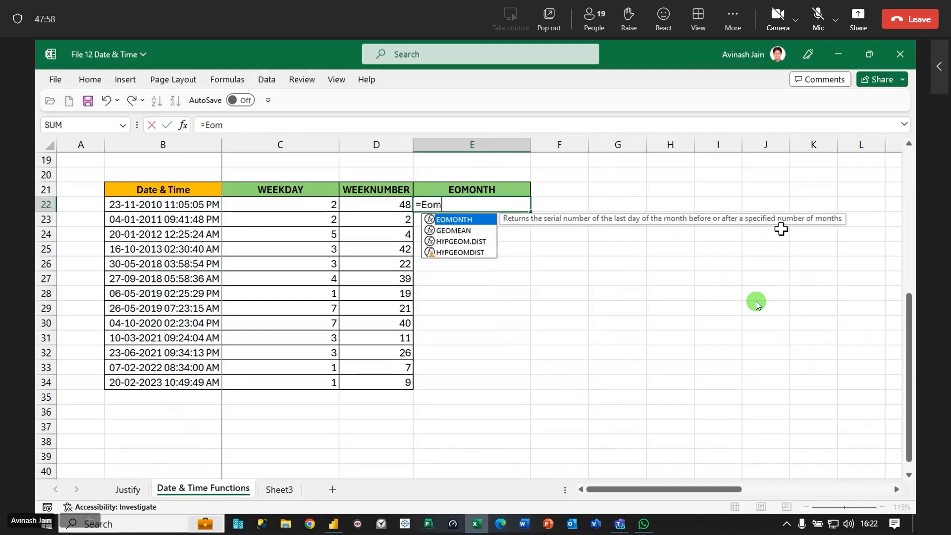
key(Tab)
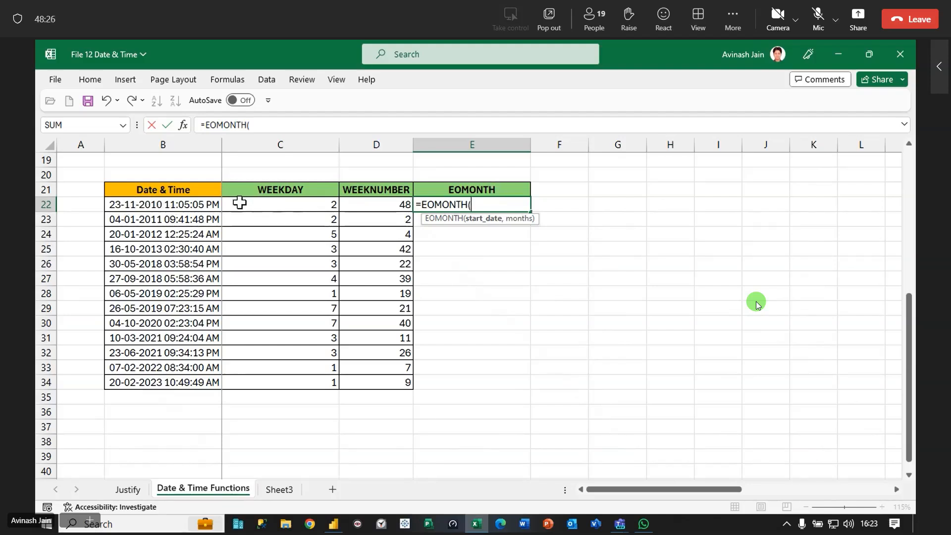
click(189, 203)
text(,)
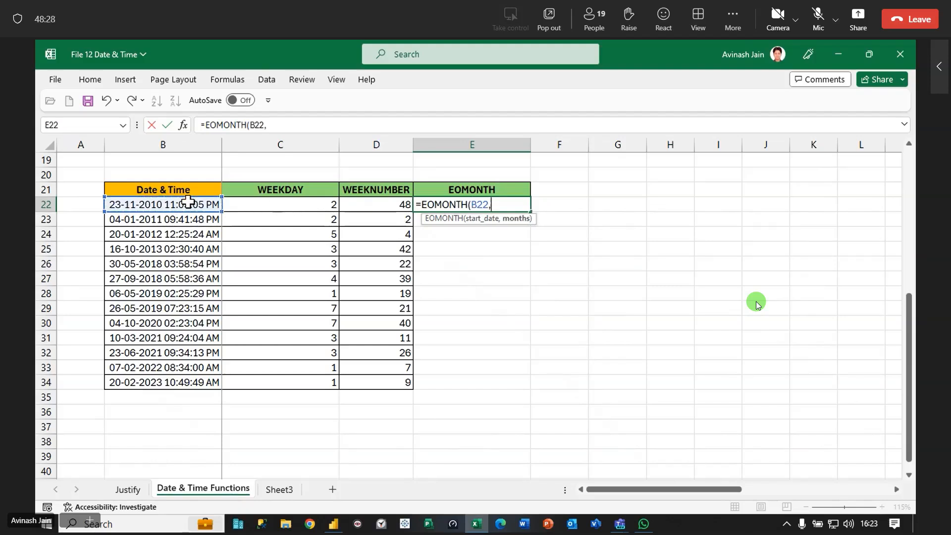
text(0))
key(Return)
click(498, 204)
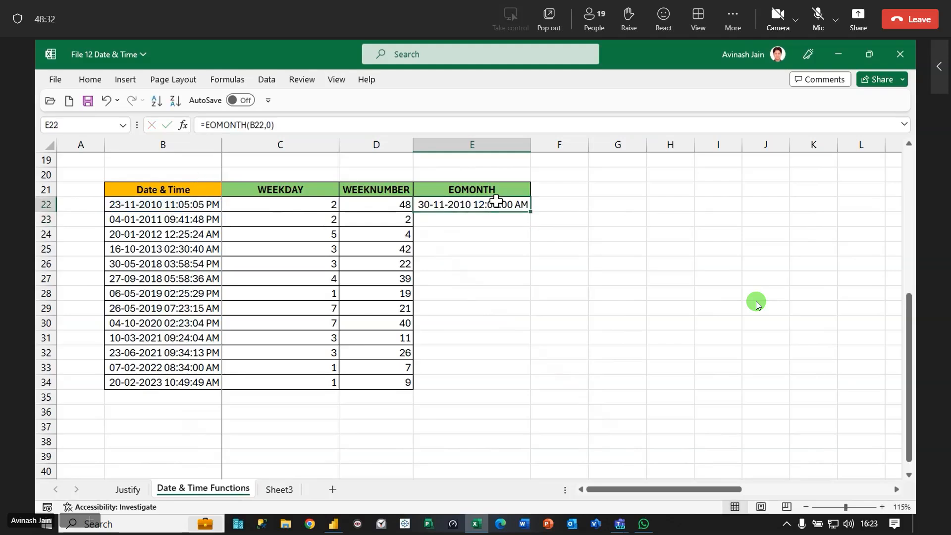
double_click(531, 212)
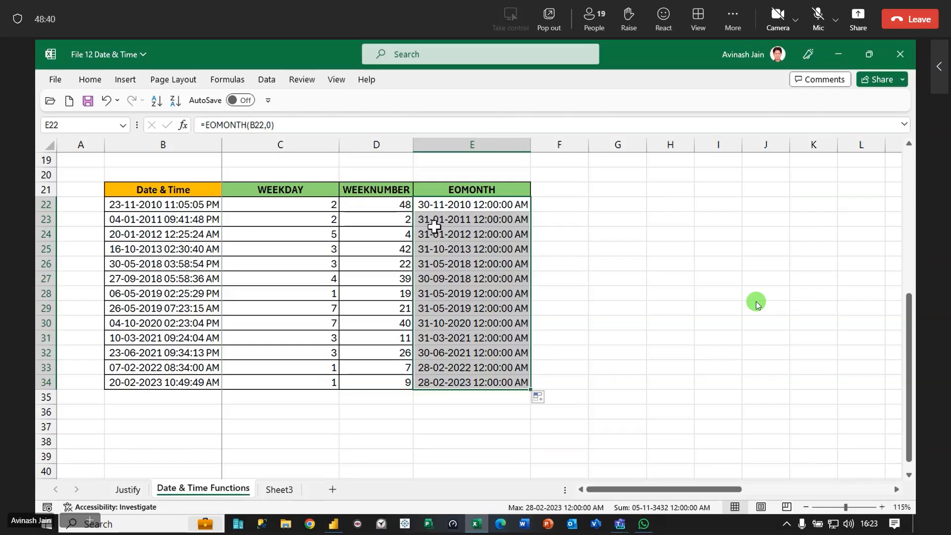
Clear the filled copies in E23:E34 and change the formula in E22 to =EOMONTH(B22,4)
drag(429, 218, 492, 377)
key(Delete)
double_click(498, 201)
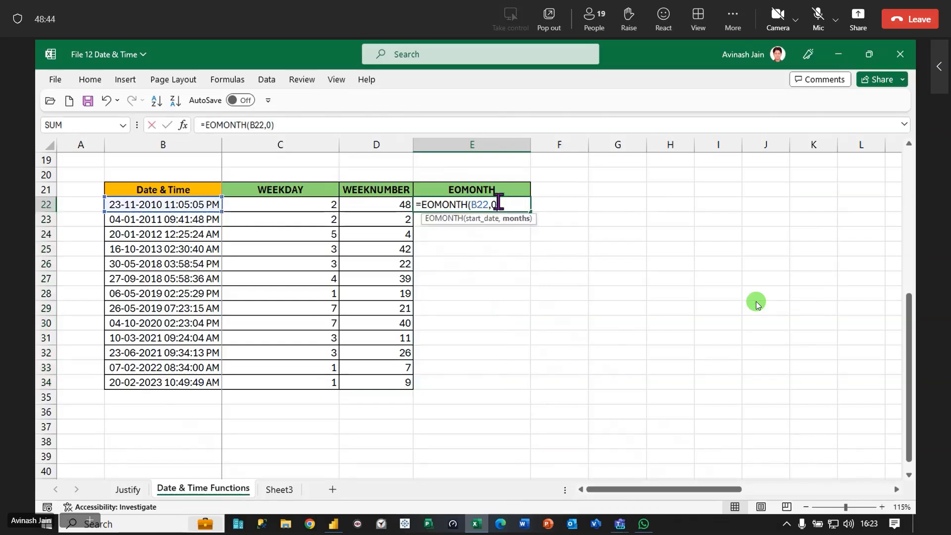
key(BackSpace)
key(BackSpace)
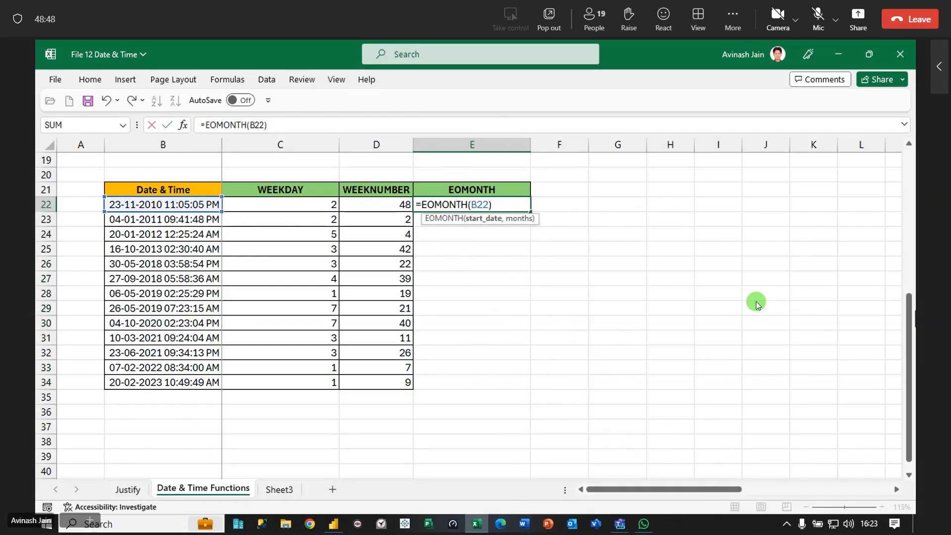
key(Delete)
text(,)
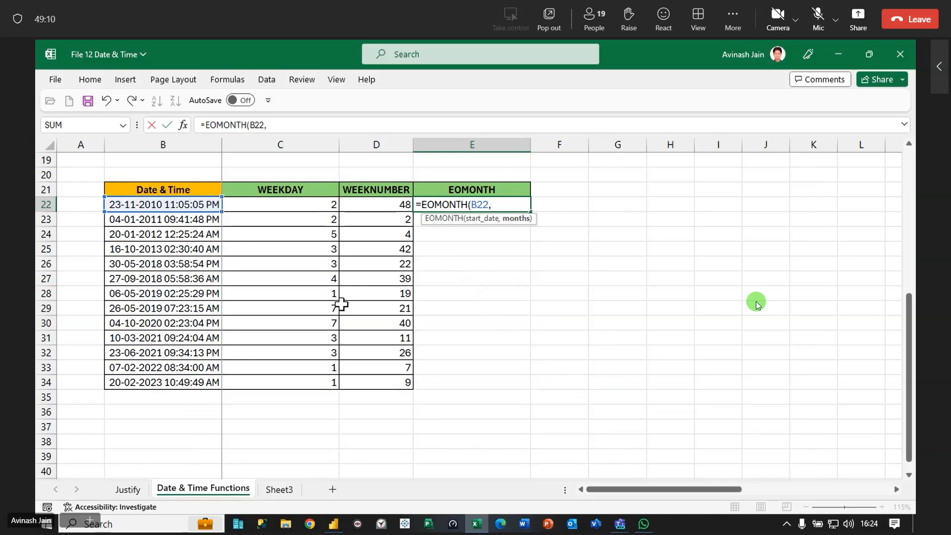
text(2)
key(BackSpace)
key(BackSpace)
key(Return)
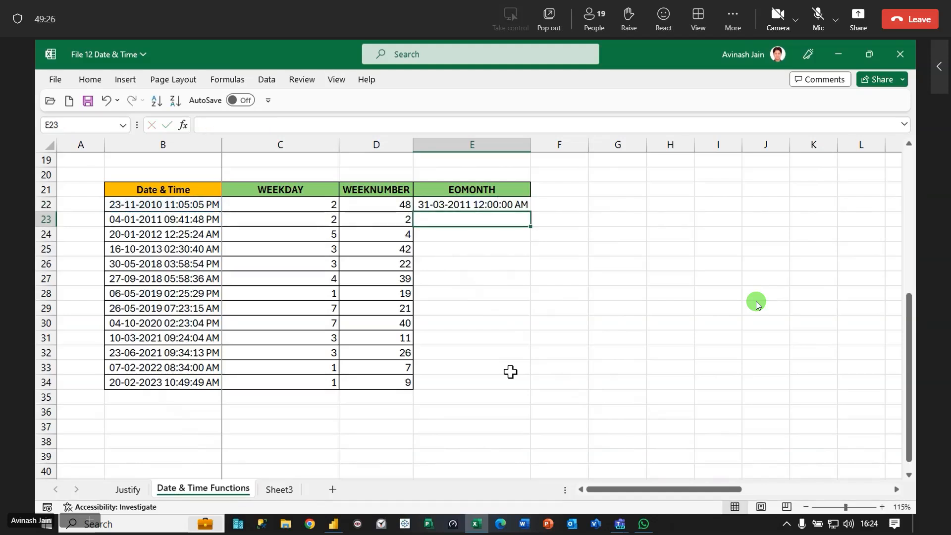
Make the months argument in E22 negative so the formula reads =EOMONTH(B22,-4)
key(Up)
key(F2)
key(Left)
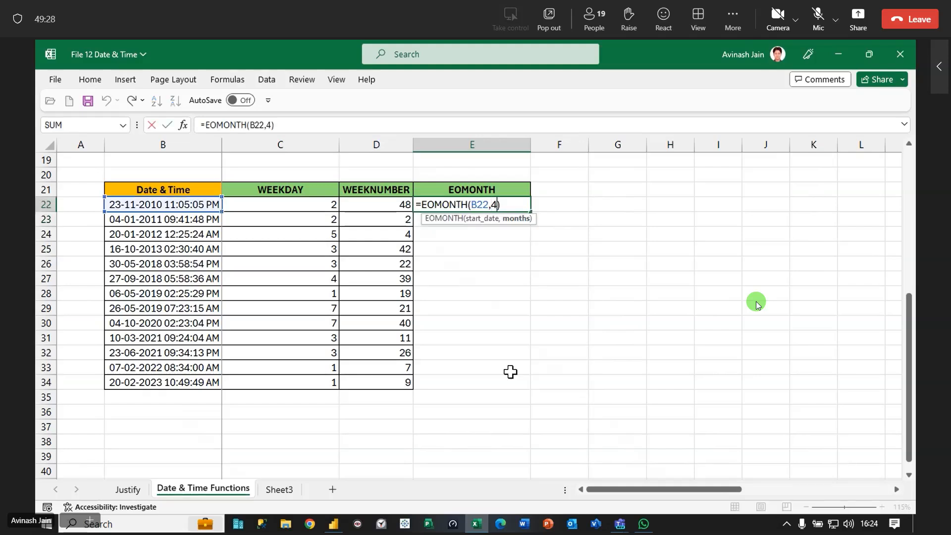
key(Left)
text(-)
key(ctrl+Return)
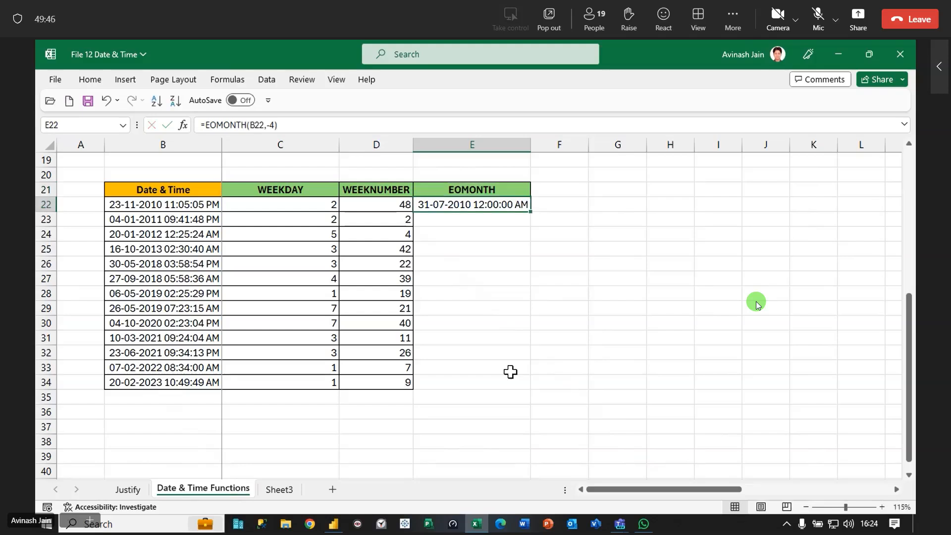
Change the months argument in E22 to -1 so the formula reads =EOMONTH(B22,-1)
key(F2)
key(BackSpace)
key(BackSpace)
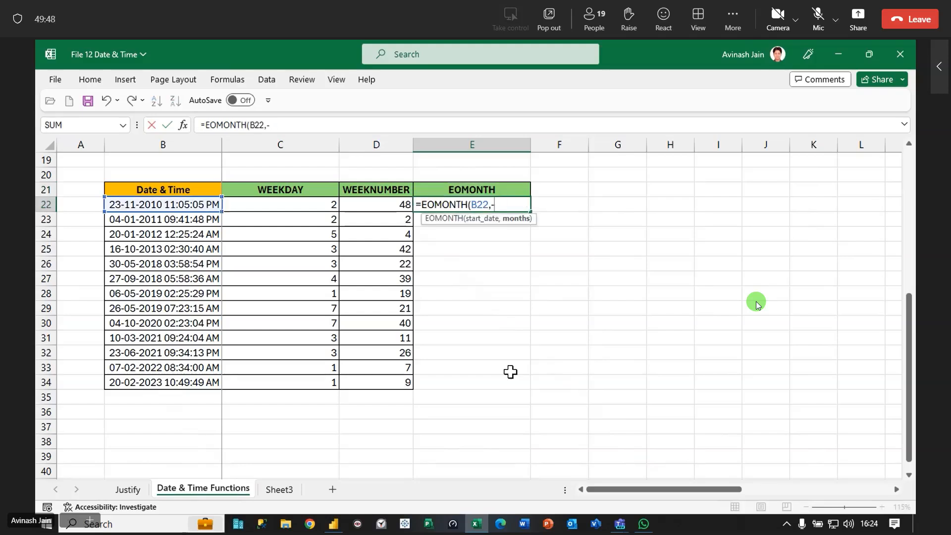
text(1))
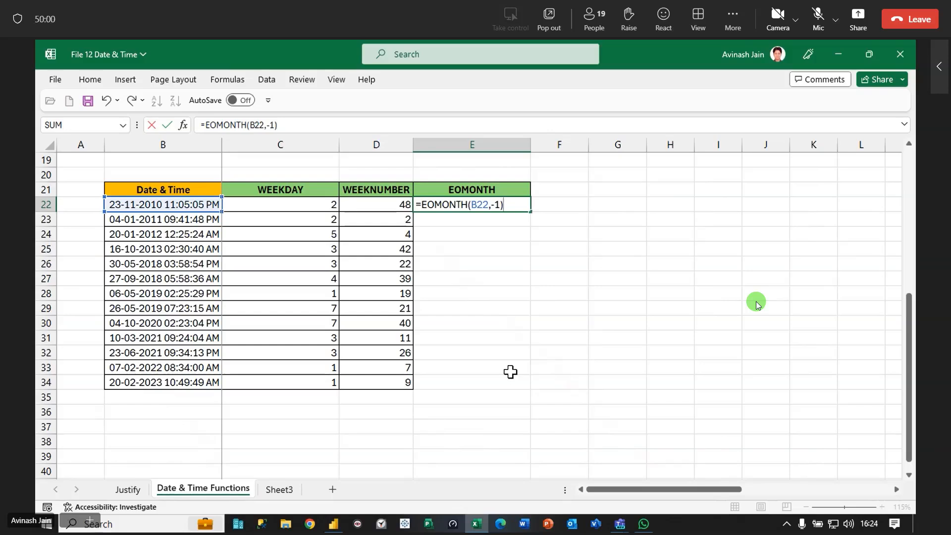
key(Return)
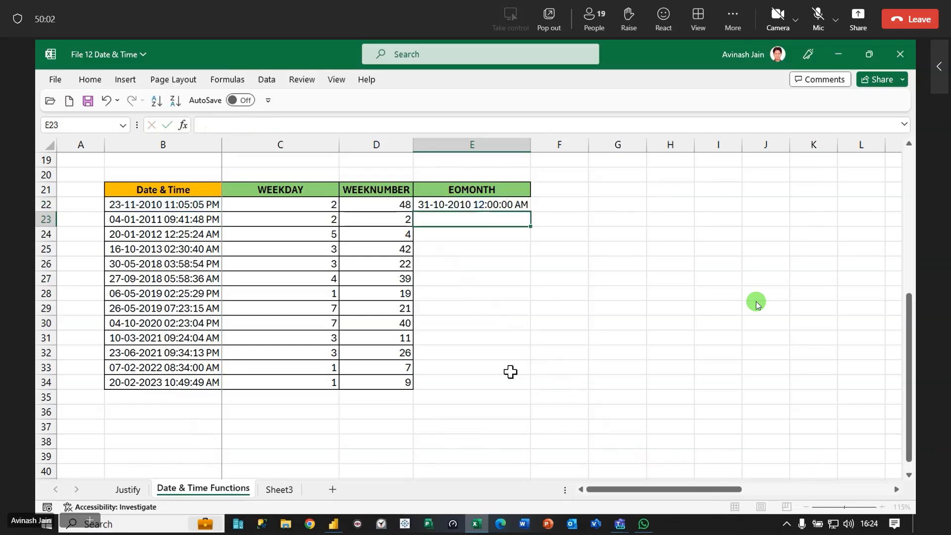
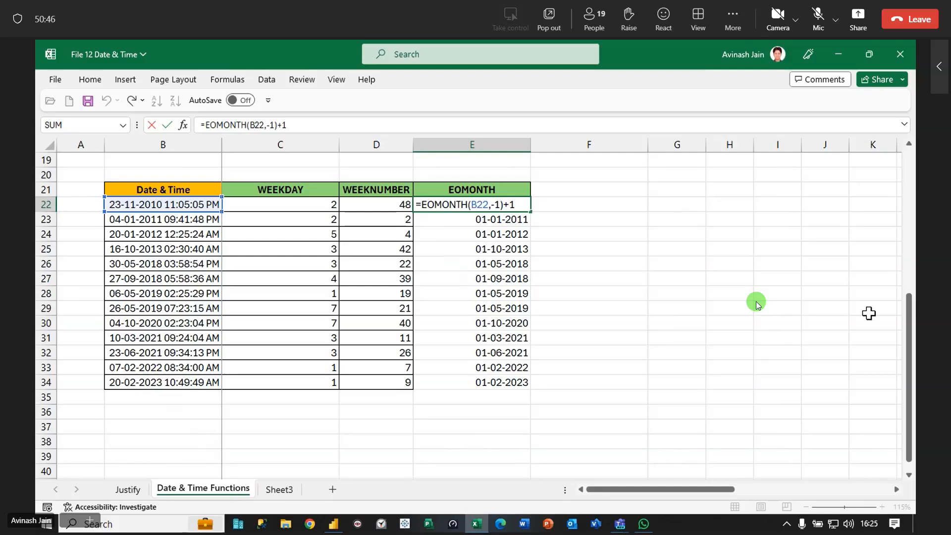
Commit the formula =EOMONTH(B22,-1)+1 in E22 and copy the EOMONTH header from E21 into F21
key(Return)
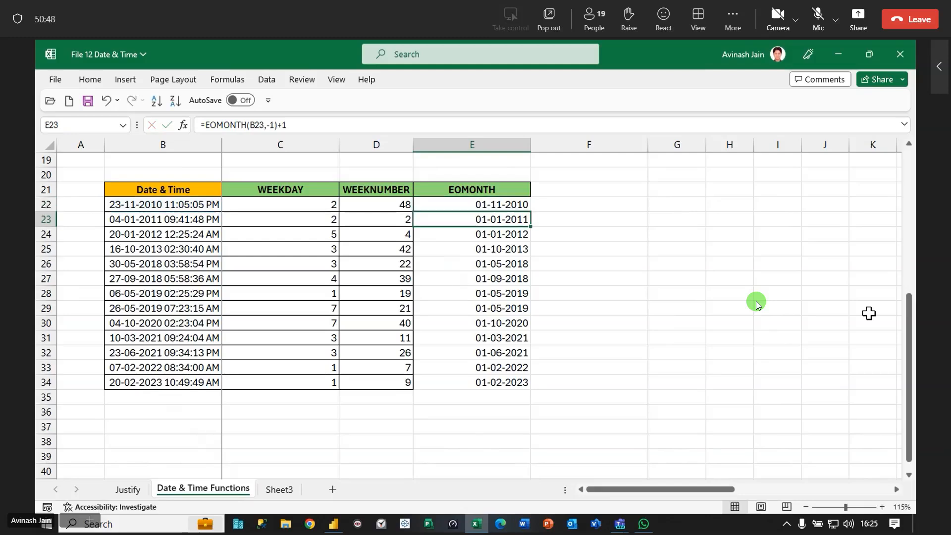
click(515, 185)
drag(530, 196, 597, 198)
click(487, 174)
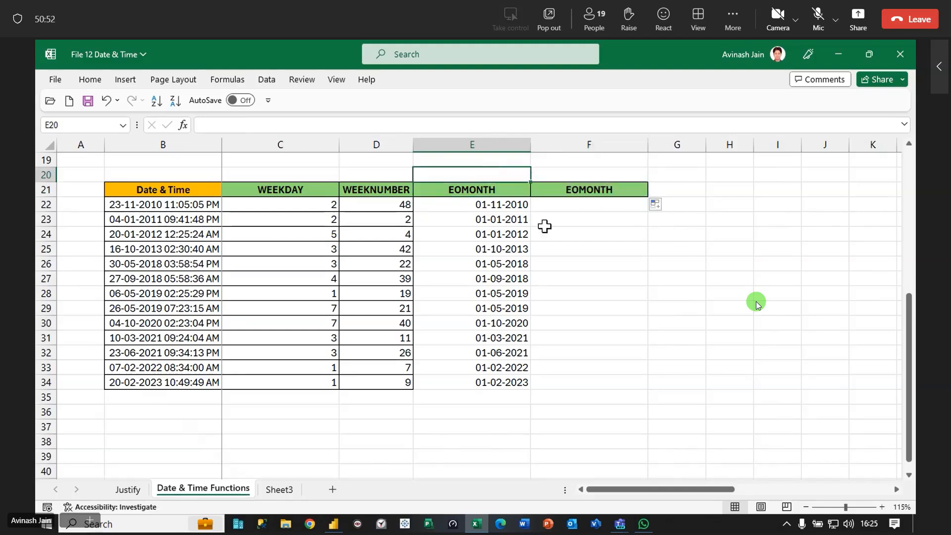
Copy the Date & Time header from B21 into E20 above the EOMONTH column
click(188, 188)
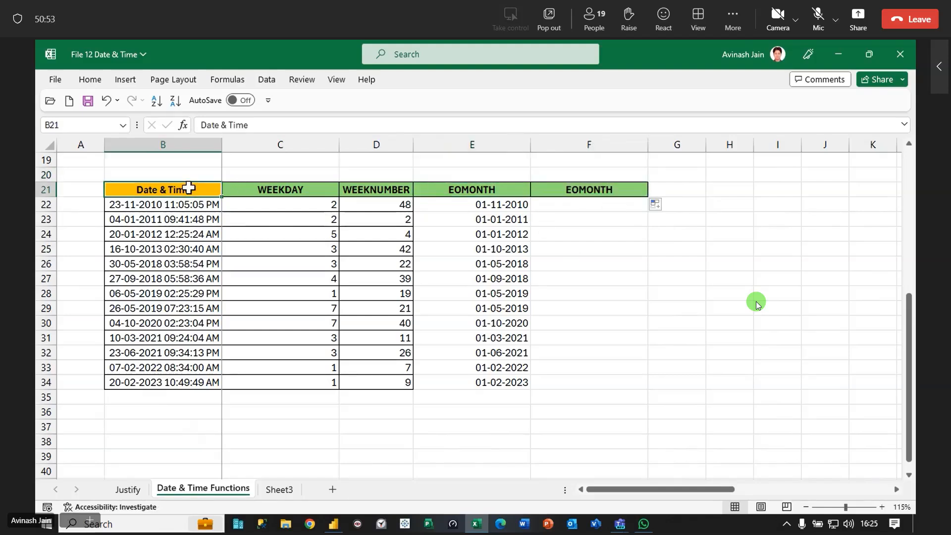
key(ctrl+c)
click(478, 173)
key(ctrl+v)
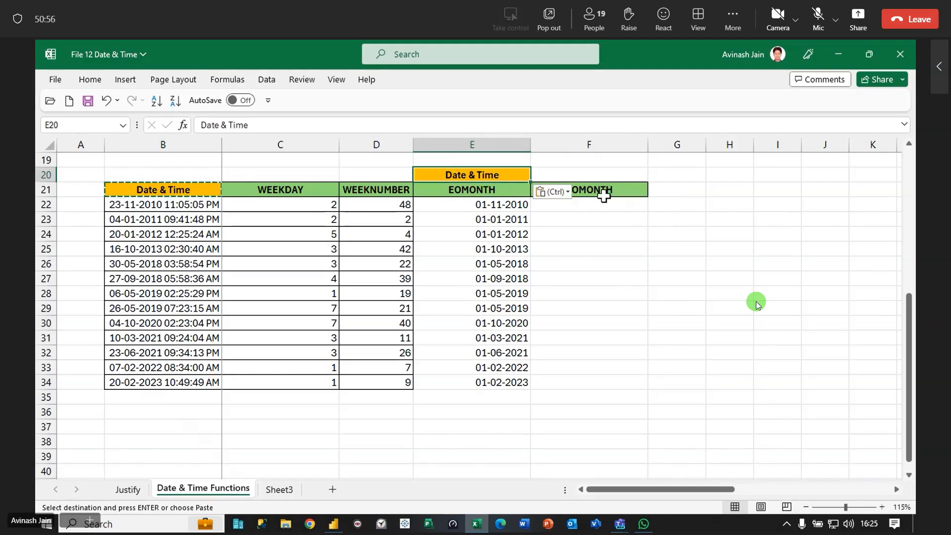
Replace the header text in E20 above the month columns with EOMONTH
key(F2)
key(BackSpace)
key(BackSpace)
key(BackSpace)
key(BackSpace)
key(BackSpace)
key(BackSpace)
key(BackSpace)
key(BackSpace)
key(BackSpace)
key(BackSpace)
key(BackSpace)
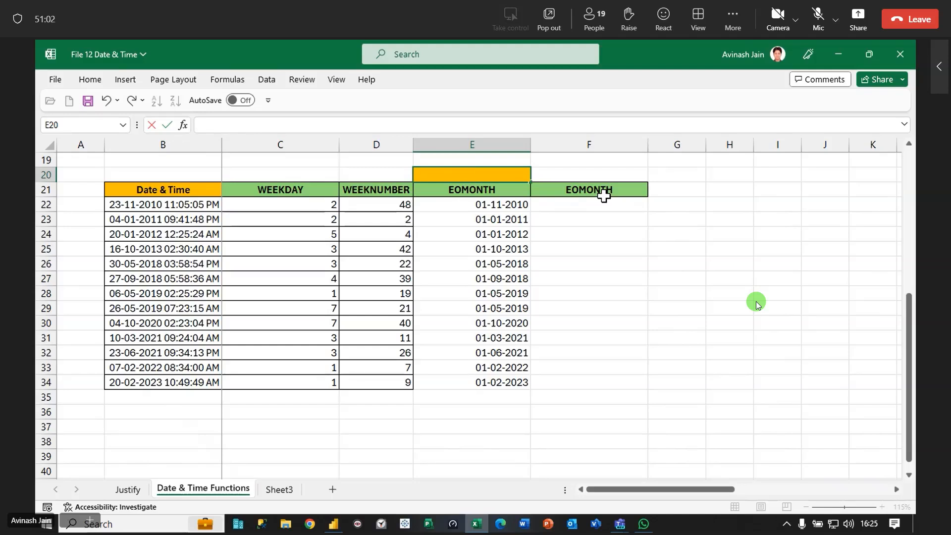
text(EOMONTH)
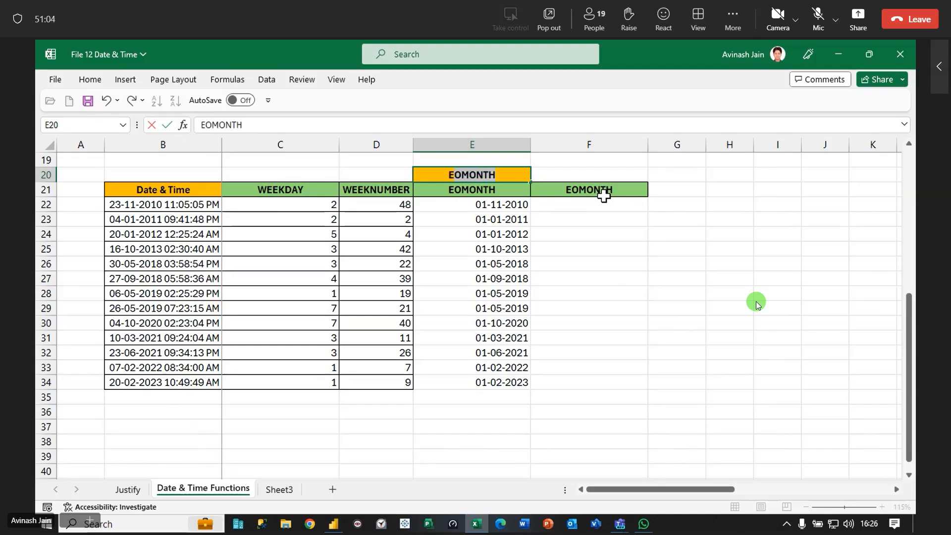
click(623, 177)
Relabel the header in E21 as Start of Month and the header in F21 as End Of Month
click(478, 191)
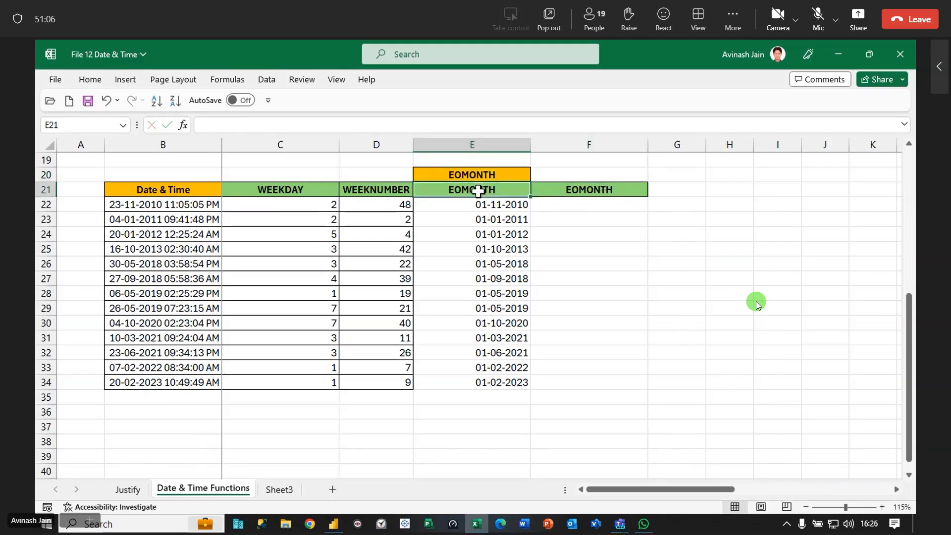
text(S)
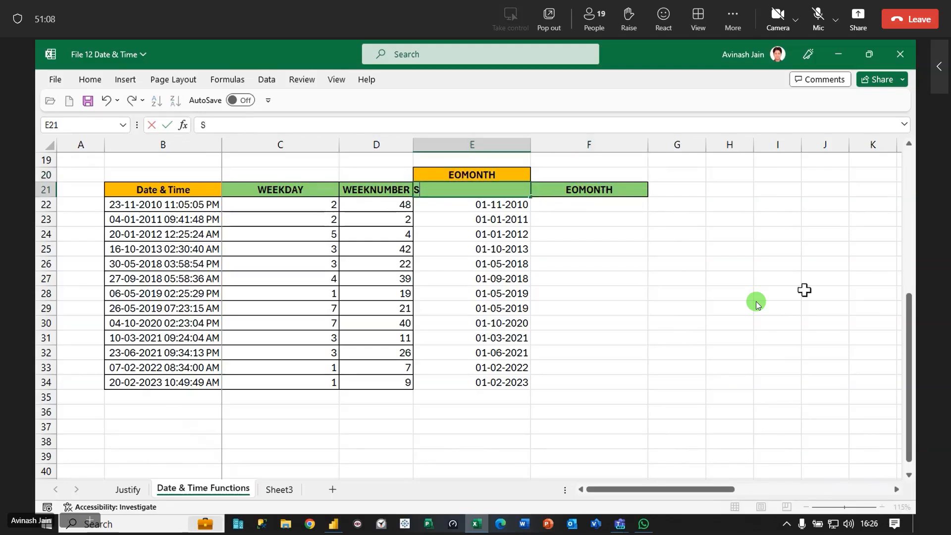
text(tat)
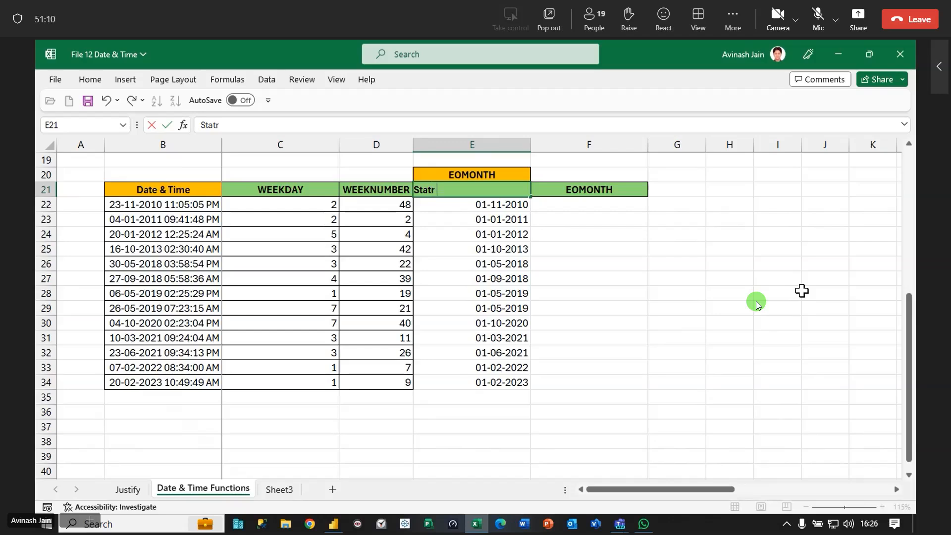
key(BackSpace)
key(BackSpace)
text(rt of)
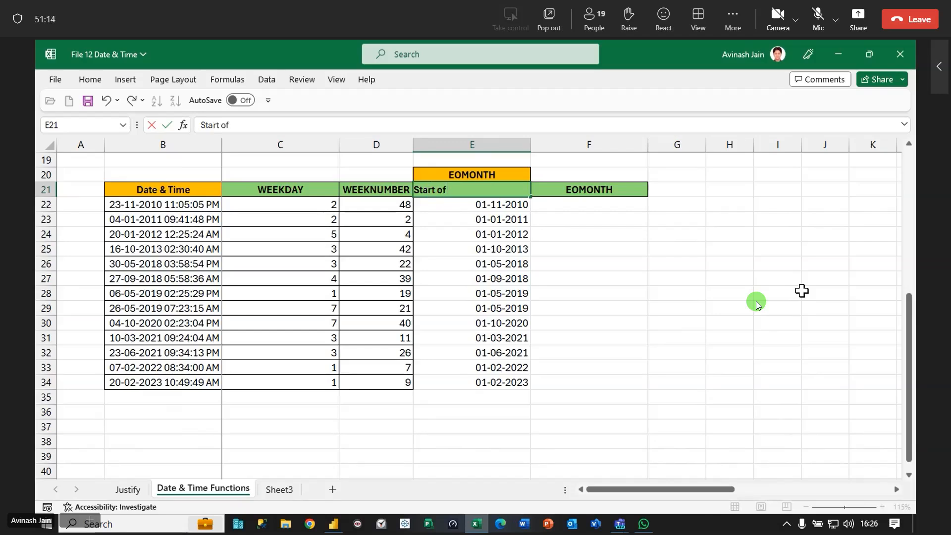
text( Month)
key(Tab)
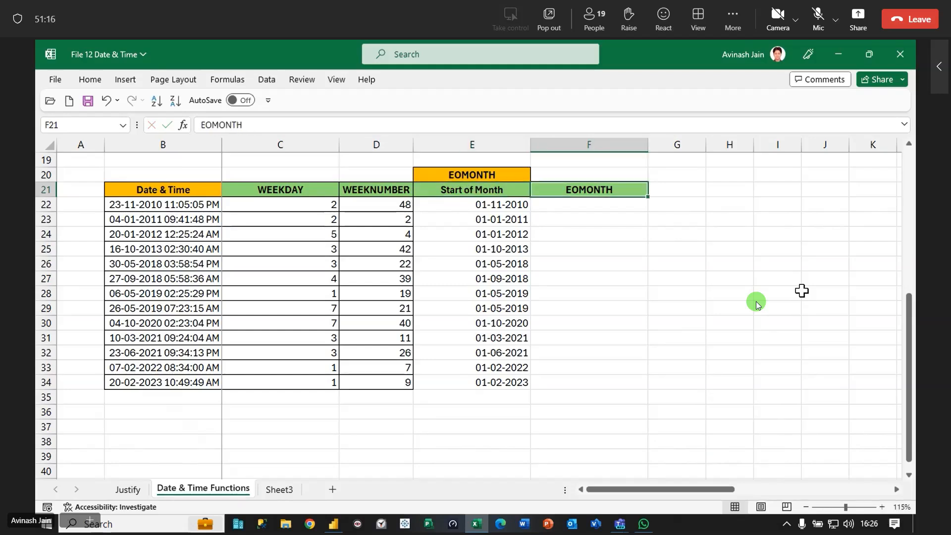
text(End Of Month4)
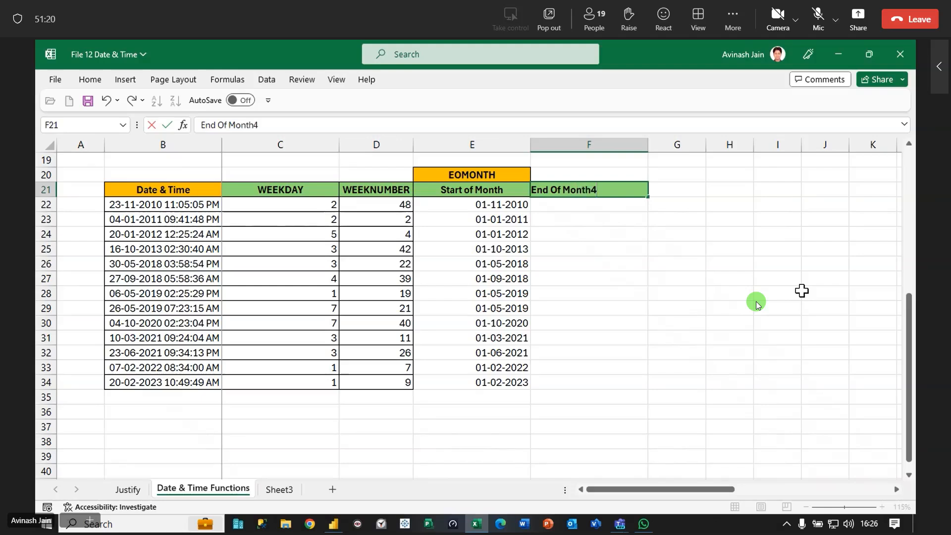
key(BackSpace)
Merge and center the EOMONTH header across E20:F20
drag(470, 174, 603, 178)
click(90, 80)
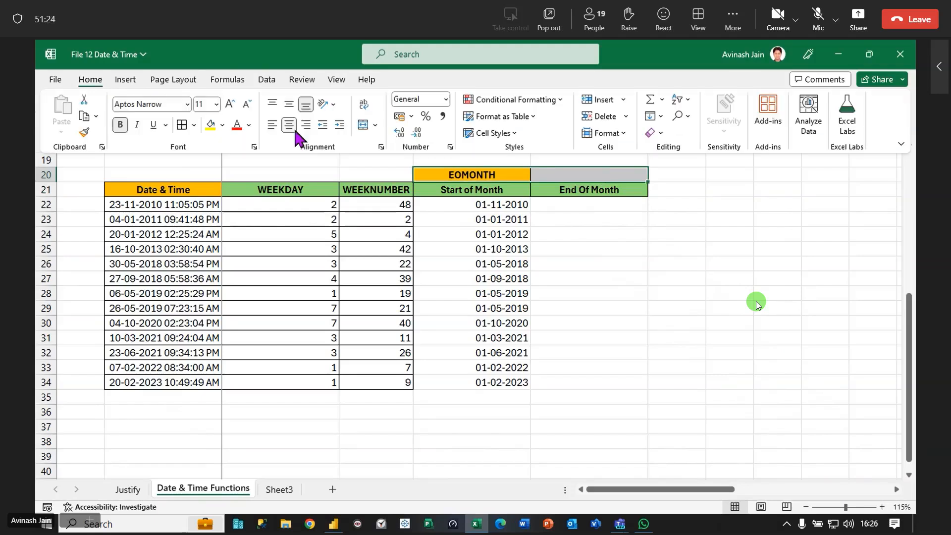
click(363, 130)
Enter =EOMONTH(E22,0) in F22 under End Of Month, using the start-of-month date in E22
click(589, 205)
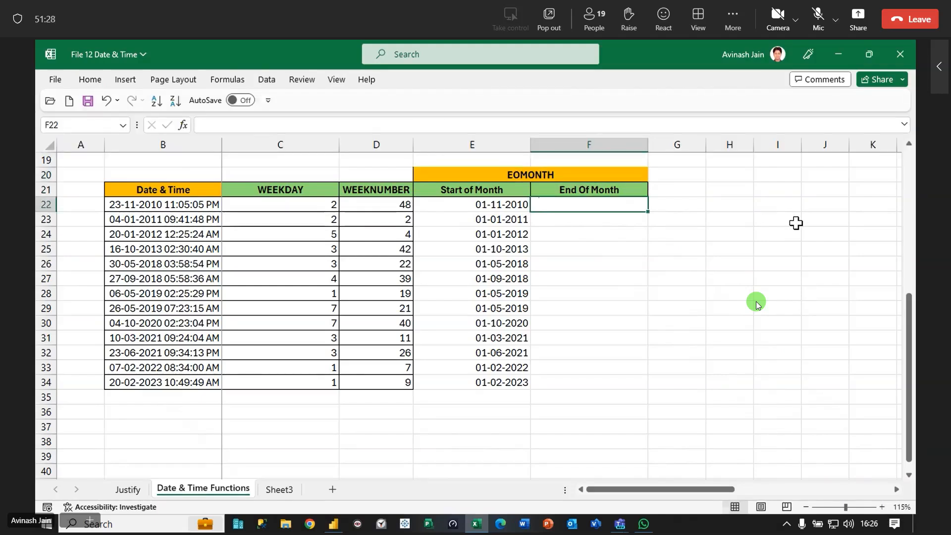
text(=eom)
key(Tab)
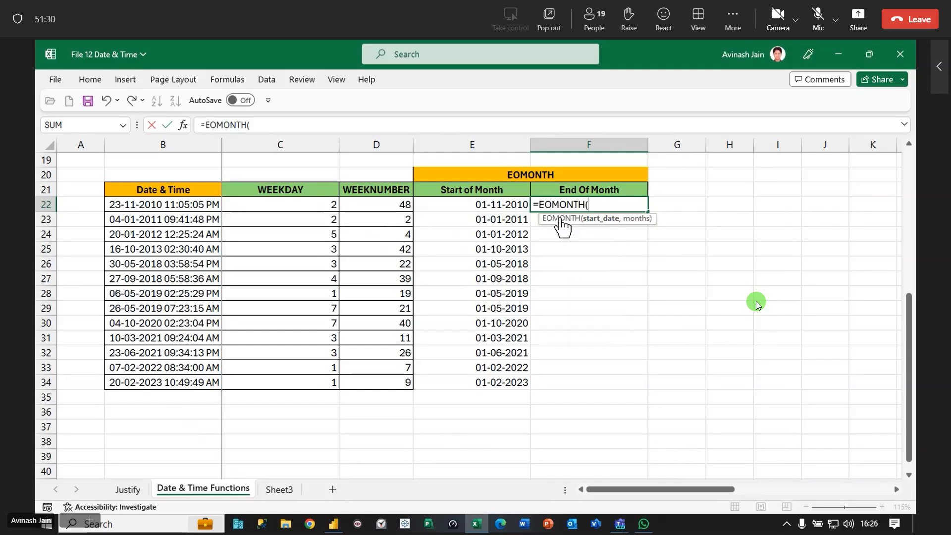
click(499, 206)
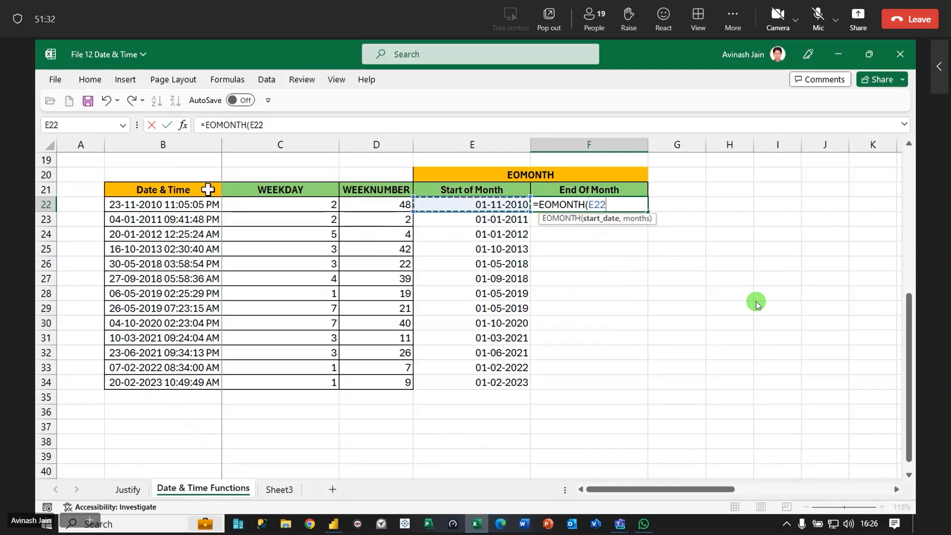
text(,0)
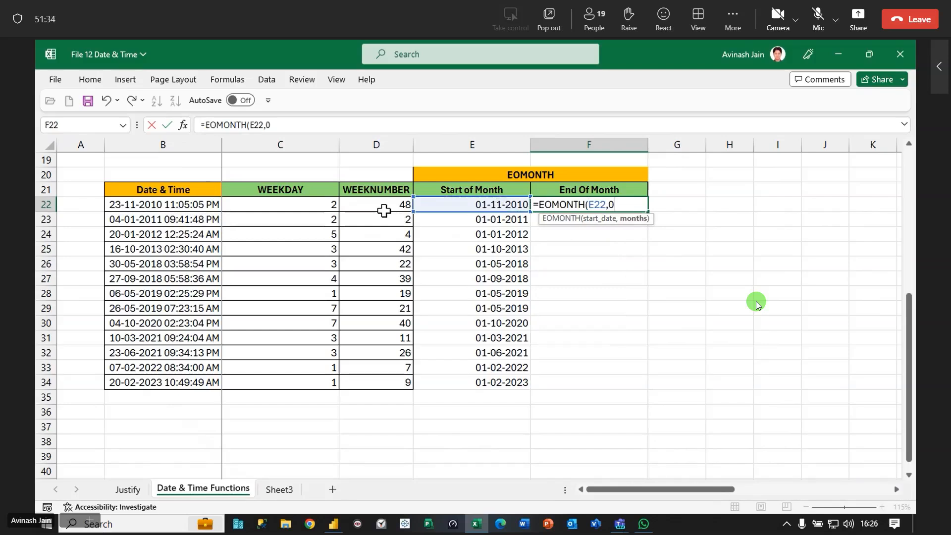
key(Return)
Format F22 as Short Date and fill its formula down the End Of Month column to F34
click(614, 204)
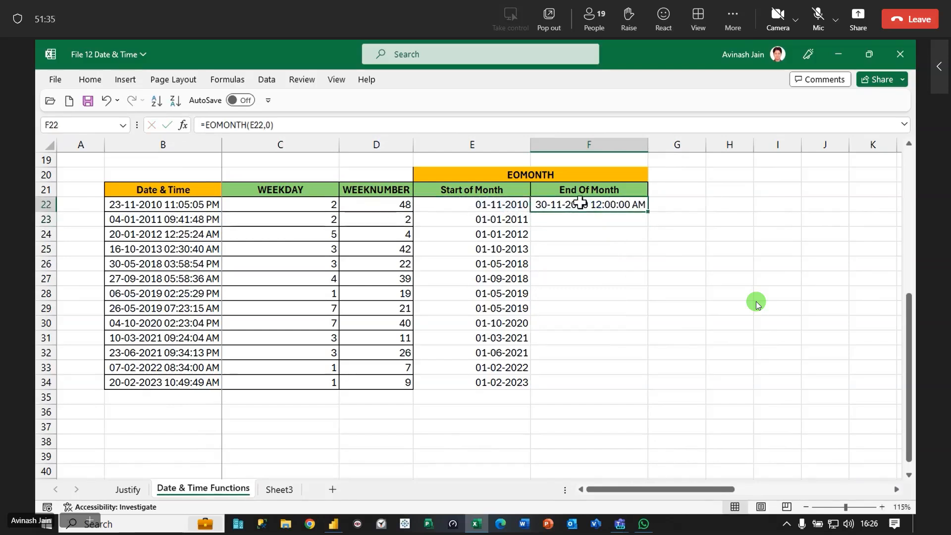
click(90, 80)
click(446, 100)
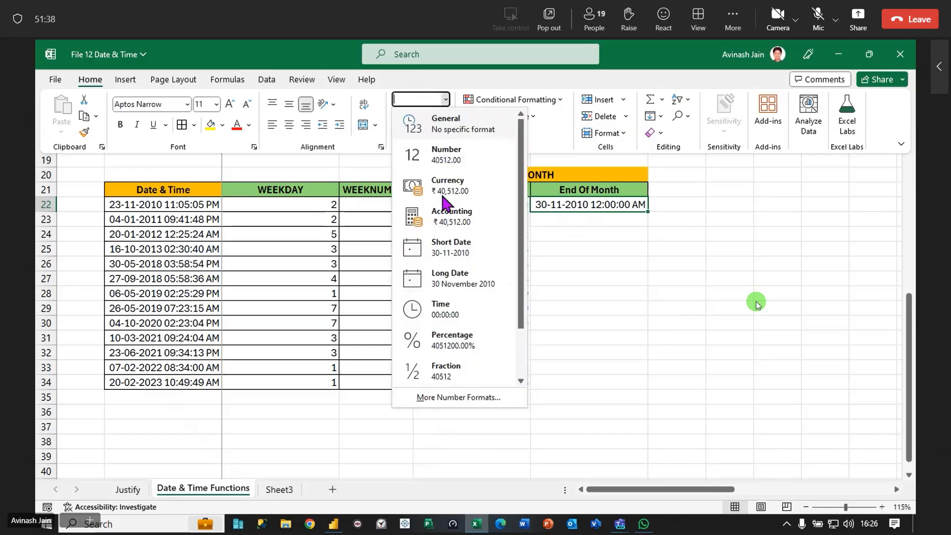
click(440, 248)
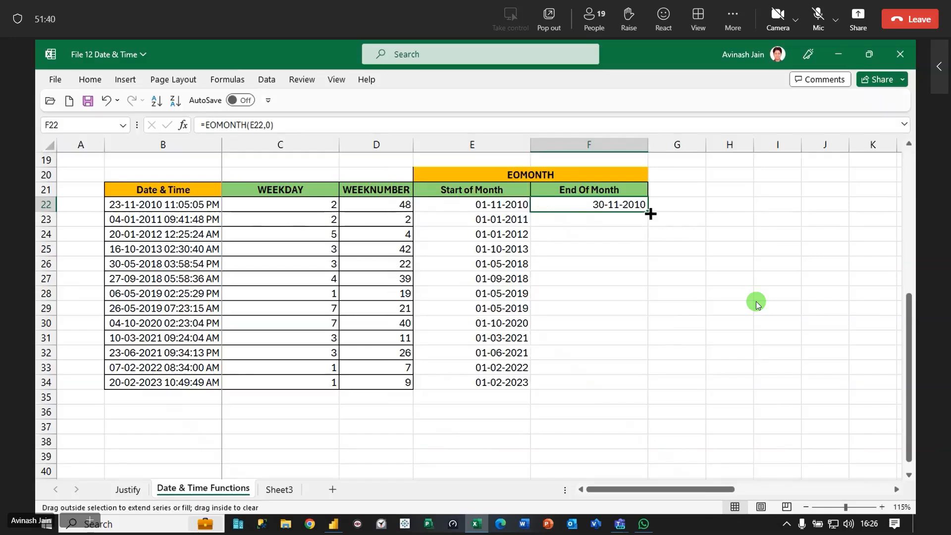
double_click(651, 213)
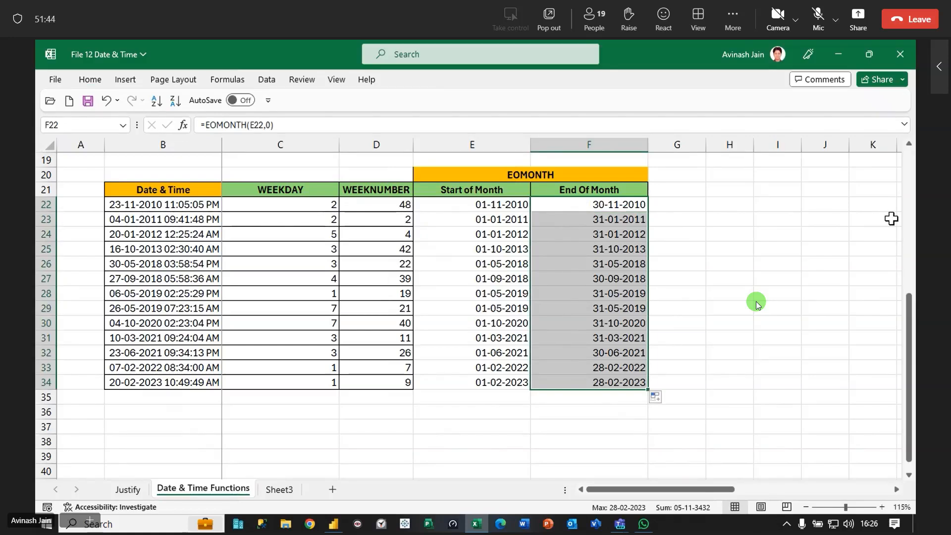
Apply all borders to the EOMONTH block E20:F34
drag(478, 177, 540, 384)
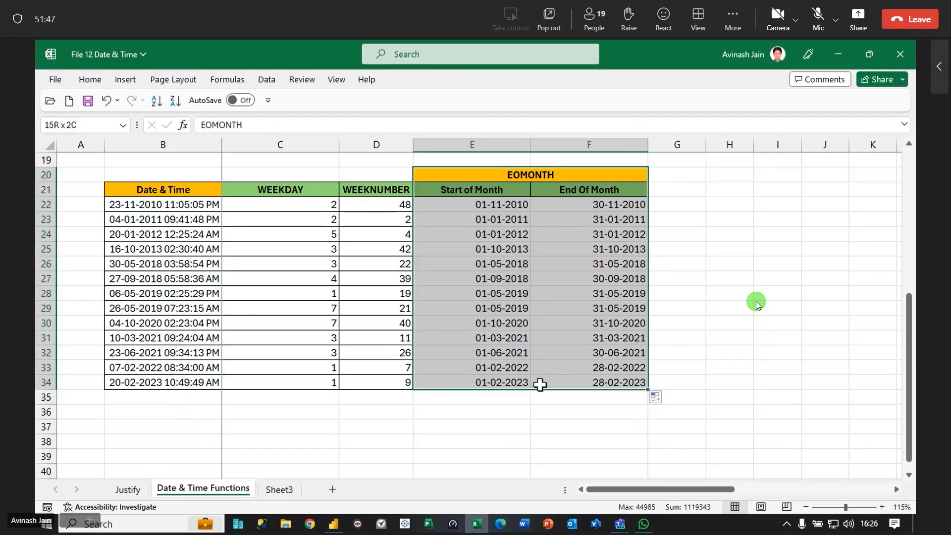
click(102, 84)
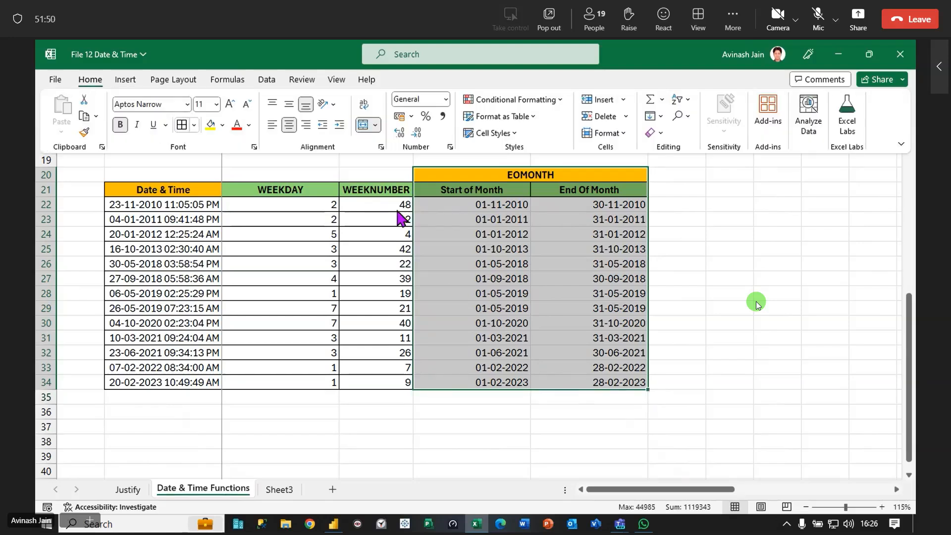
click(548, 259)
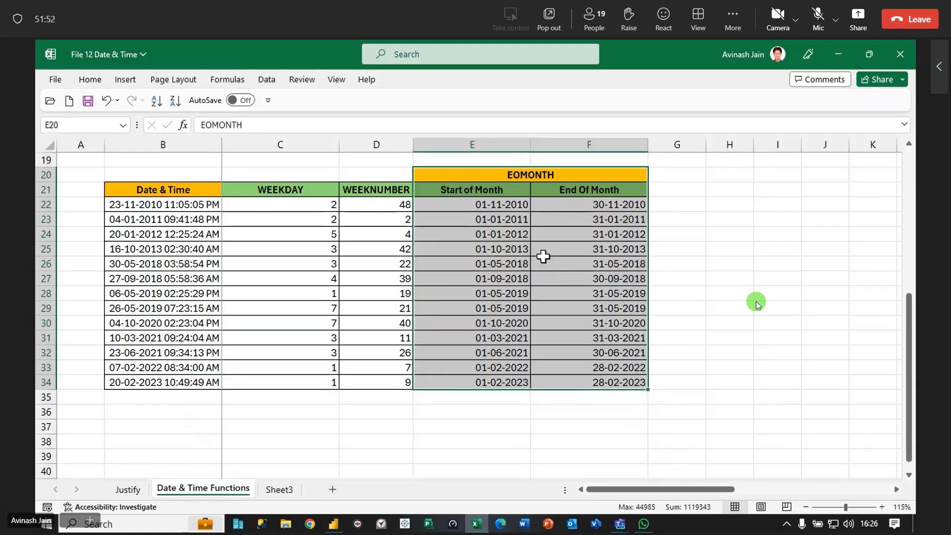
click(543, 258)
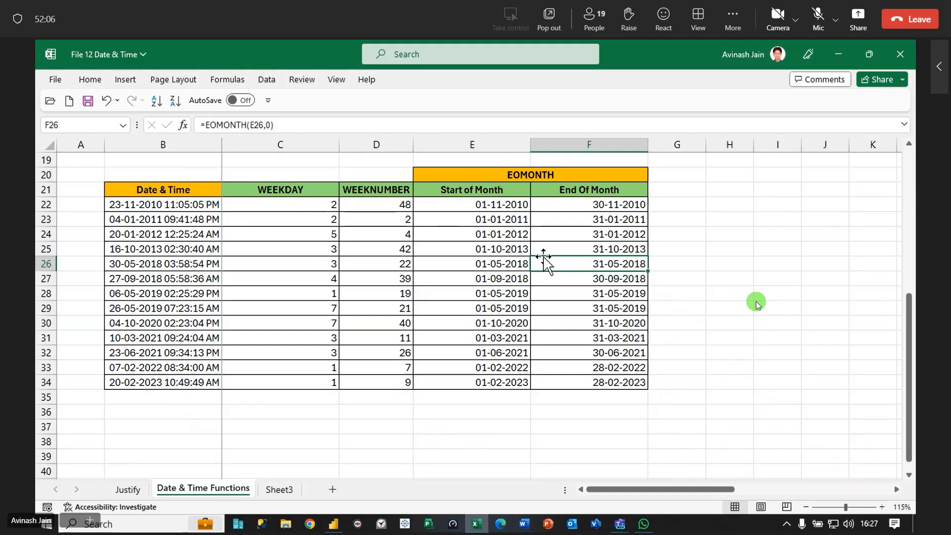
key(Down)
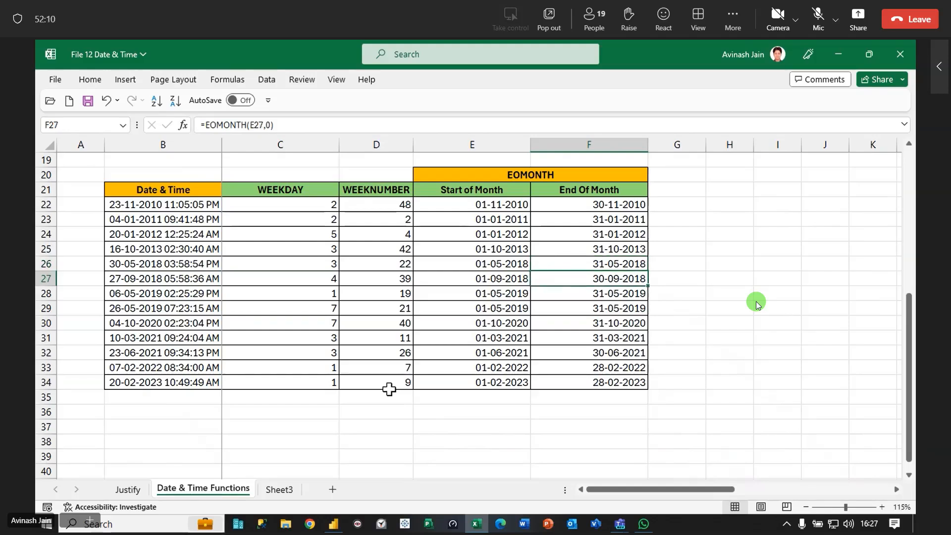
Copy the End Of Month header from F21 into G21 and change its text to EDATE
click(619, 188)
drag(648, 196, 687, 193)
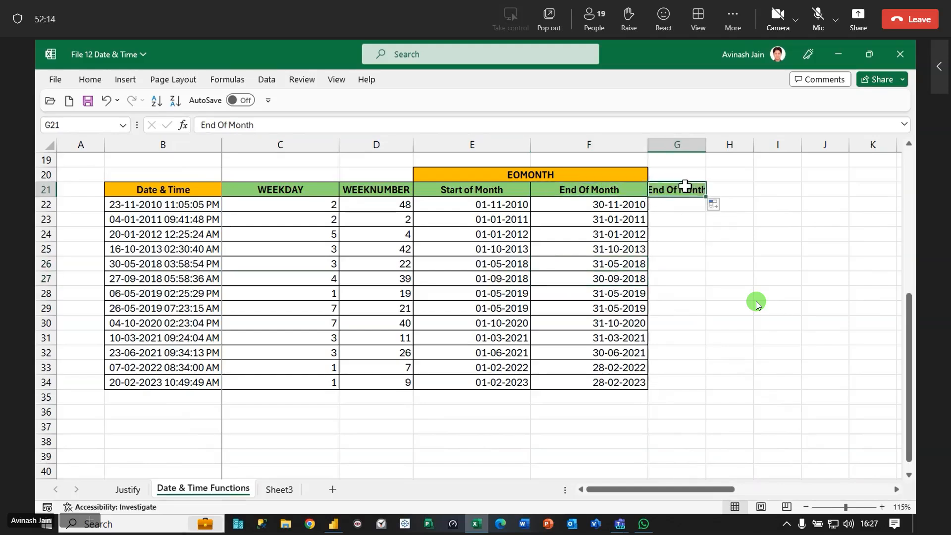
key(BackSpace)
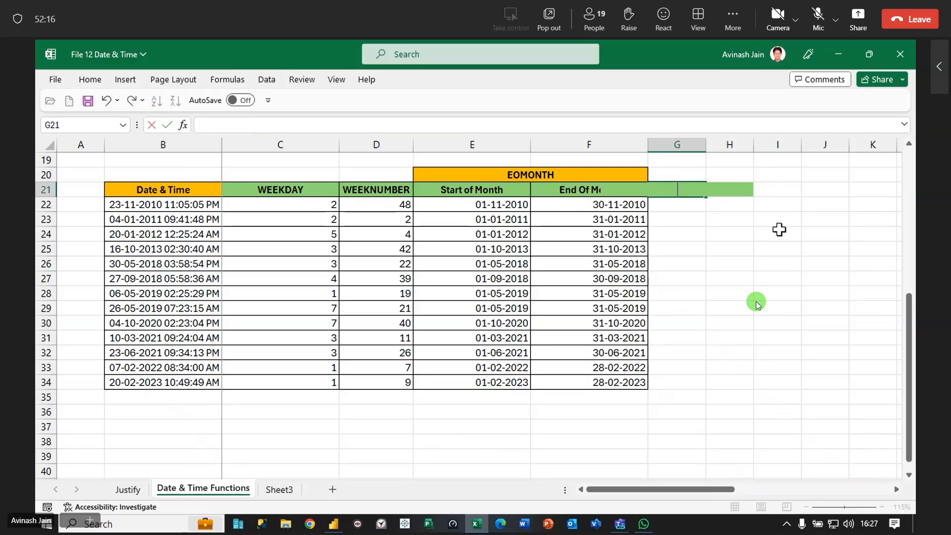
text(EDATE)
key(ctrl+Return)
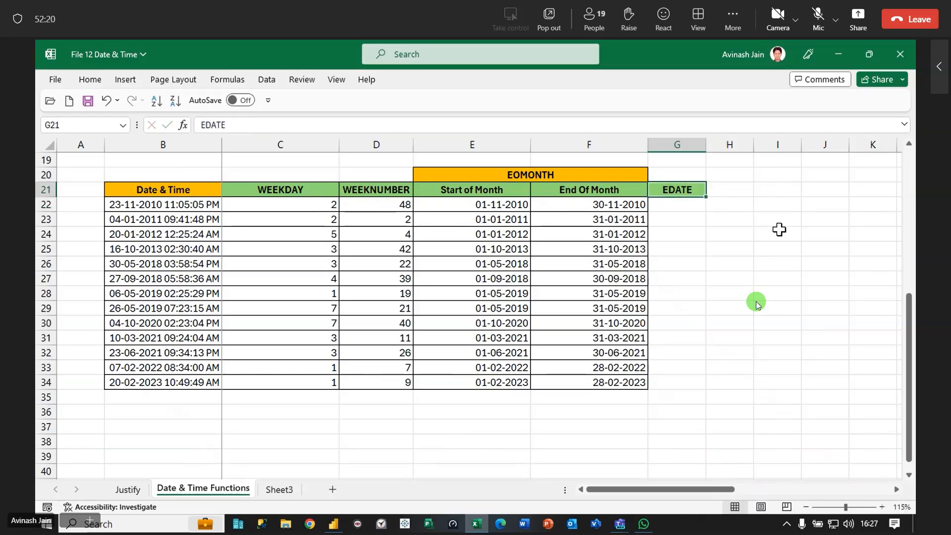
Enter =EDATE(B22,18) in G22 to add 18 months to the first Date & Time value
key(Down)
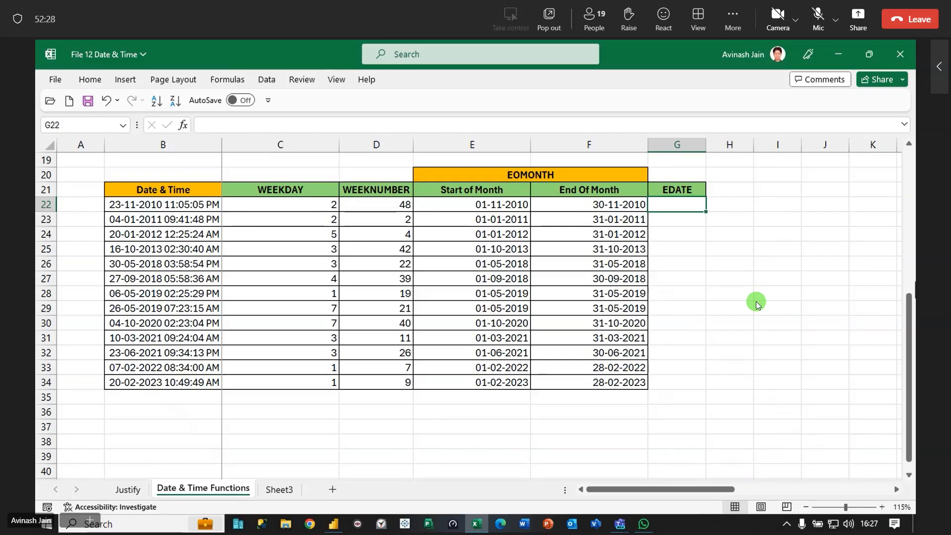
text(=)
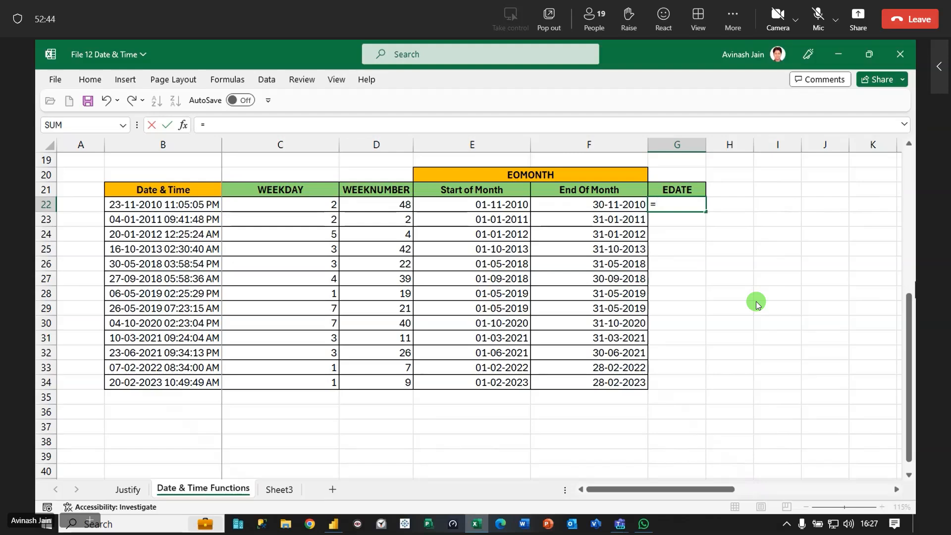
key(Escape)
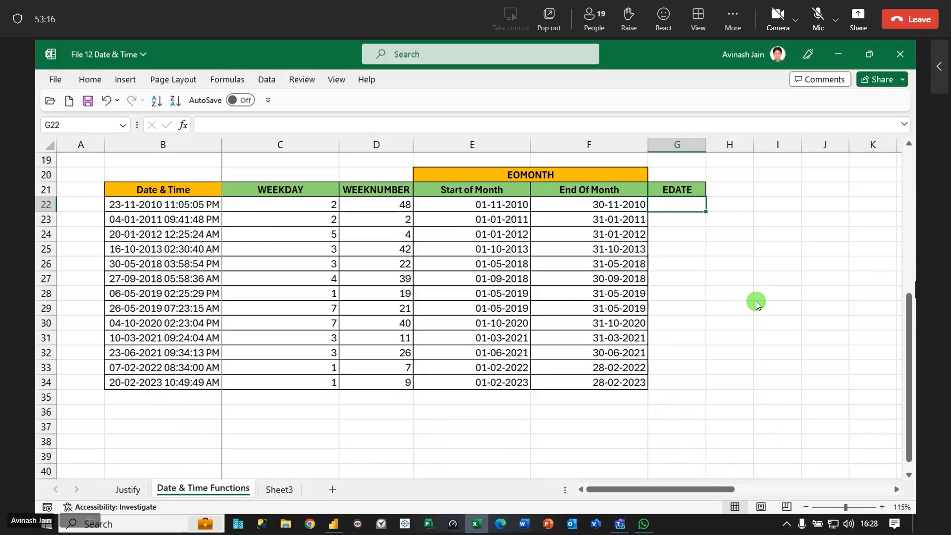
text(=edate)
key(Tab)
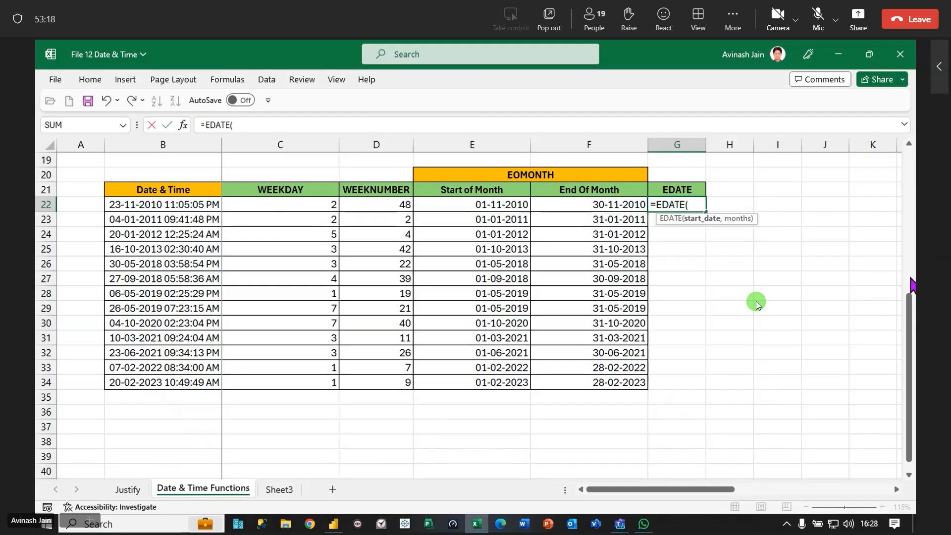
click(148, 205)
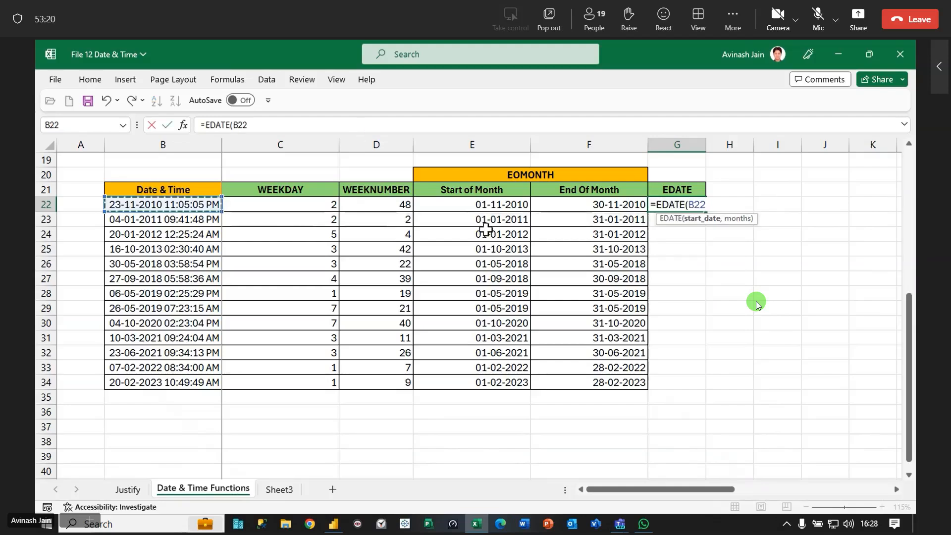
text(,)
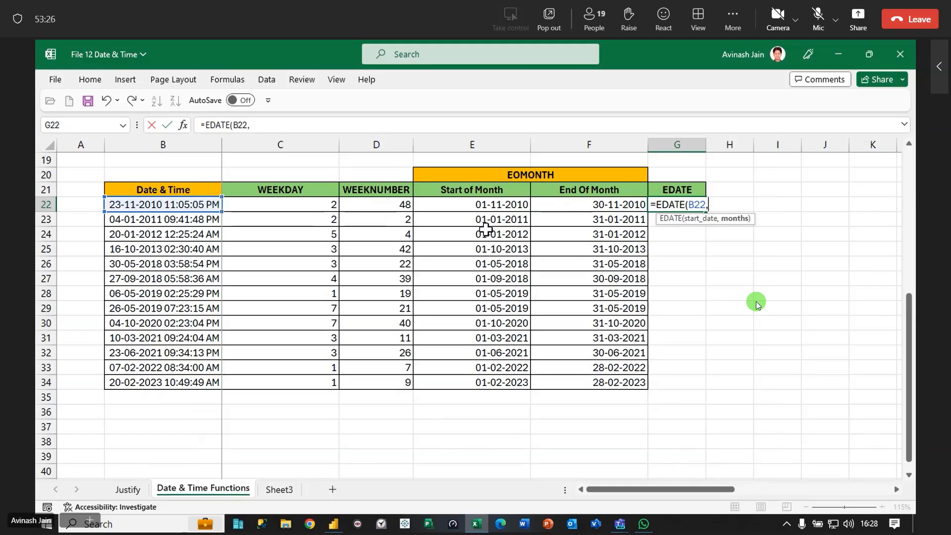
text(18))
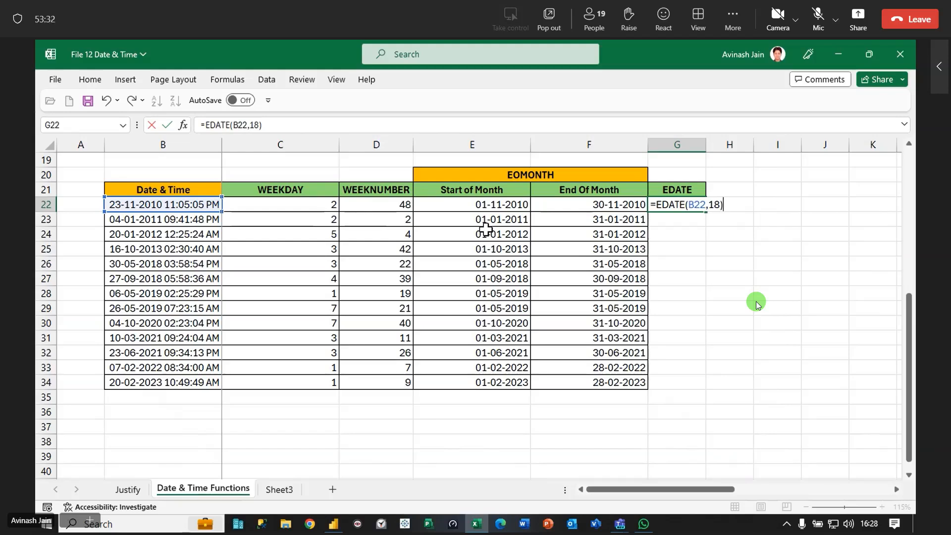
key(Return)
Copy the date formatting of F22 onto the EDATE result in G22 with Format Painter
click(617, 204)
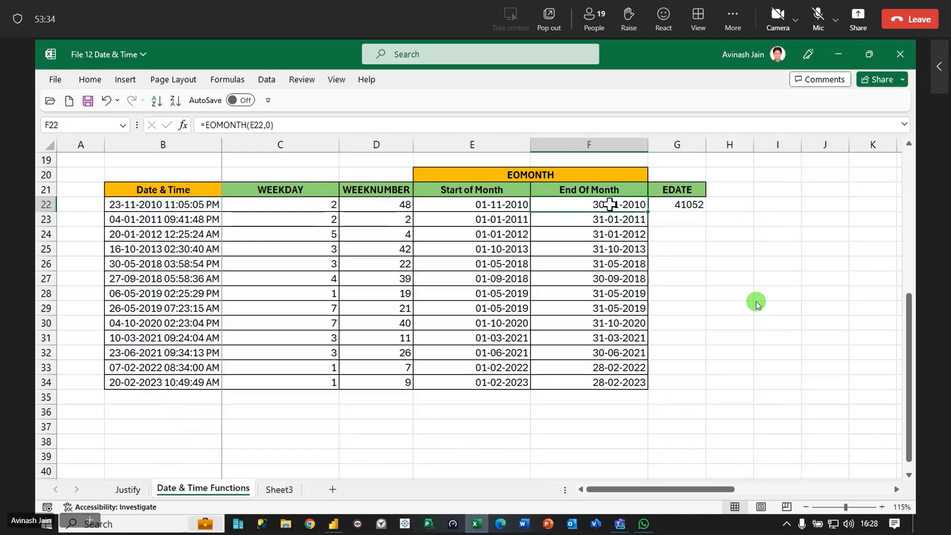
click(87, 84)
click(88, 129)
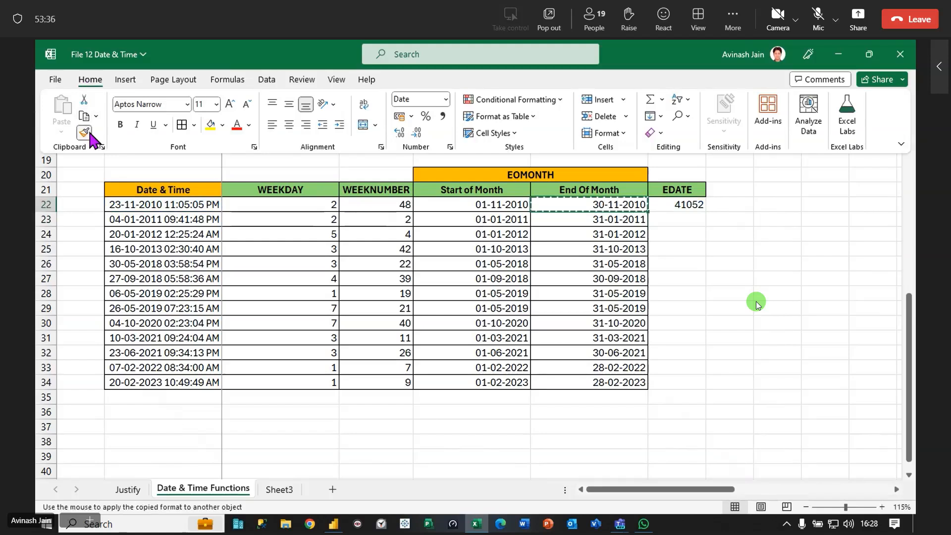
click(688, 207)
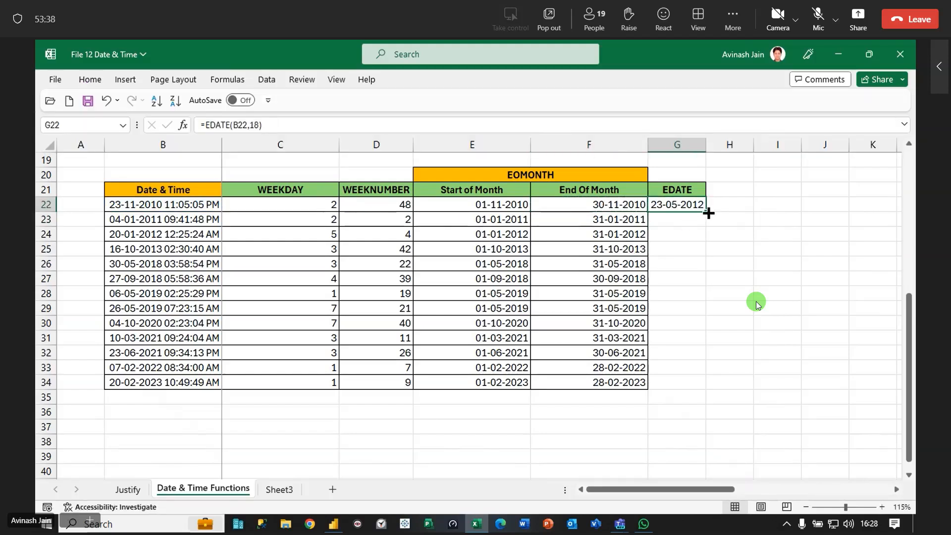
Fill the EDATE formula down from G22 to G34 and change the months argument in G22 to -18
double_click(706, 212)
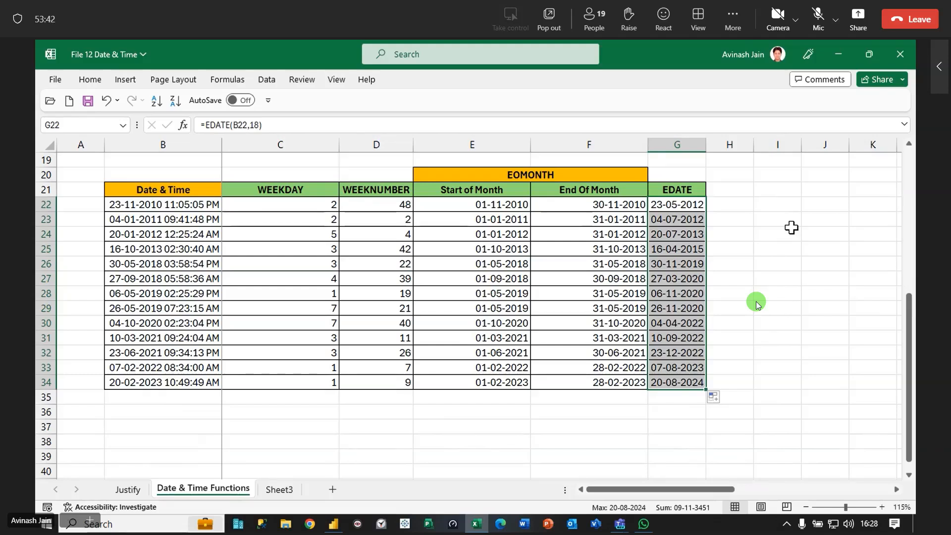
double_click(676, 205)
click(710, 205)
text(-)
key(Return)
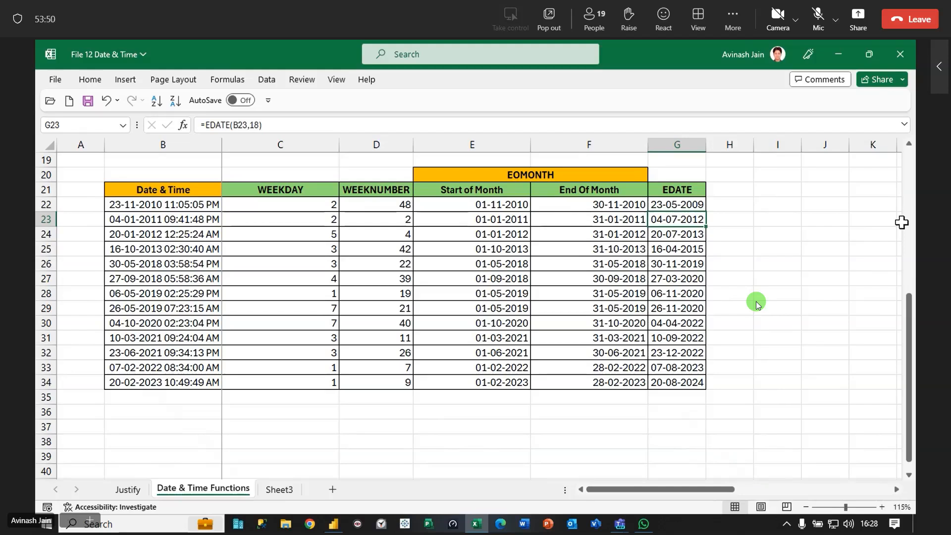
Set the months argument of the EDATE formula in G22 to 18 and fill it down to G34
key(Up)
key(F2)
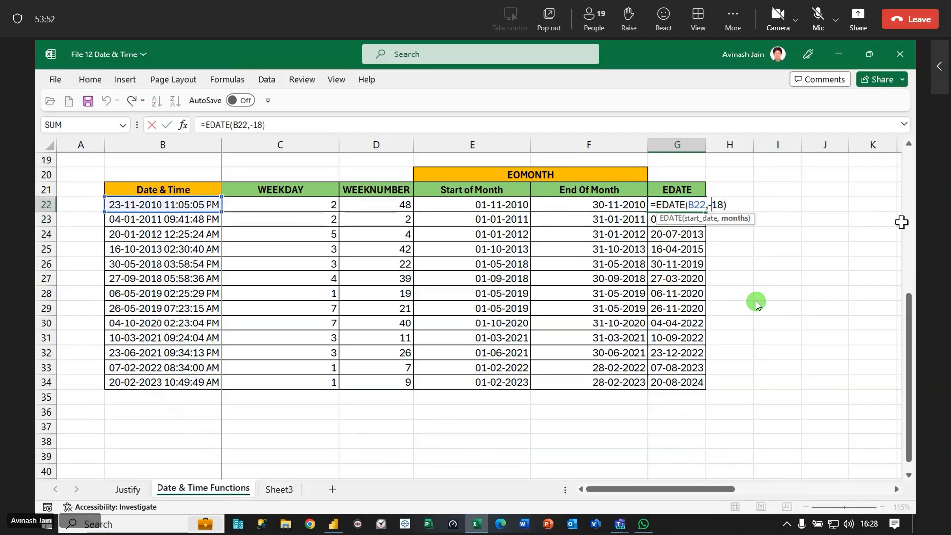
key(Left)
key(Left)
key(Left)
key(BackSpace)
key(Return)
key(Up)
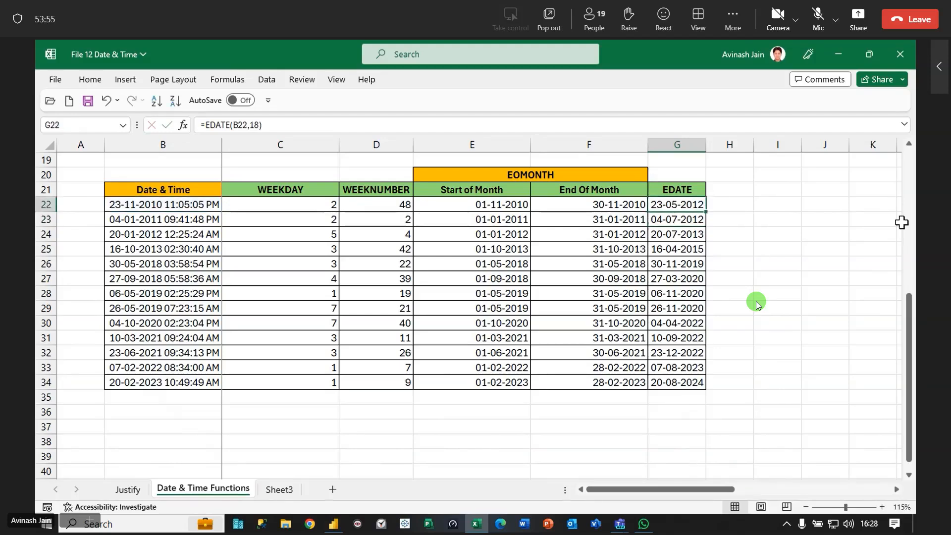
double_click(710, 211)
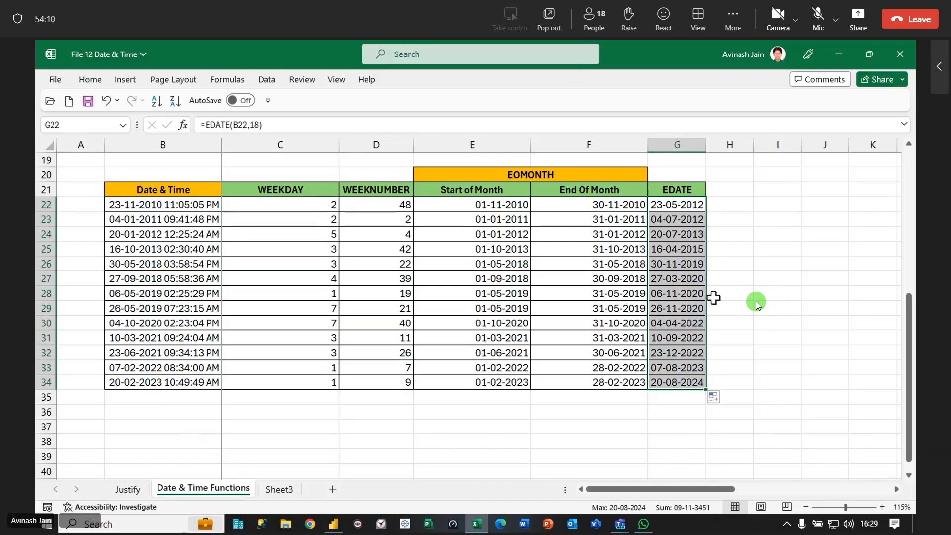
Copy the EDATE header from G21 across into H21 and I21
key(Up)
drag(709, 197, 757, 195)
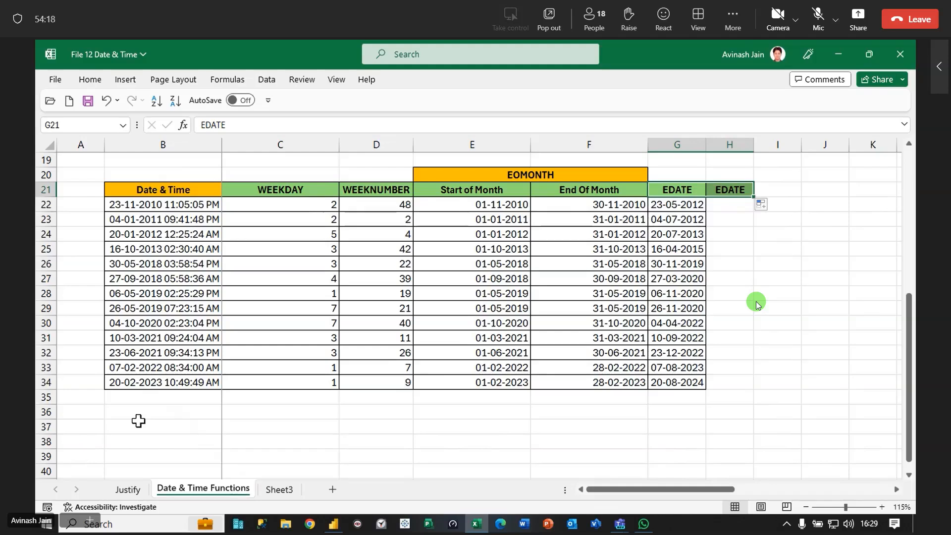
click(744, 192)
drag(754, 197, 793, 195)
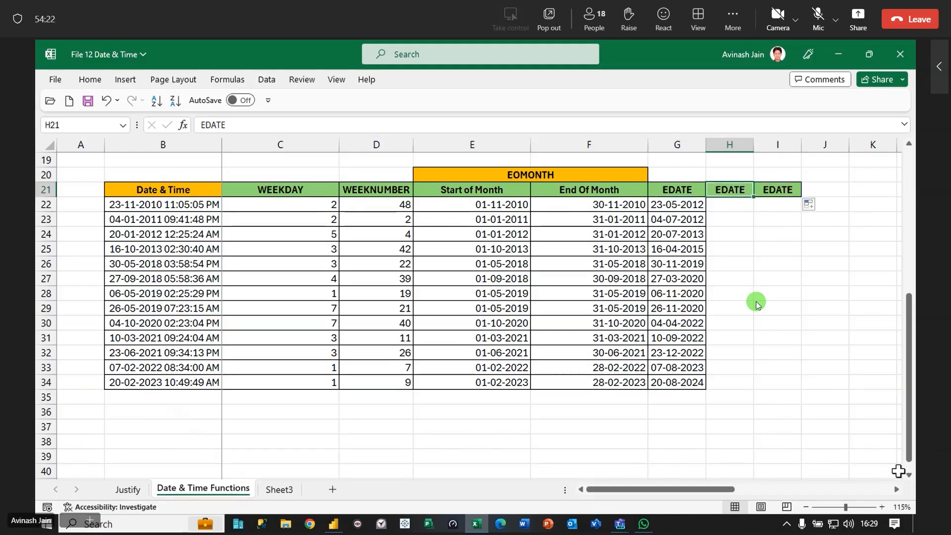
Copy the merged EOMONTH header onto H20:I20 and clear its text
click(897, 490)
click(898, 489)
click(369, 170)
drag(369, 169, 587, 179)
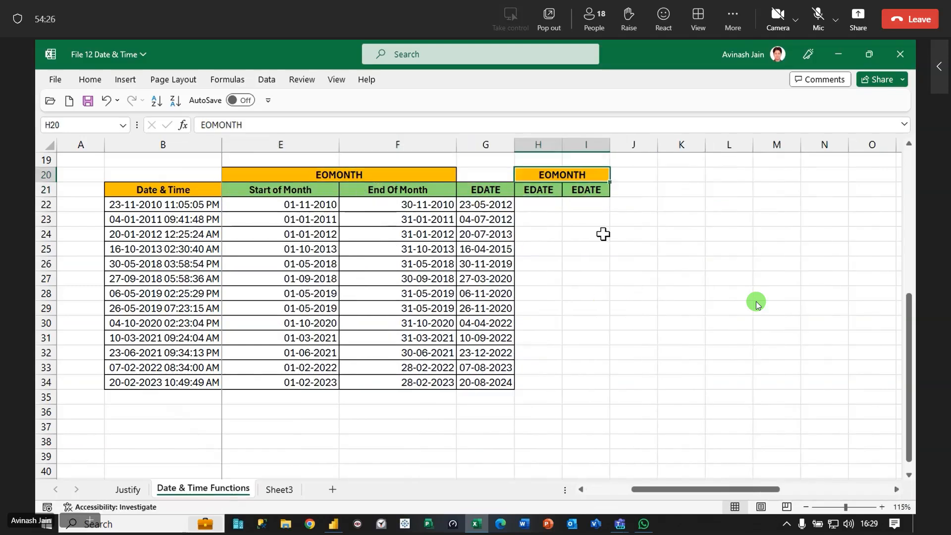
click(602, 306)
click(555, 179)
key(Delete)
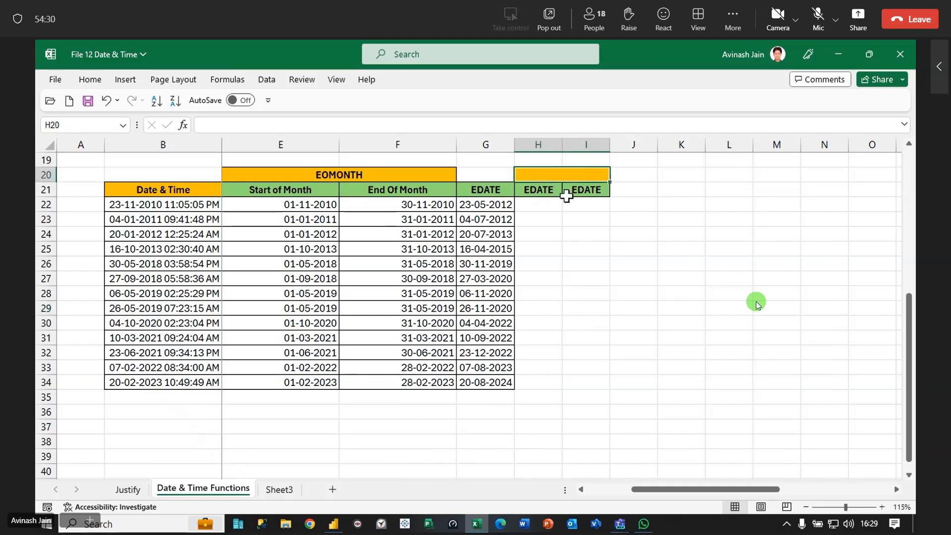
Copy the EDATE header from I21 across into J21:M21
mouse_move(552, 174)
mouse_down()
mouse_move(565, 189)
mouse_move(617, 194)
mouse_move(605, 200)
mouse_up()
click(496, 320)
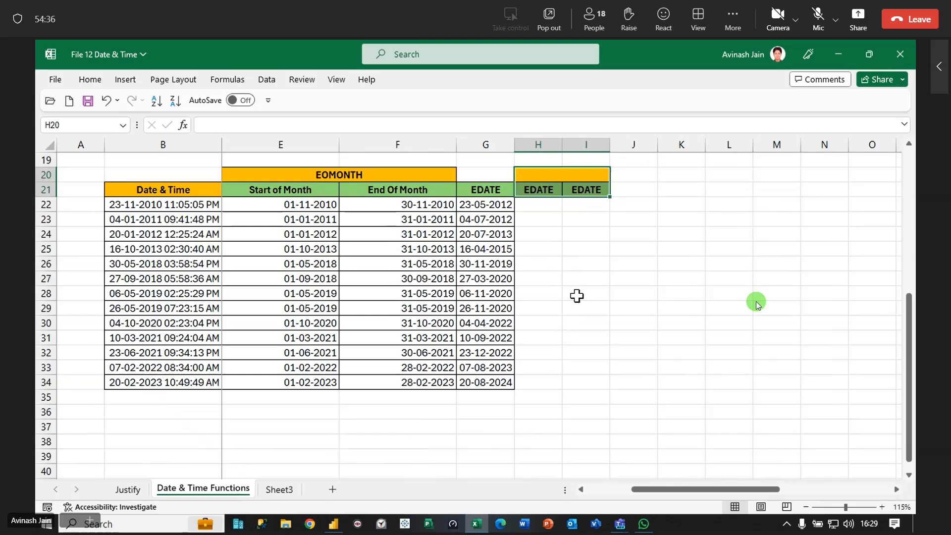
click(579, 248)
click(585, 190)
drag(610, 197, 788, 195)
Try to extend or shift the blank merged header in H20:I20 over the columns up to M
click(582, 171)
drag(581, 171, 620, 183)
click(478, 318)
click(580, 253)
click(594, 176)
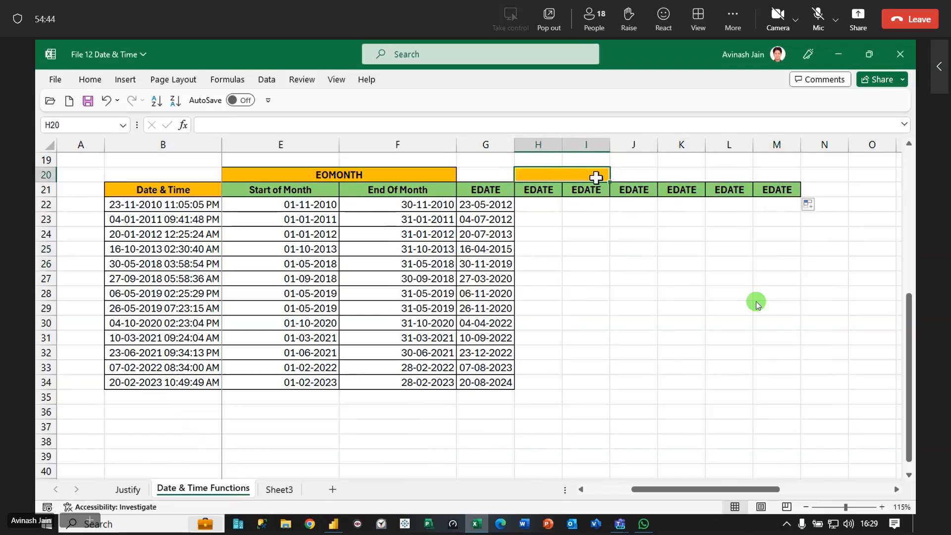
drag(606, 180, 786, 176)
click(764, 186)
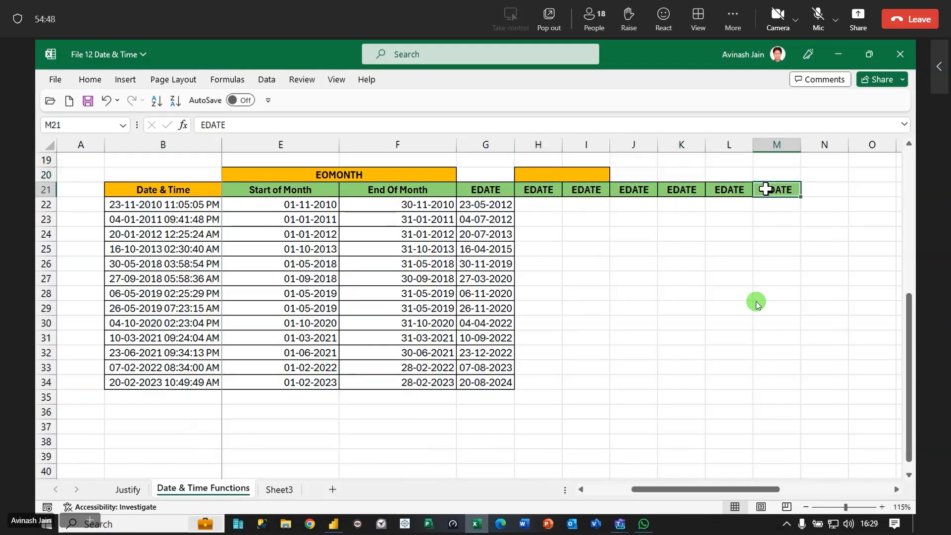
click(734, 190)
click(686, 190)
click(637, 190)
click(595, 190)
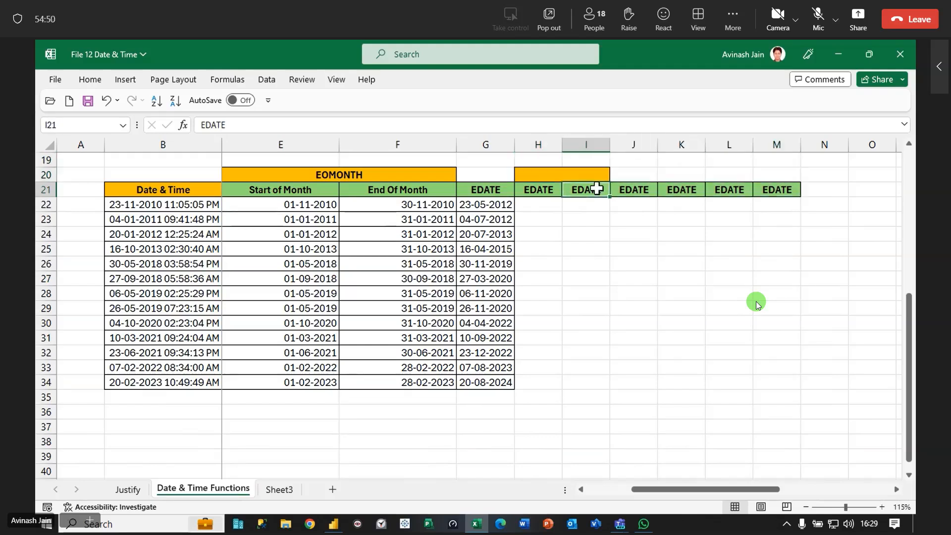
click(564, 171)
drag(563, 164, 618, 180)
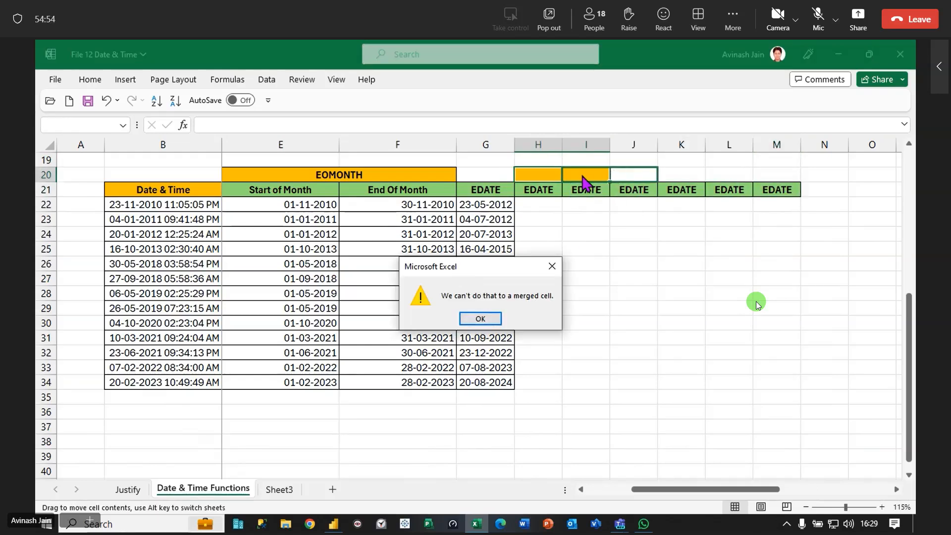
click(484, 321)
Move the blank merged header from H20:I20 to K20:L20 and merge I20:M20 into one cell
drag(559, 169, 686, 175)
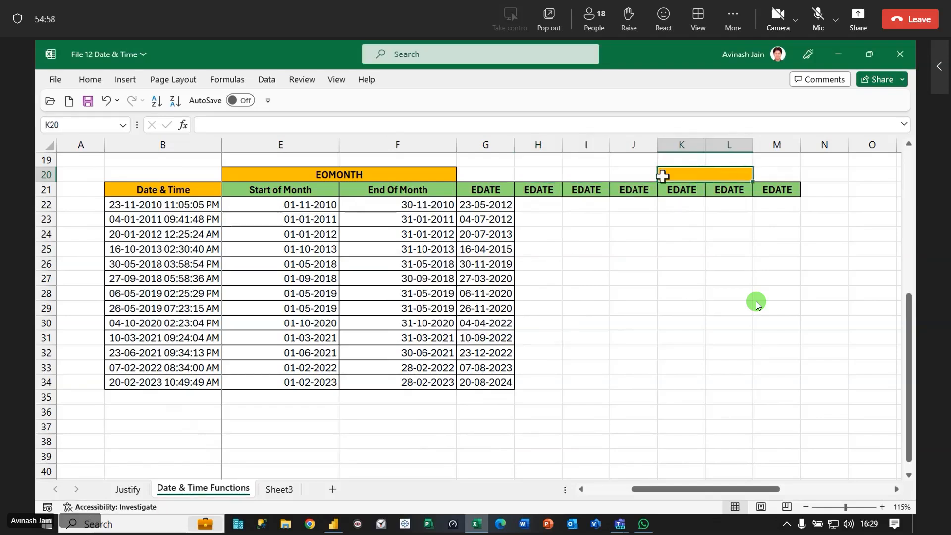
mouse_move(690, 187)
mouse_down()
mouse_move(652, 187)
mouse_move(691, 185)
mouse_up()
drag(766, 174, 593, 183)
click(89, 79)
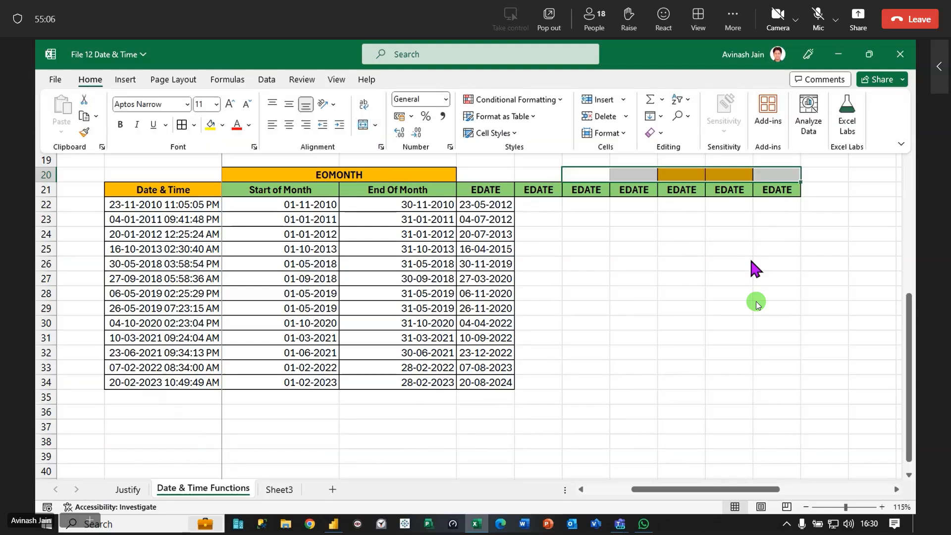
click(363, 127)
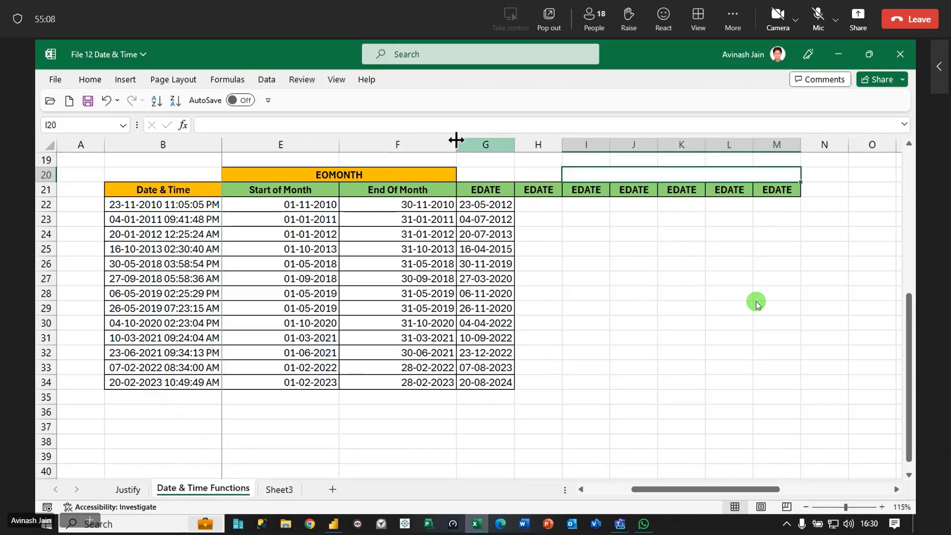
click(587, 279)
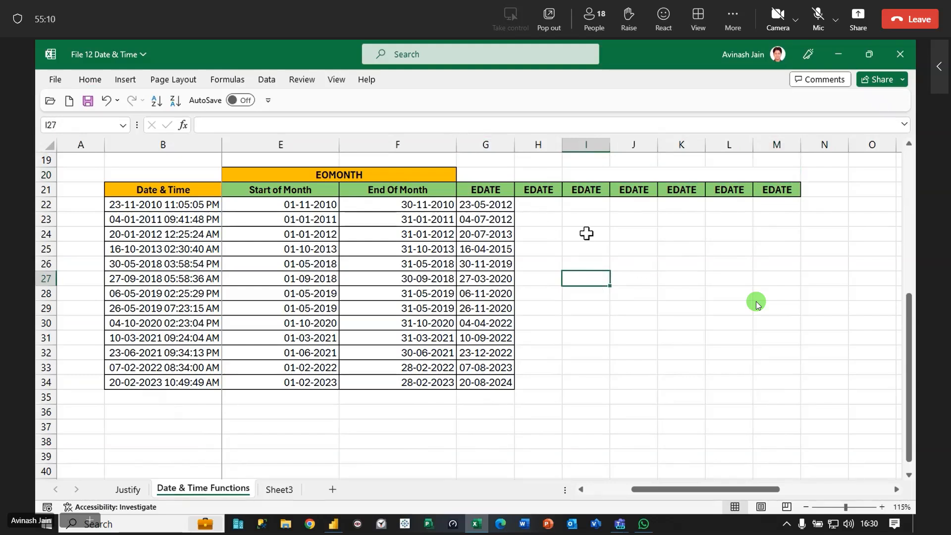
Clear the EDATE text from the copied header cells H21:M21, keeping their formatting
click(384, 174)
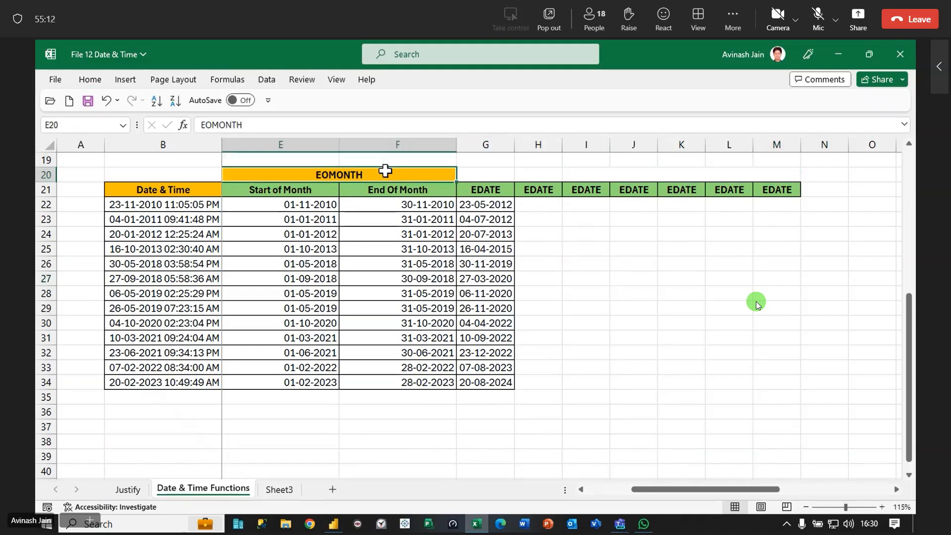
click(539, 191)
drag(540, 191, 792, 188)
key(Delete)
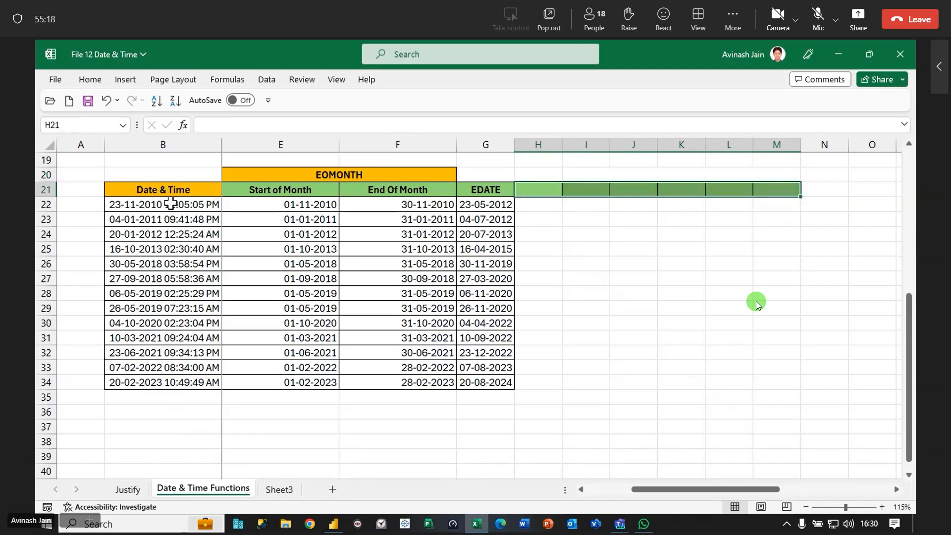
Enter the header YEARFRAC in H21 and auto-fit the width of column H
click(170, 203)
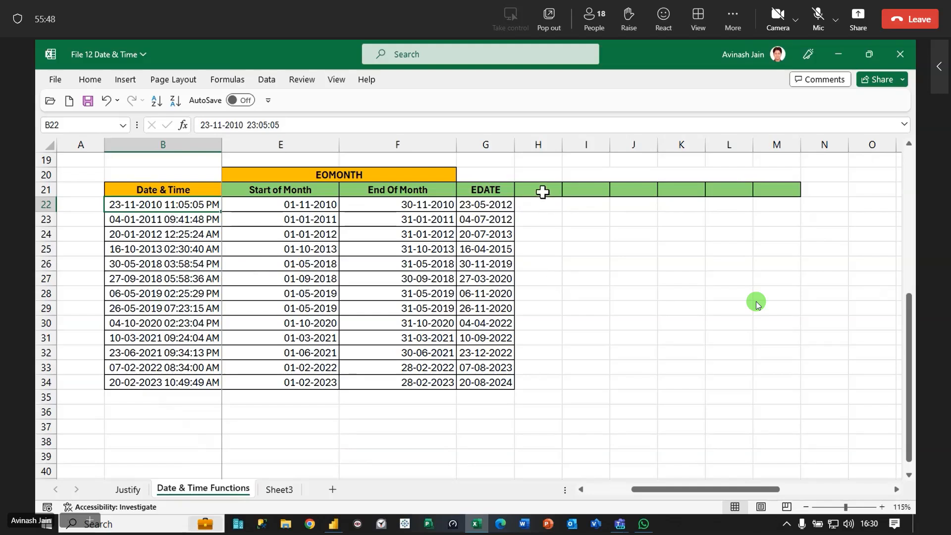
click(542, 190)
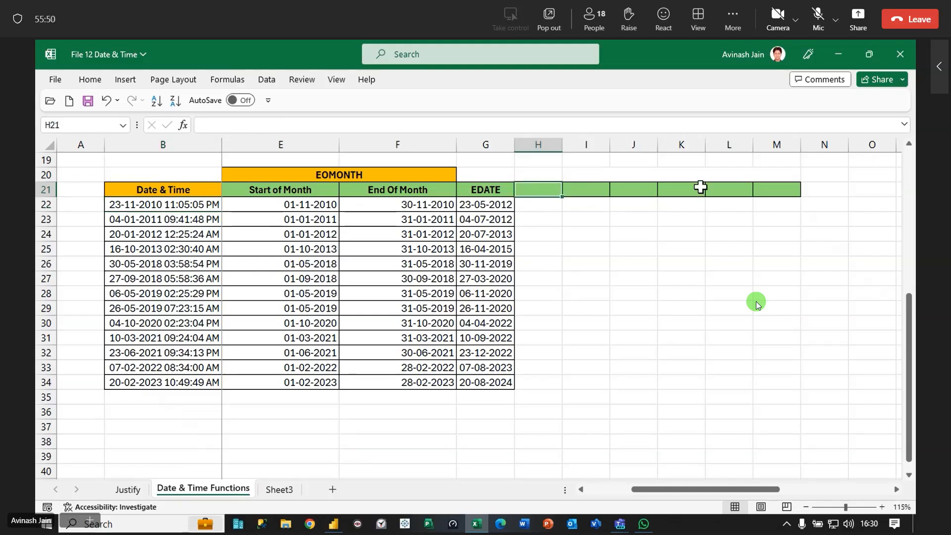
text(YEARFRAC)
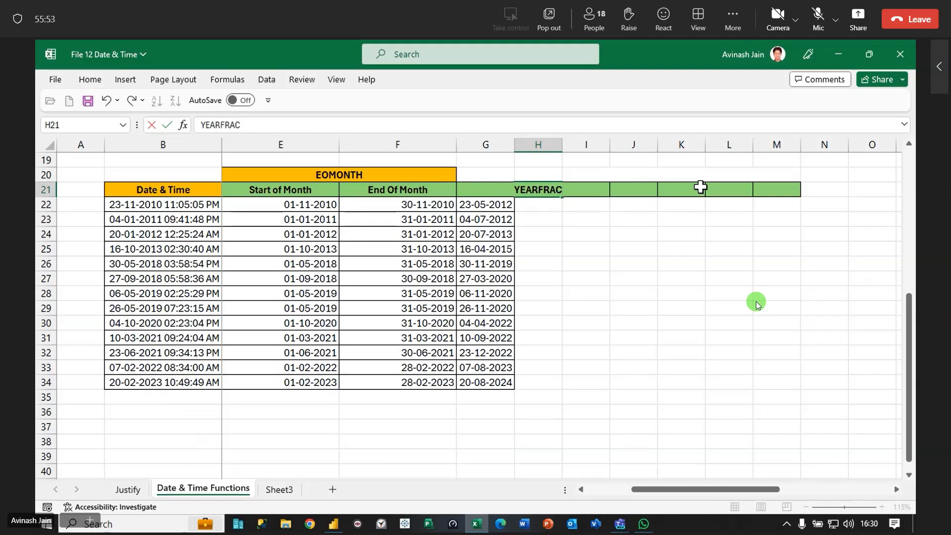
key(Tab)
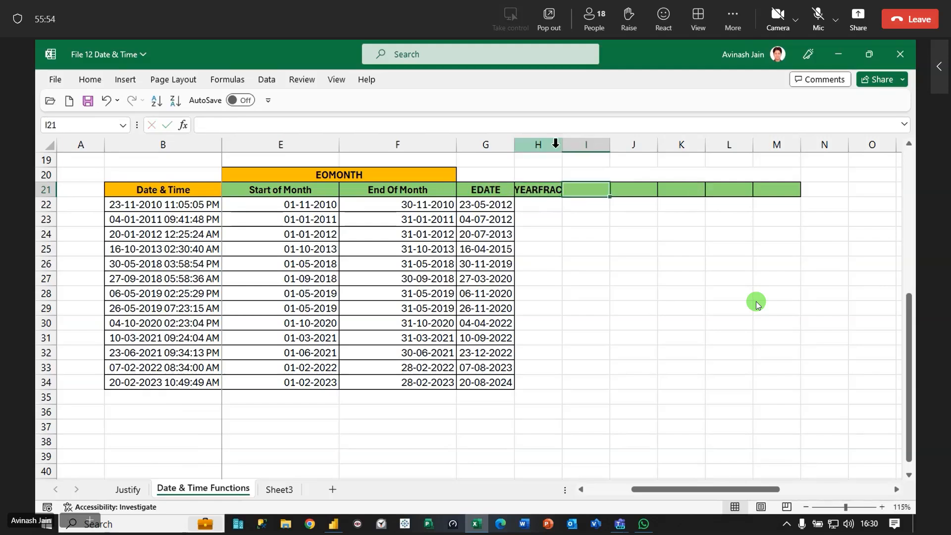
double_click(562, 145)
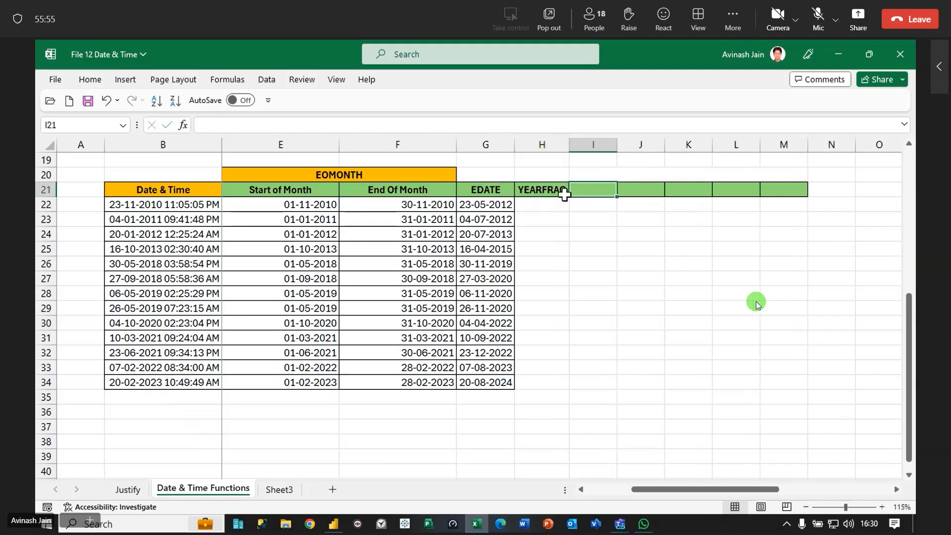
Try to copy the Date & Time header in B21 onto the merged cell I20:M20
click(412, 174)
click(181, 187)
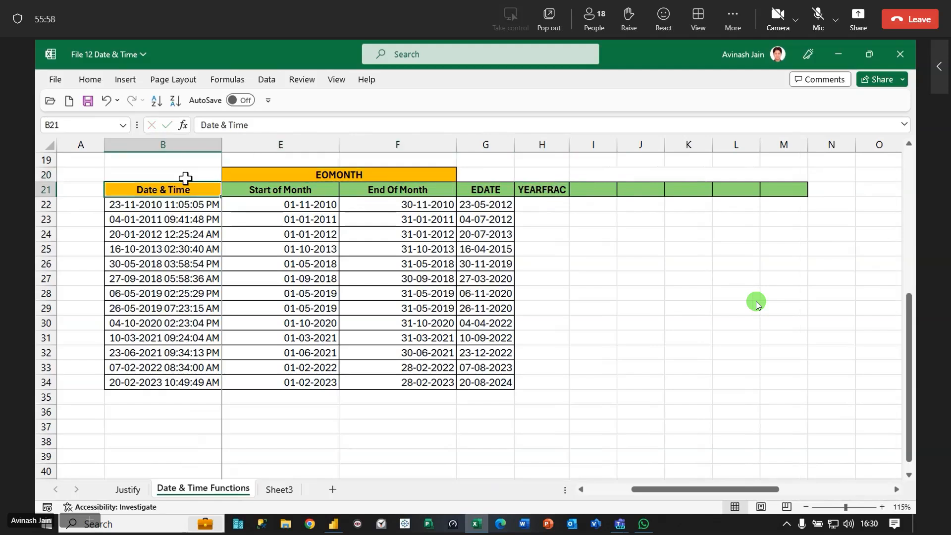
drag(186, 183, 585, 176)
click(480, 318)
click(196, 189)
key(ctrl+c)
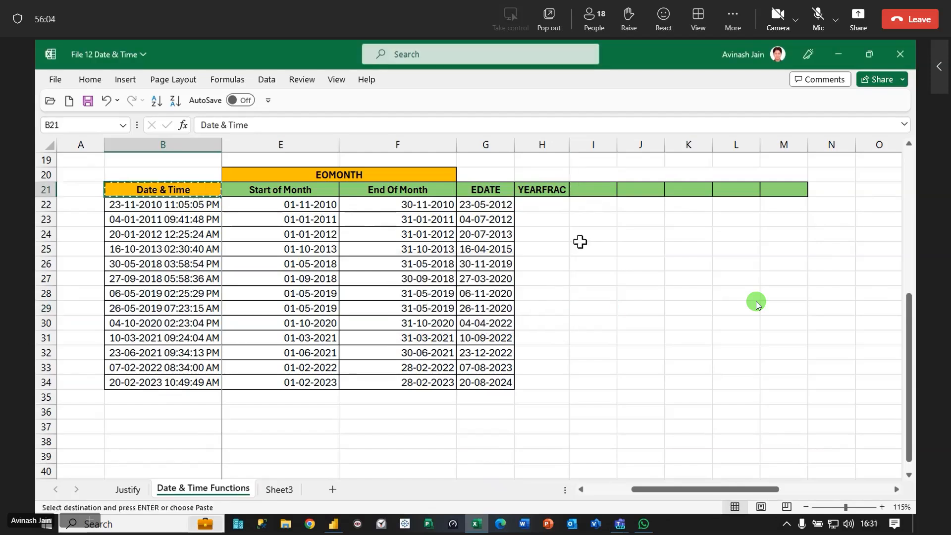
click(594, 230)
Fill the merged header cell I20:M20 with the same orange as the EOMONTH header
click(611, 169)
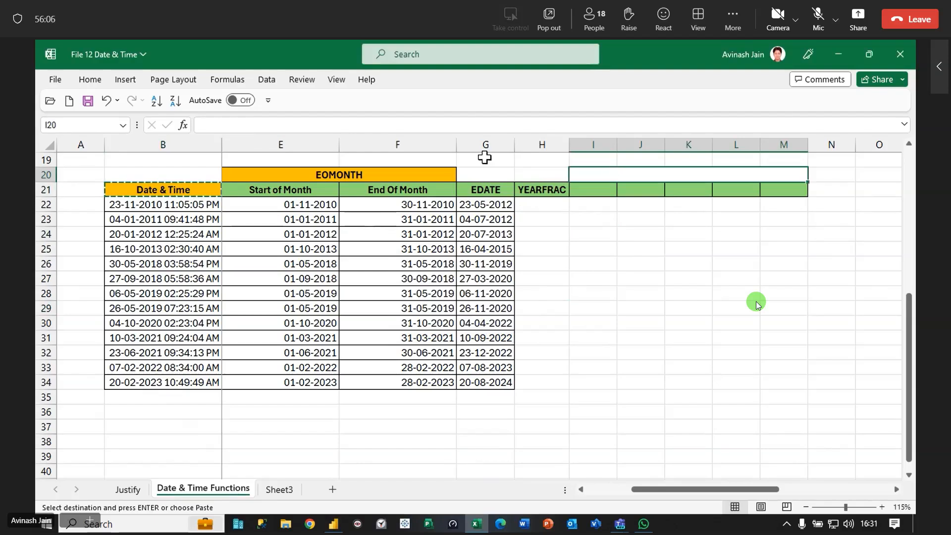
click(99, 83)
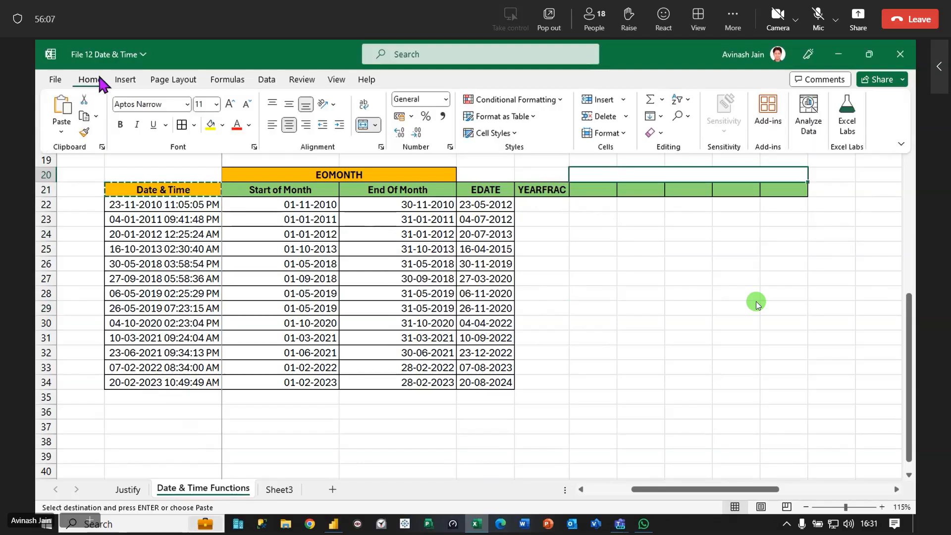
click(223, 125)
click(232, 246)
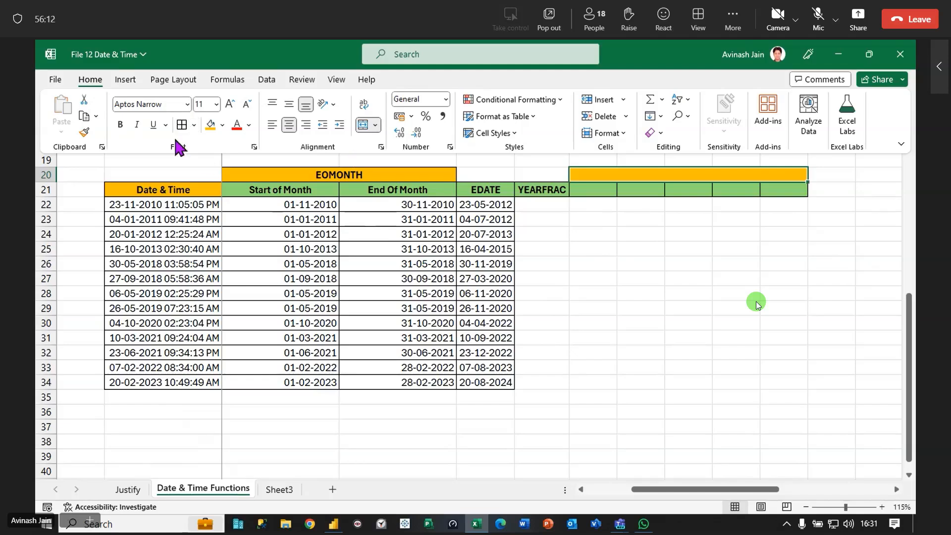
click(614, 284)
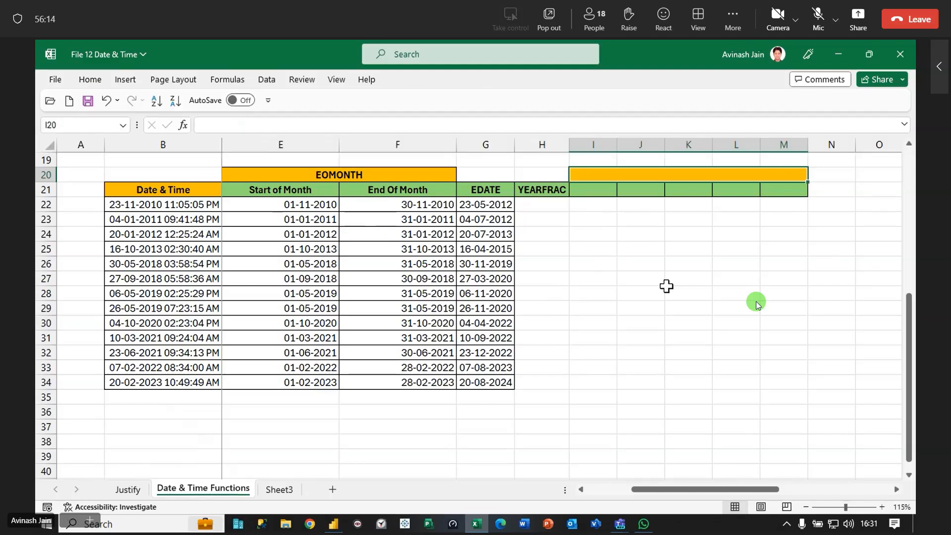
click(623, 305)
Enter =YEARFRAC(B22,TODAY()) in H22 to calculate the years between the first Date & Time value and today
click(539, 205)
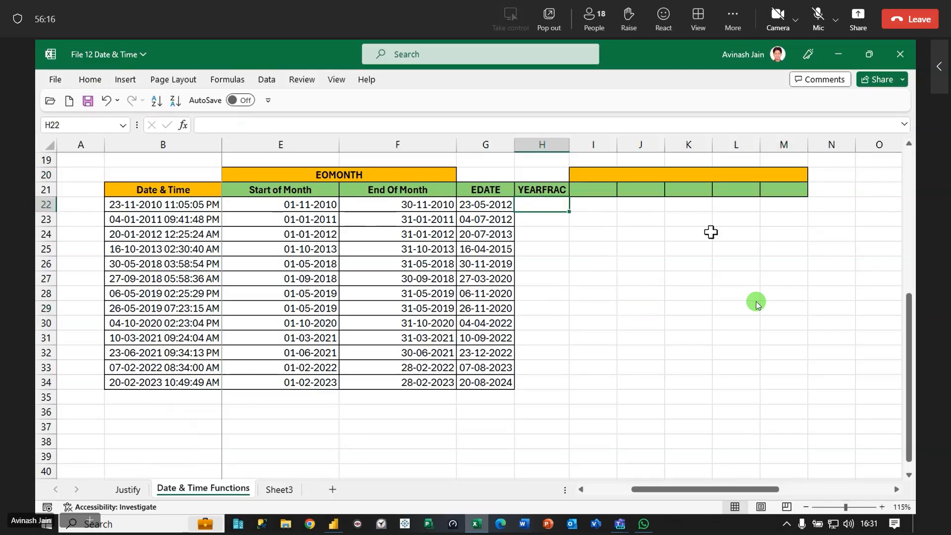
text(=ye)
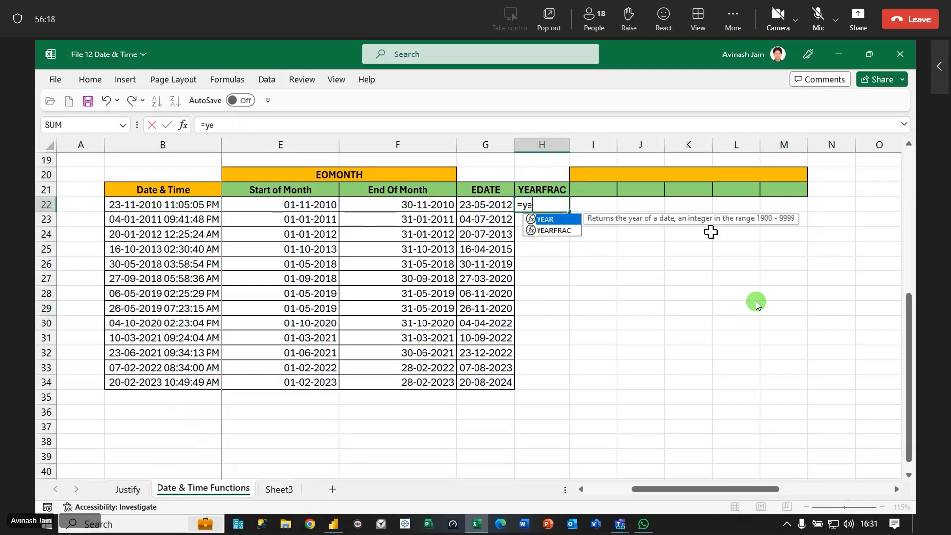
key(Down)
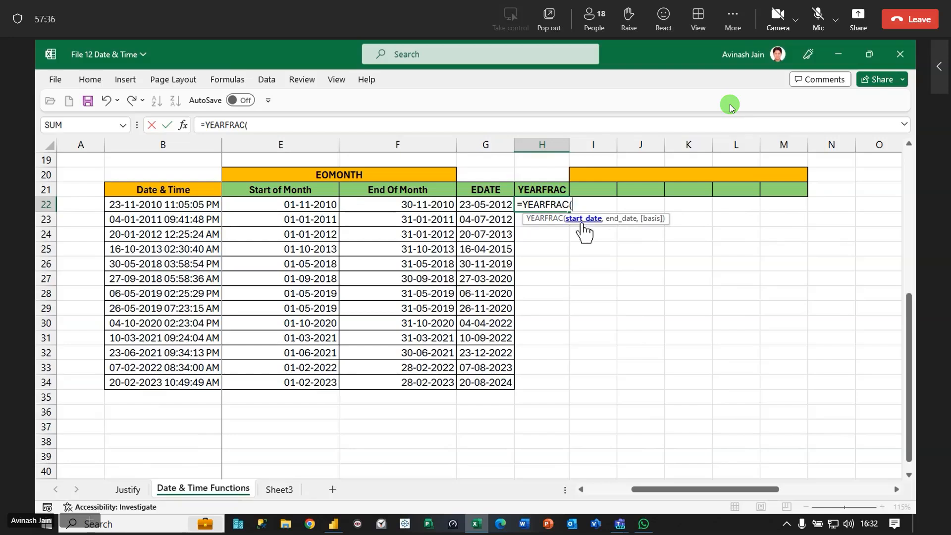
click(132, 203)
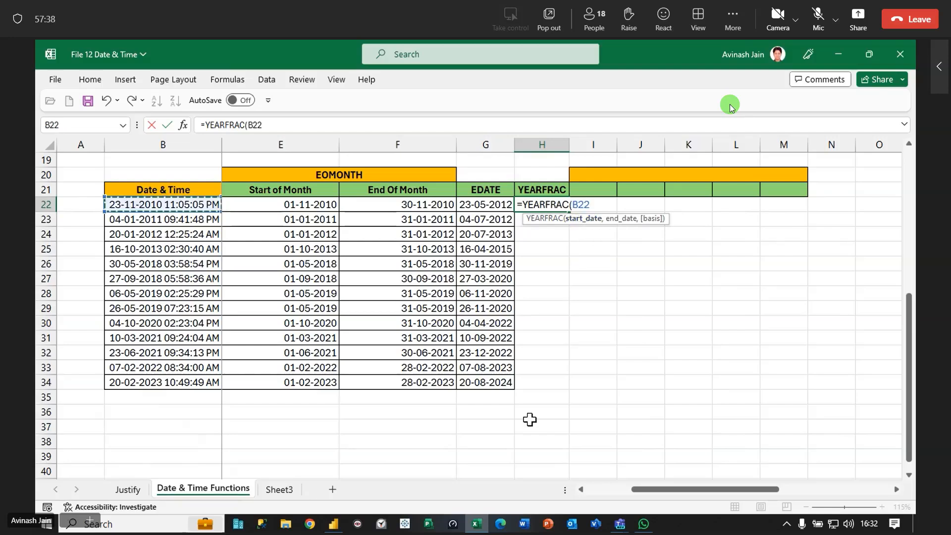
text(,)
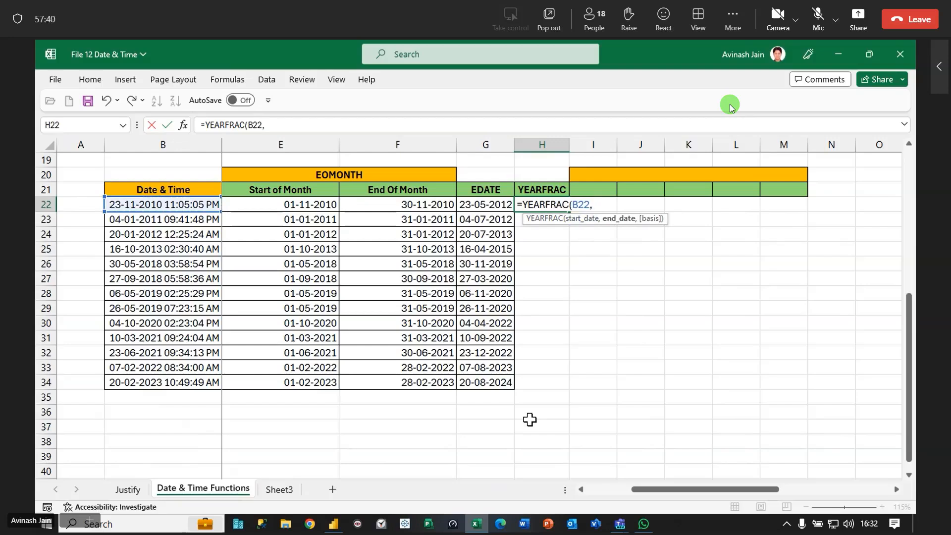
text(t)
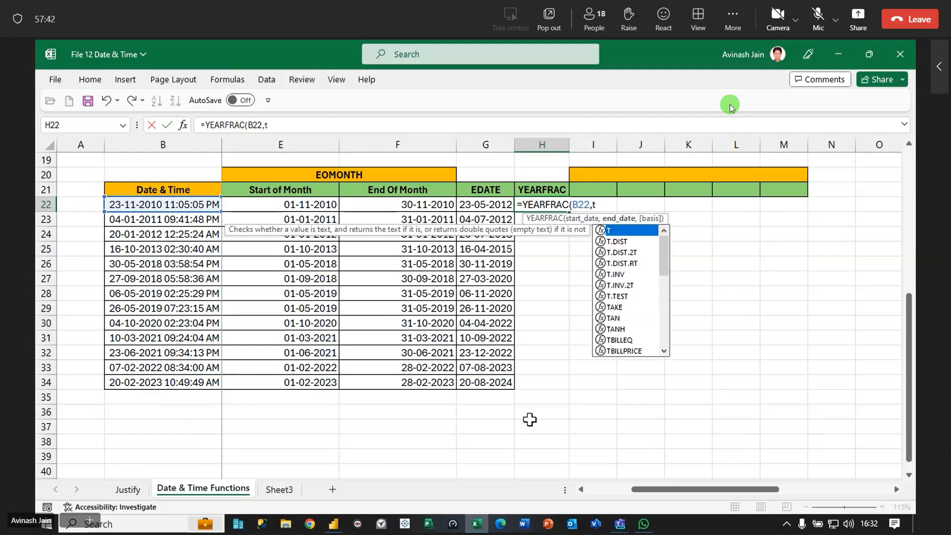
text(oday)
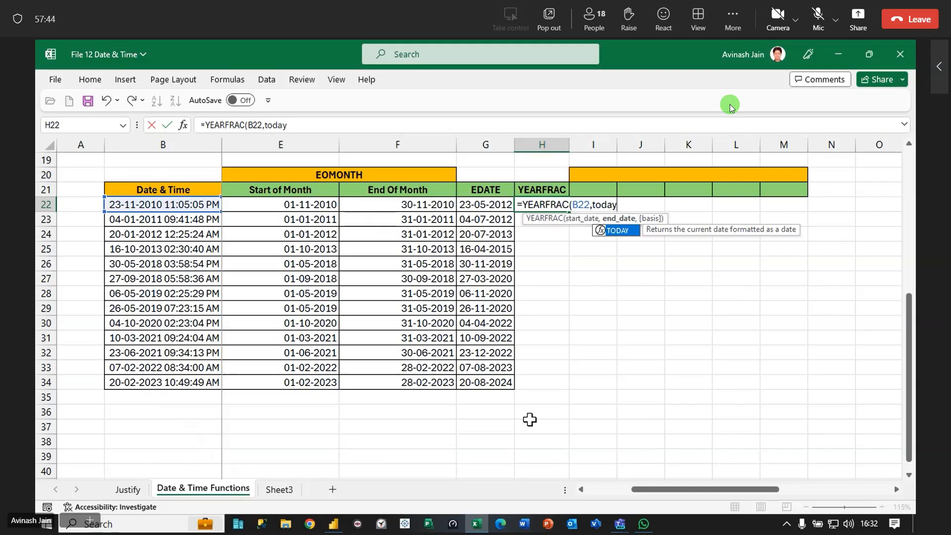
key(Tab)
text())
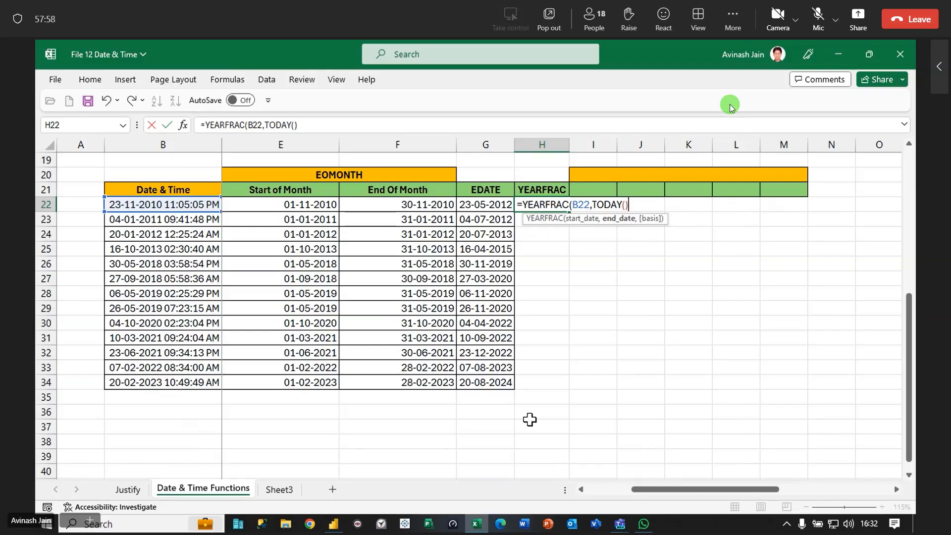
key(Return)
key(Return)
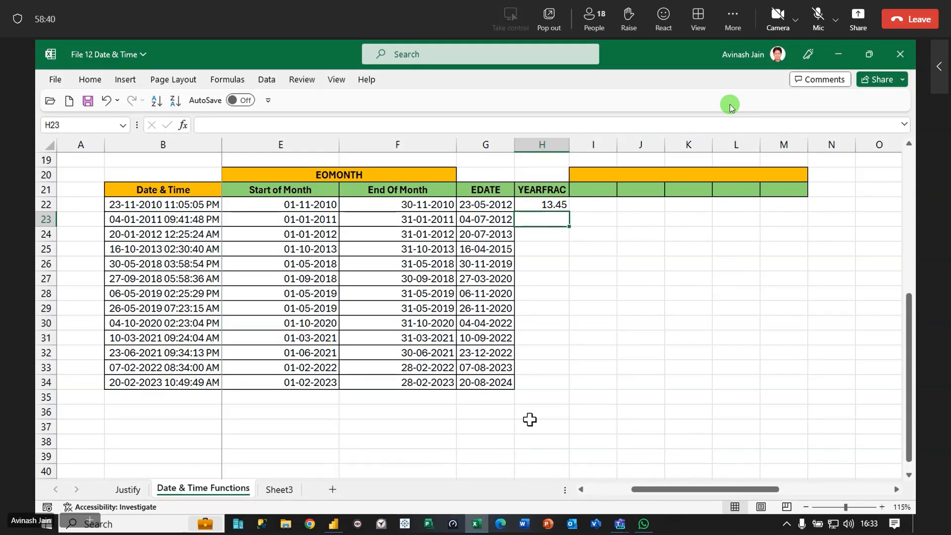
Add basis 1 (Actual/actual) to the YEARFRAC formula in H22 and fill it down to H34
key(Up)
key(F2)
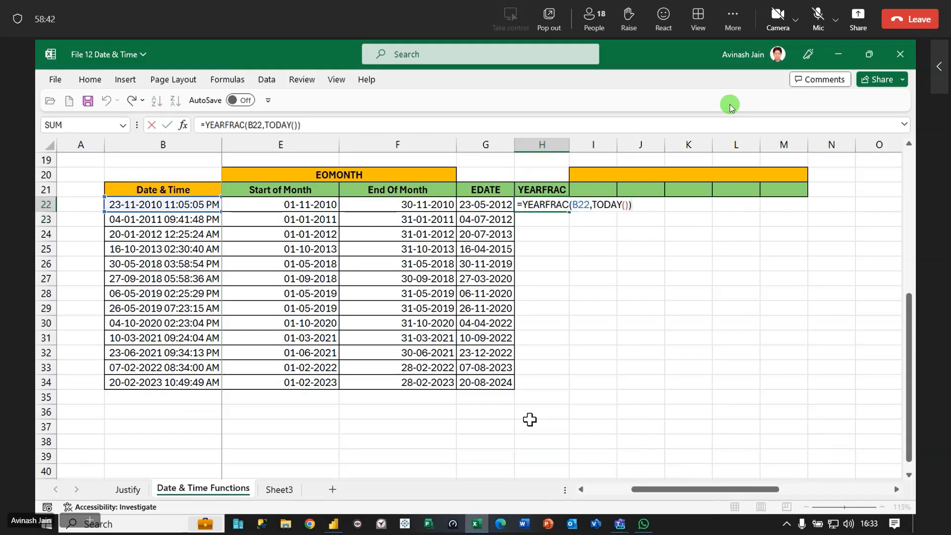
key(BackSpace)
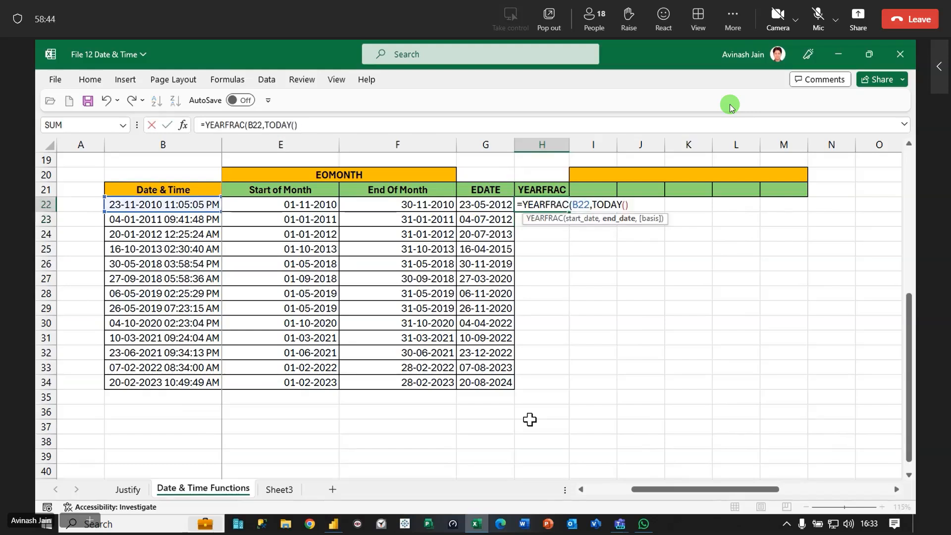
text(,)
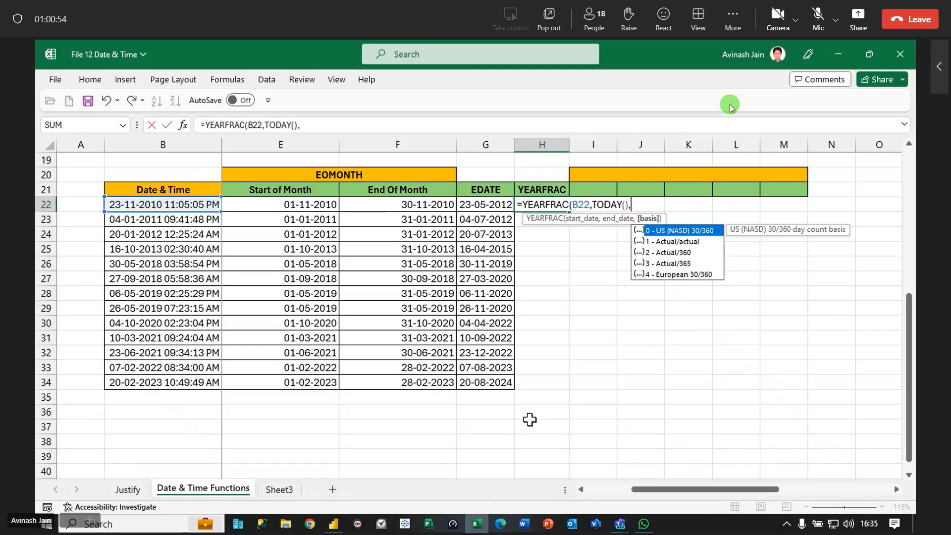
key(Down)
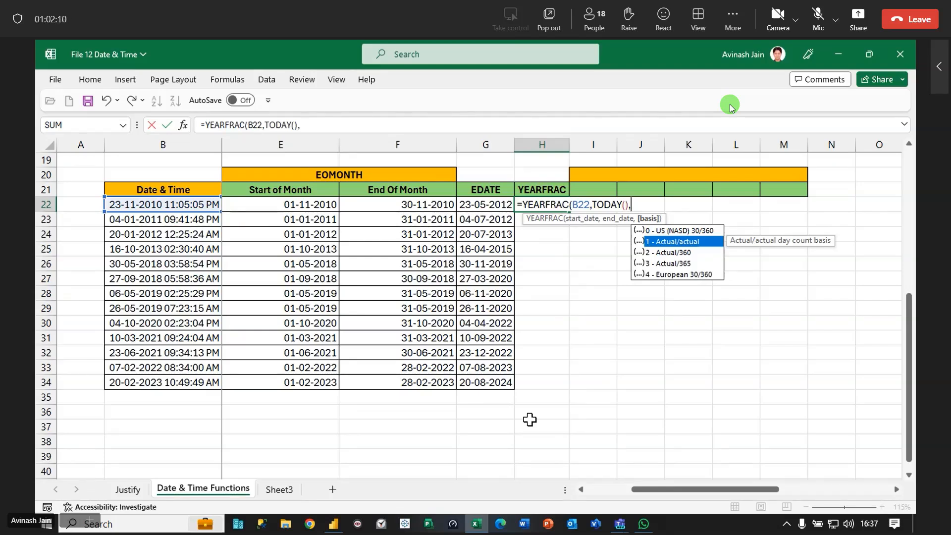
text(1)
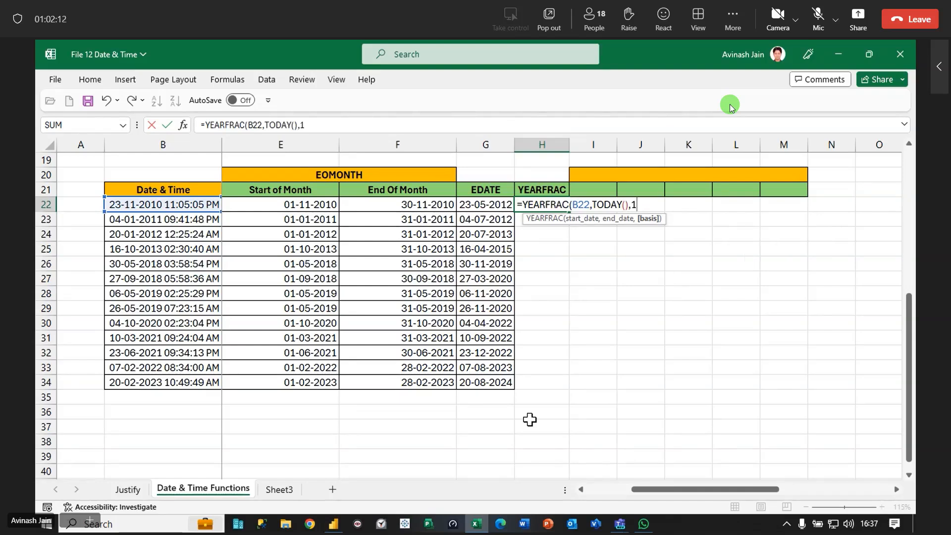
key(Return)
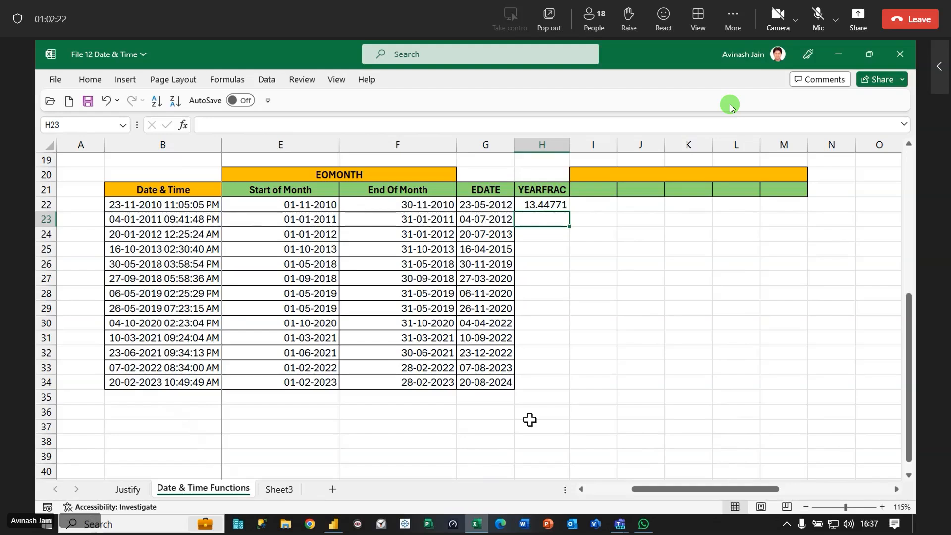
click(558, 204)
double_click(569, 211)
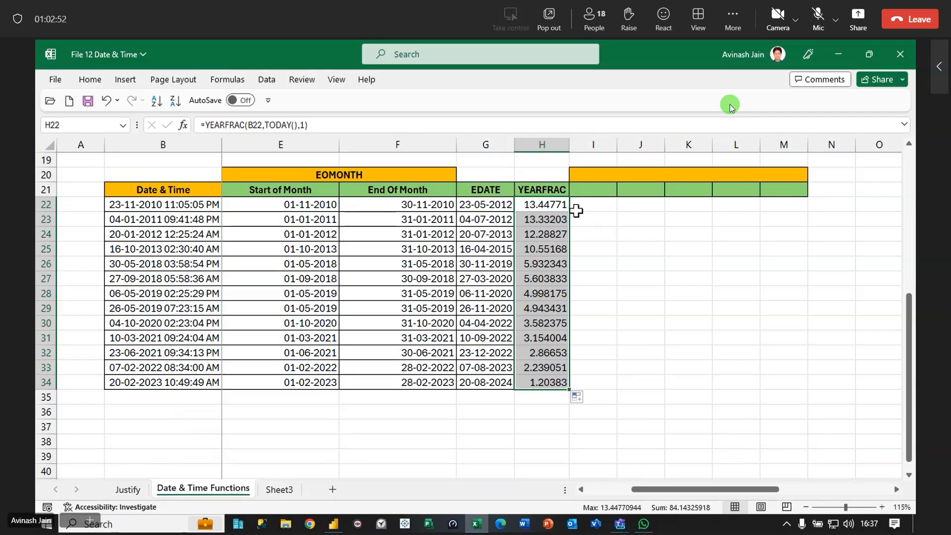
Enter the header DATEDIF in the merged cell I20:M20 and save the workbook
click(605, 177)
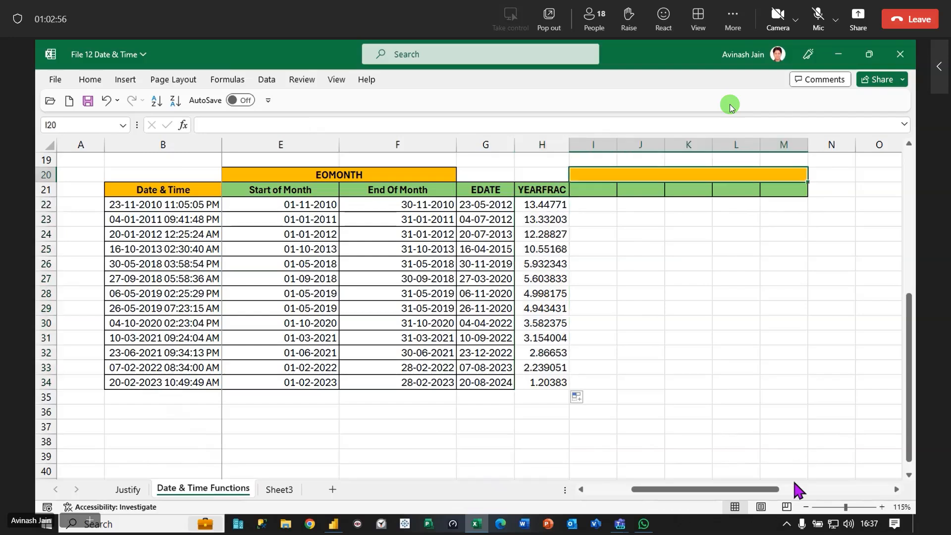
text(DTEI)
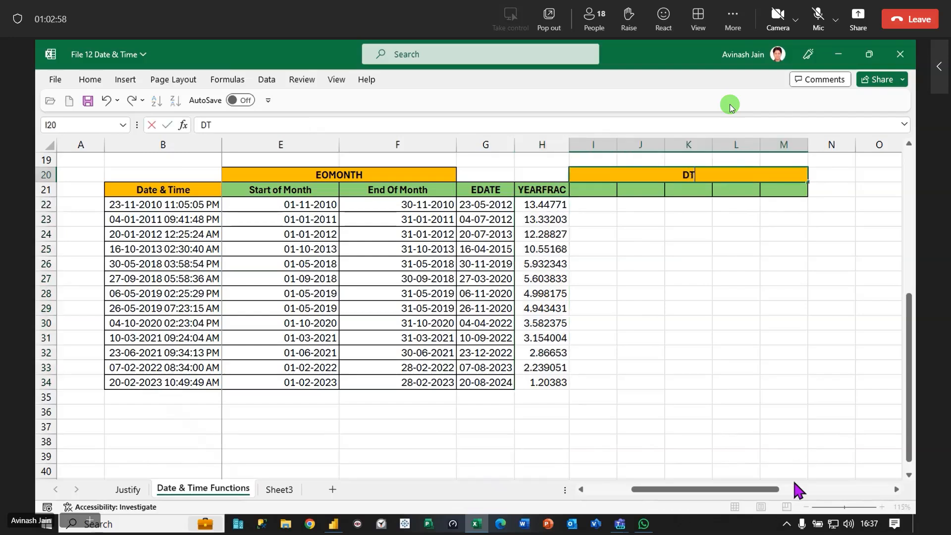
key(BackSpace)
key(BackSpace)
key(BackSpace)
text(ATEDIF)
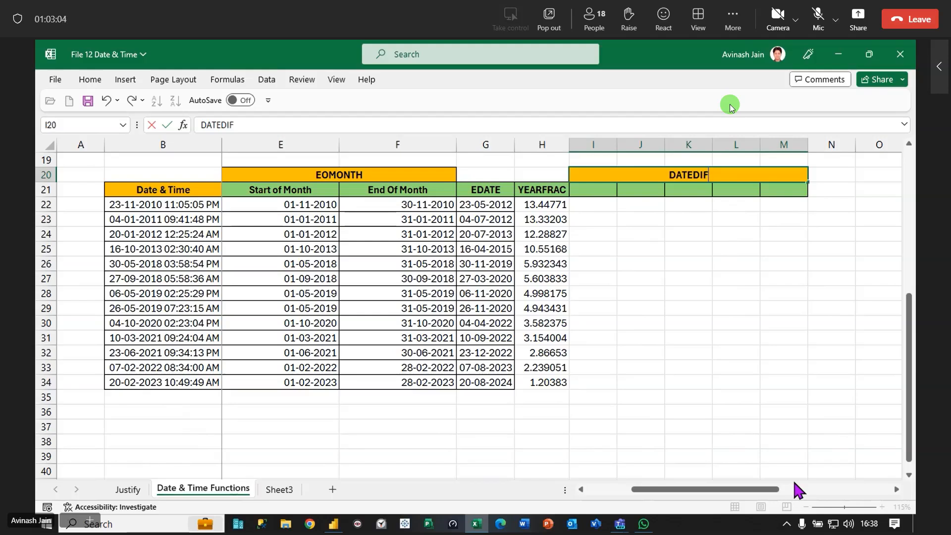
key(Return)
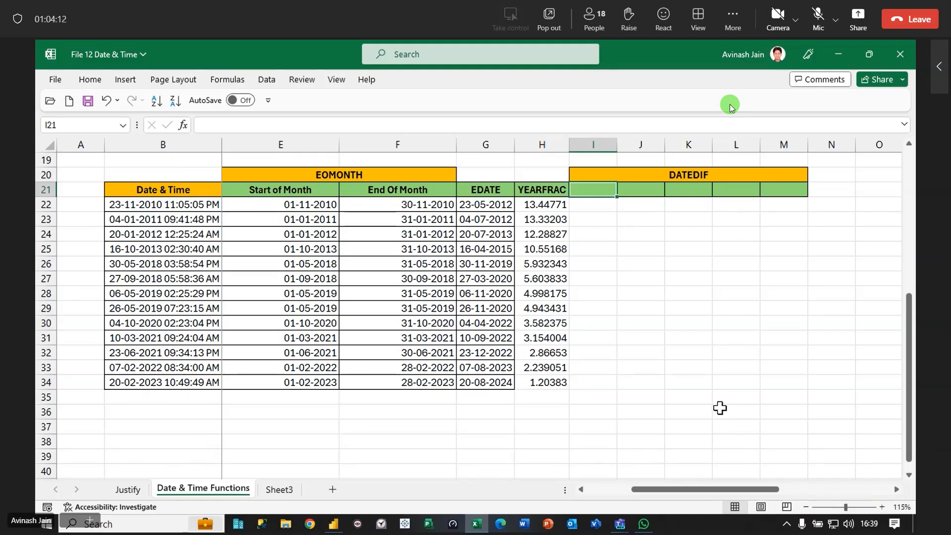
scroll(683, 433, up, 1)
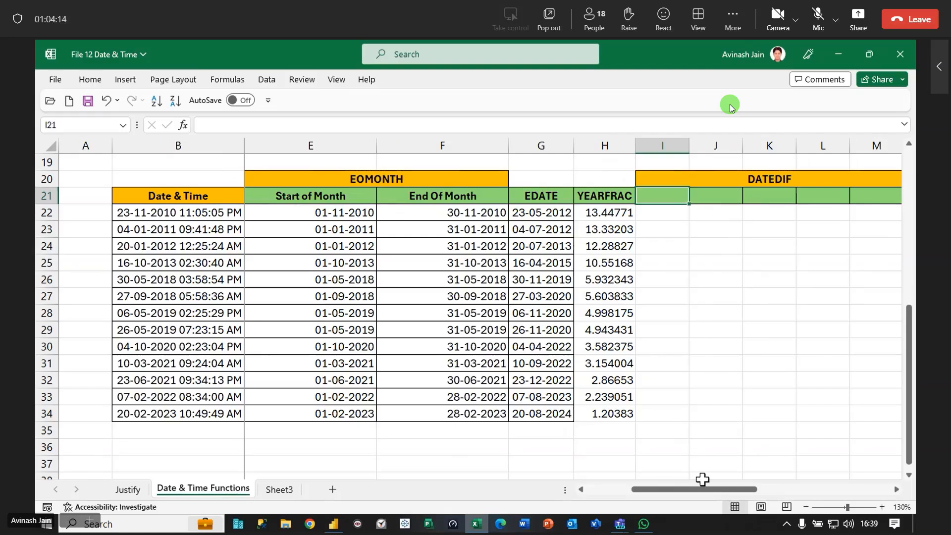
drag(707, 493, 751, 493)
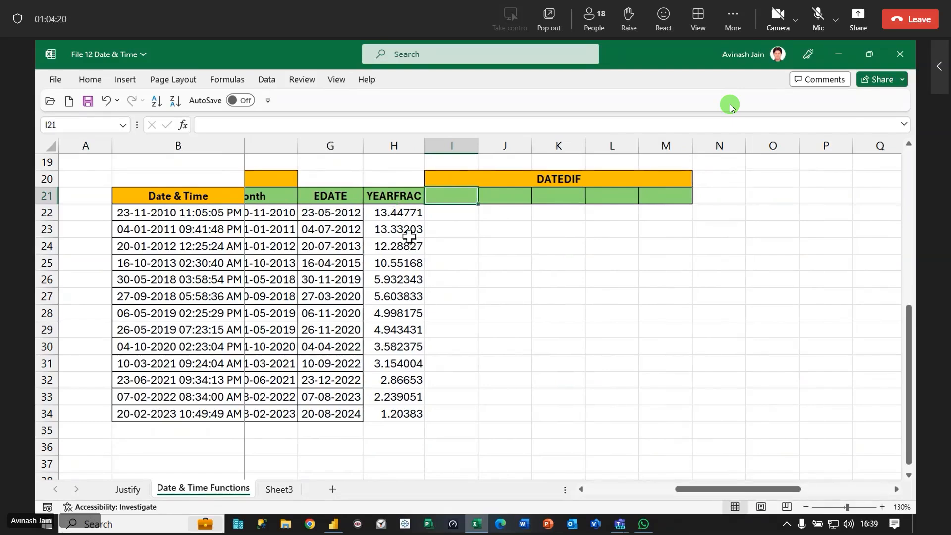
key(ctrl+s)
Enter =DATEDIF(B22,TODAY(),"Y") in I22 to calculate the complete years from the first Date & Time value
key(Down)
text(=date)
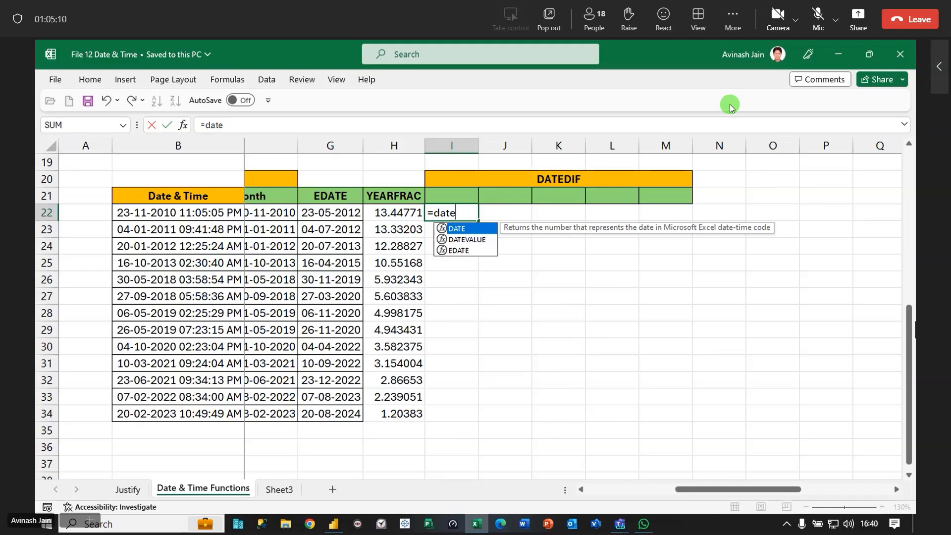
text(dif)
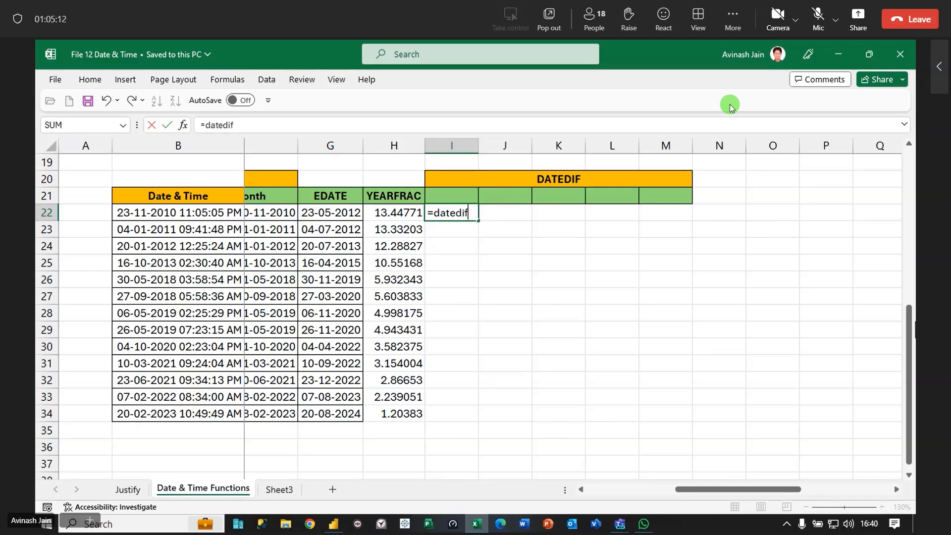
text(()
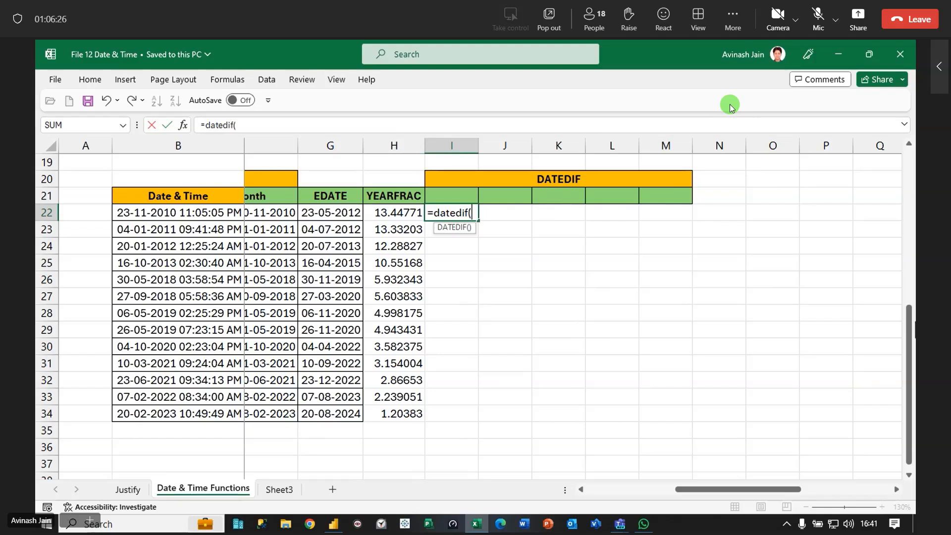
click(185, 214)
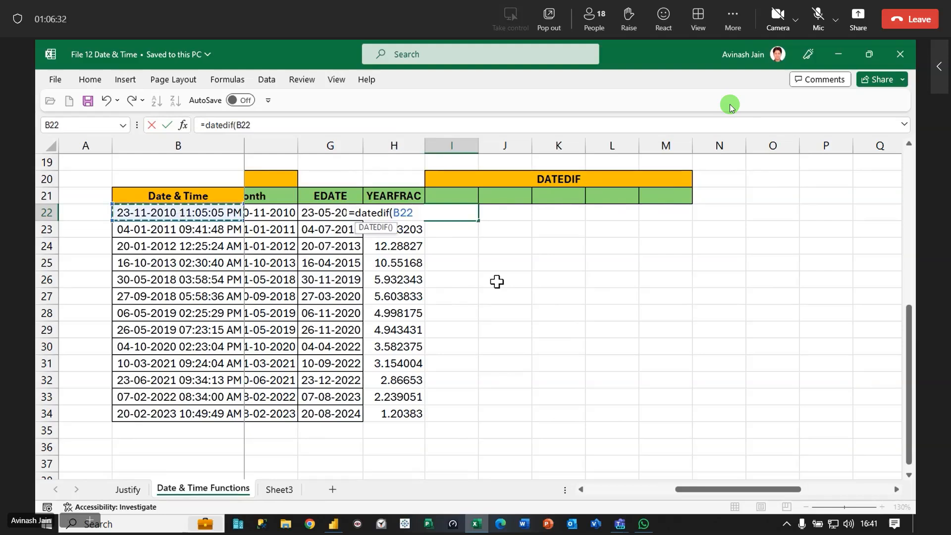
text(,)
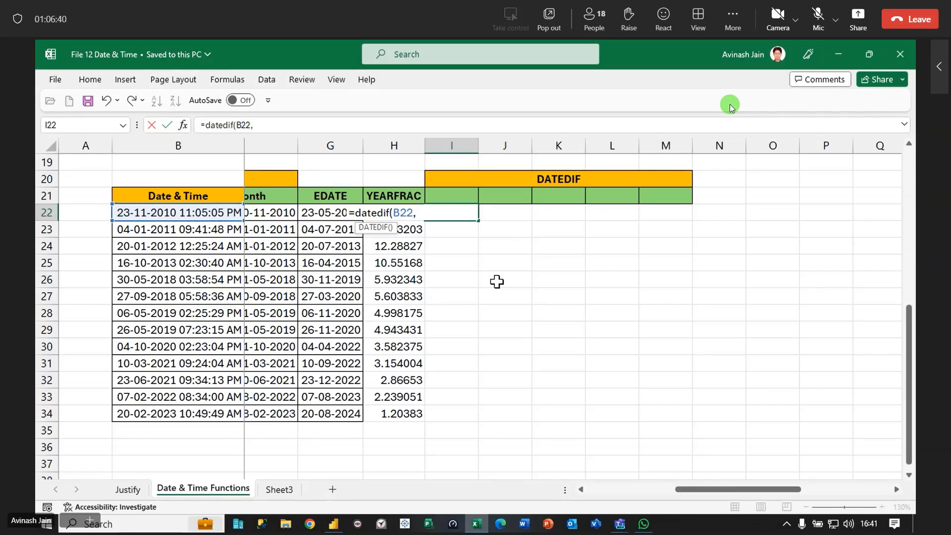
text(today)
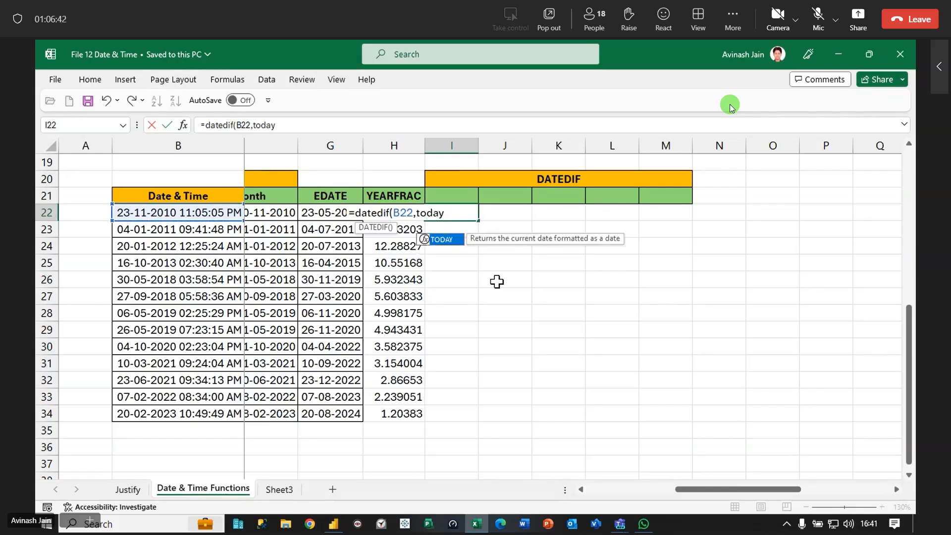
text(())
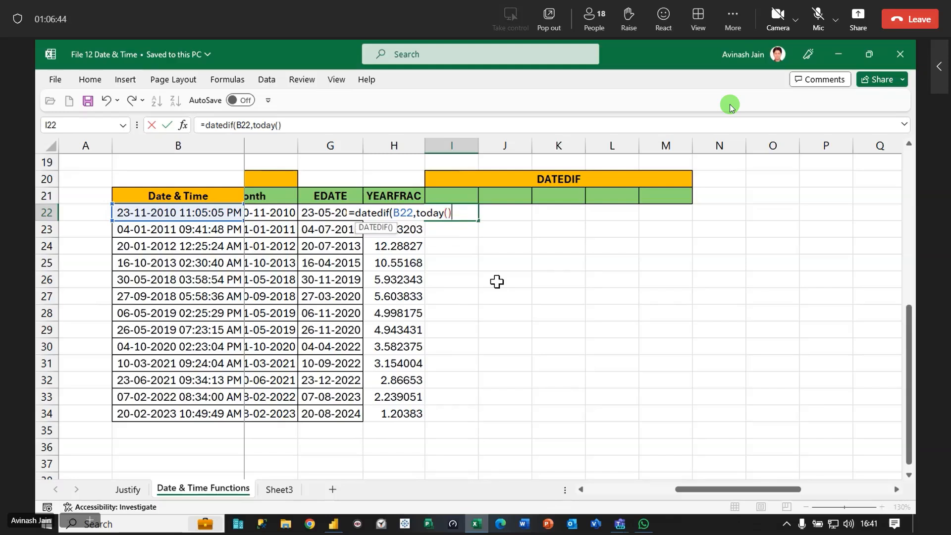
text(,)
text("Y"))
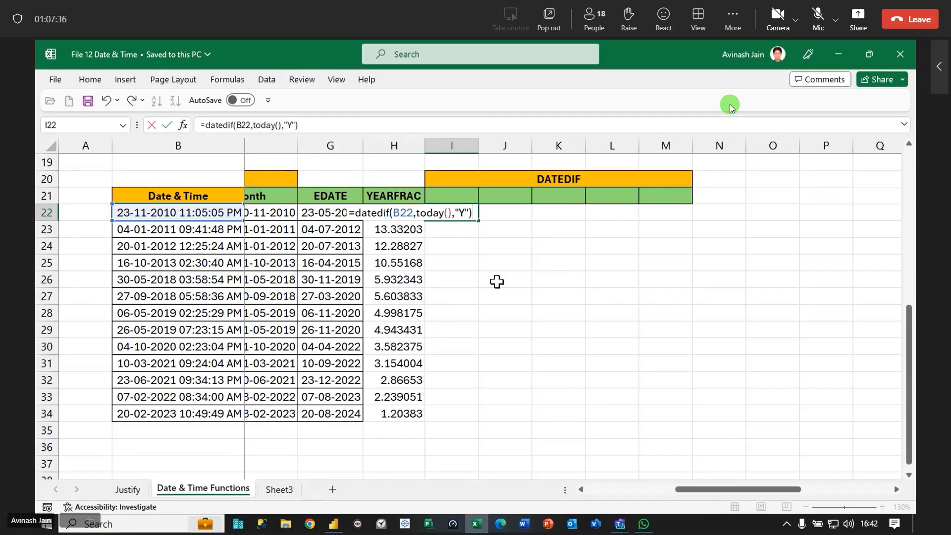
key(Return)
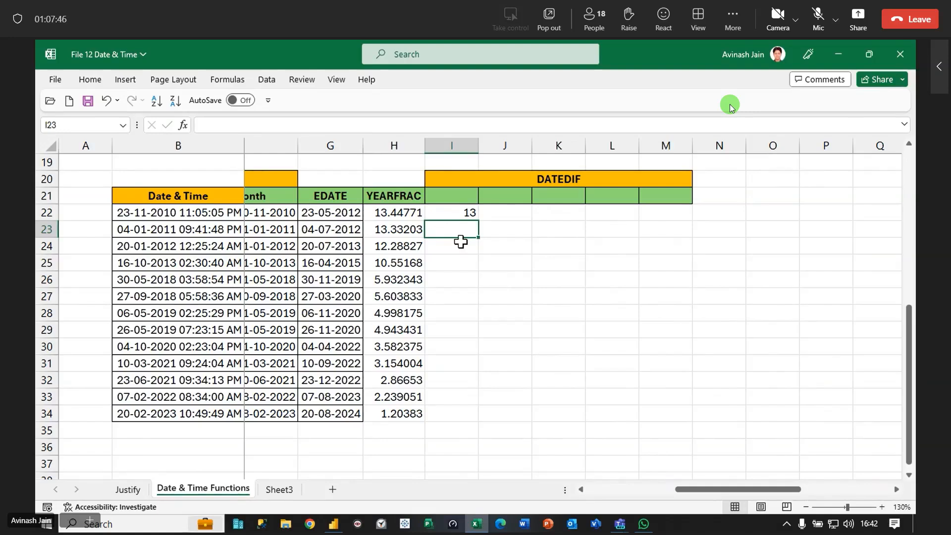
Enter the DATEDIF unit headers Y, YM, MD, M and D in cells I21 to M21
click(465, 192)
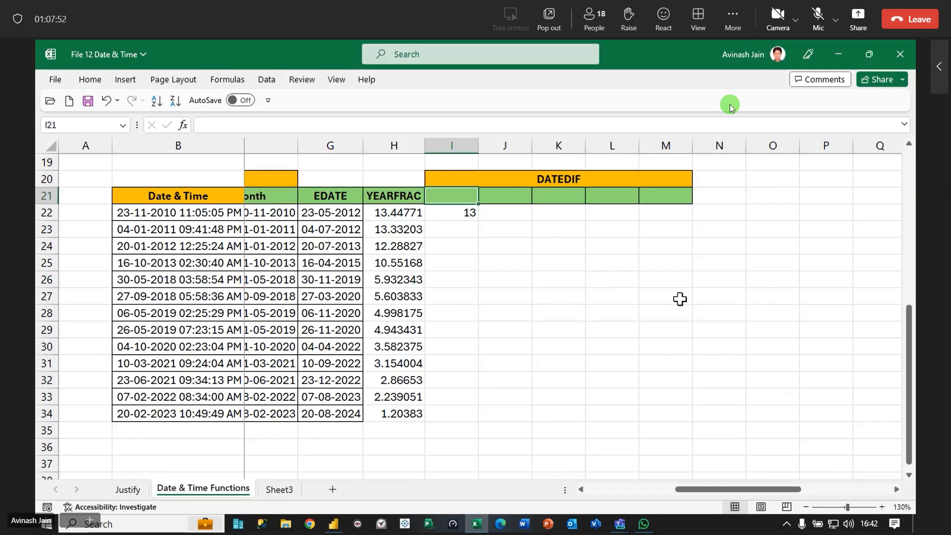
text(Y)
key(Tab)
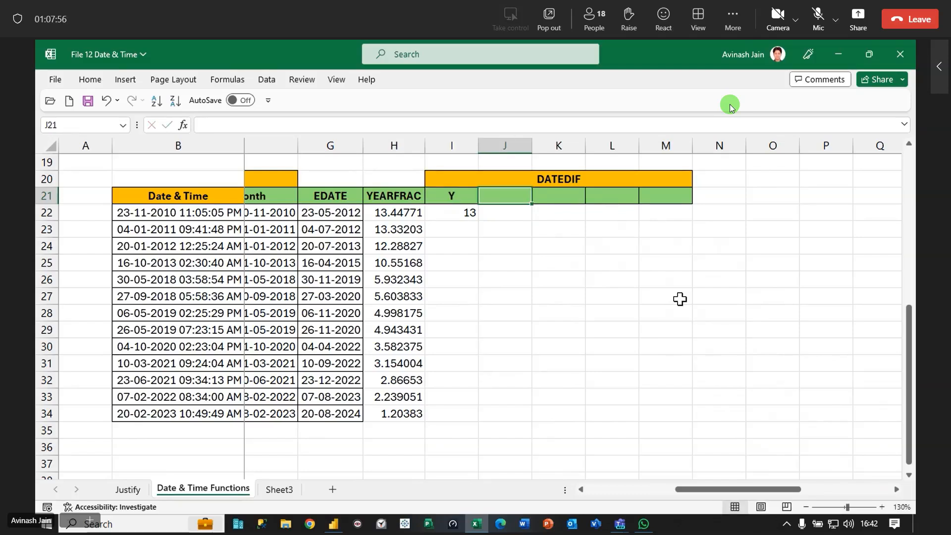
text(YM)
key(Tab)
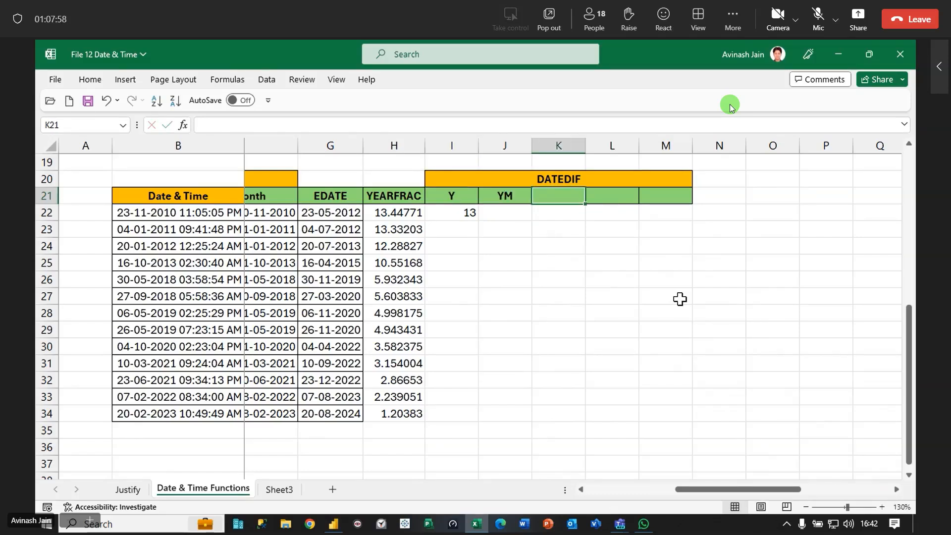
text(MD)
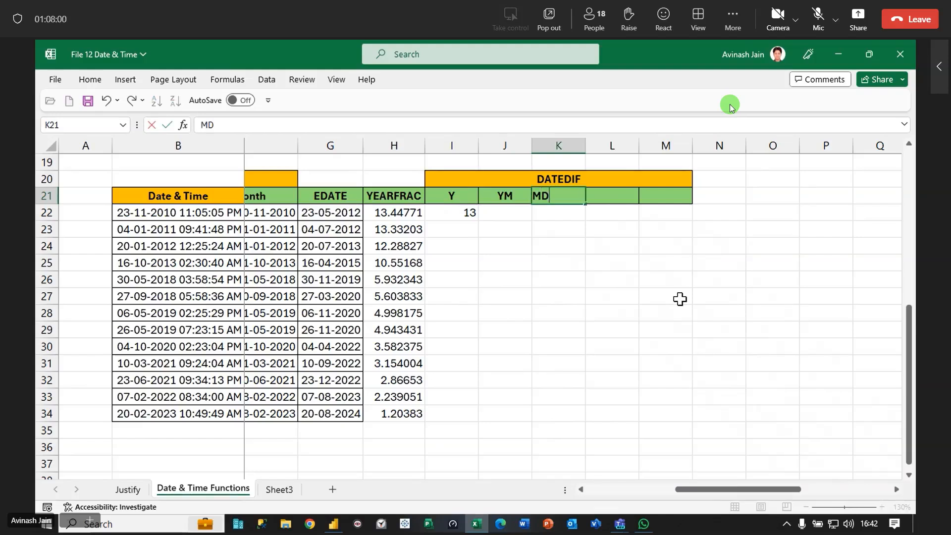
key(Tab)
text(M)
key(Tab)
text(D)
key(Return)
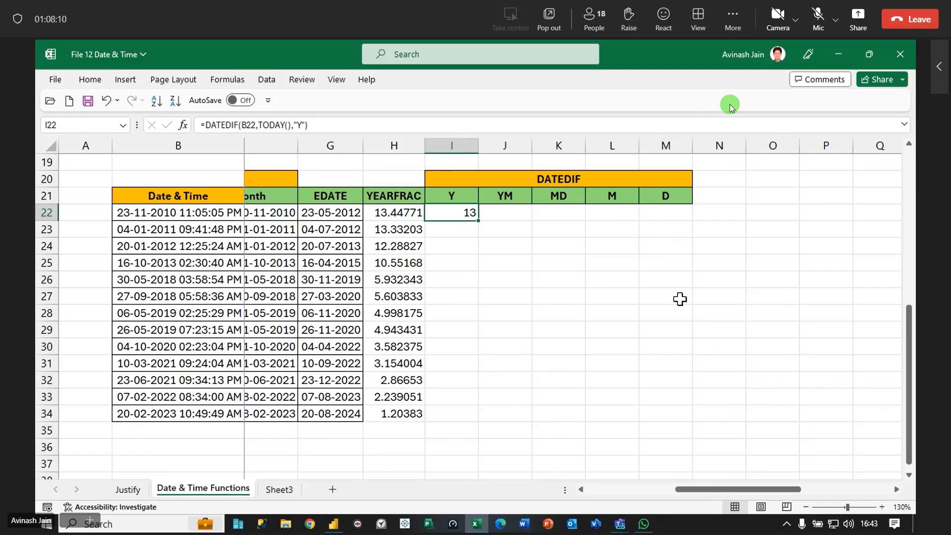
Change the formula in I22 to =DATEDIF($B22,TODAY(),I$21), taking the unit from the header with mixed references
double_click(468, 213)
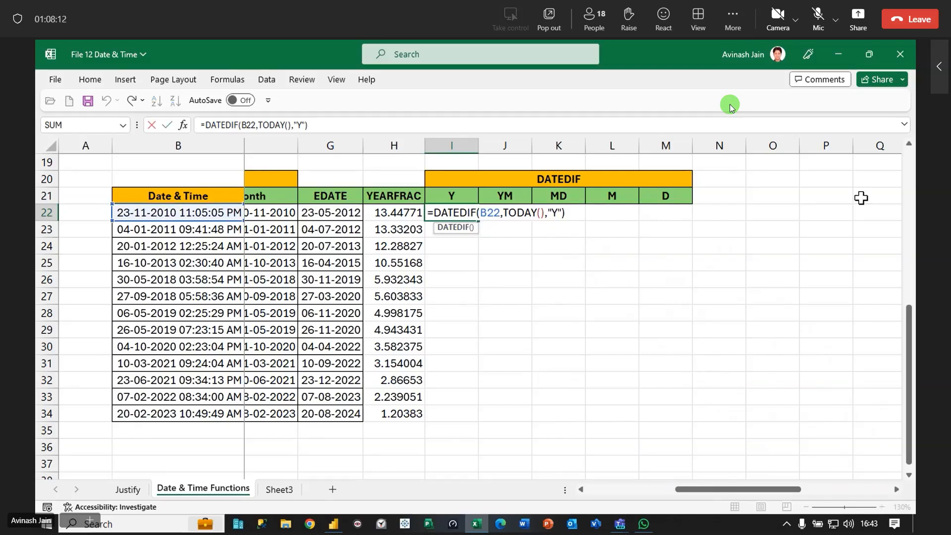
key(End)
key(Left)
key(Left)
key(Left)
key(Delete)
key(Delete)
key(BackSpace)
click(448, 197)
key(F4)
key(F4)
click(491, 212)
key(F4)
key(F4)
key(F4)
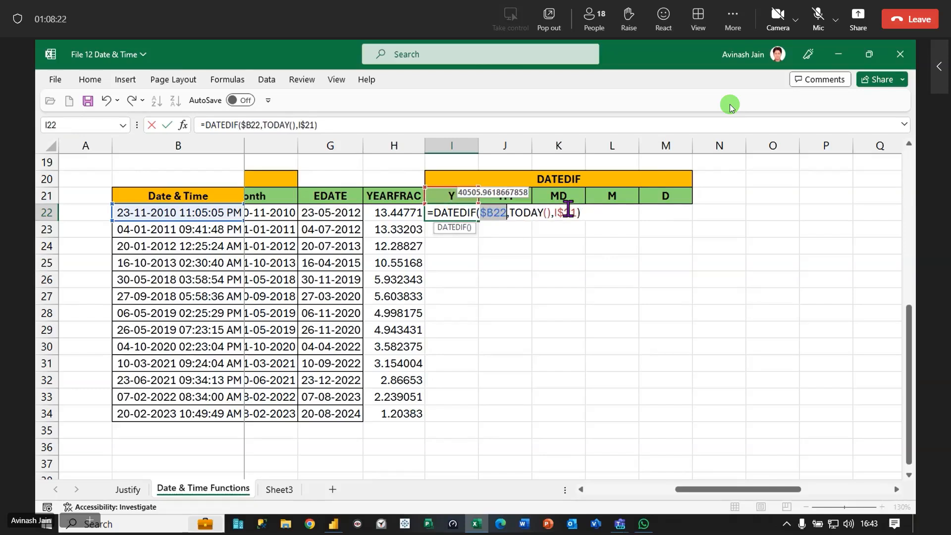
key(Return)
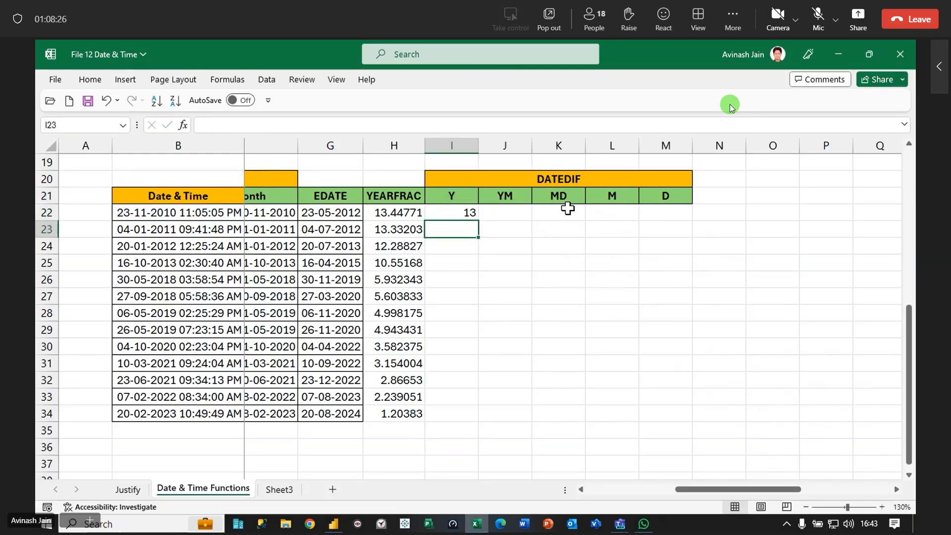
click(453, 197)
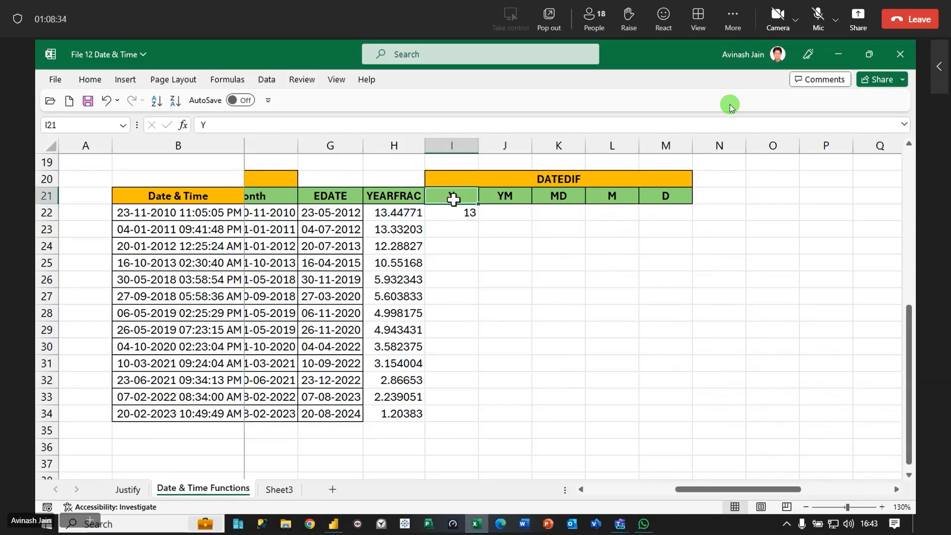
click(631, 194)
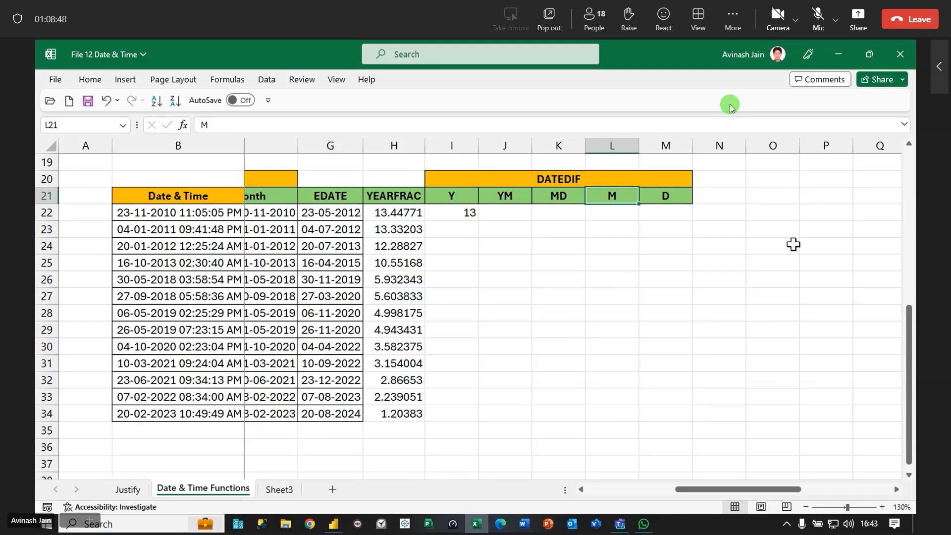
click(678, 212)
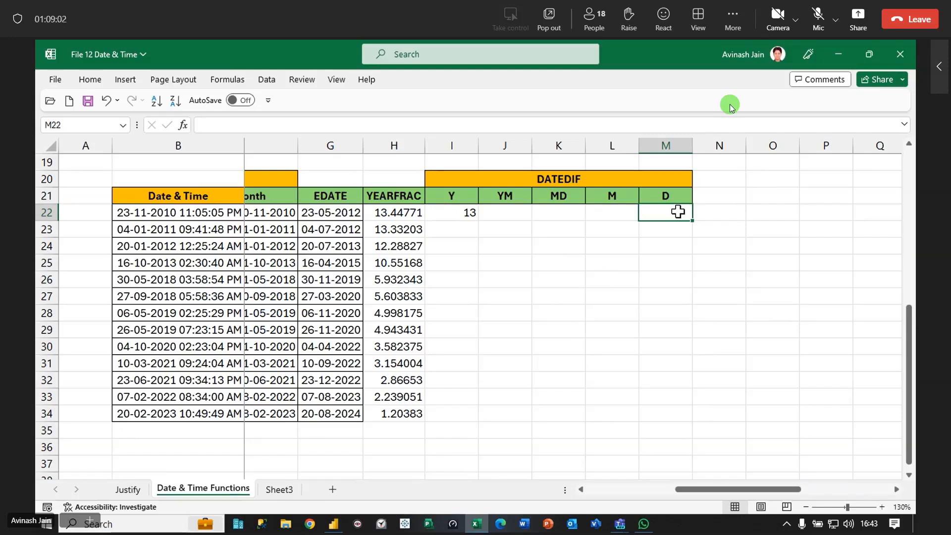
click(499, 212)
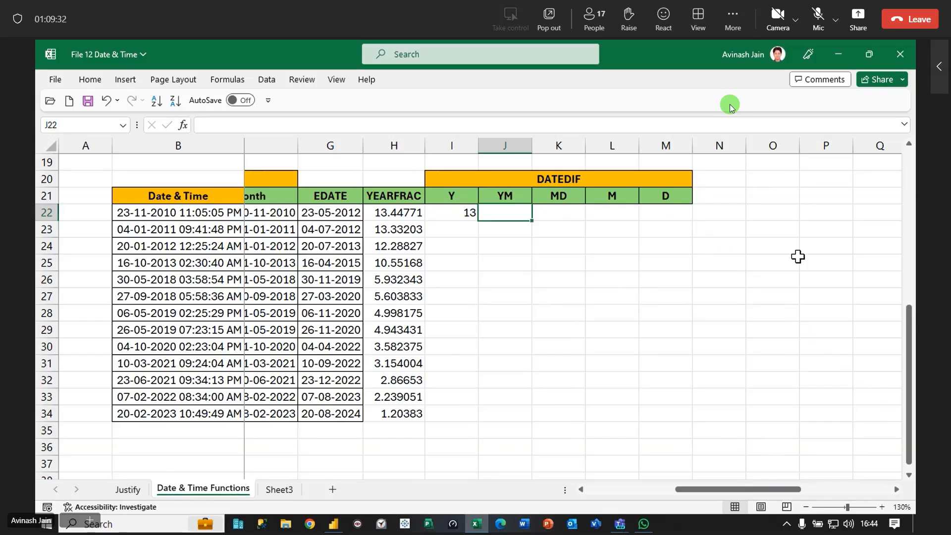
click(164, 213)
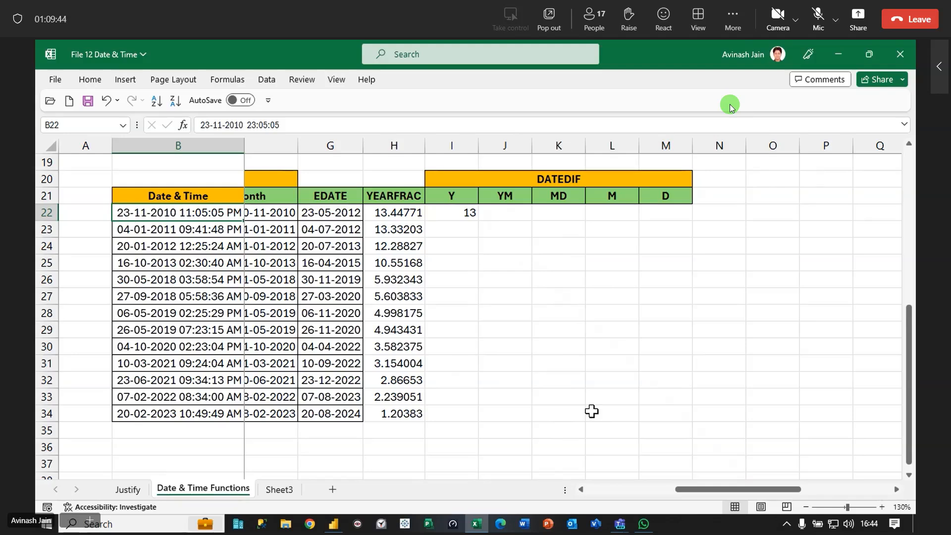
Fill the DATEDIF formula from I22 across and down through M34
click(463, 211)
drag(483, 217, 692, 421)
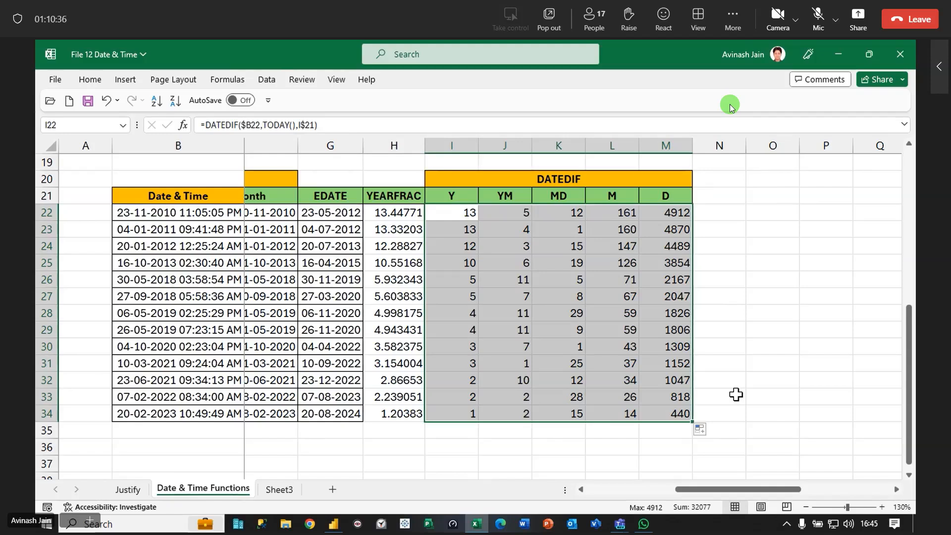
Examine the Y, YM and MD DATEDIF formulas and results in row 22 against the date in B22
double_click(439, 209)
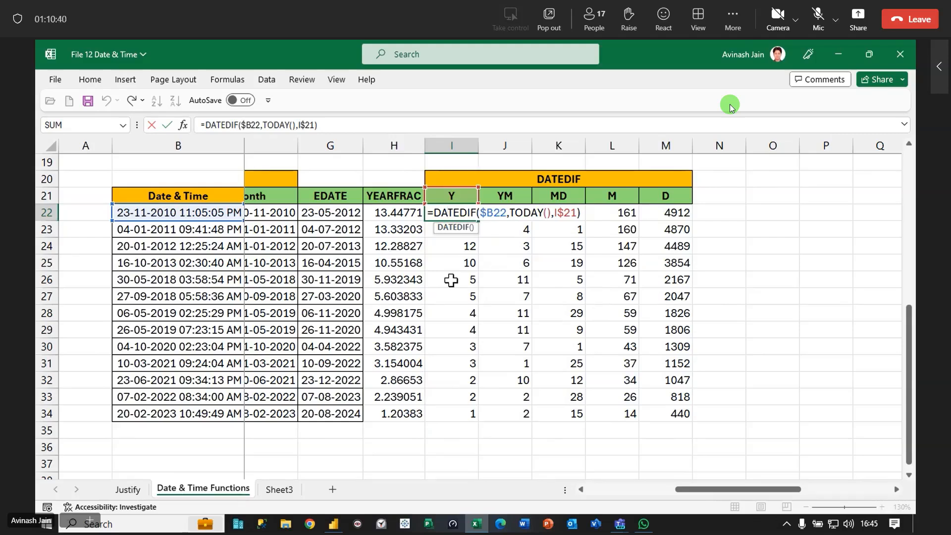
double_click(551, 212)
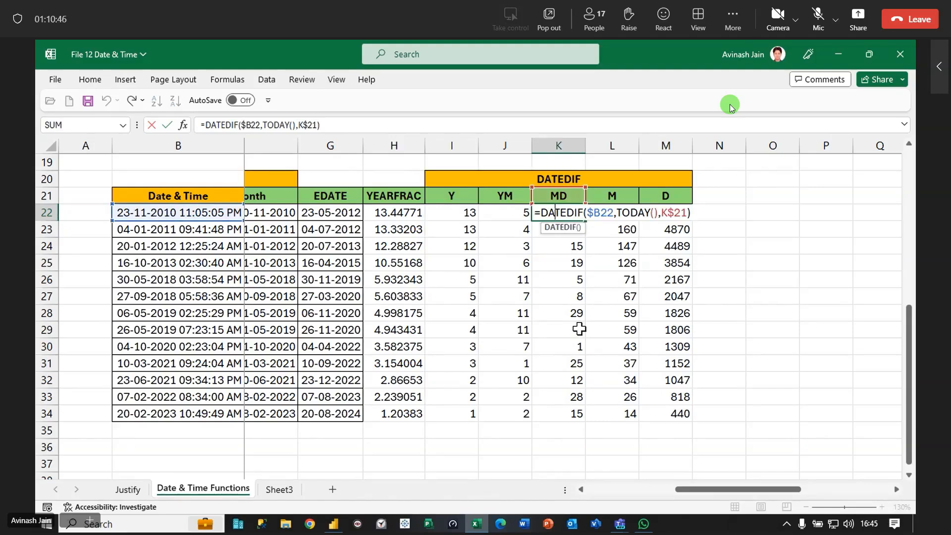
key(Tab)
click(463, 213)
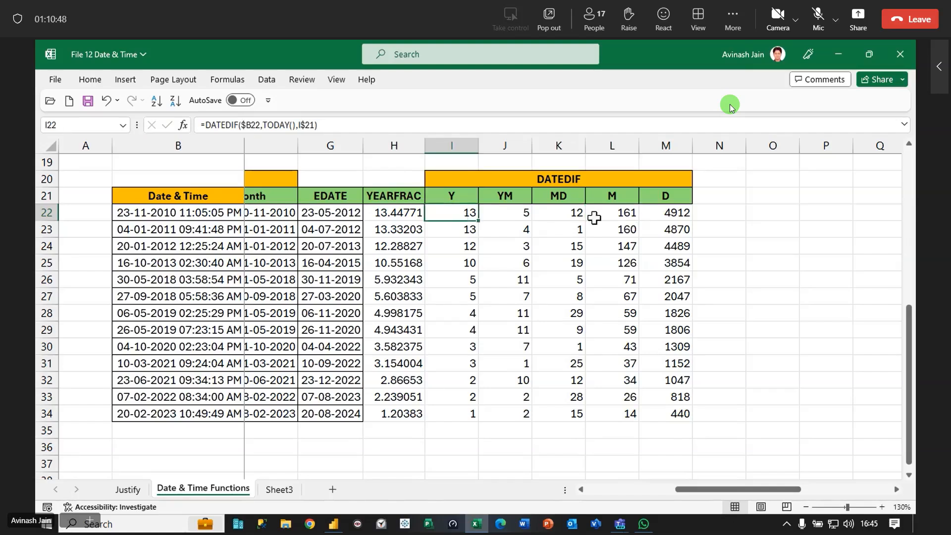
click(573, 210)
click(456, 212)
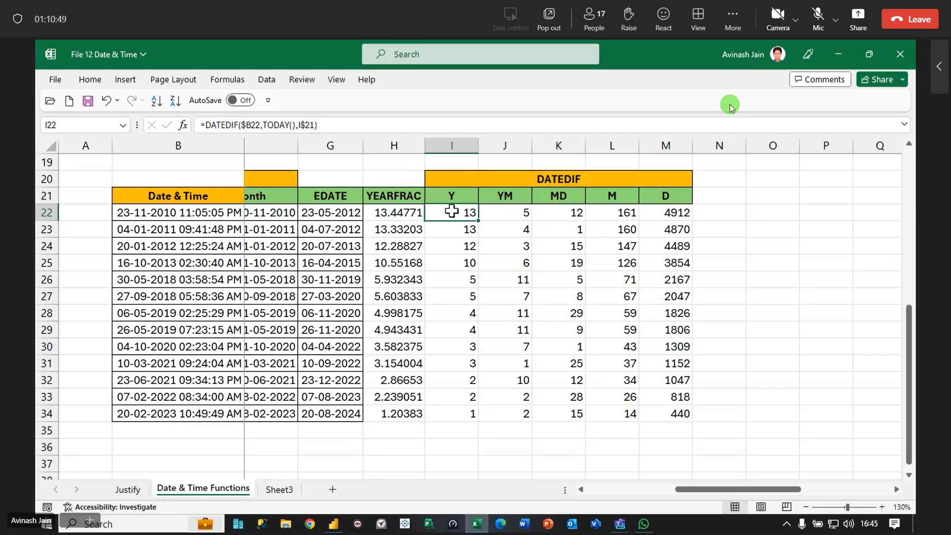
click(183, 212)
click(515, 211)
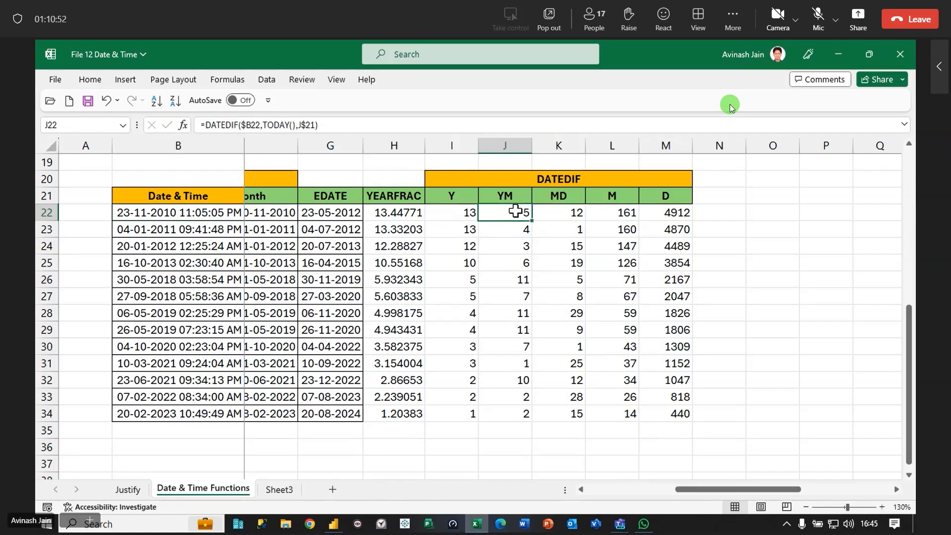
click(561, 214)
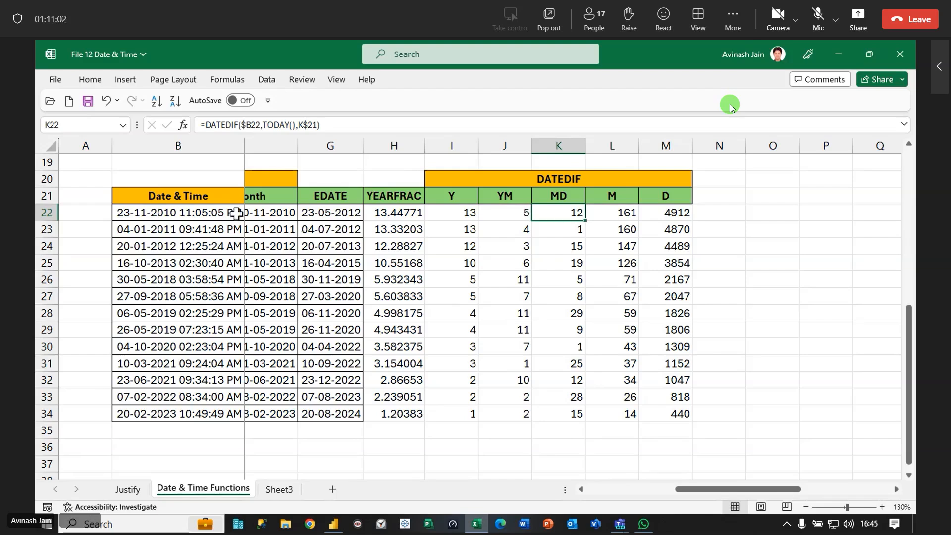
drag(452, 212, 557, 212)
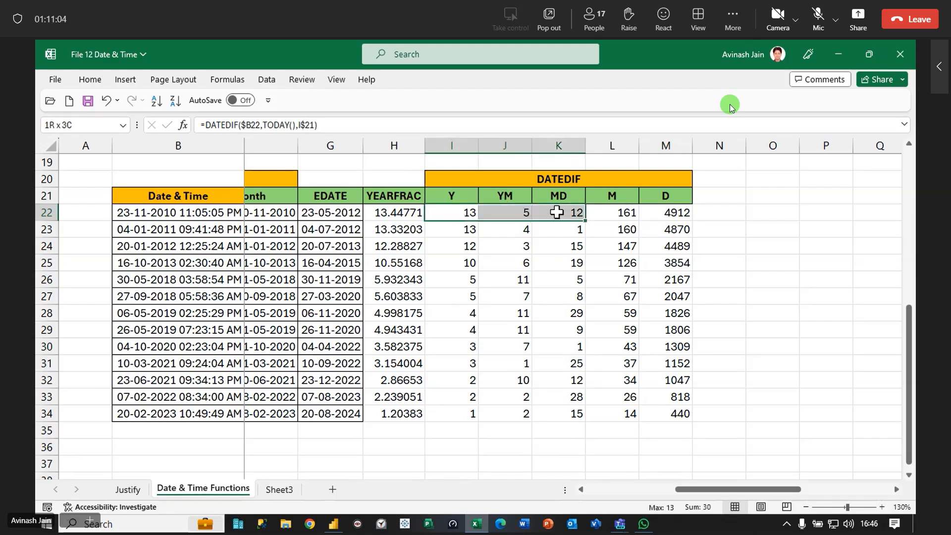
click(147, 217)
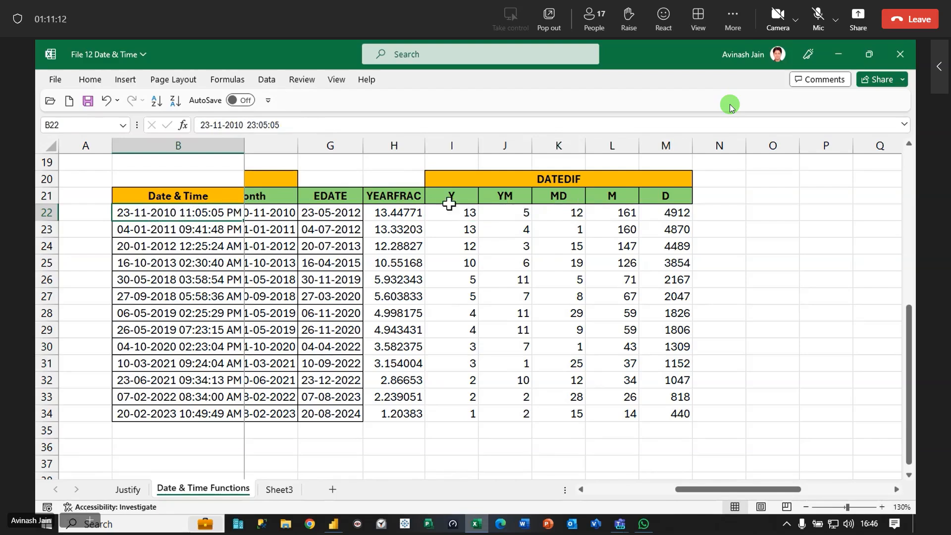
click(520, 212)
click(182, 207)
click(505, 212)
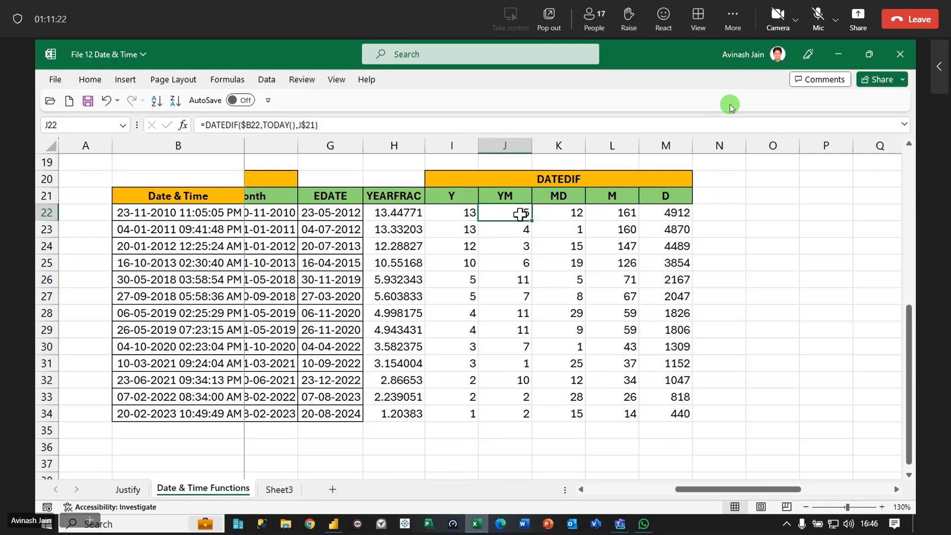
click(570, 212)
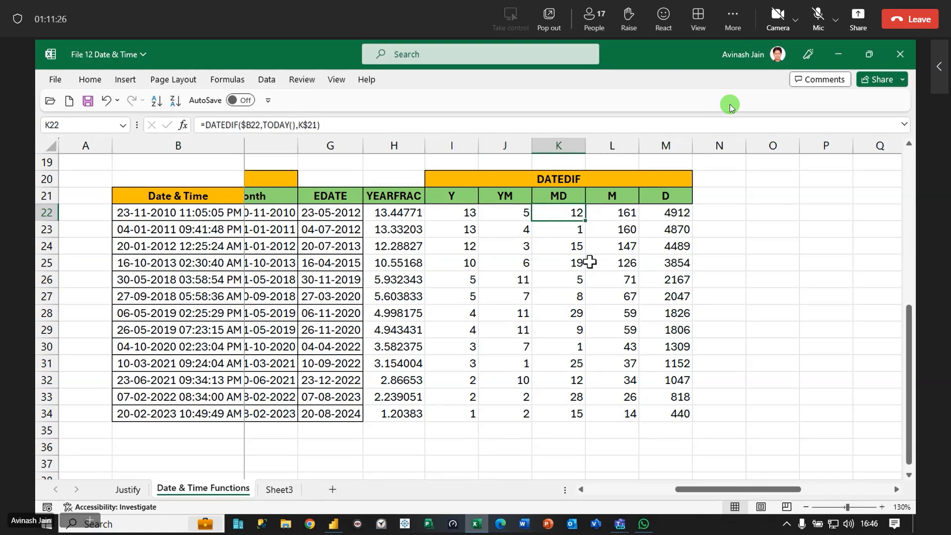
double_click(467, 218)
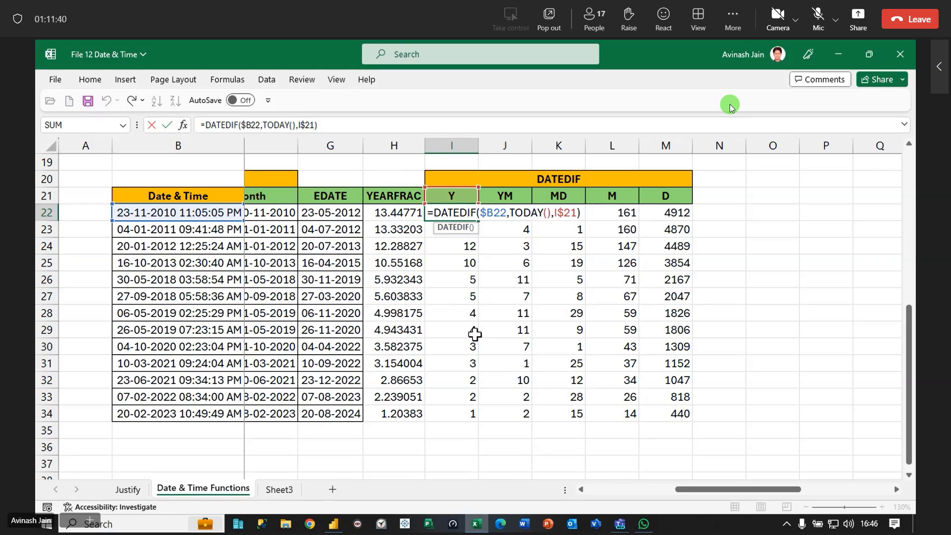
key(Return)
Enter the scratch calculation =23-5 in the empty cell O22
click(772, 212)
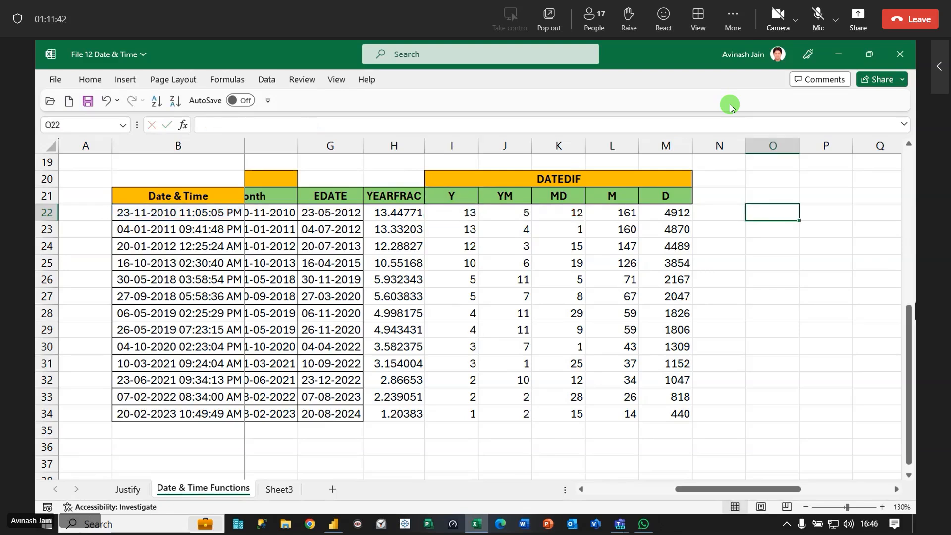
text(=)
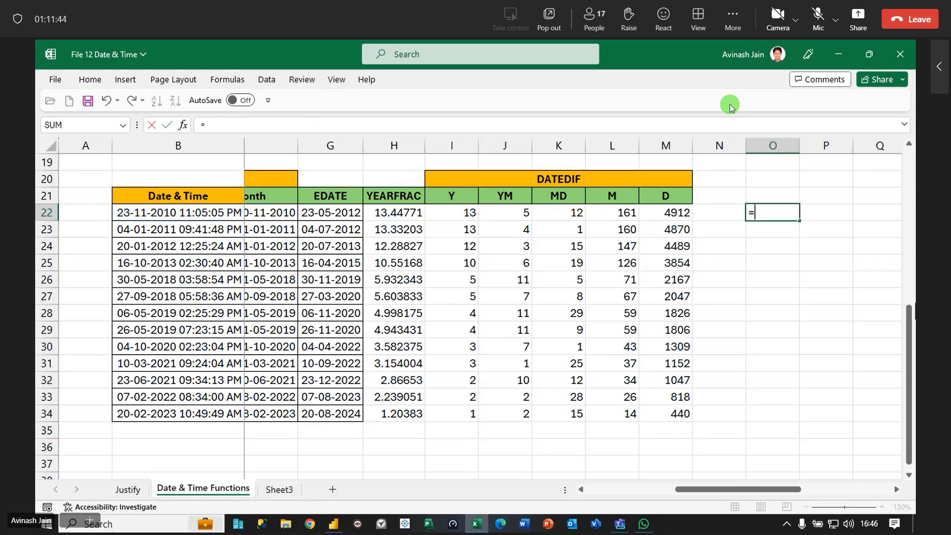
text(23-5)
key(Return)
key(Up)
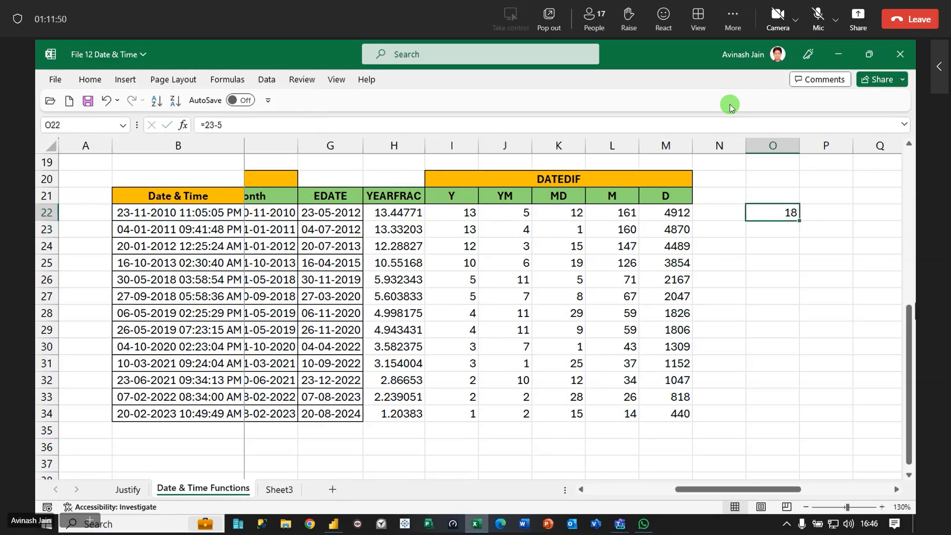
Clear the scratch calculation from cell O22
key(F2)
key(BackSpace)
key(BackSpace)
key(BackSpace)
key(BackSpace)
key(BackSpace)
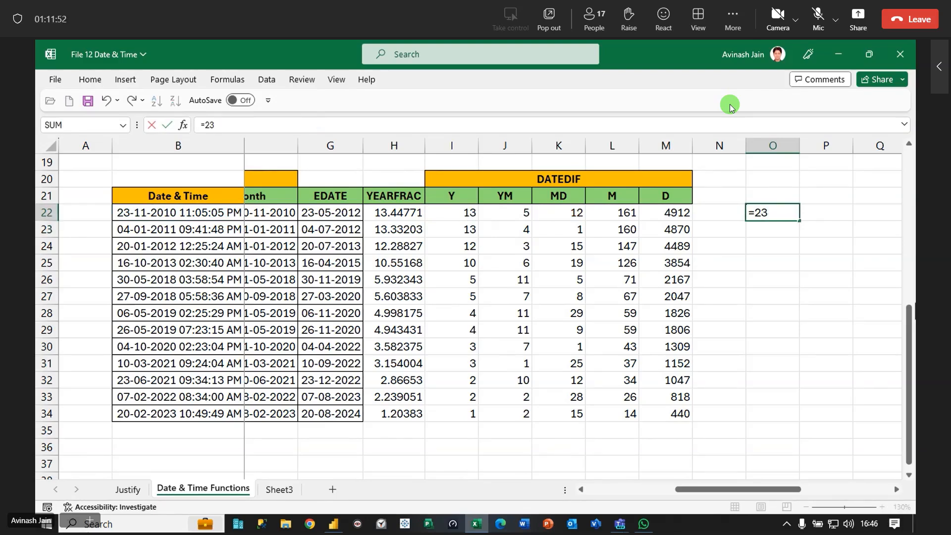
key(Return)
key(Up)
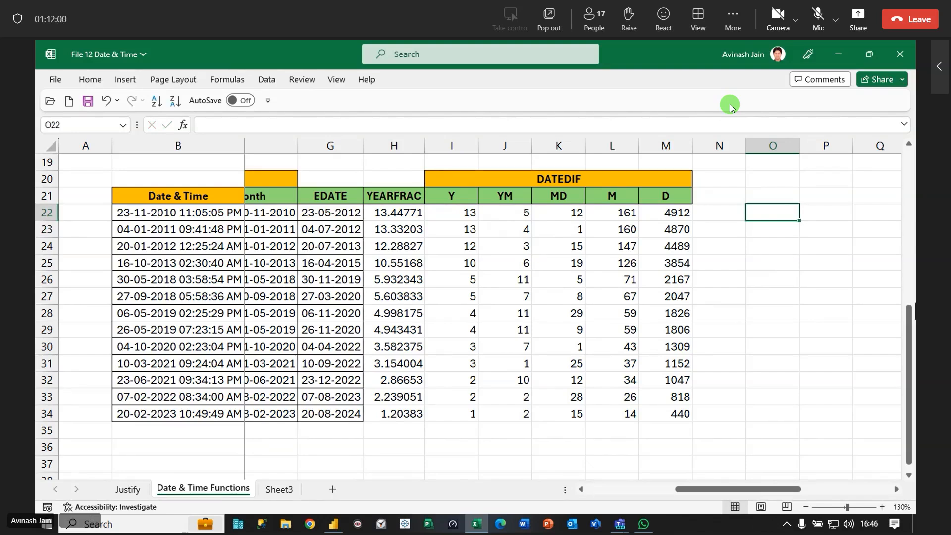
key(Down)
key(Up)
key(Down)
key(Up)
key(Up)
key(Up)
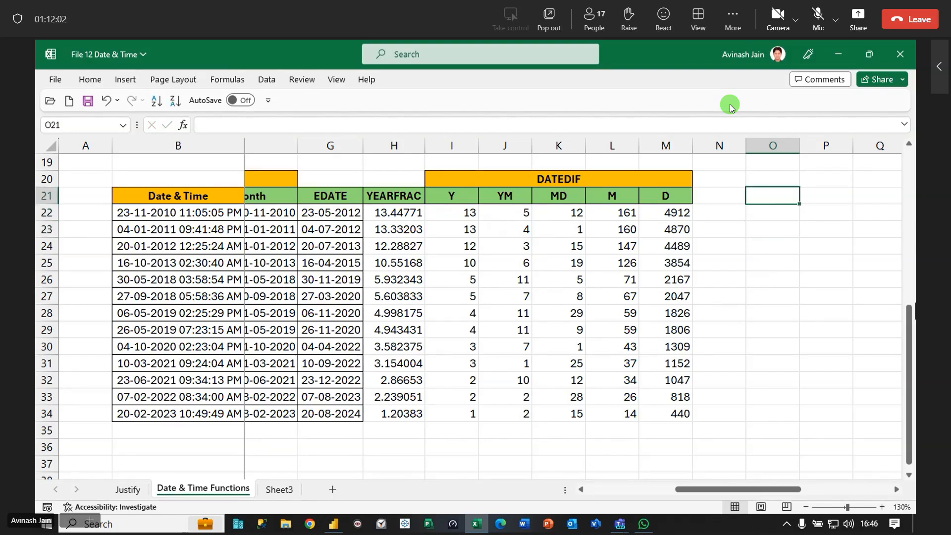
key(Left)
key(Left)
key(Left)
key(Left)
key(Down)
key(Down)
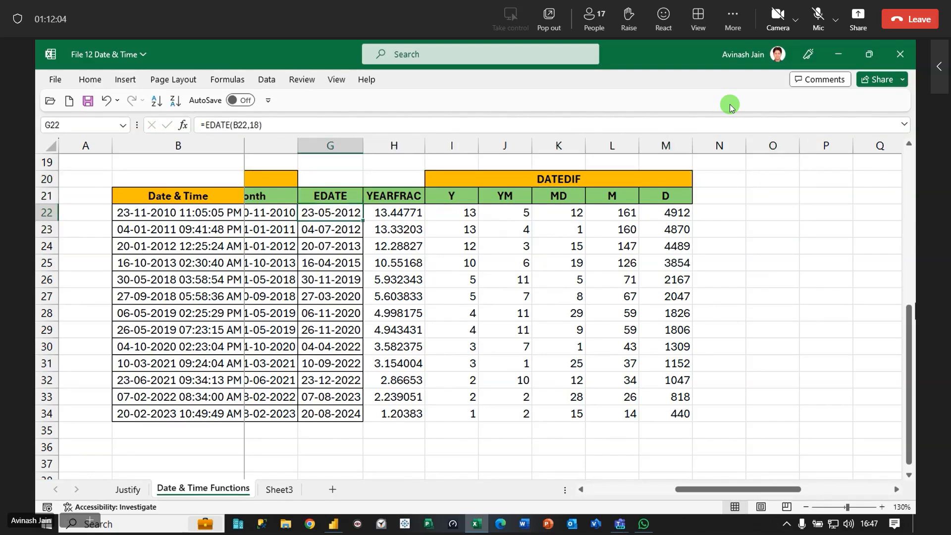
key(Right)
key(Right)
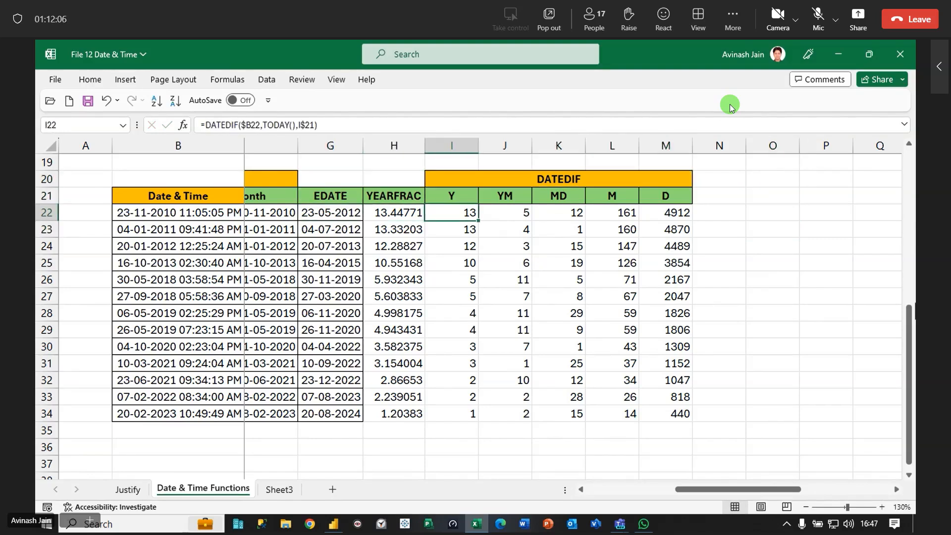
key(Up)
key(Up)
key(Down)
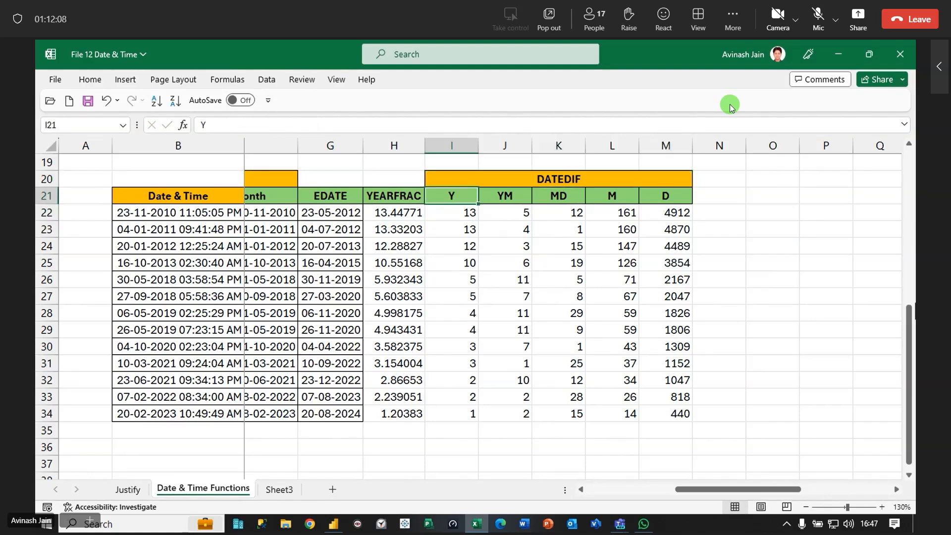
key(Down)
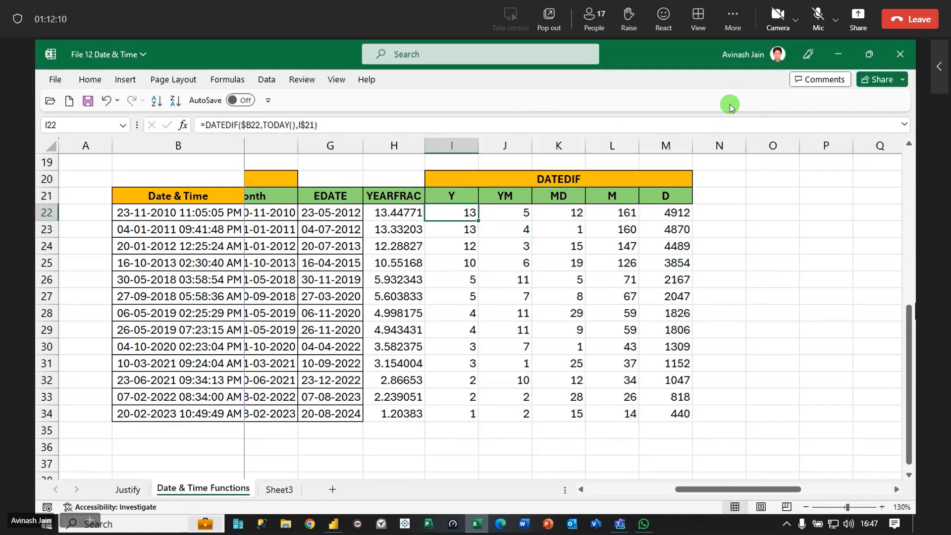
Examine the Y and YM DATEDIF formulas in I22 and J22, checking their date, TODAY() and unit-header references
key(F2)
key(Escape)
key(Up)
key(Right)
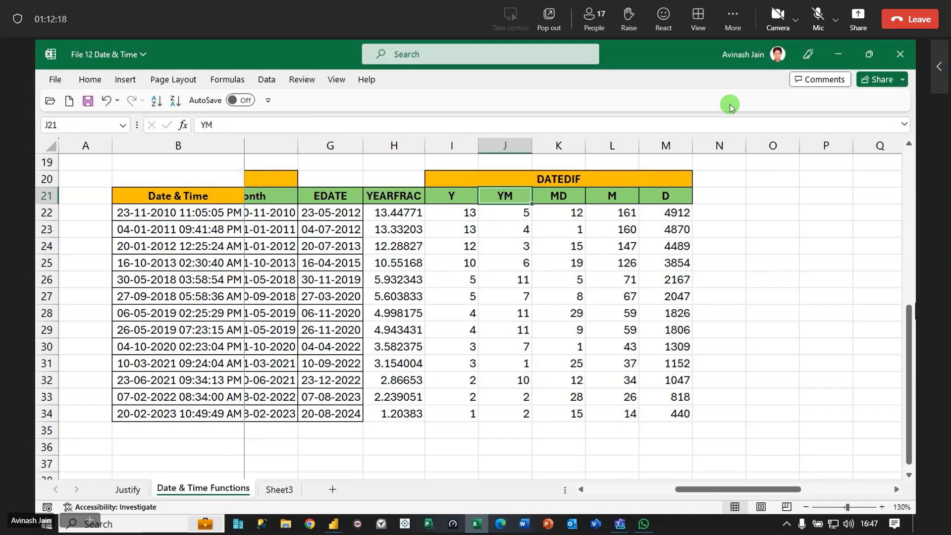
key(F2)
key(Return)
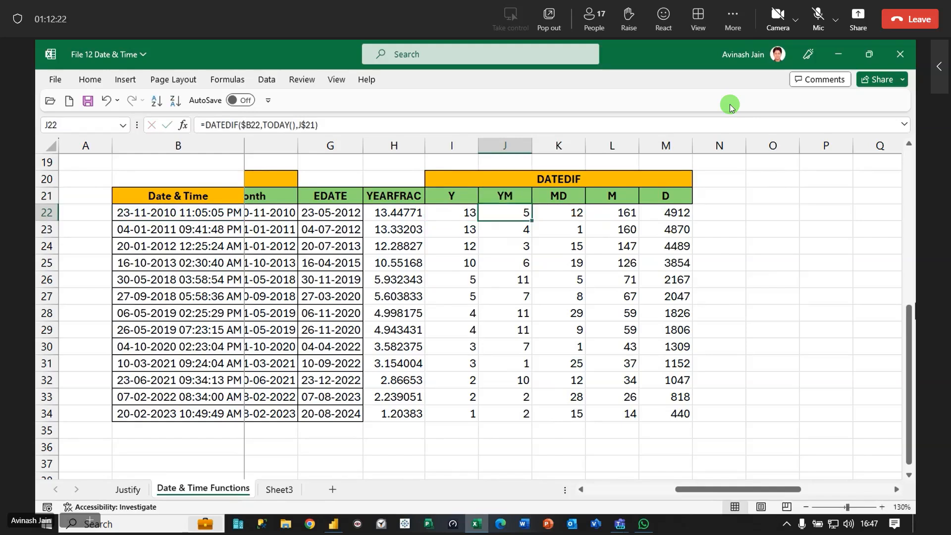
key(F2)
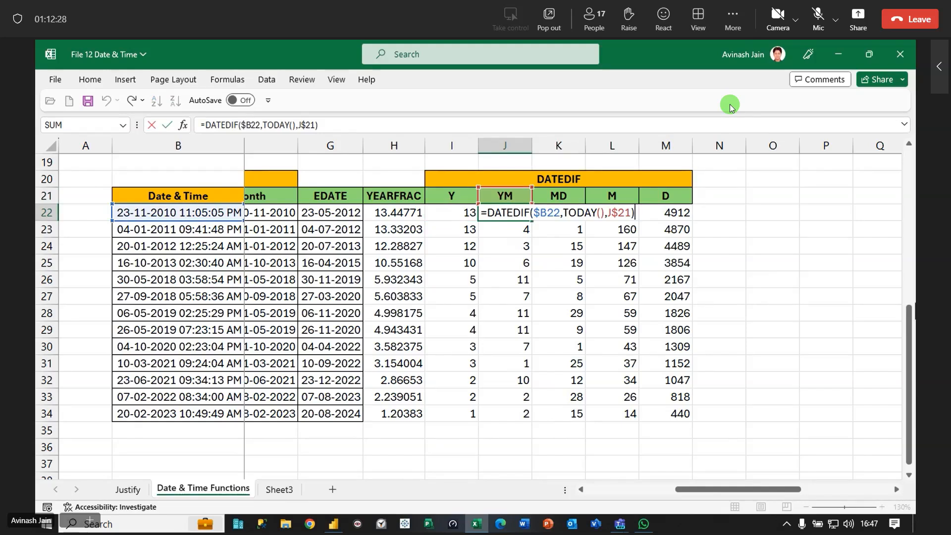
key(ctrl+Return)
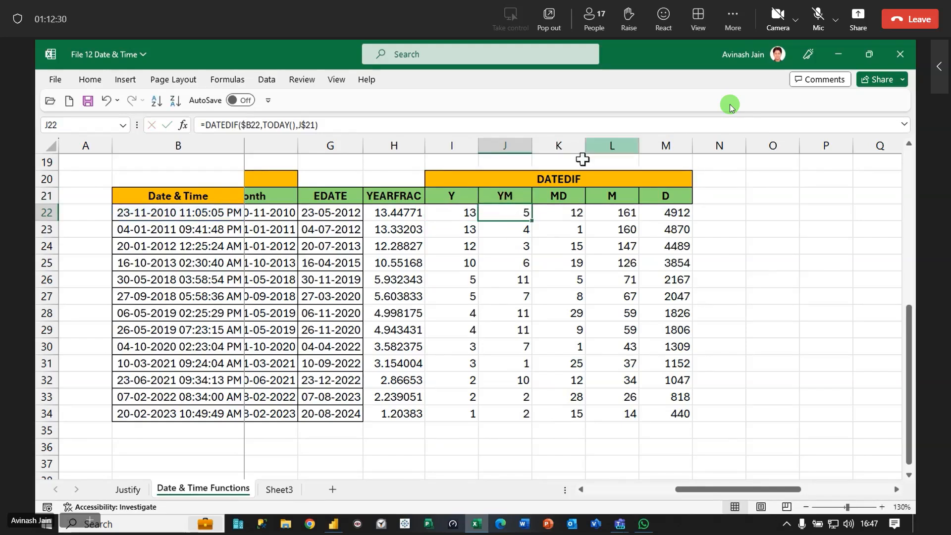
double_click(452, 214)
click(487, 213)
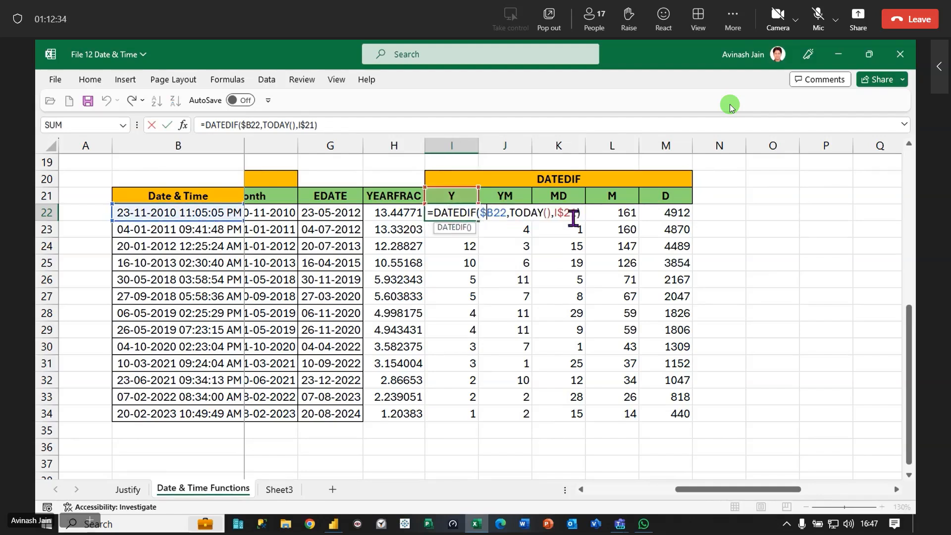
click(558, 213)
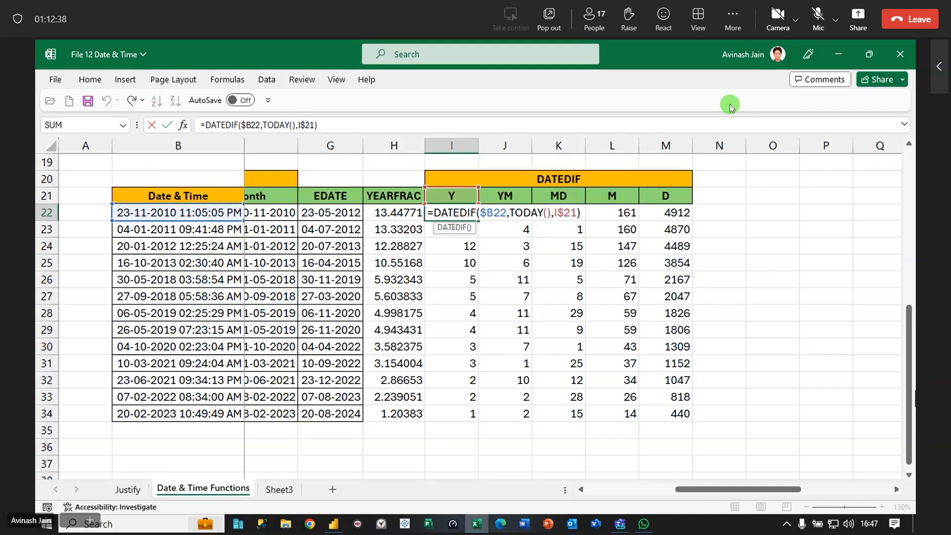
key(ctrl+Return)
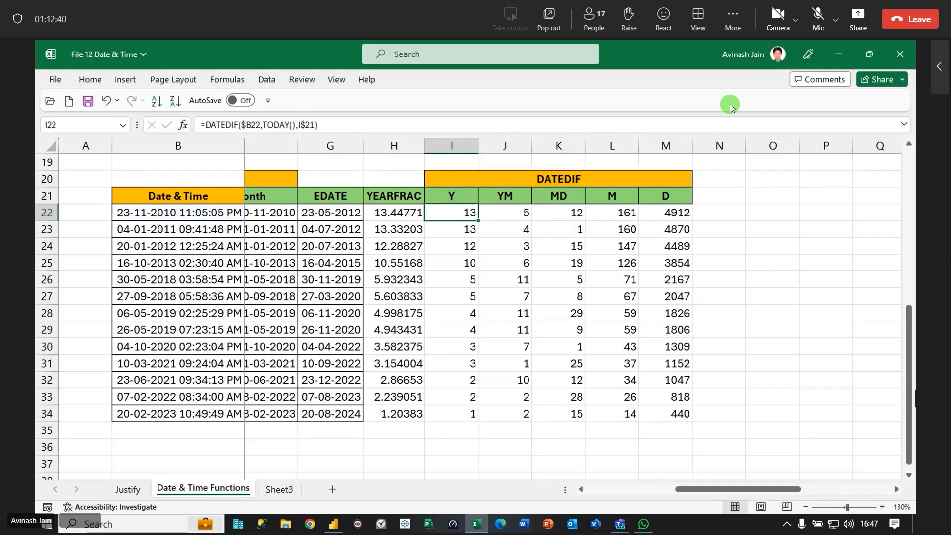
Review the DATEDIF formulas in row 23, then examine the YM formula in J22 and compare its result with MD in K22
key(Down)
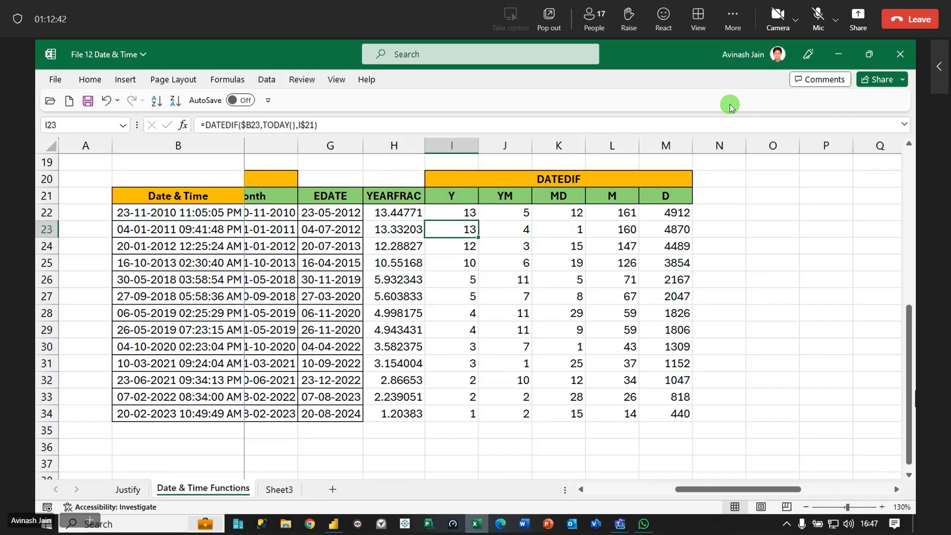
key(Right)
key(Right)
key(Left)
key(Left)
key(Up)
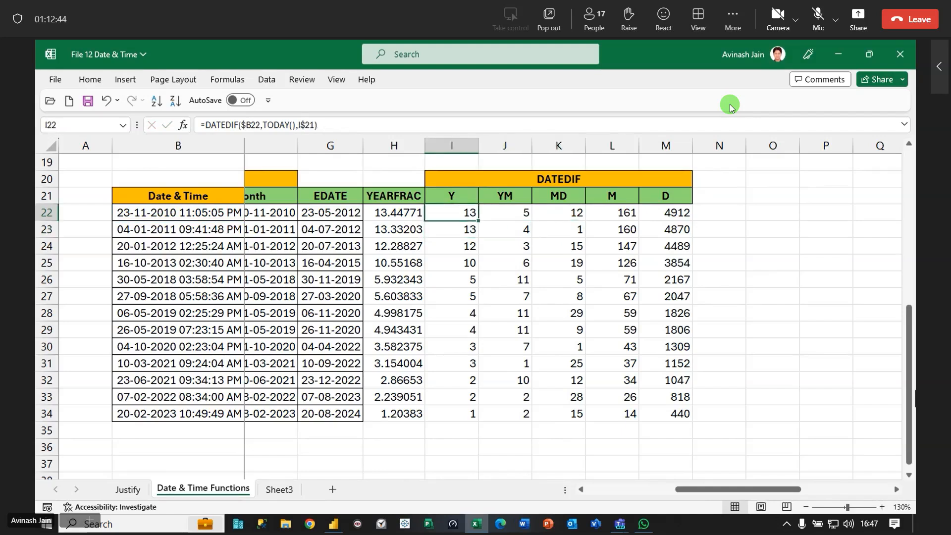
key(Right)
key(F2)
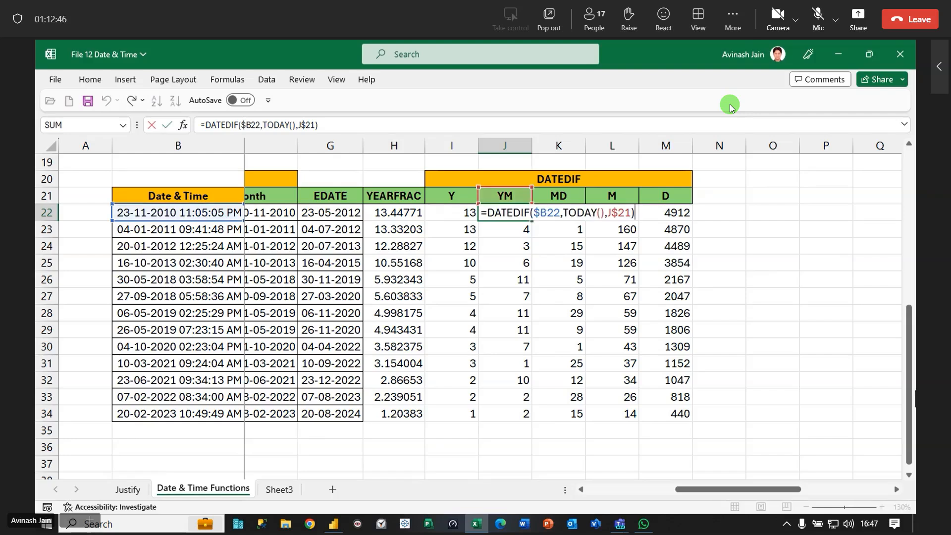
key(Escape)
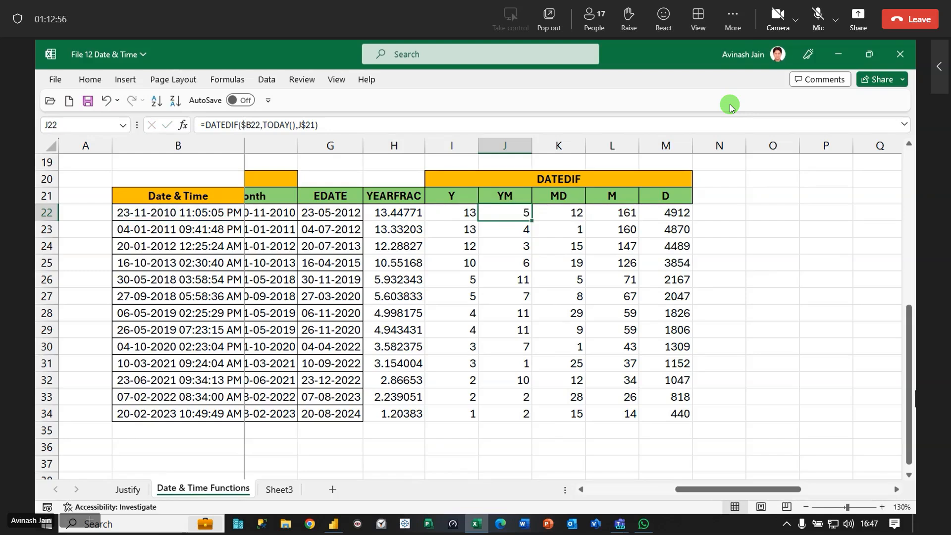
key(Right)
key(Left)
key(Right)
key(Left)
key(Right)
key(Left)
key(Right)
key(Left)
key(Right)
key(Left)
key(Right)
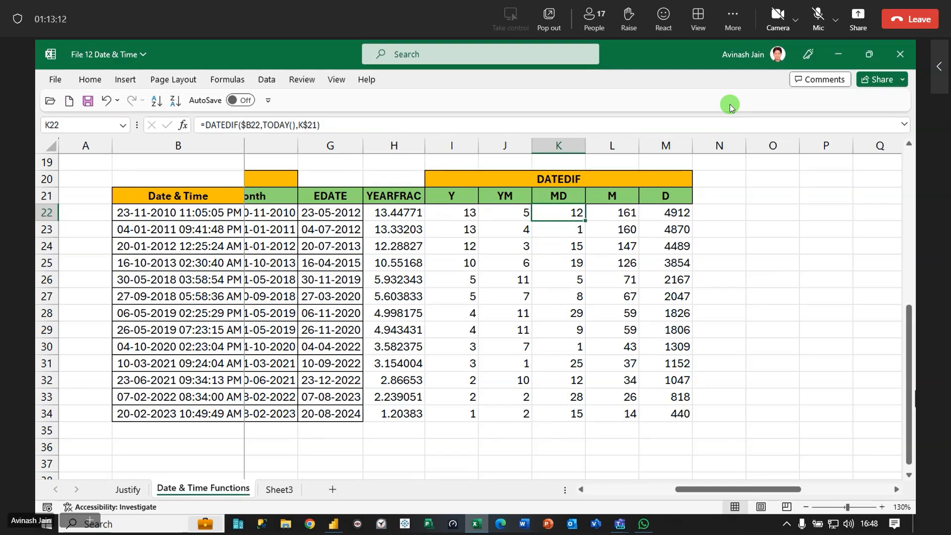
Examine the MD DATEDIF formula in K22 and its references to B22, TODAY() and the unit in K21
key(Right)
key(Right)
key(Left)
key(Left)
key(Left)
key(Right)
key(Left)
key(Right)
key(F2)
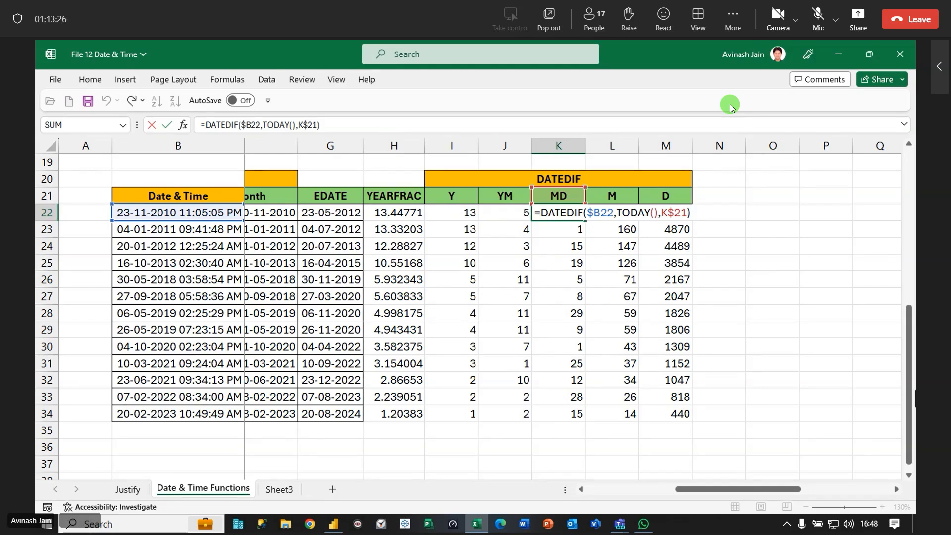
key(Return)
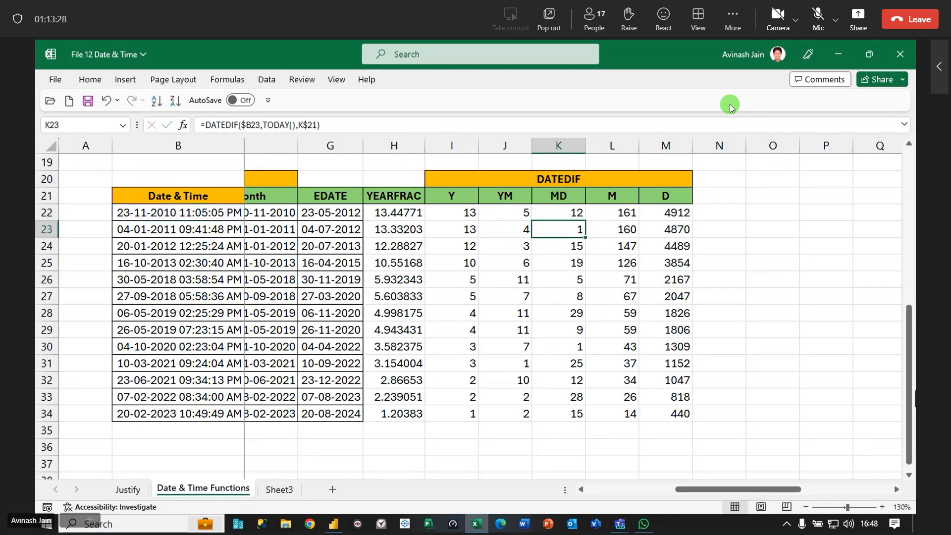
key(Up)
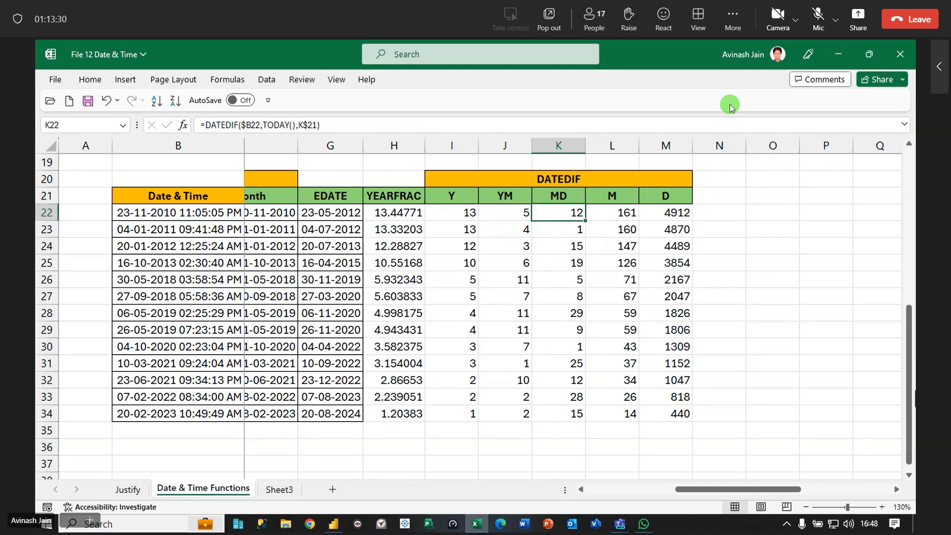
key(F2)
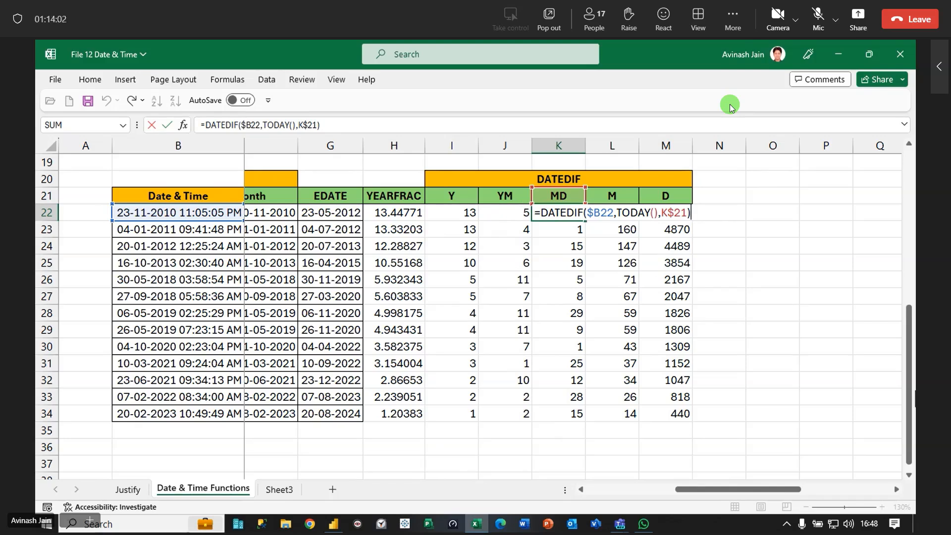
key(Return)
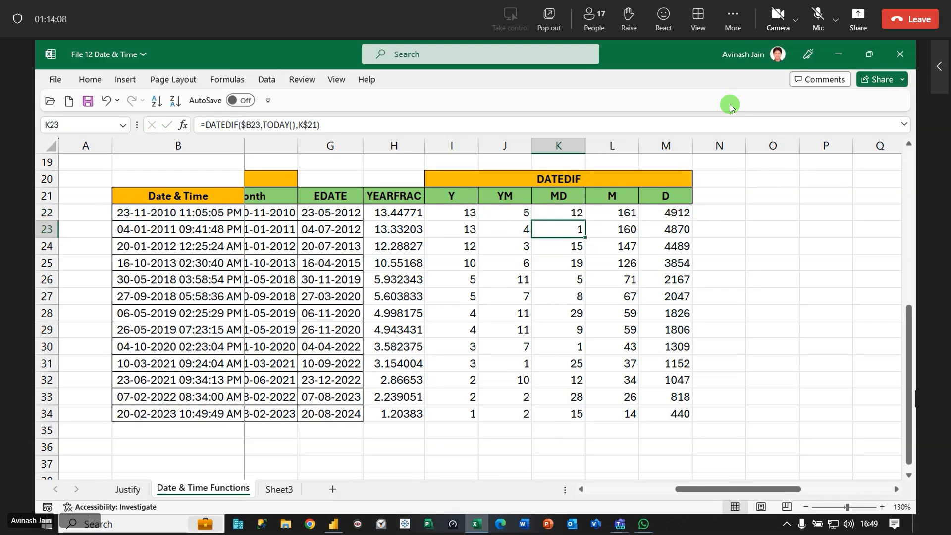
key(Up)
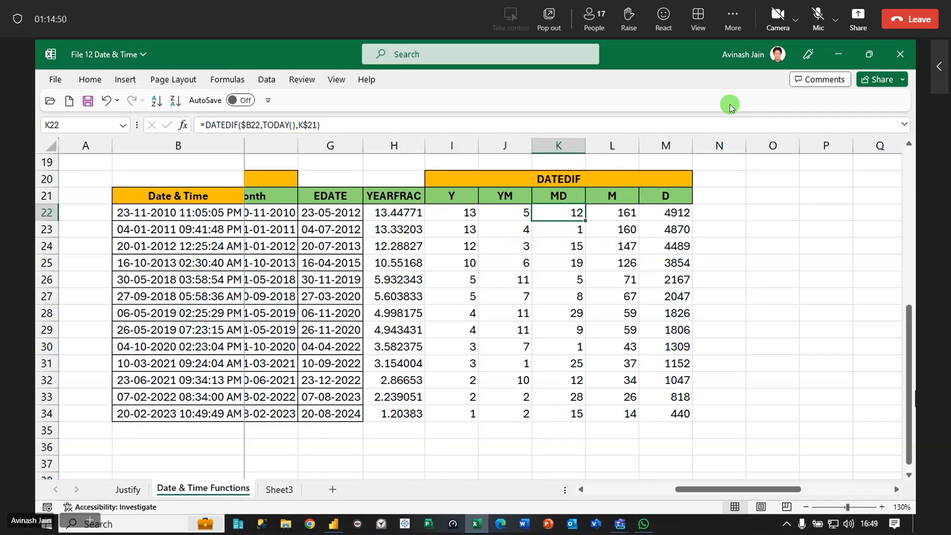
Review the M and D DATEDIF formulas and results in L22 and M22
key(Right)
key(Left)
key(Right)
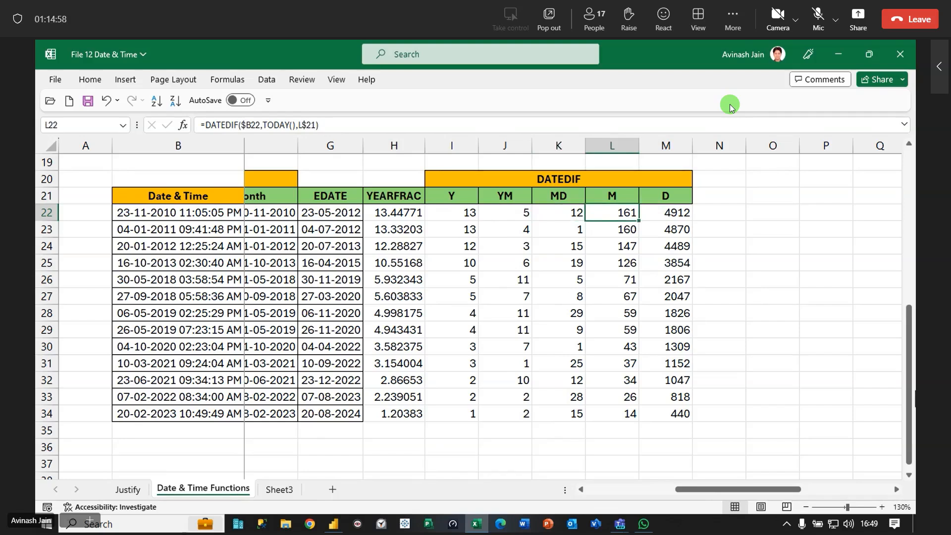
key(Right)
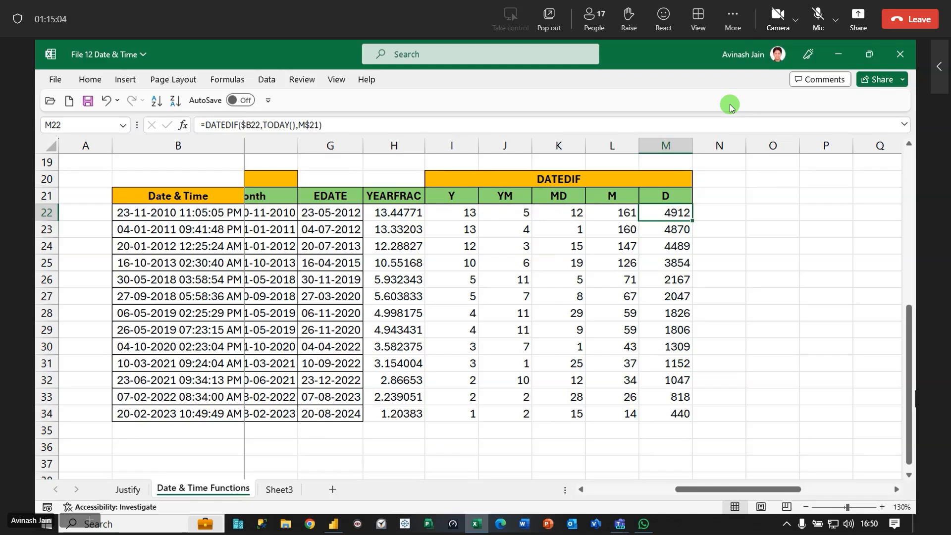
Apply all borders to the YEARFRAC and DATEDIF results in H22:M34
drag(758, 489, 729, 490)
drag(520, 213, 803, 411)
click(89, 81)
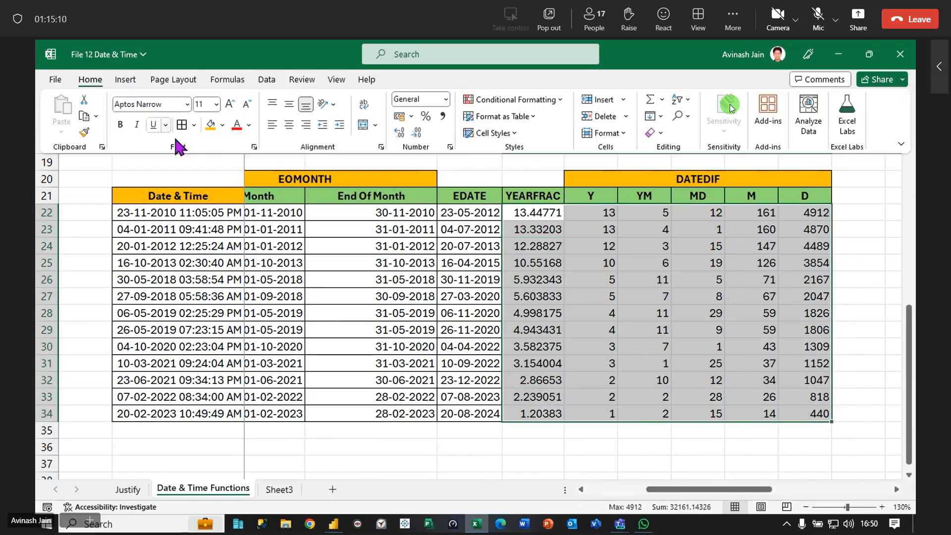
click(667, 302)
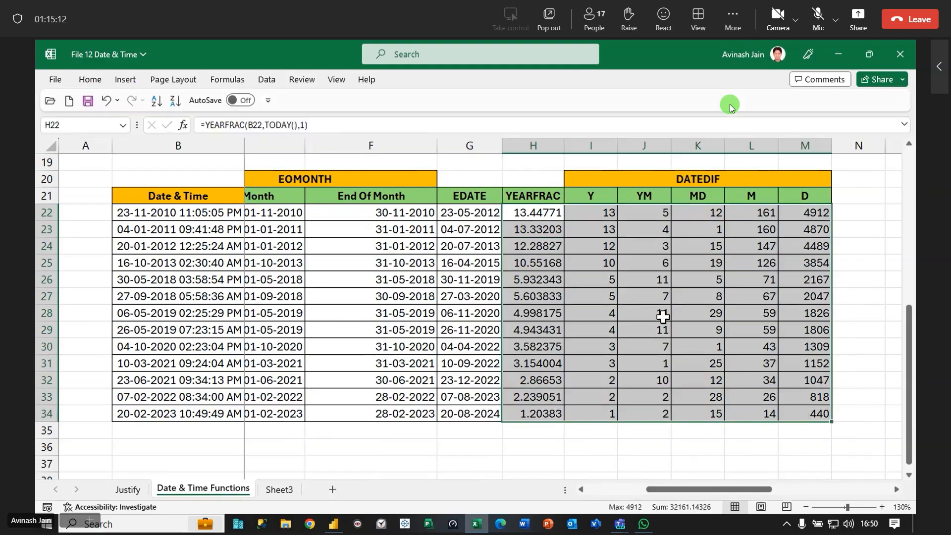
drag(722, 495, 756, 495)
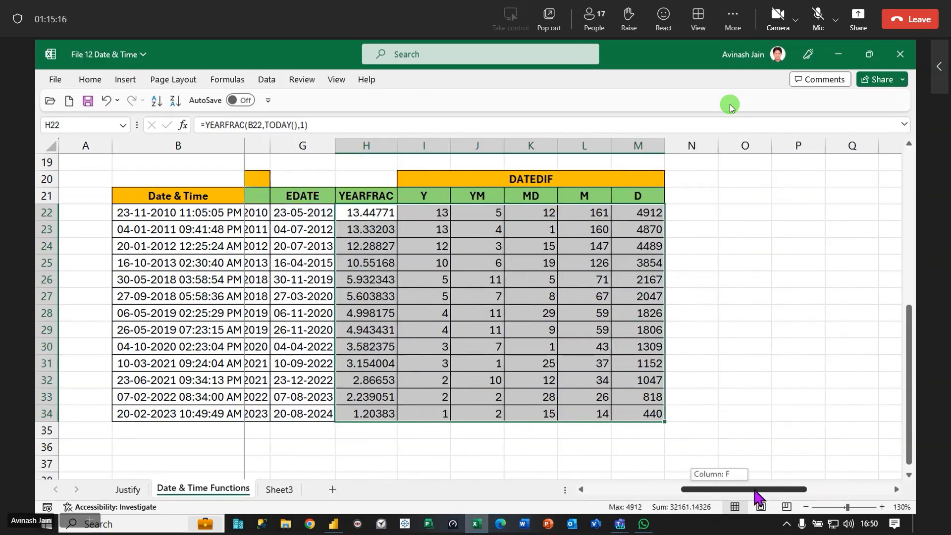
click(603, 300)
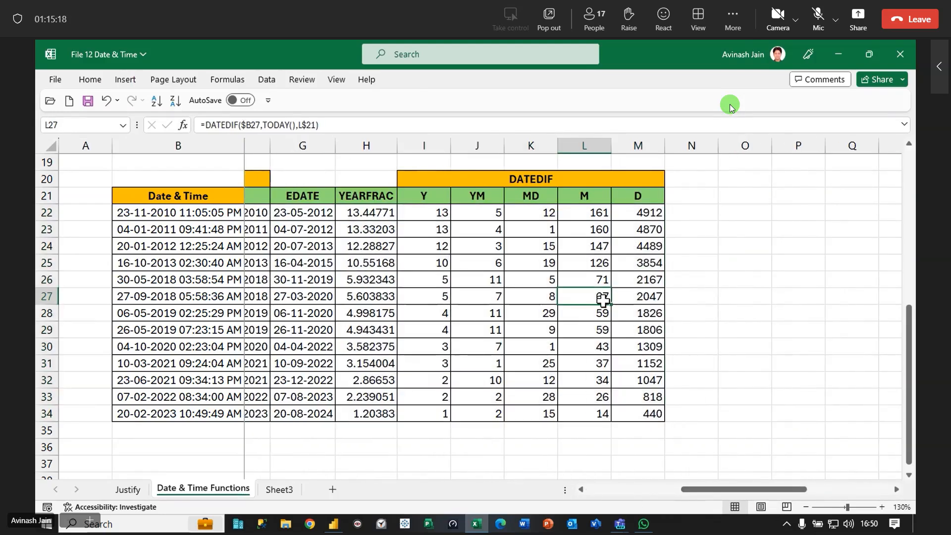
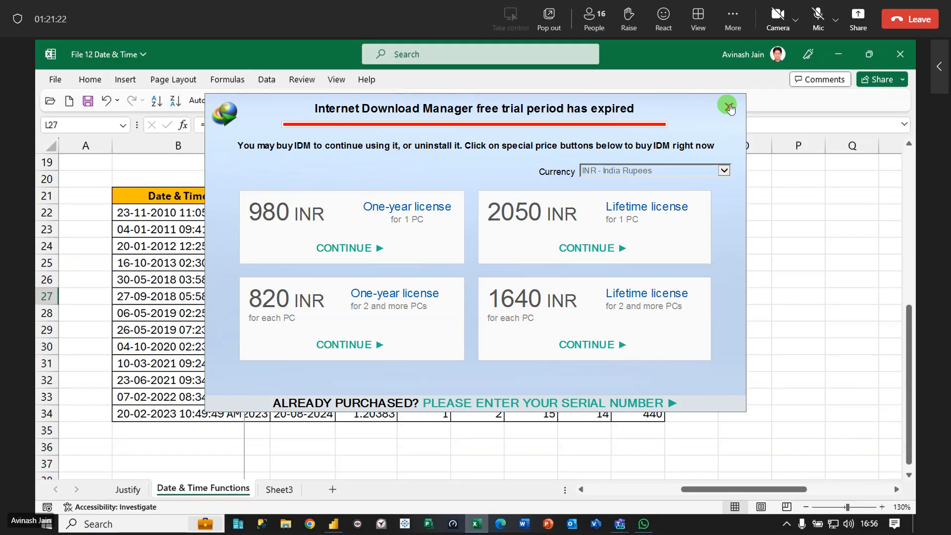
Copy the Date & Time column with its header from B21:B34 and paste it at B39
key(Right)
key(Right)
scroll(731, 110, left, 3)
scroll(730, 108, down, 3)
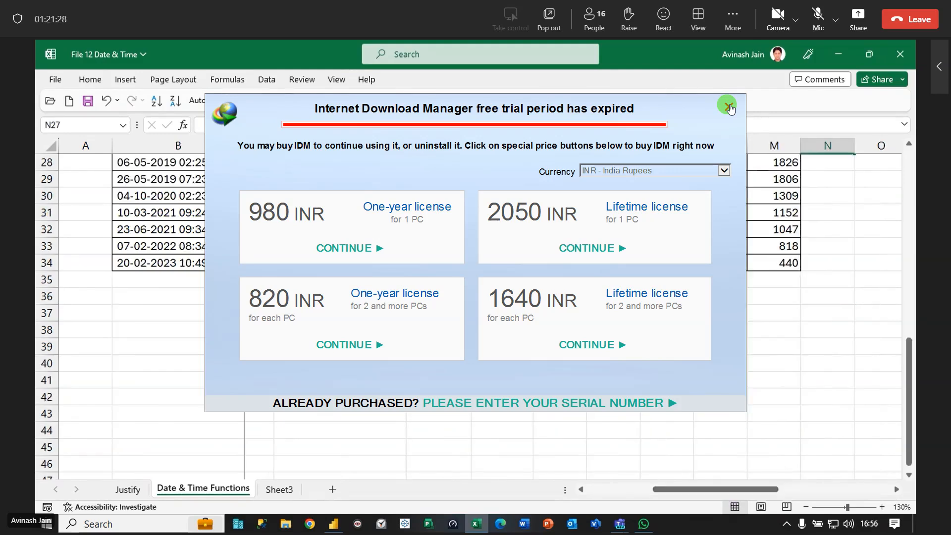
scroll(730, 108, up, 4)
scroll(731, 110, up, 1)
drag(688, 489, 621, 490)
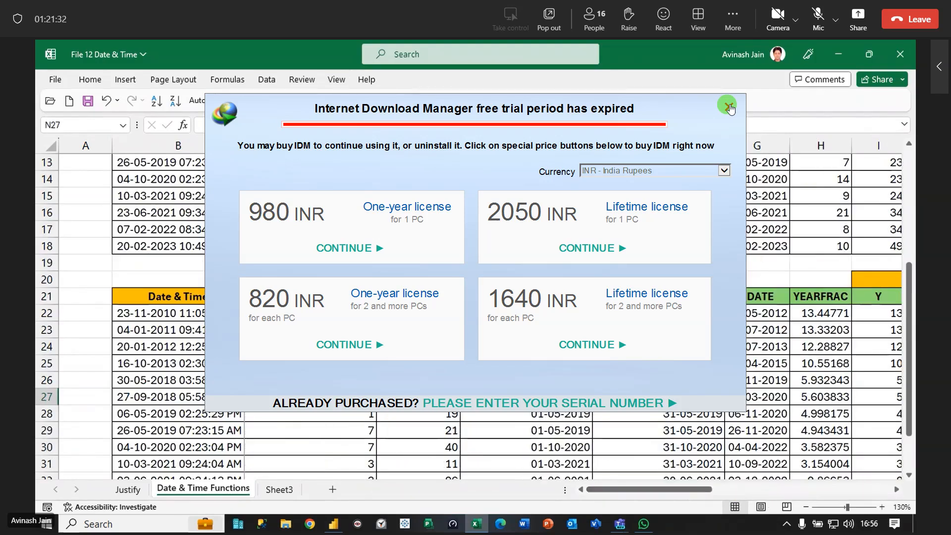
scroll(731, 109, down, 3)
scroll(730, 109, up, 2)
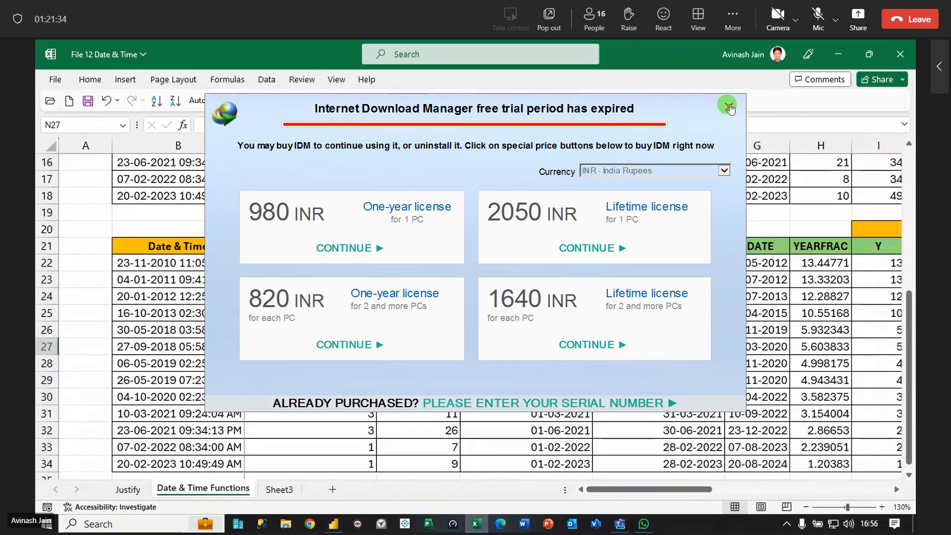
drag(174, 246, 187, 458)
key(ctrl+c)
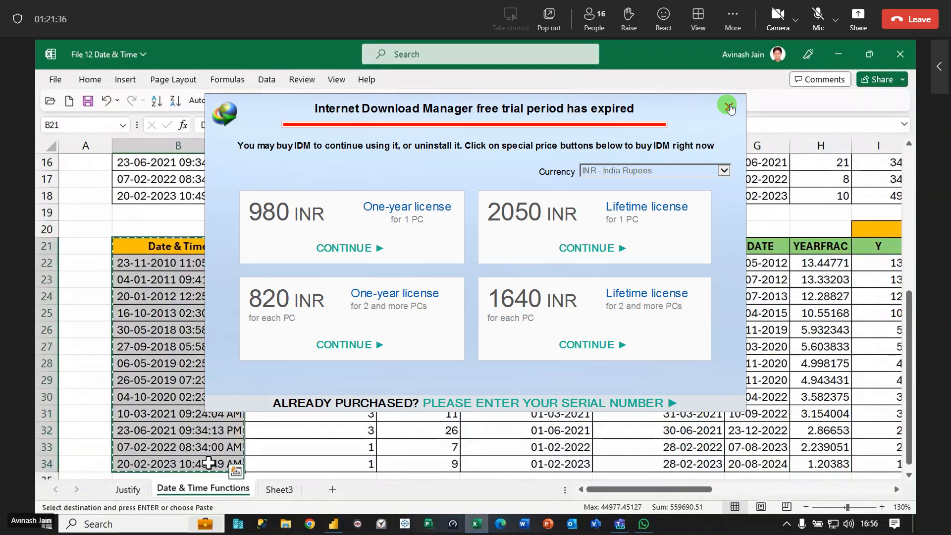
scroll(191, 396, down, 4)
click(188, 347)
key(ctrl+v)
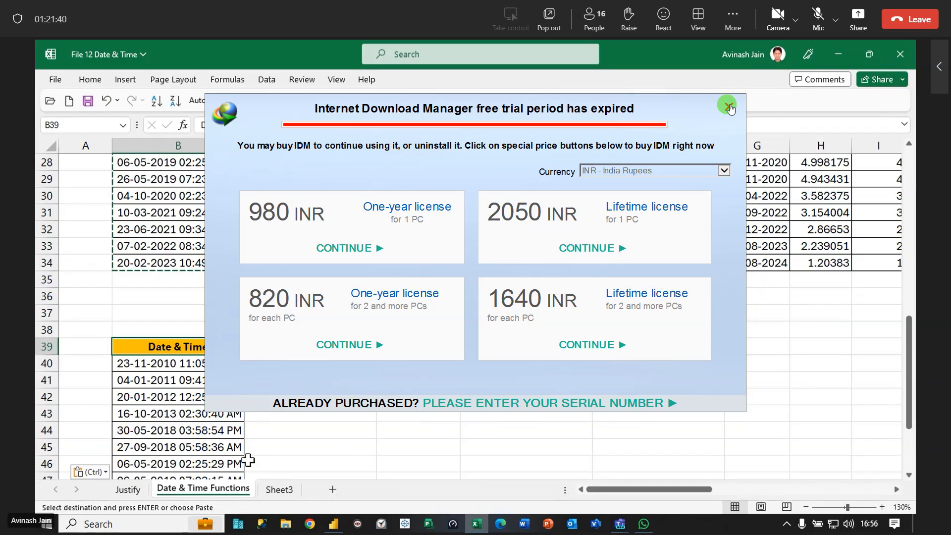
Append "Stam" to the Date & Time header in B39
scroll(247, 458, down, 1)
scroll(731, 109, down, 1)
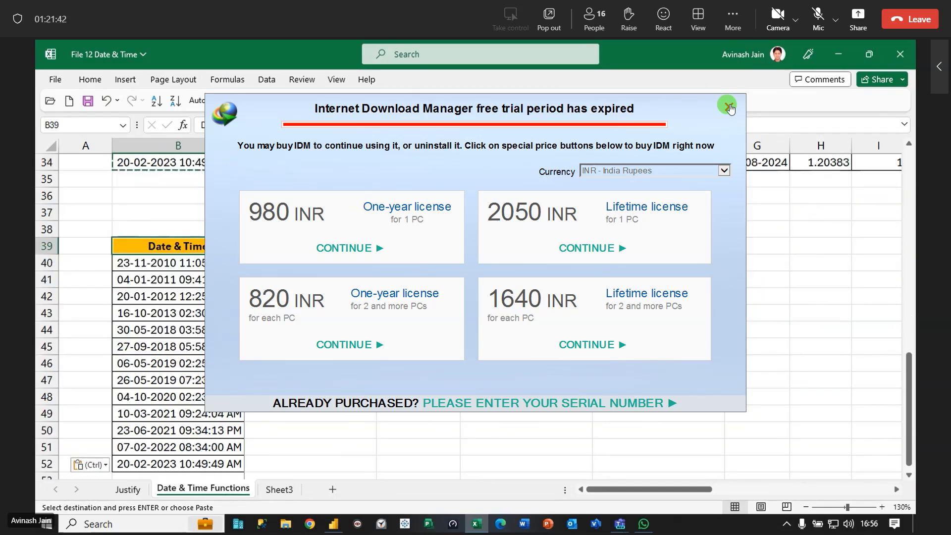
scroll(198, 214, down, 1)
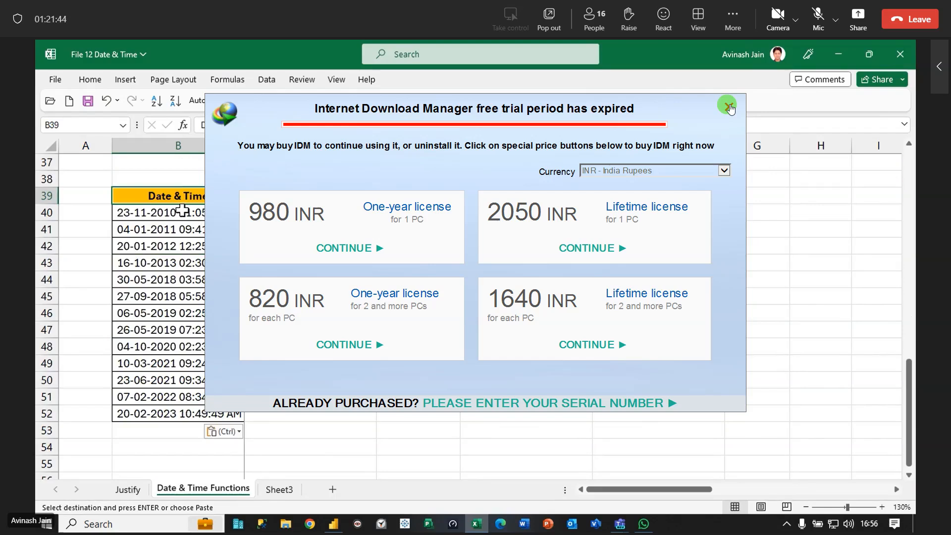
click(297, 196)
key(Left)
key(F2)
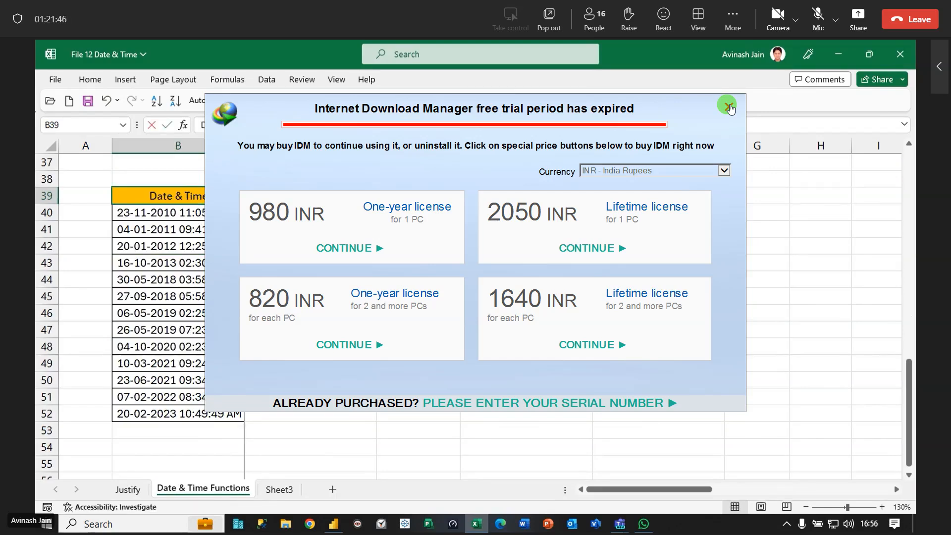
text(Stam)
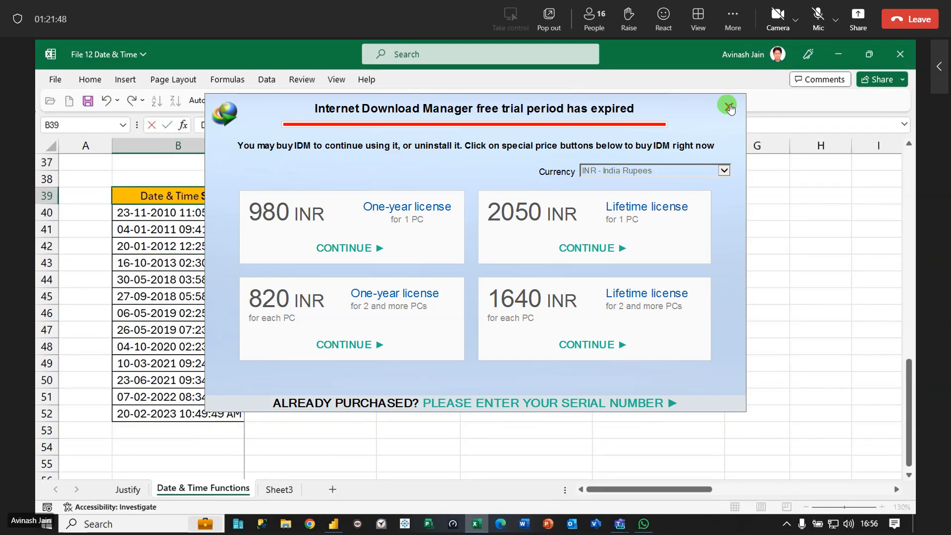
key(Tab)
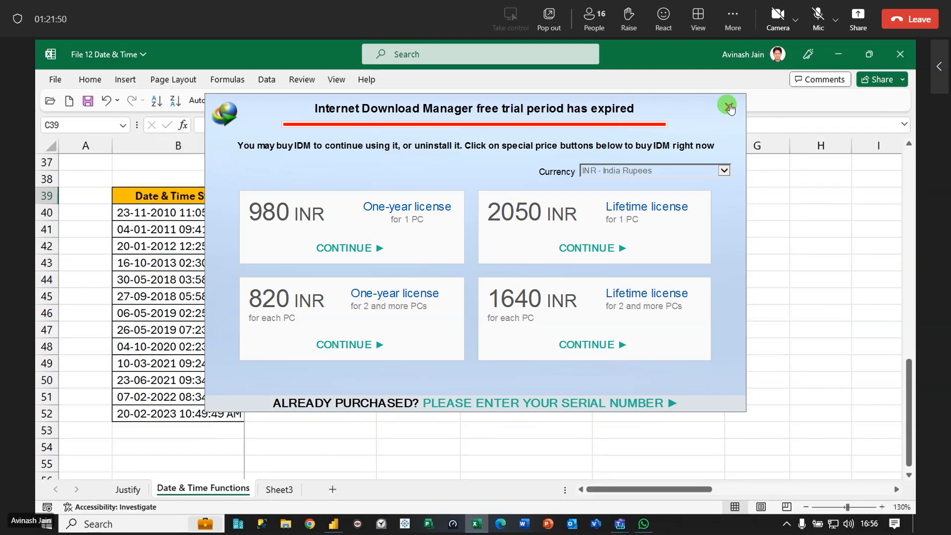
Set the second column header in C39 to "Date & Time End"
key(Left)
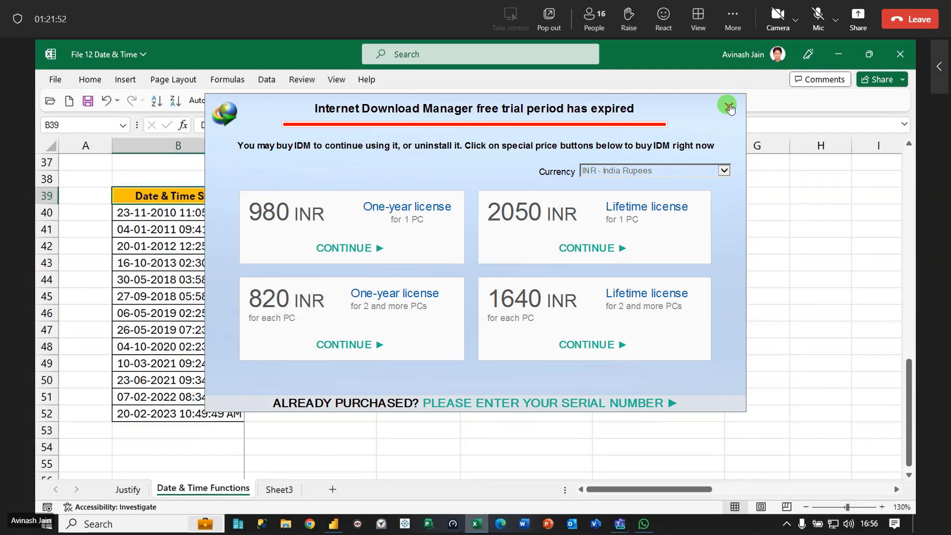
key(Right)
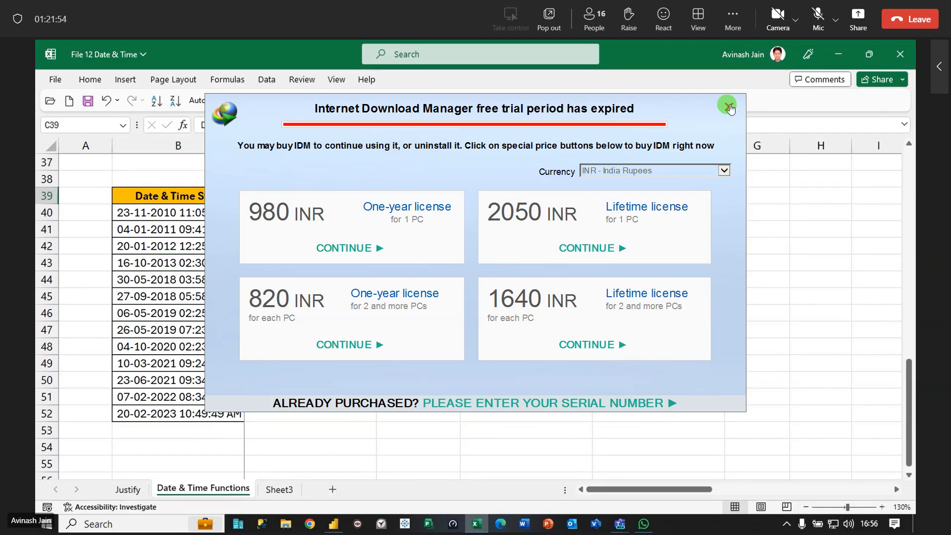
key(F2)
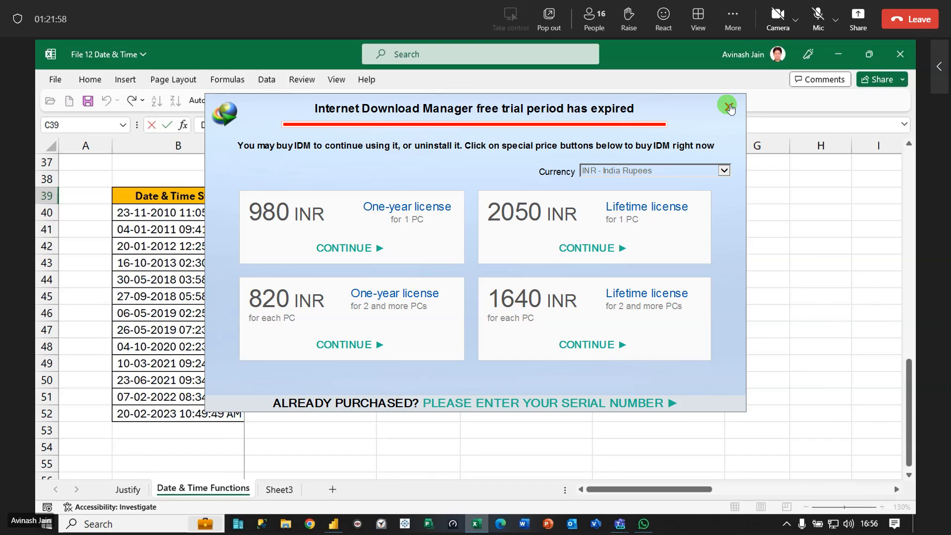
key(Escape)
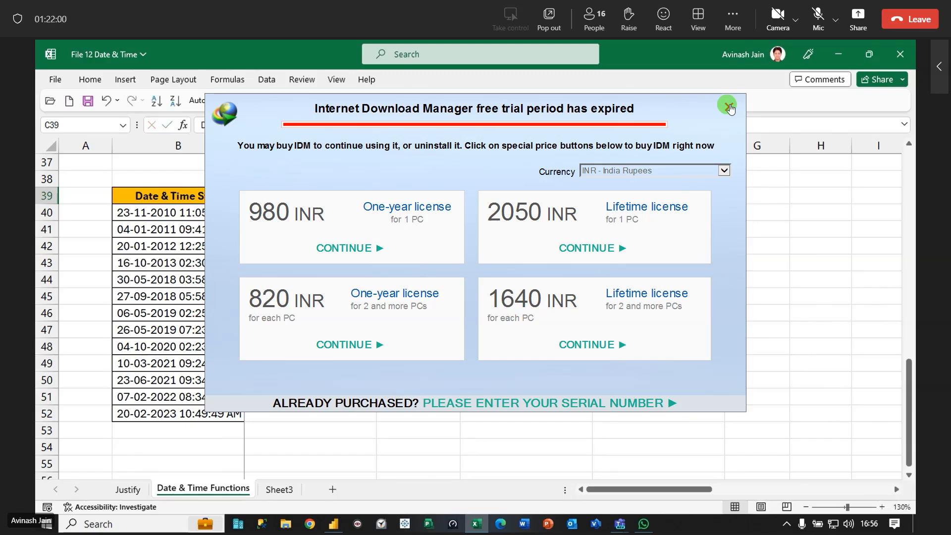
key(F2)
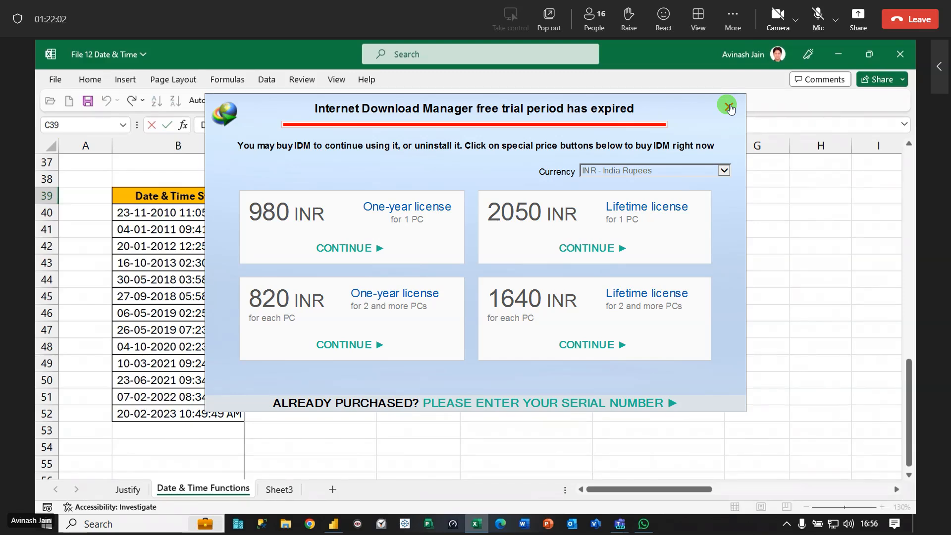
key(Return)
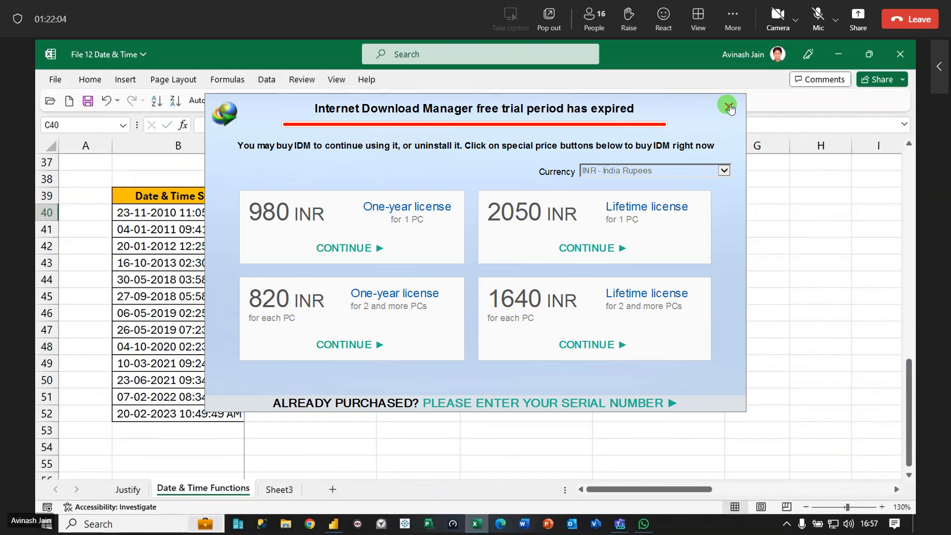
Enter a formula for the end date and time in C40 and fill it down to C52
text(=)
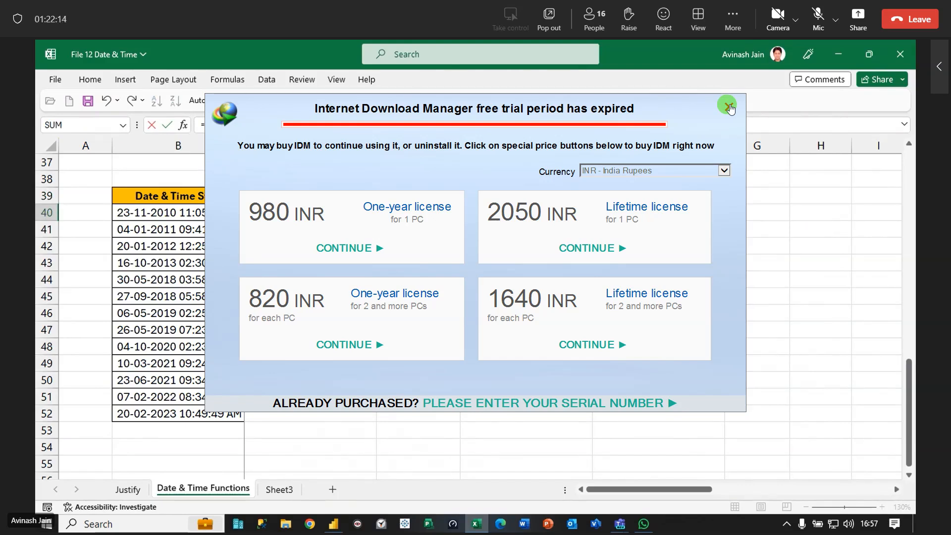
key(Escape)
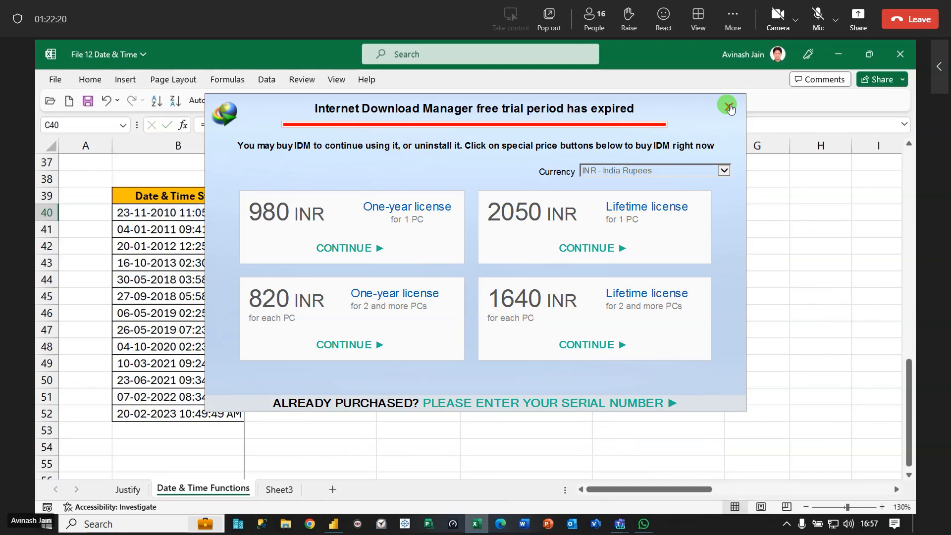
Convert the formulas in C40:C52 to plain values and apply borders to the range
key(ctrl+c)
key(ctrl+alt+v)
key(v)
key(Return)
key(Escape)
click(90, 79)
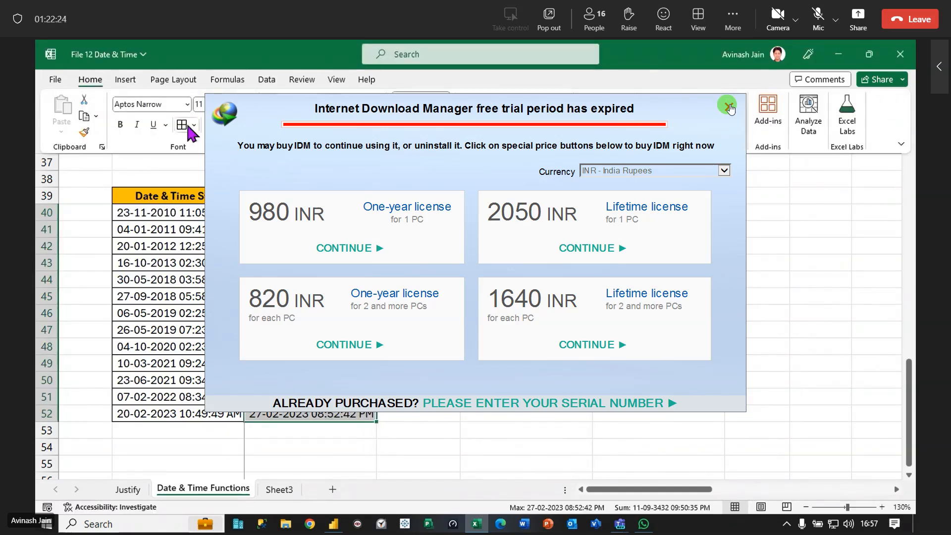
Copy the green function header from C21 and paste it into D39 beside the Date & Time End header
scroll(475, 317, up, 9)
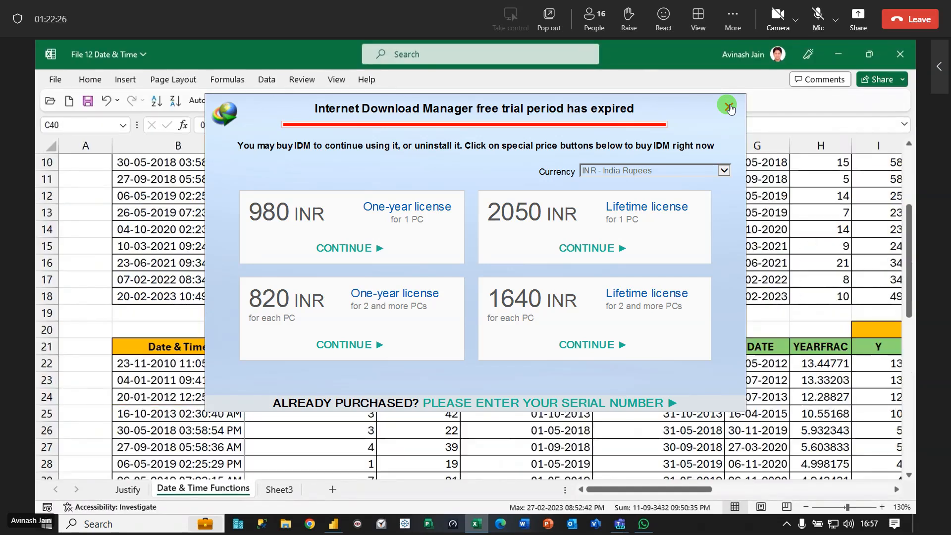
click(311, 346)
key(ctrl+c)
scroll(310, 347, down, 5)
click(419, 397)
key(ctrl+v)
scroll(418, 397, down, 3)
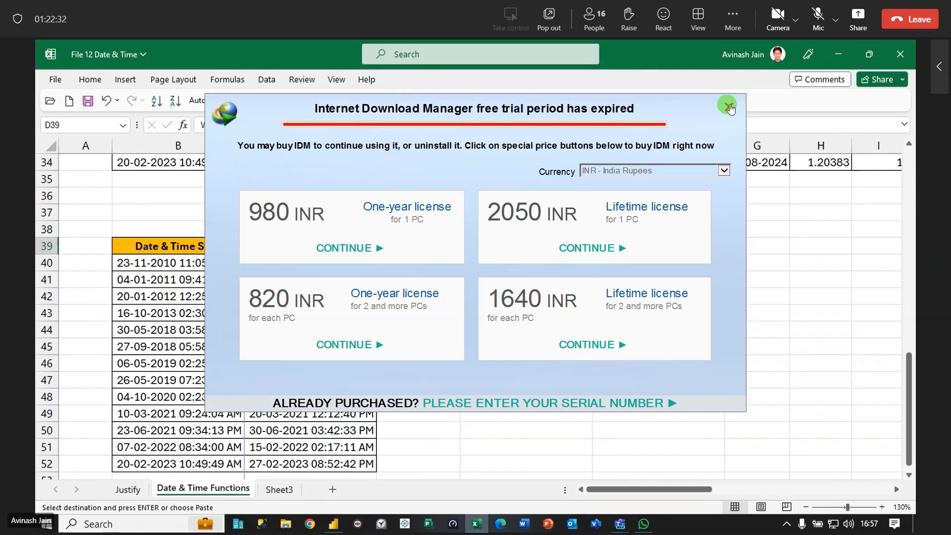
key(Down)
key(Left)
key(Escape)
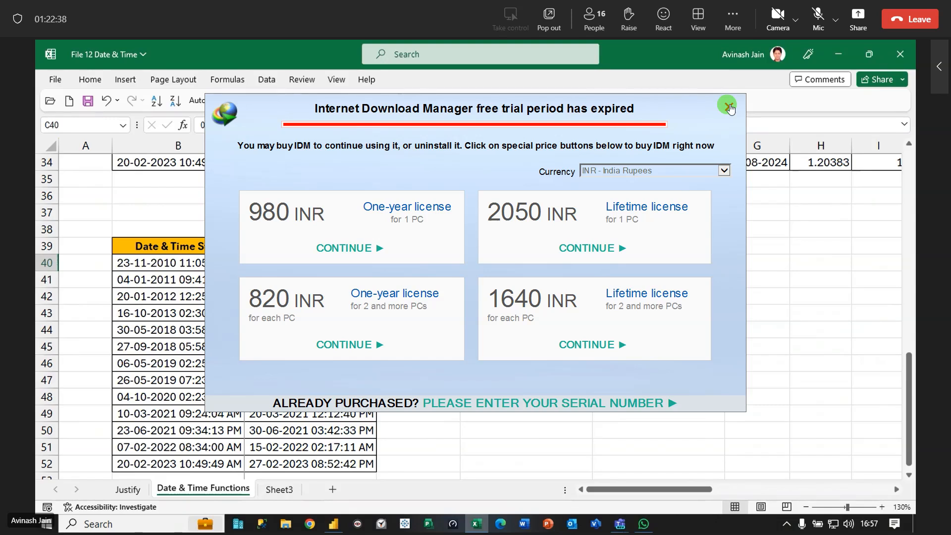
Change the pasted header in D39 to "DAYS"
key(Up)
key(Right)
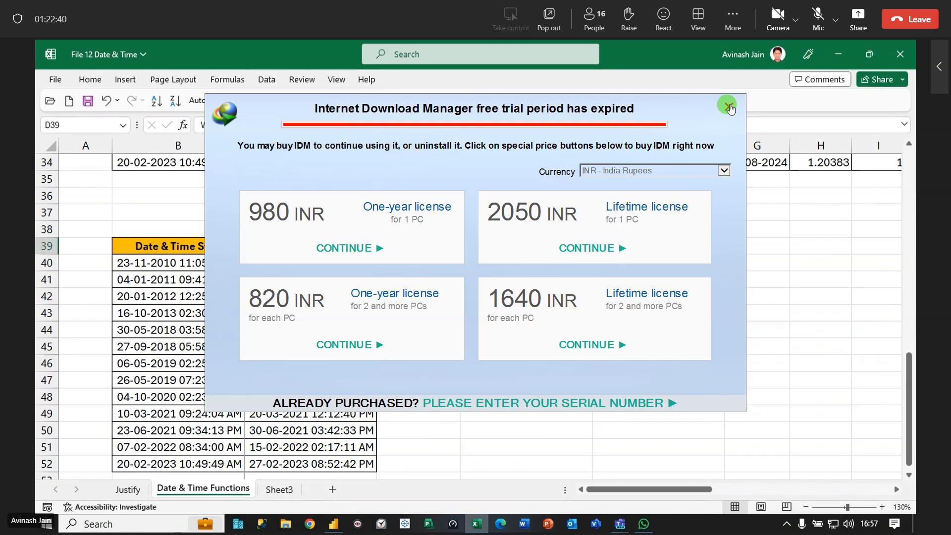
key(F2)
key(Return)
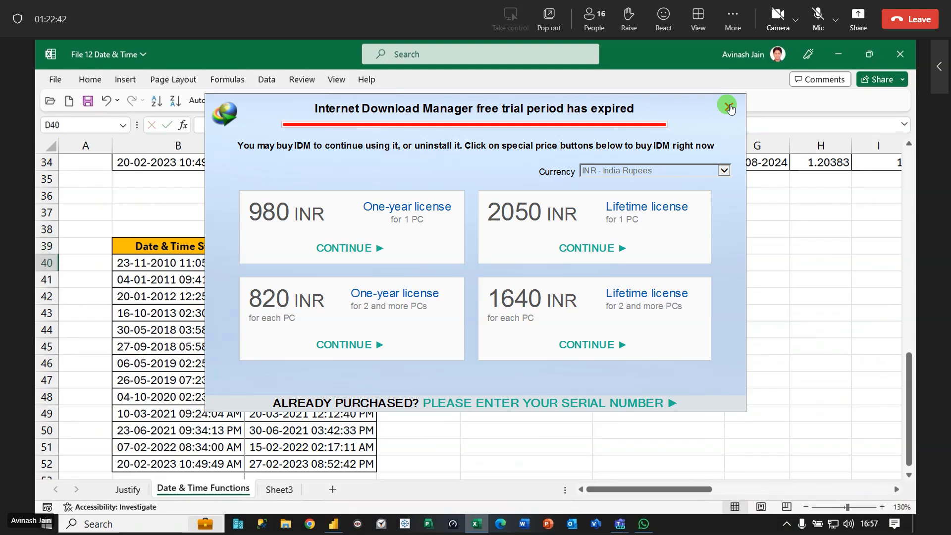
Calculate the days between start and end with the DAYS function in D40, fill down to D52 and apply all borders
text(=)
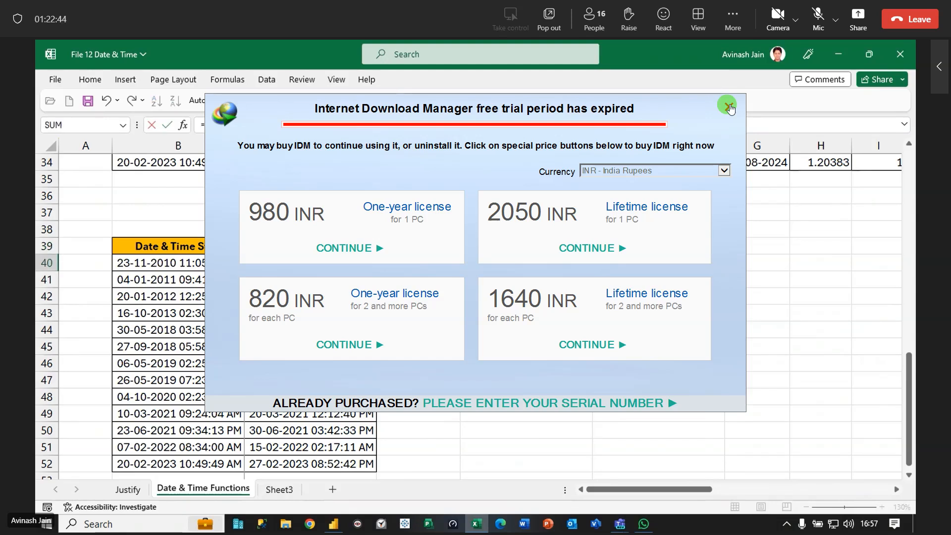
key(Caps_Lock)
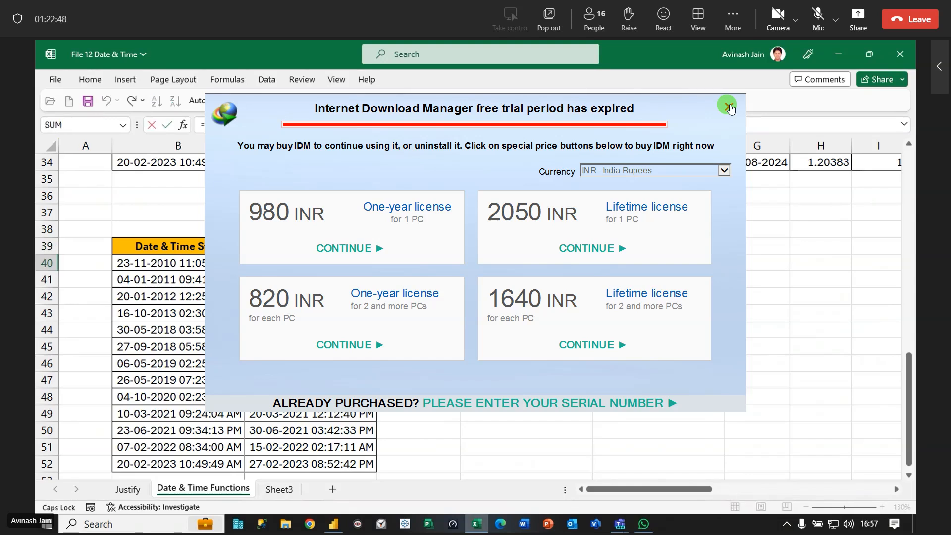
key(Left)
key(Return)
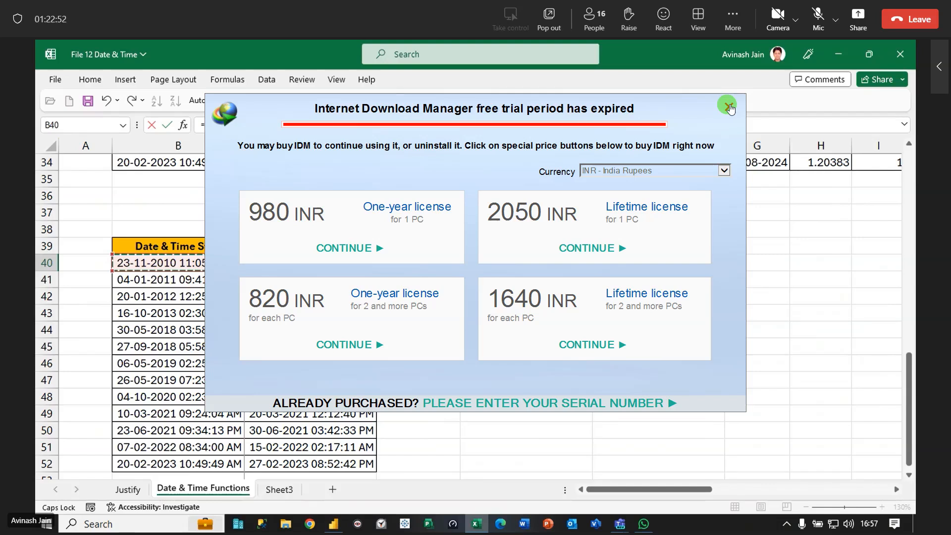
key(Up)
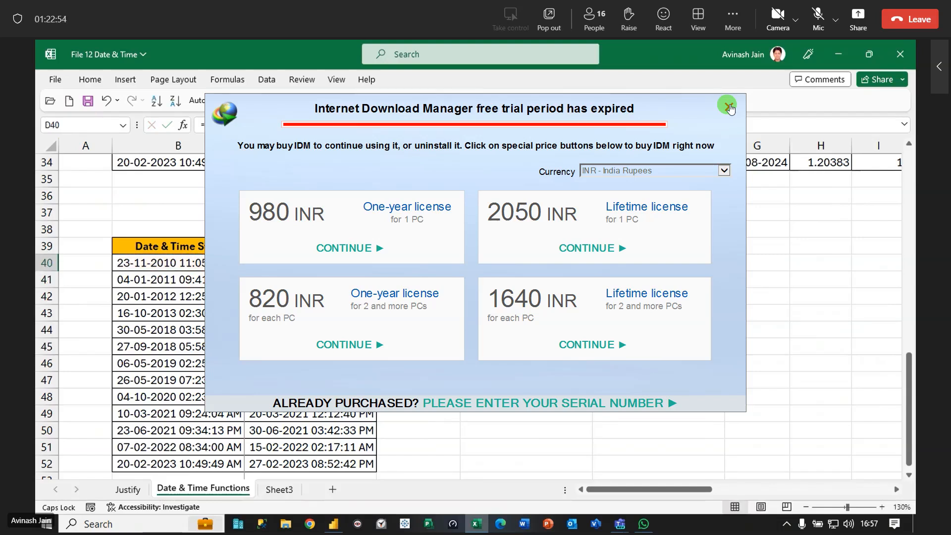
double_click(460, 271)
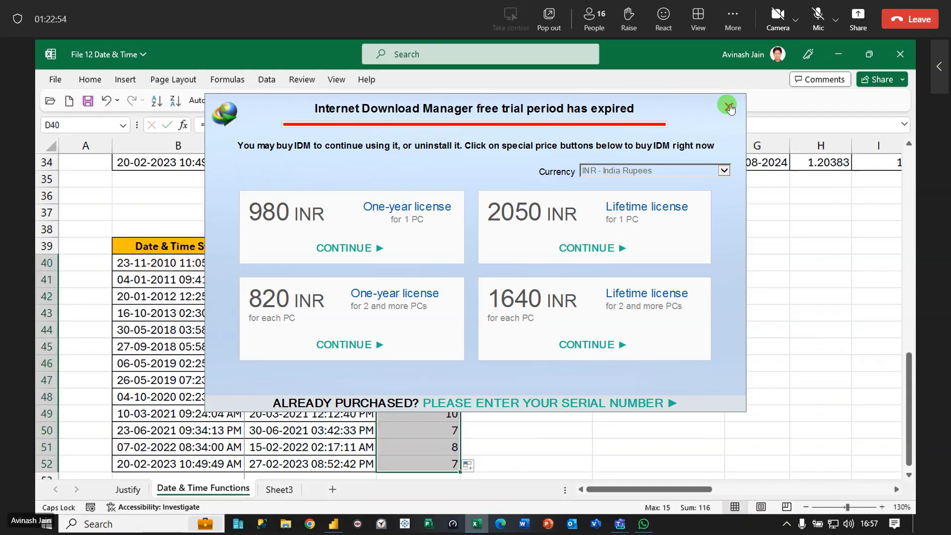
click(90, 79)
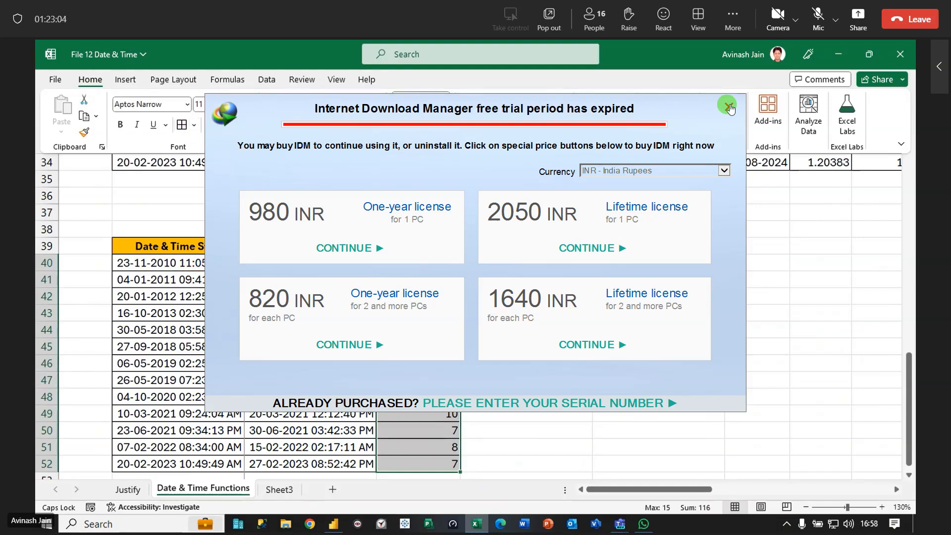
key(Escape)
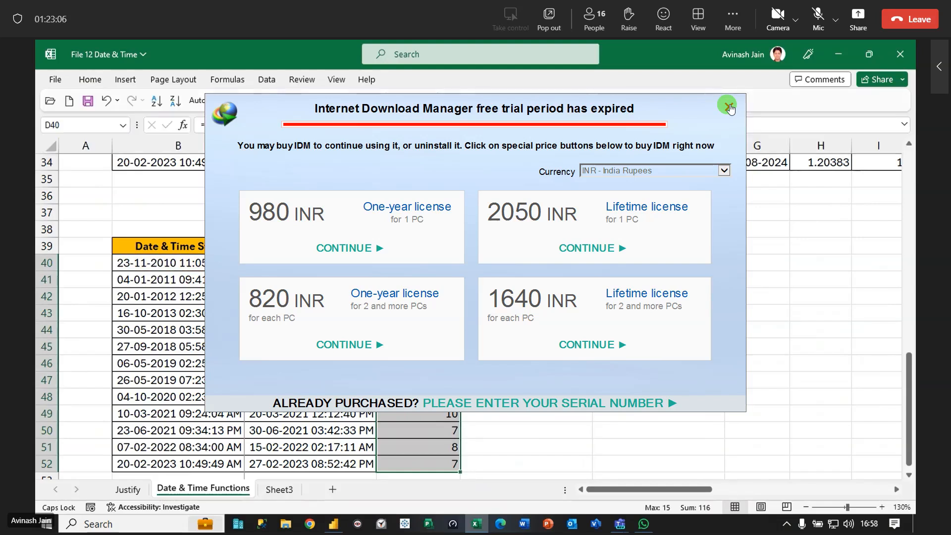
Add a matching green header containing "-" in E39 for the subtraction column
key(Up)
key(Up)
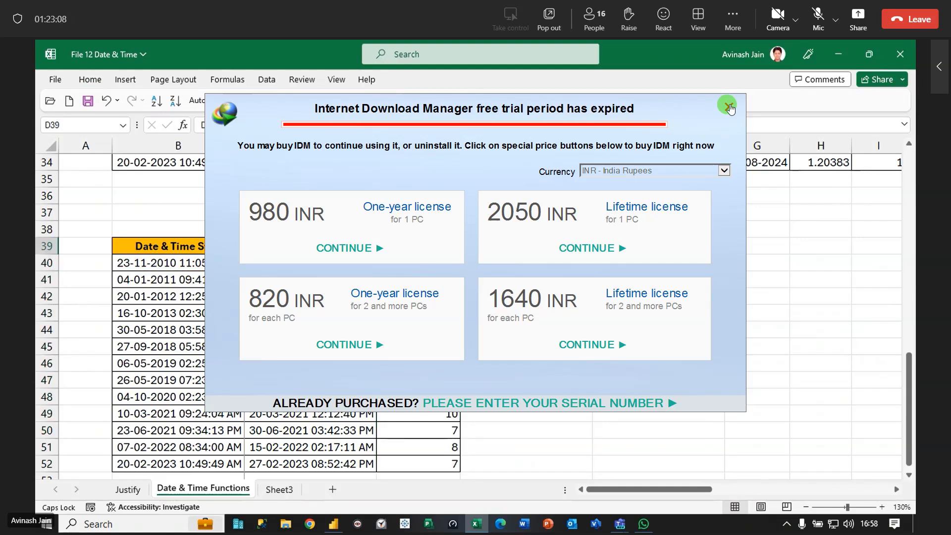
key(Right)
text(=)
key(Down)
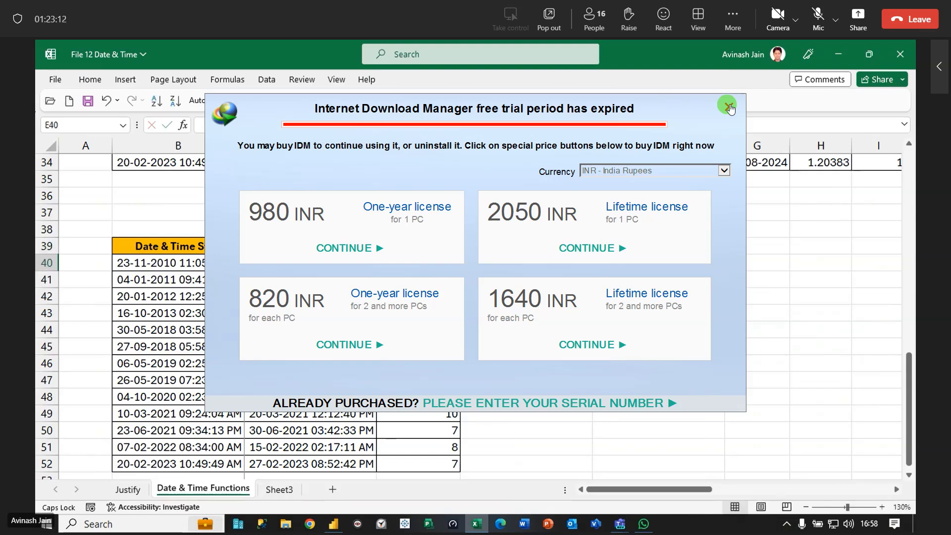
Enter the formula =C40-B40 in E40 and fill it down to E52
key(Left)
key(Left)
key(Left)
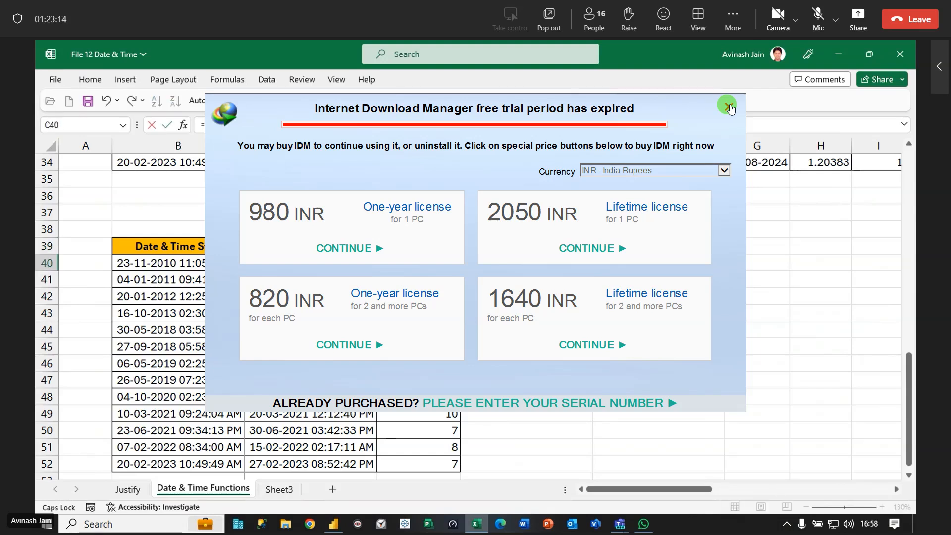
key(Return)
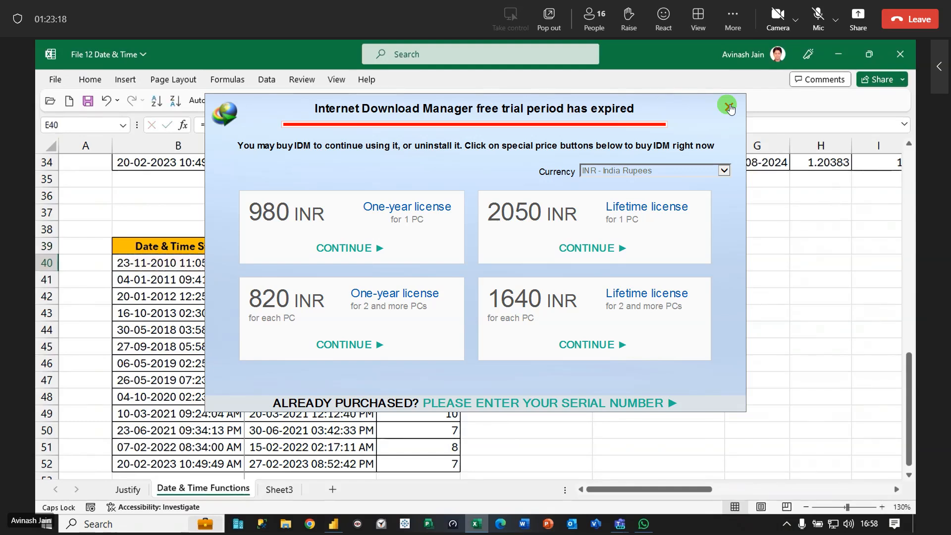
double_click(592, 271)
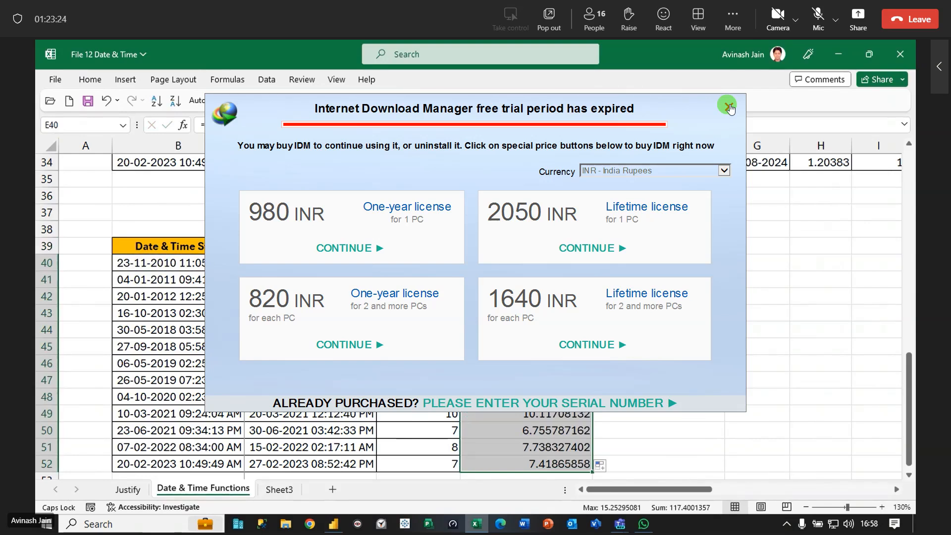
Dismiss the Internet Download Manager notice and apply the custom number format DD "Days", hh "Hrs." mm"Mins" to E40:E52
key(ctrl+1)
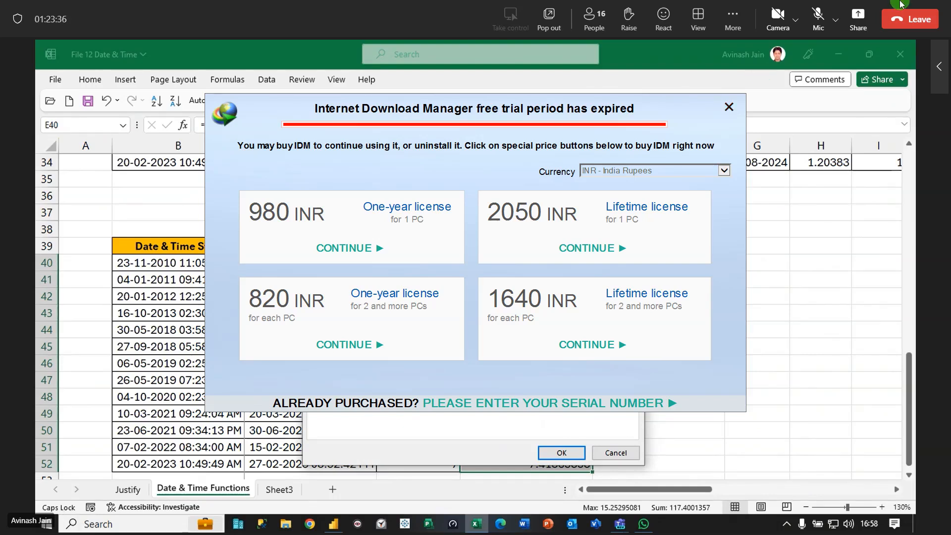
click(730, 107)
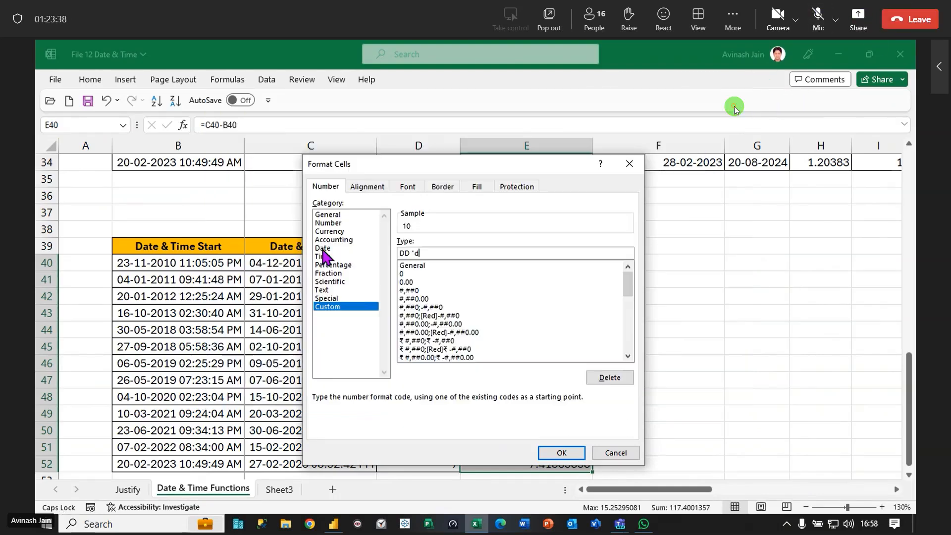
key(BackSpace)
key(BackSpace)
key(BackSpace)
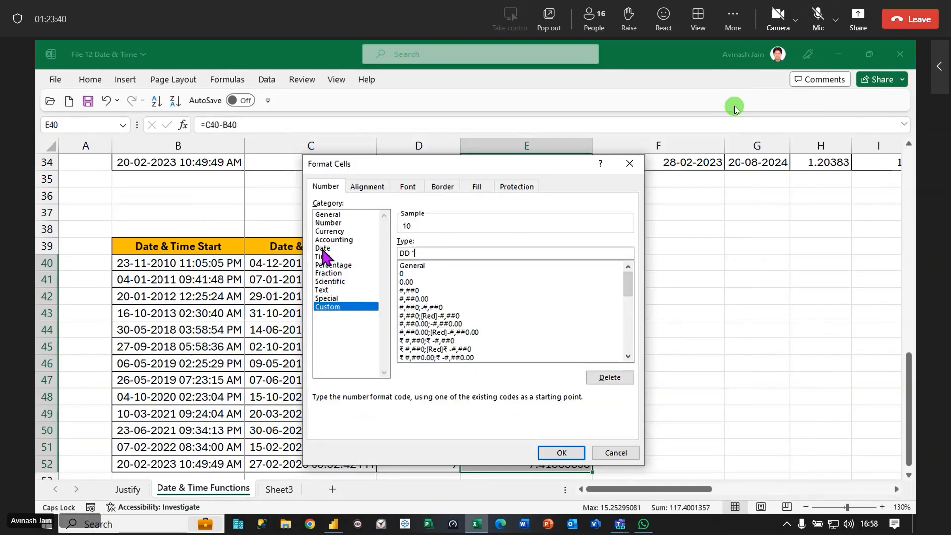
key(Caps_Lock)
text(Days",)
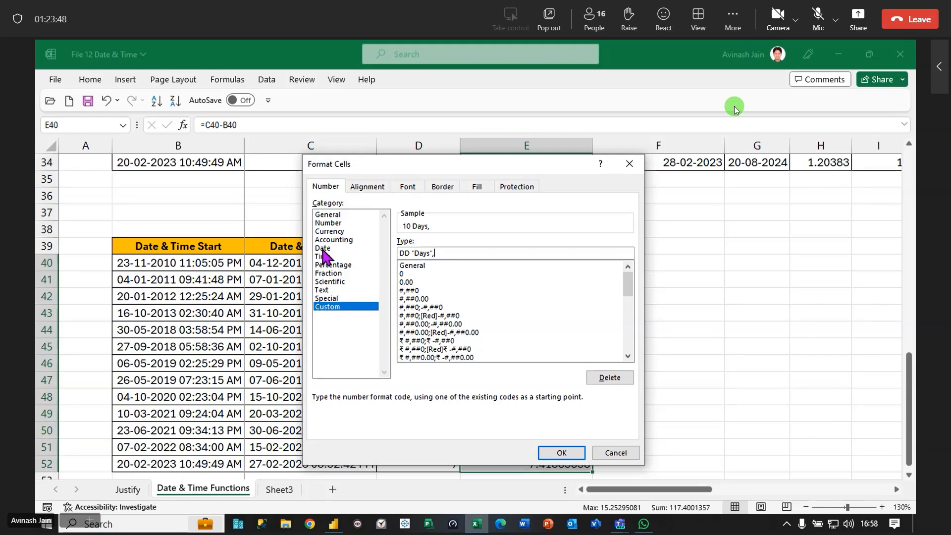
text(hh)
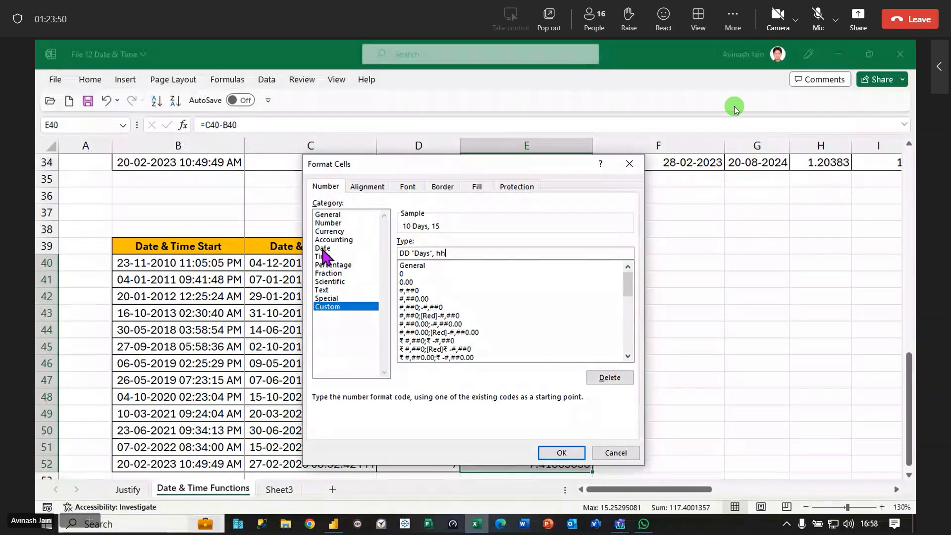
text( "Hrs.)
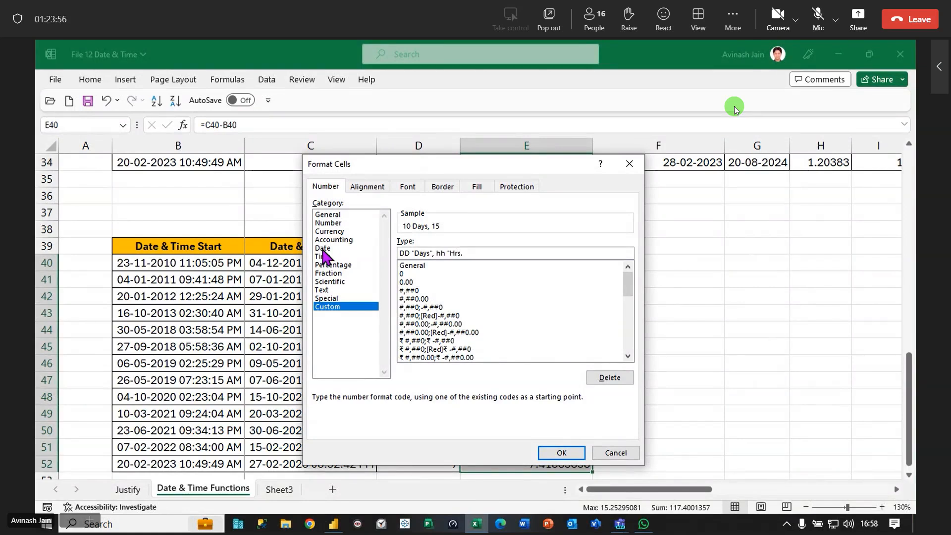
text(" mm"Mins")
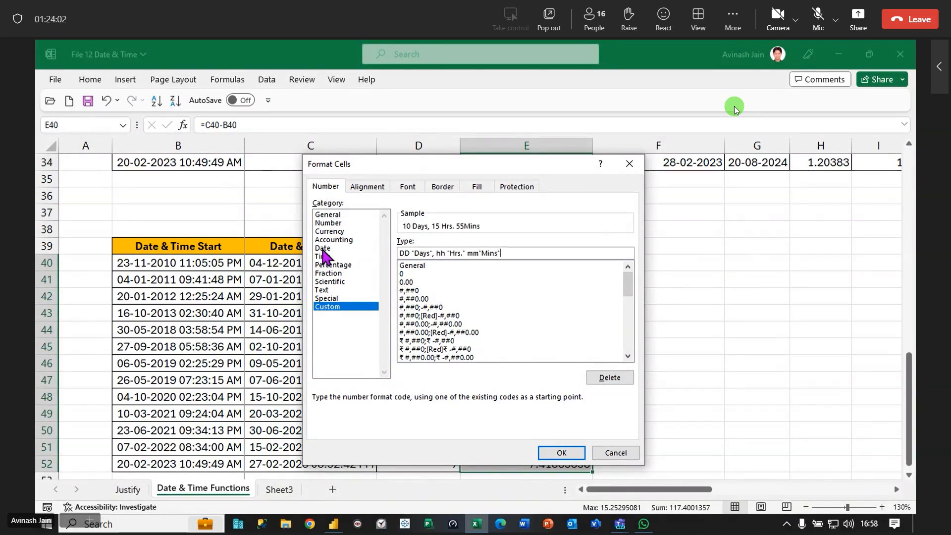
key(Return)
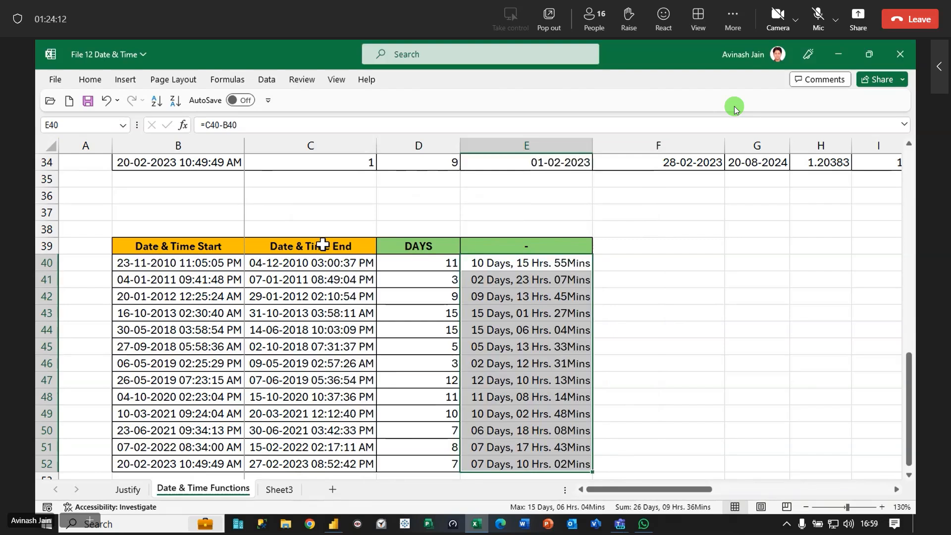
click(503, 267)
ctrl+scroll(494, 272, down, 2)
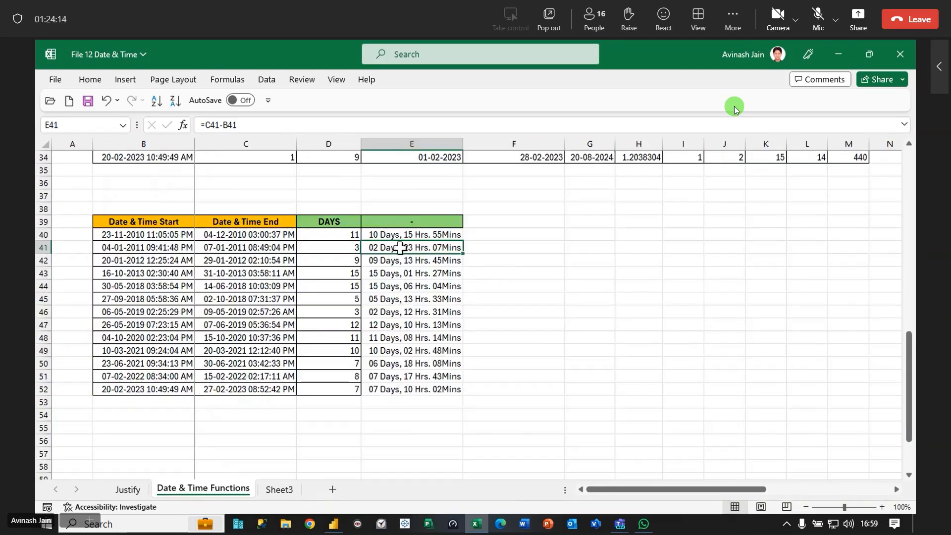
Select the formatted time differences in E40:E52 and save the workbook
shift+click(443, 388)
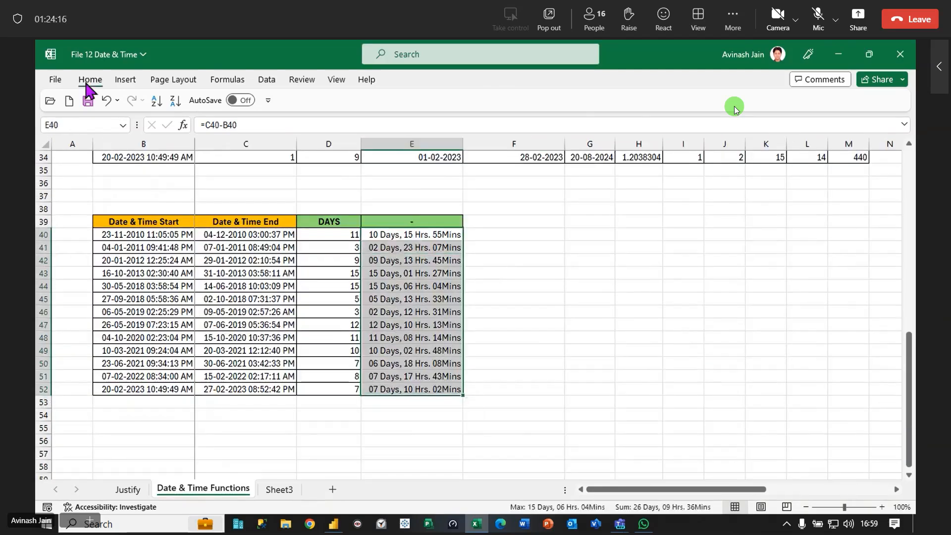
click(90, 80)
click(391, 330)
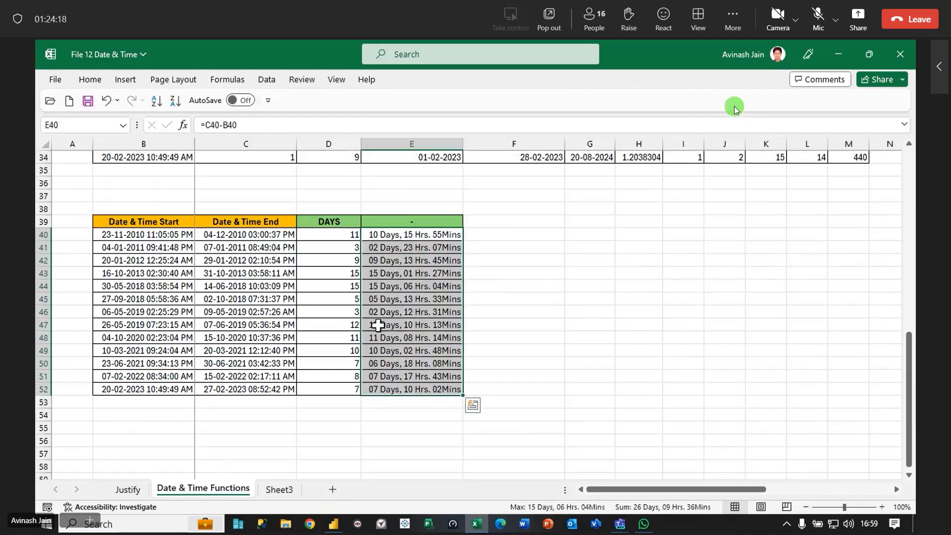
key(ctrl+s)
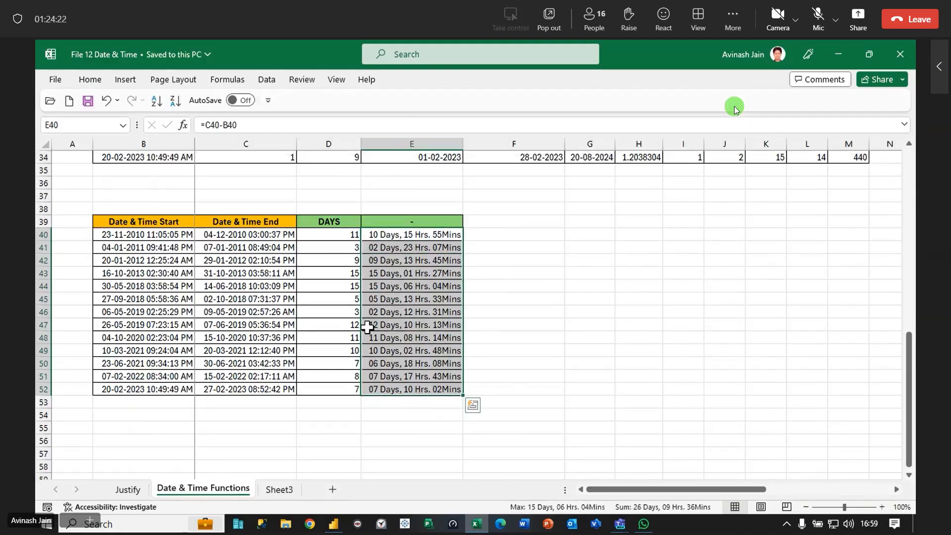
click(584, 352)
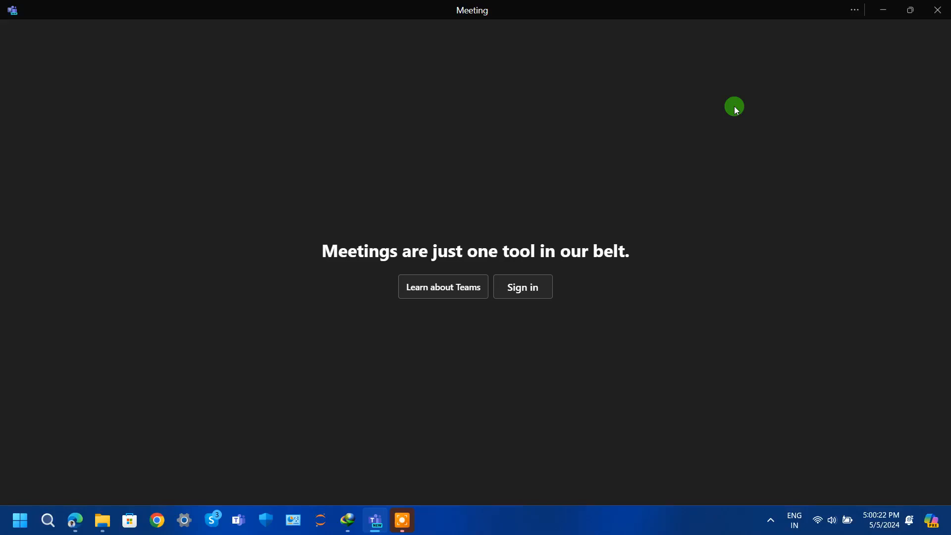
Close the leftover Teams meeting window to return to the desktop
click(938, 10)
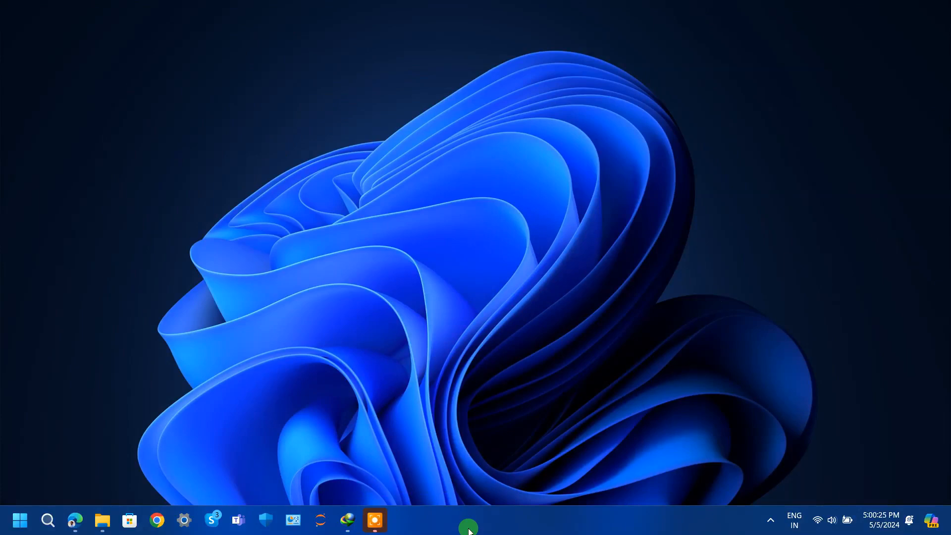
click(375, 520)
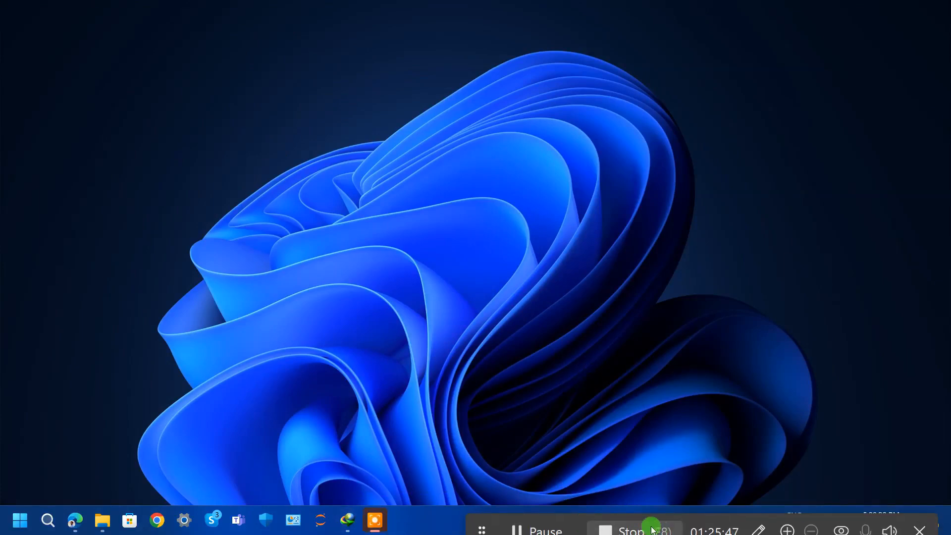